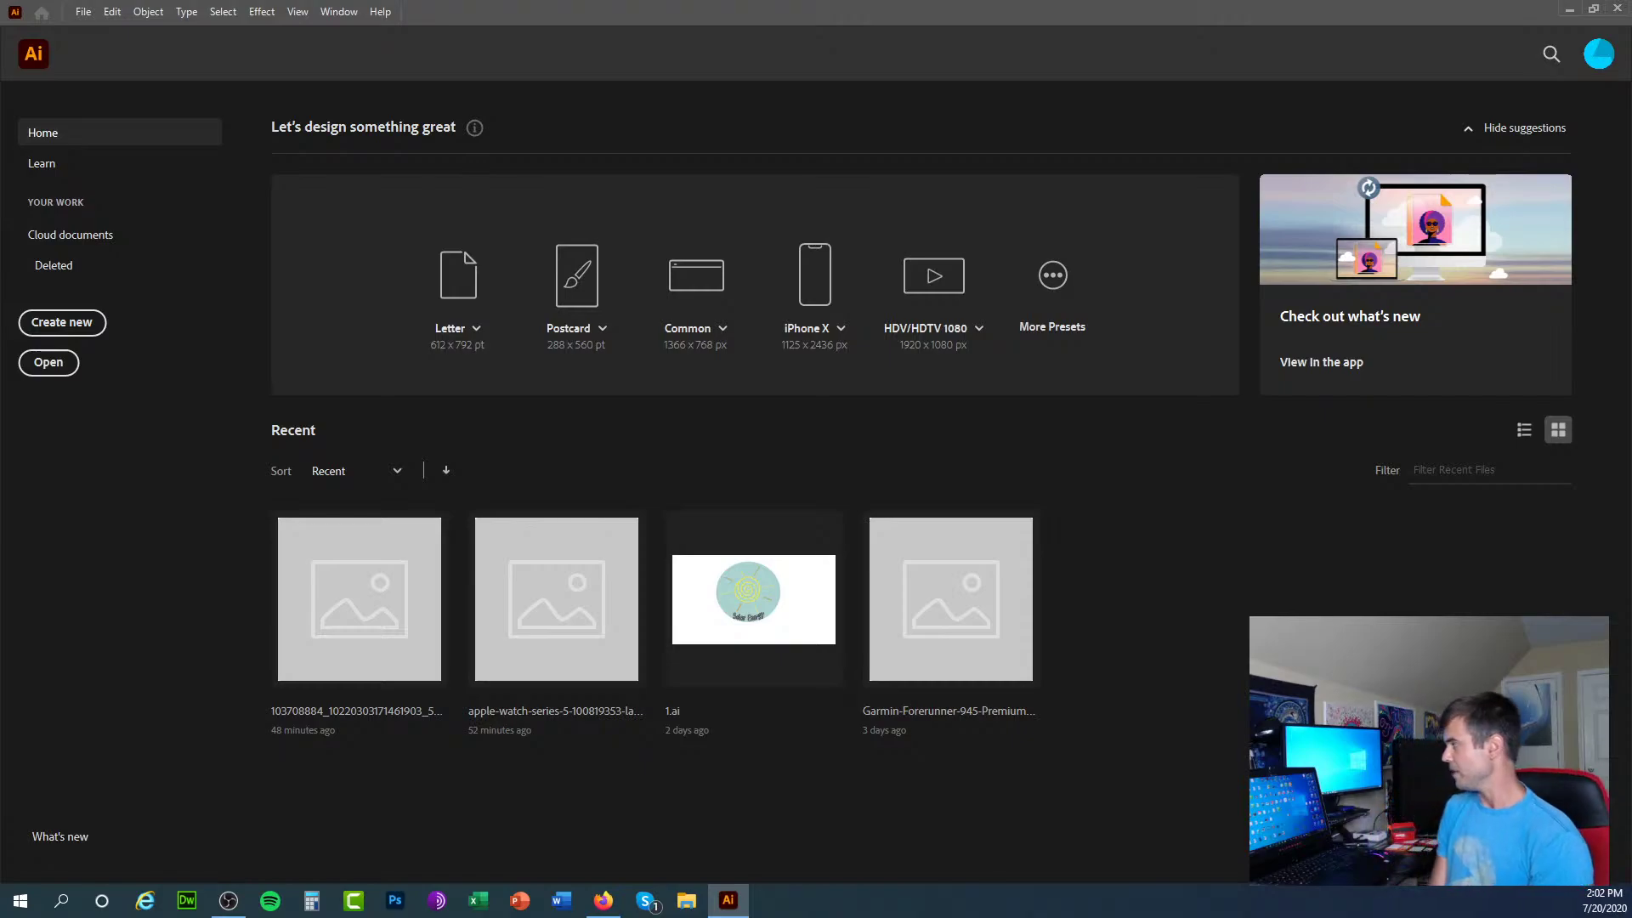
Step: Create a new 4 x 4 inch document in CMYK Color with one artboard and High (300 ppi) raster effects
key(alt+Tab)
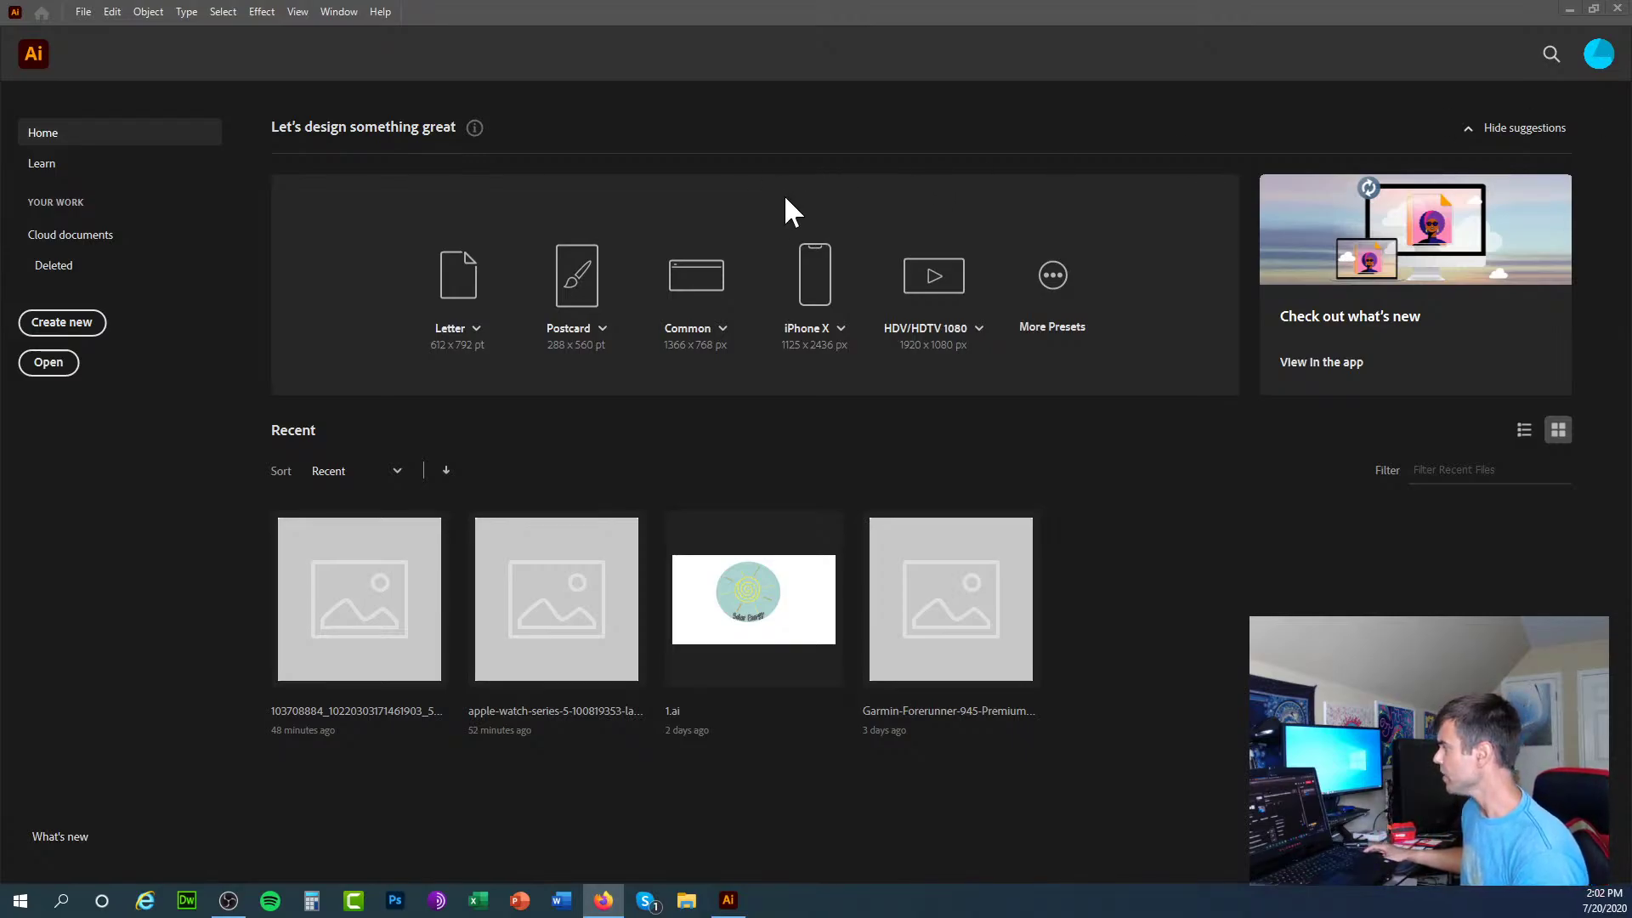
click(83, 10)
click(95, 23)
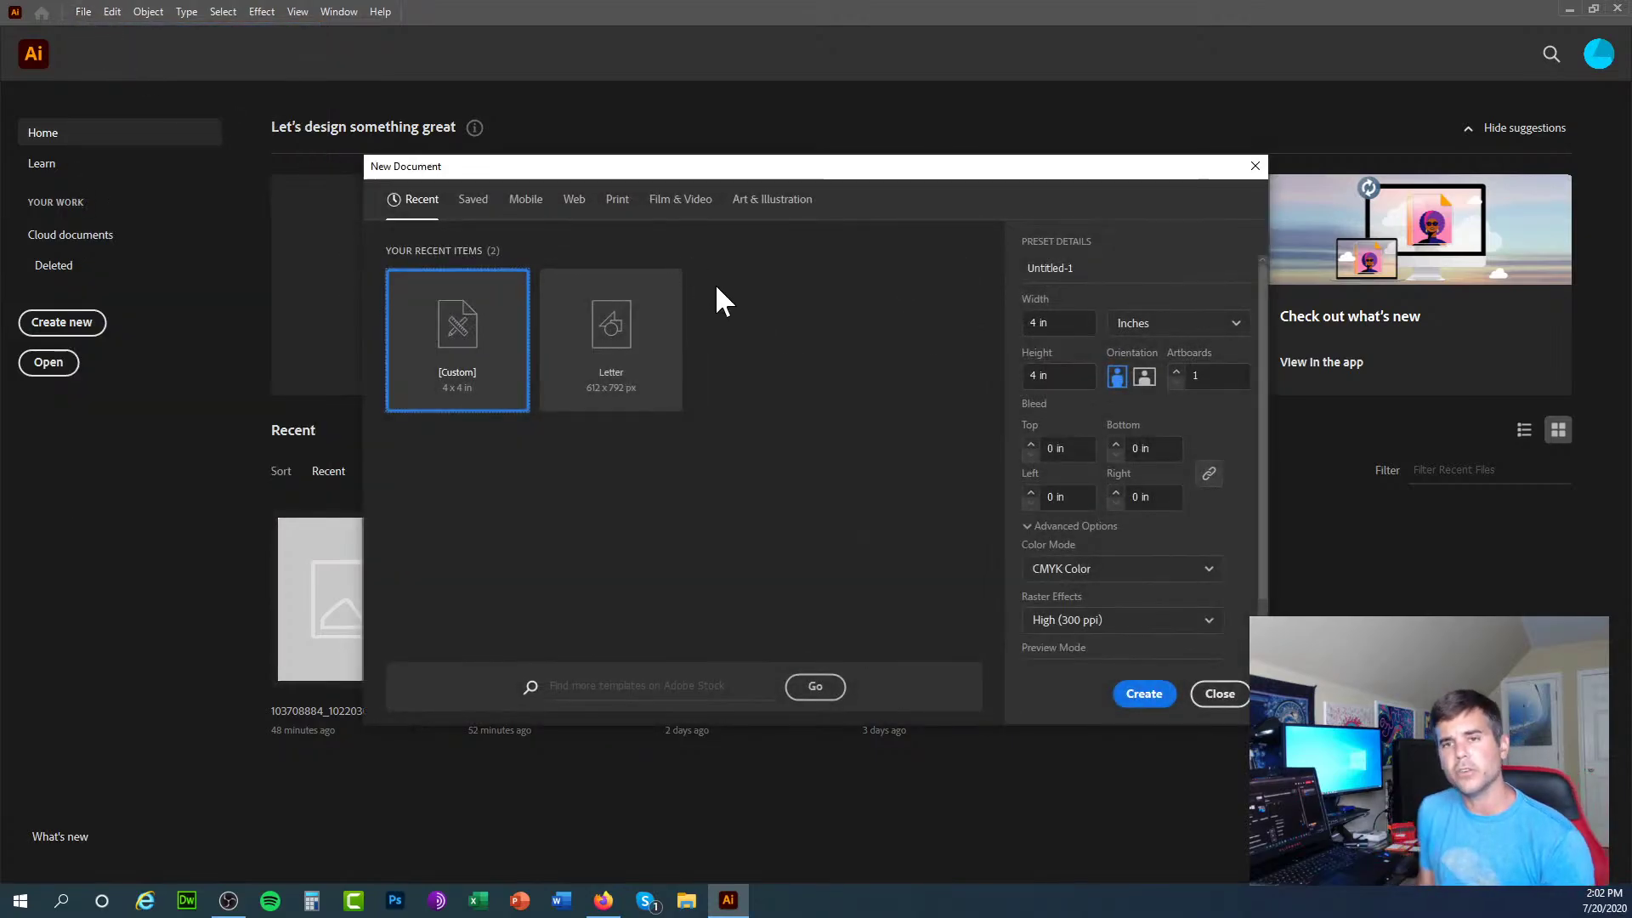
mouse_move(711, 176)
mouse_down()
mouse_move(718, 493)
mouse_move(754, 359)
mouse_move(718, 192)
mouse_up()
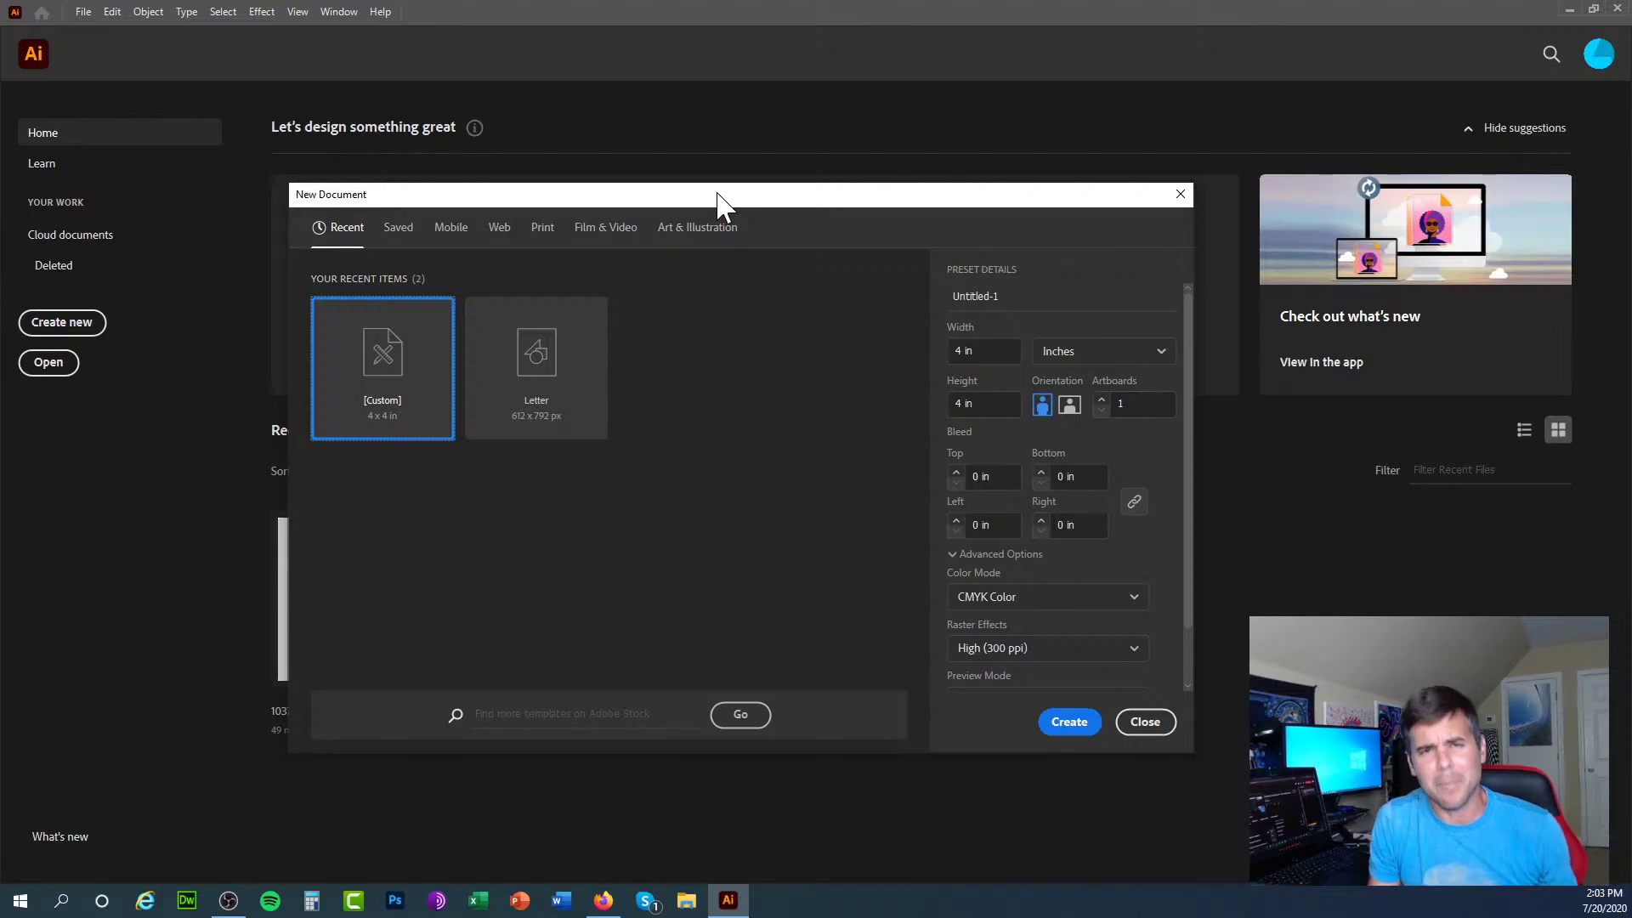
click(983, 349)
click(989, 397)
click(983, 351)
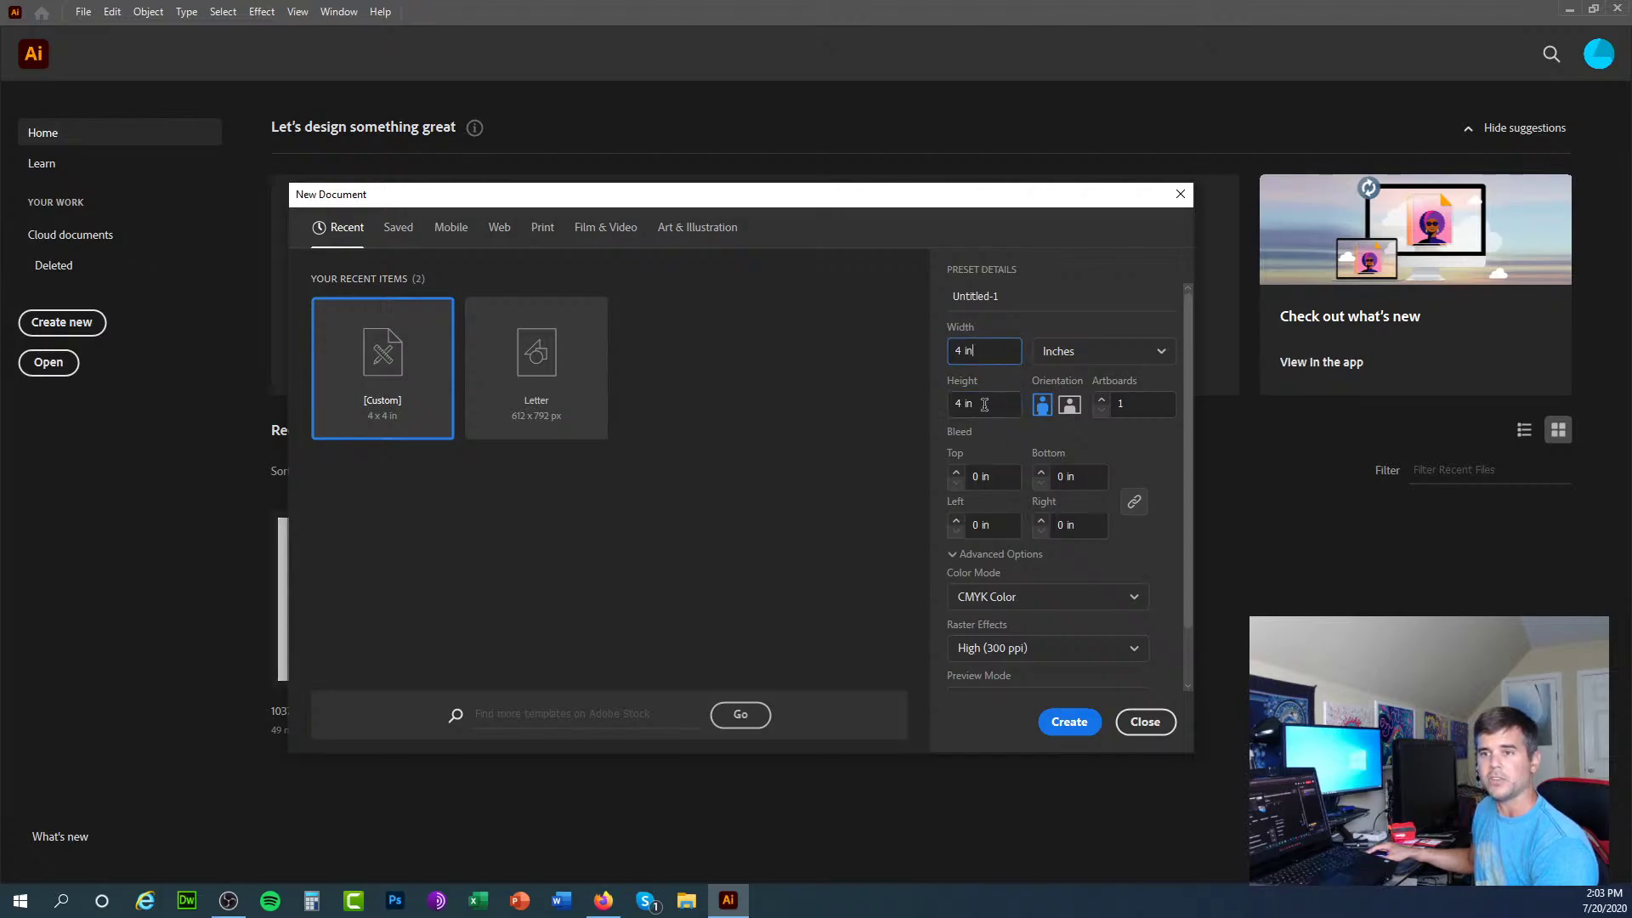
click(986, 401)
click(984, 351)
click(986, 401)
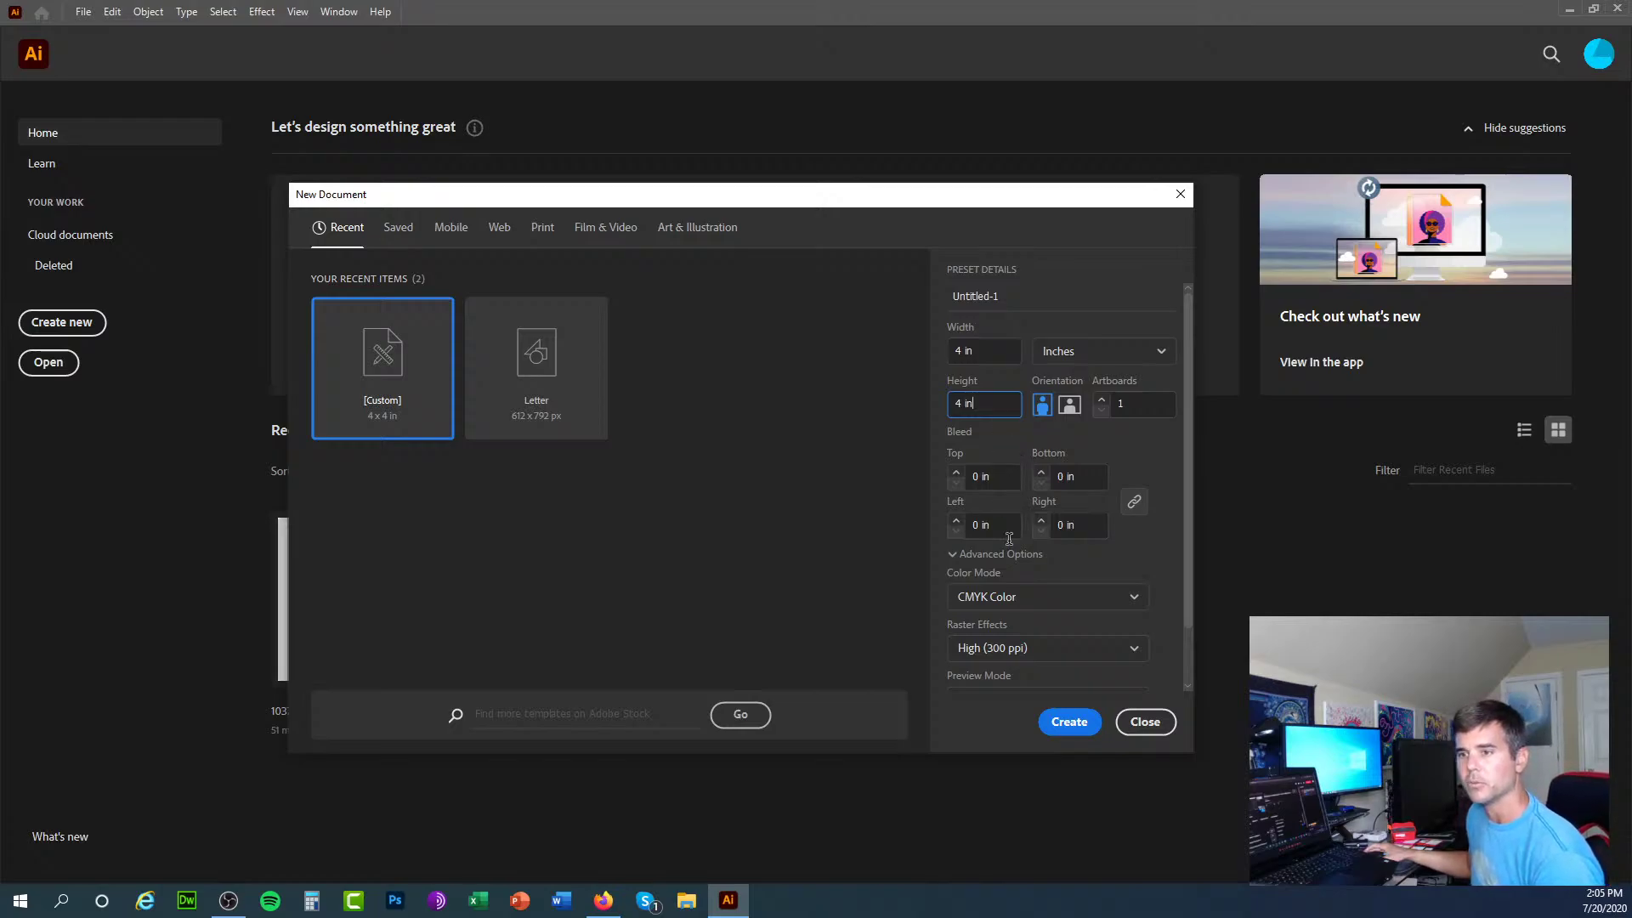
scroll(1037, 568, down, 2)
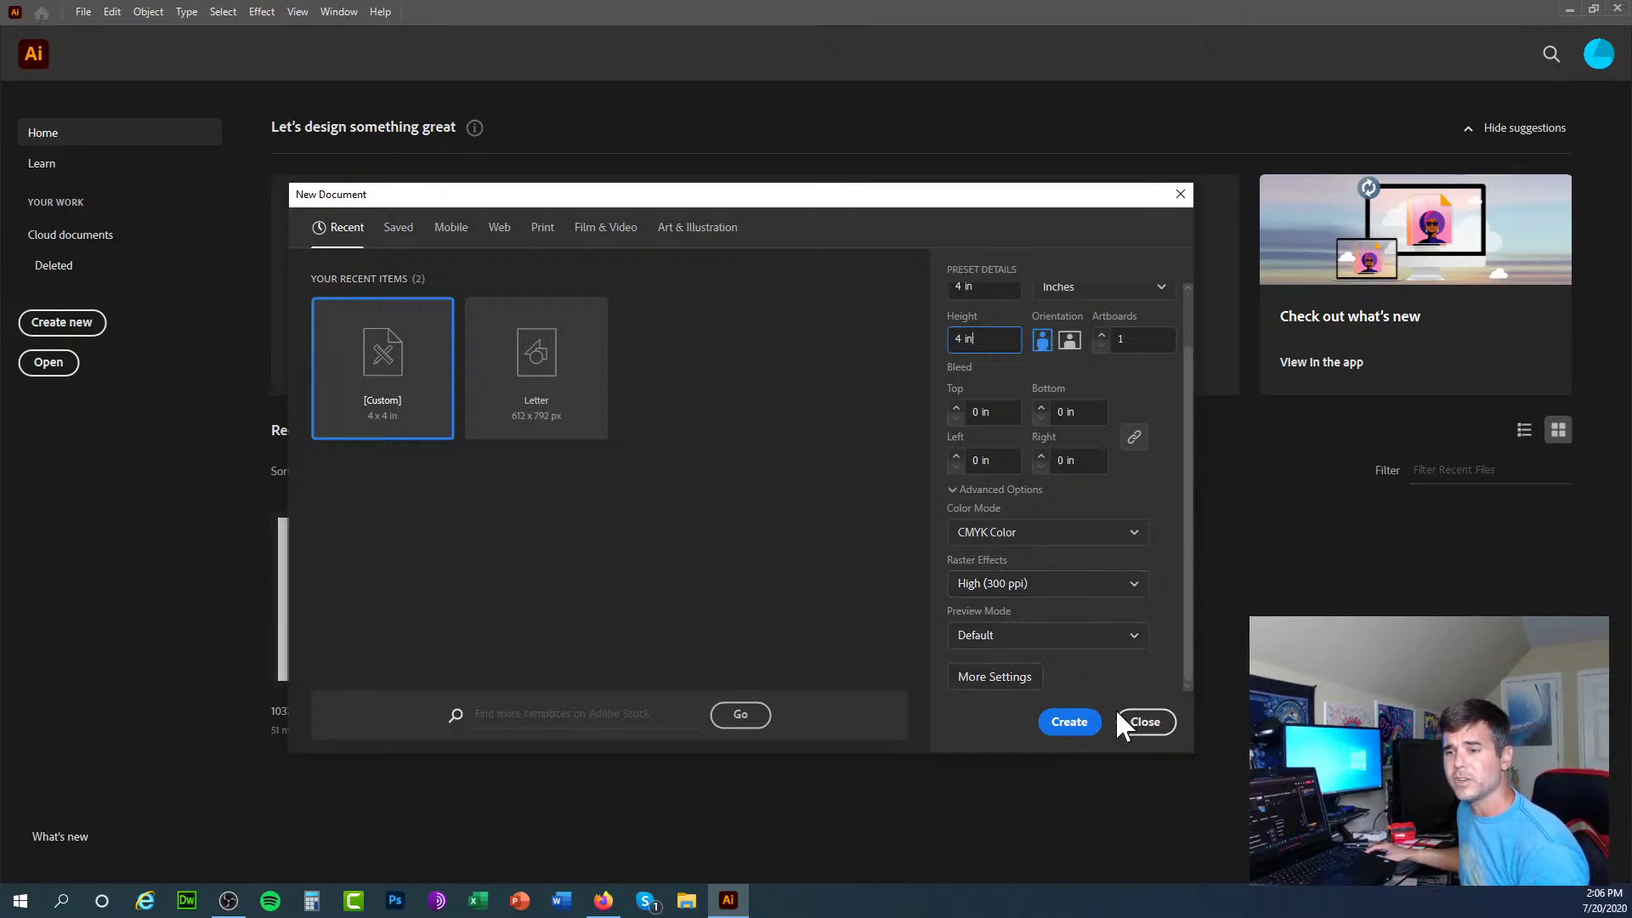
click(1068, 722)
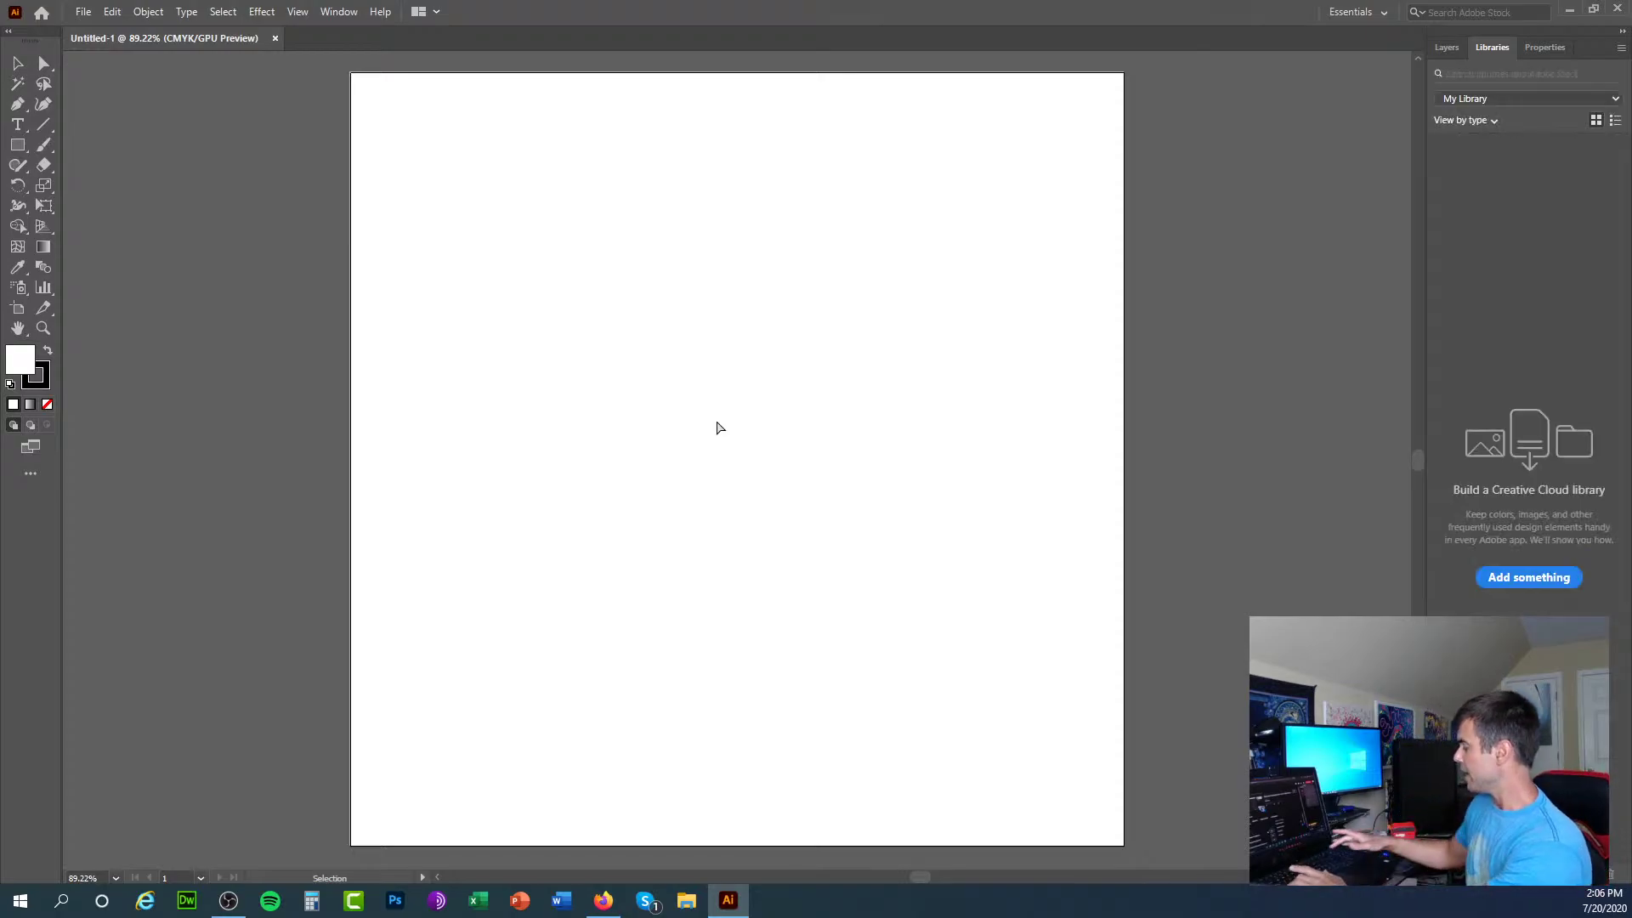
Step: Zoom out and in on the blank artboard, settling on a magnification of 66.67%
key(ctrl+minus)
key(ctrl+minus)
key(ctrl+minus)
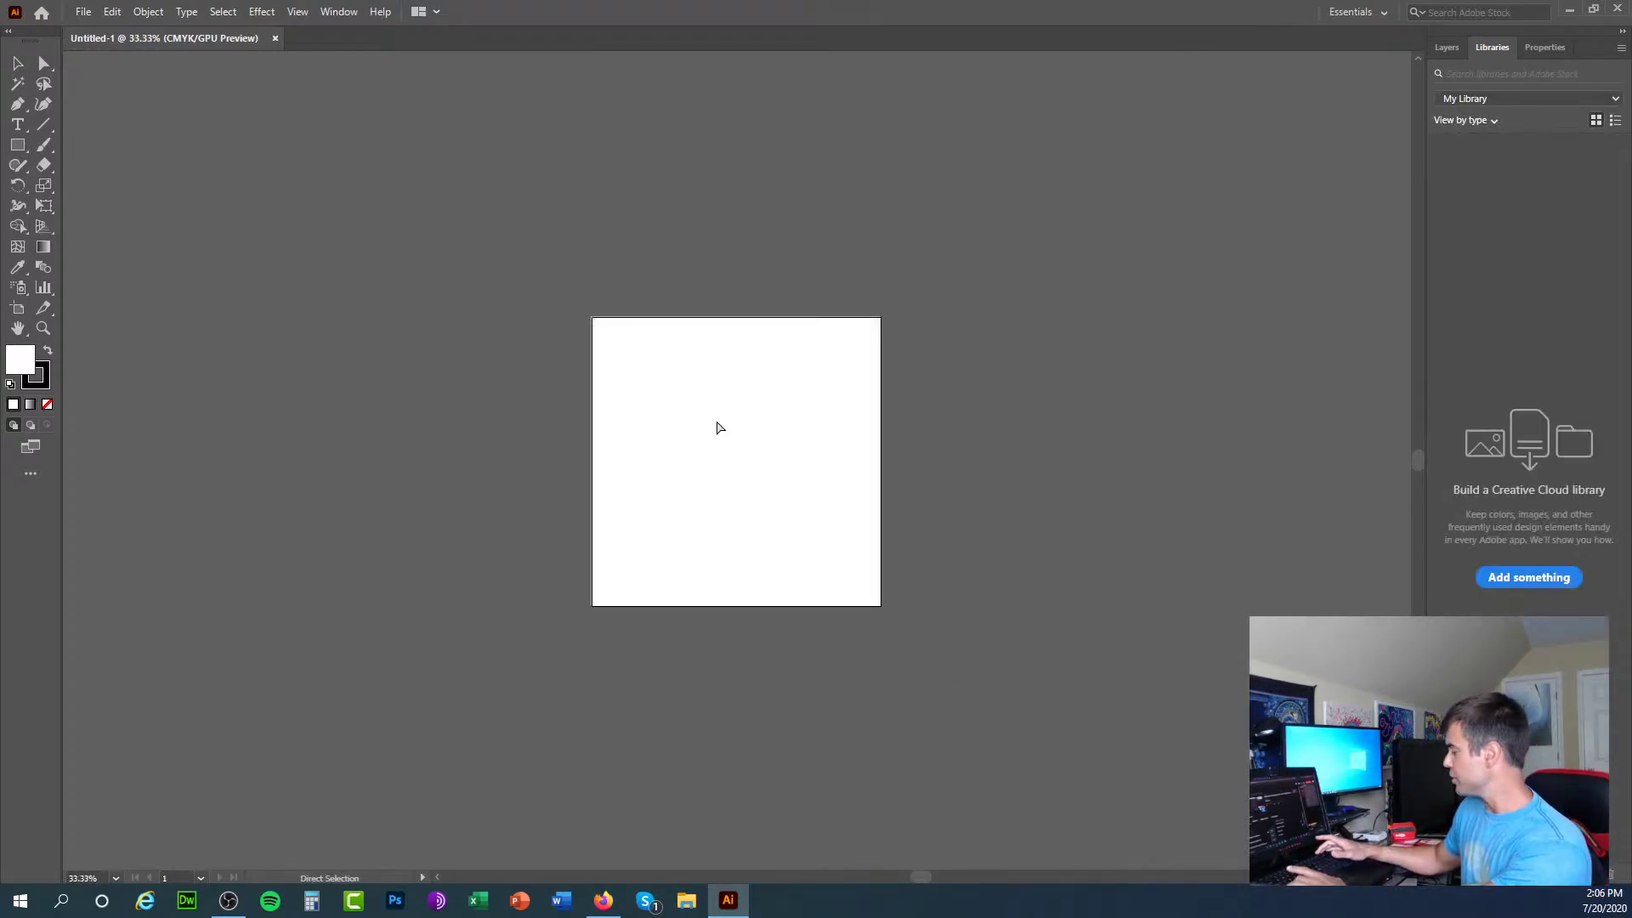
key(ctrl+plus)
key(ctrl+plus)
key(ctrl+minus)
key(ctrl+minus)
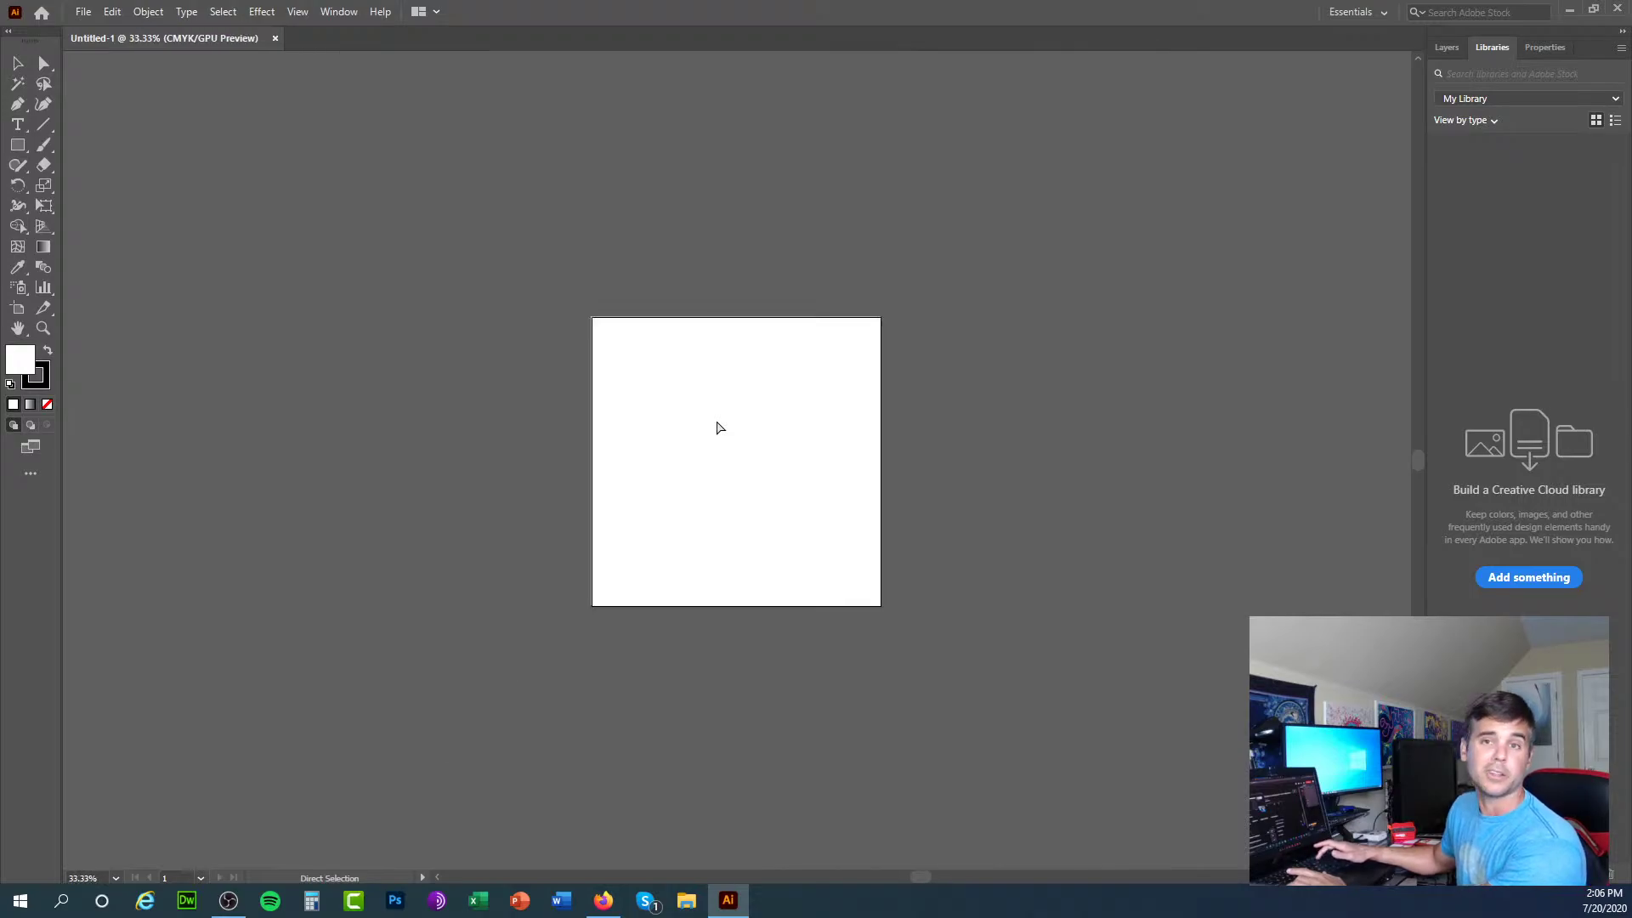
key(ctrl+plus)
key(ctrl+plus)
key(ctrl+plus)
key(ctrl+minus)
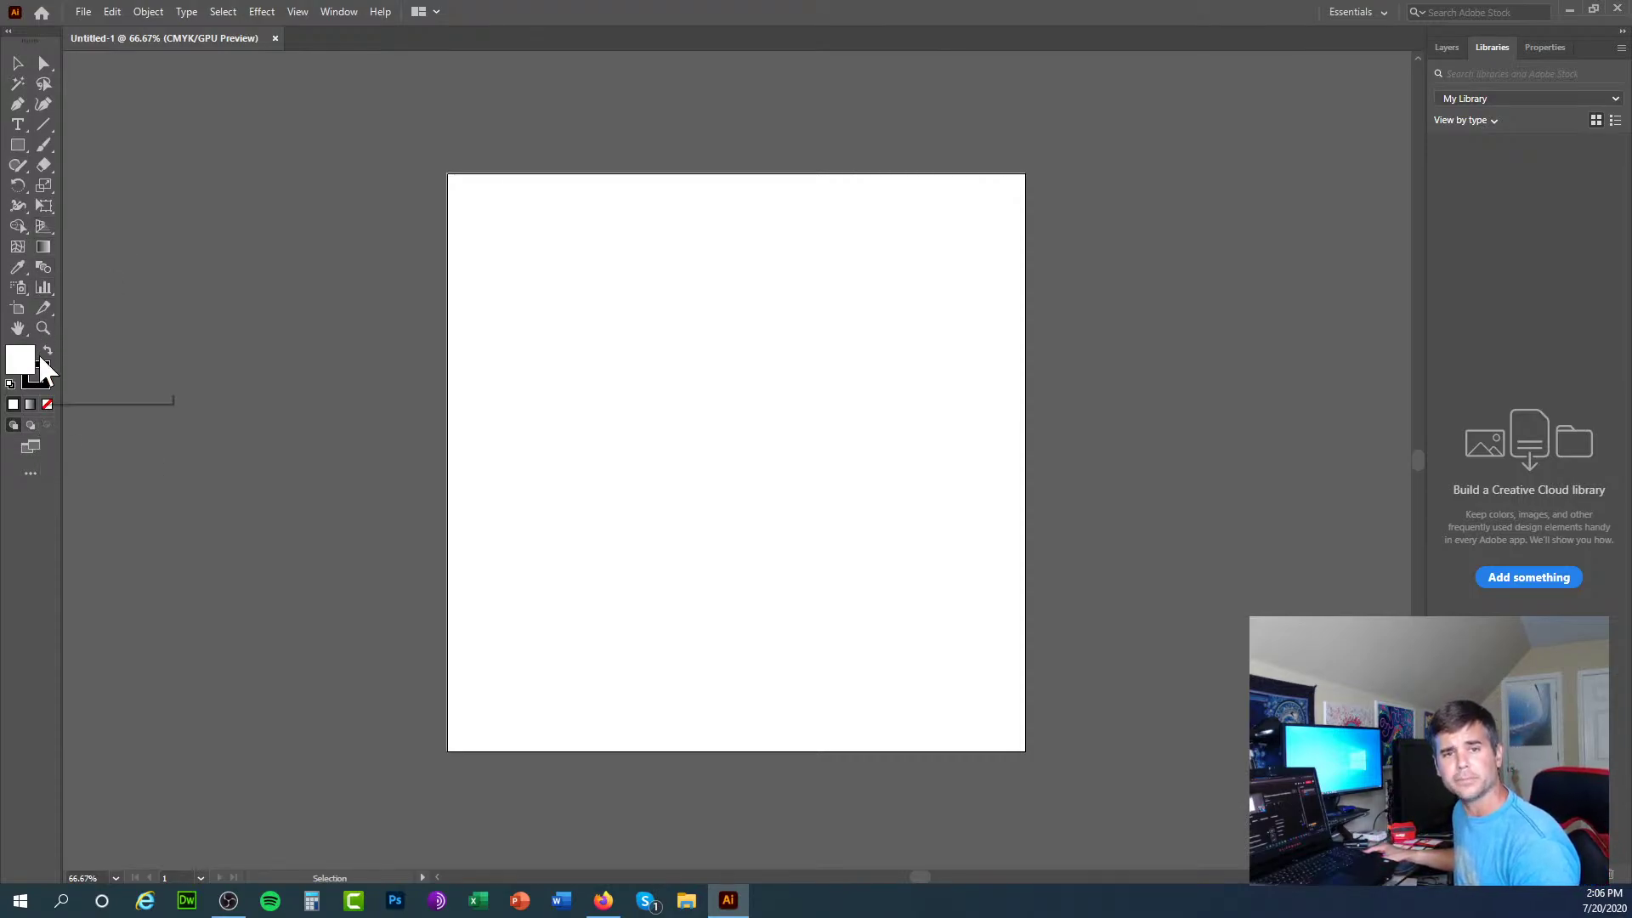
Step: Activate the Paintbrush tool and look through the complete list of available tools from selection to navigation
click(18, 127)
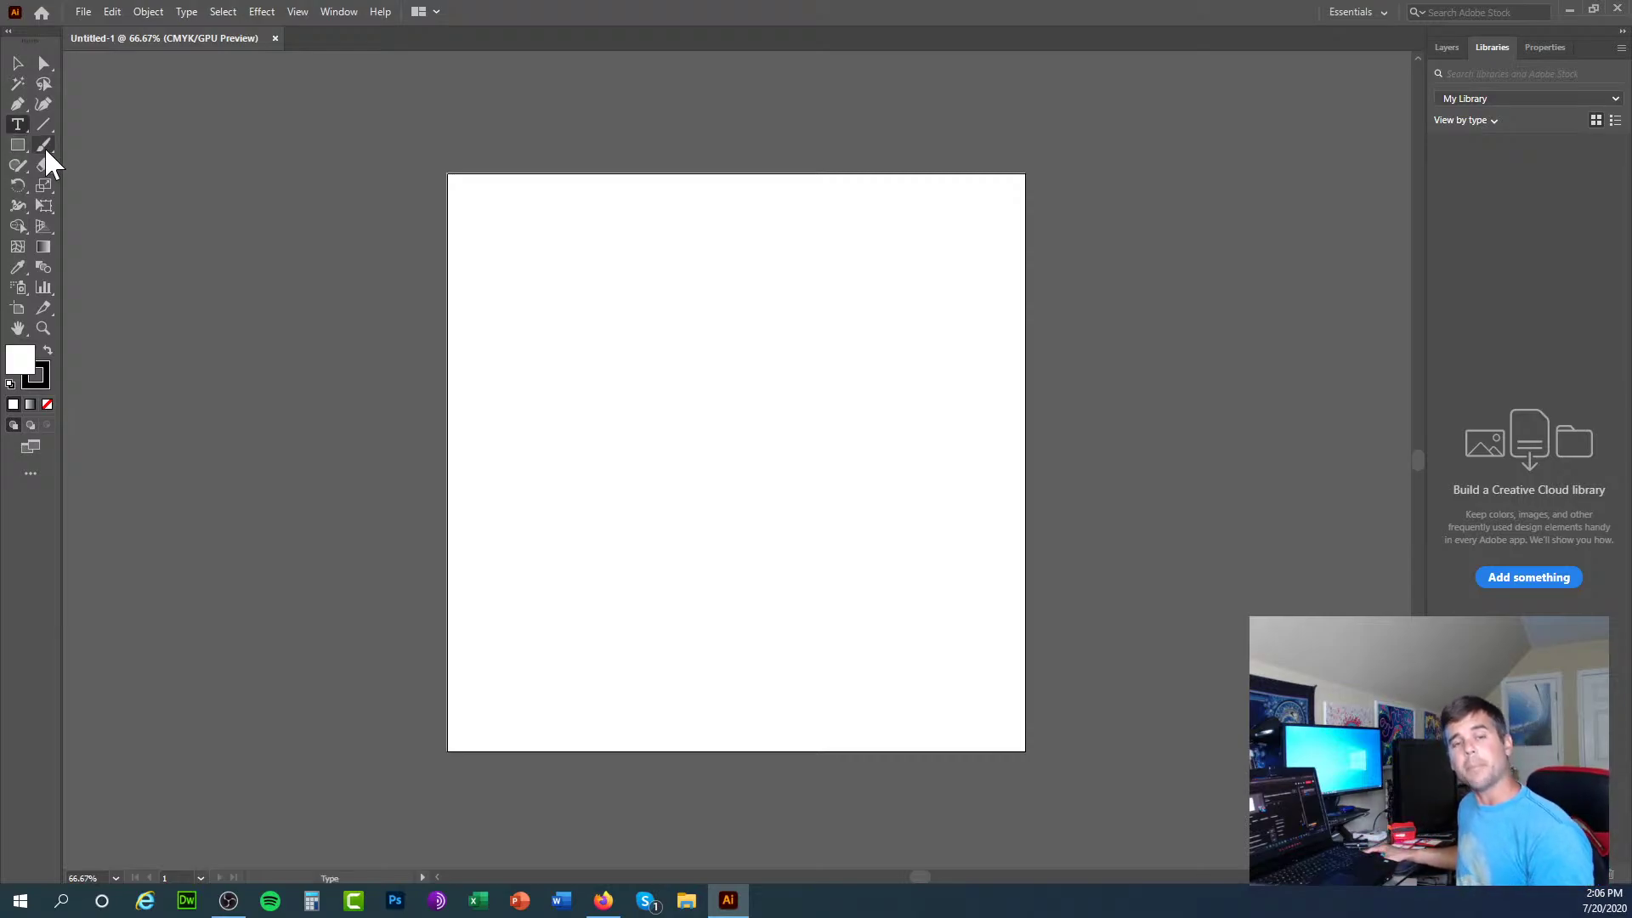
click(47, 153)
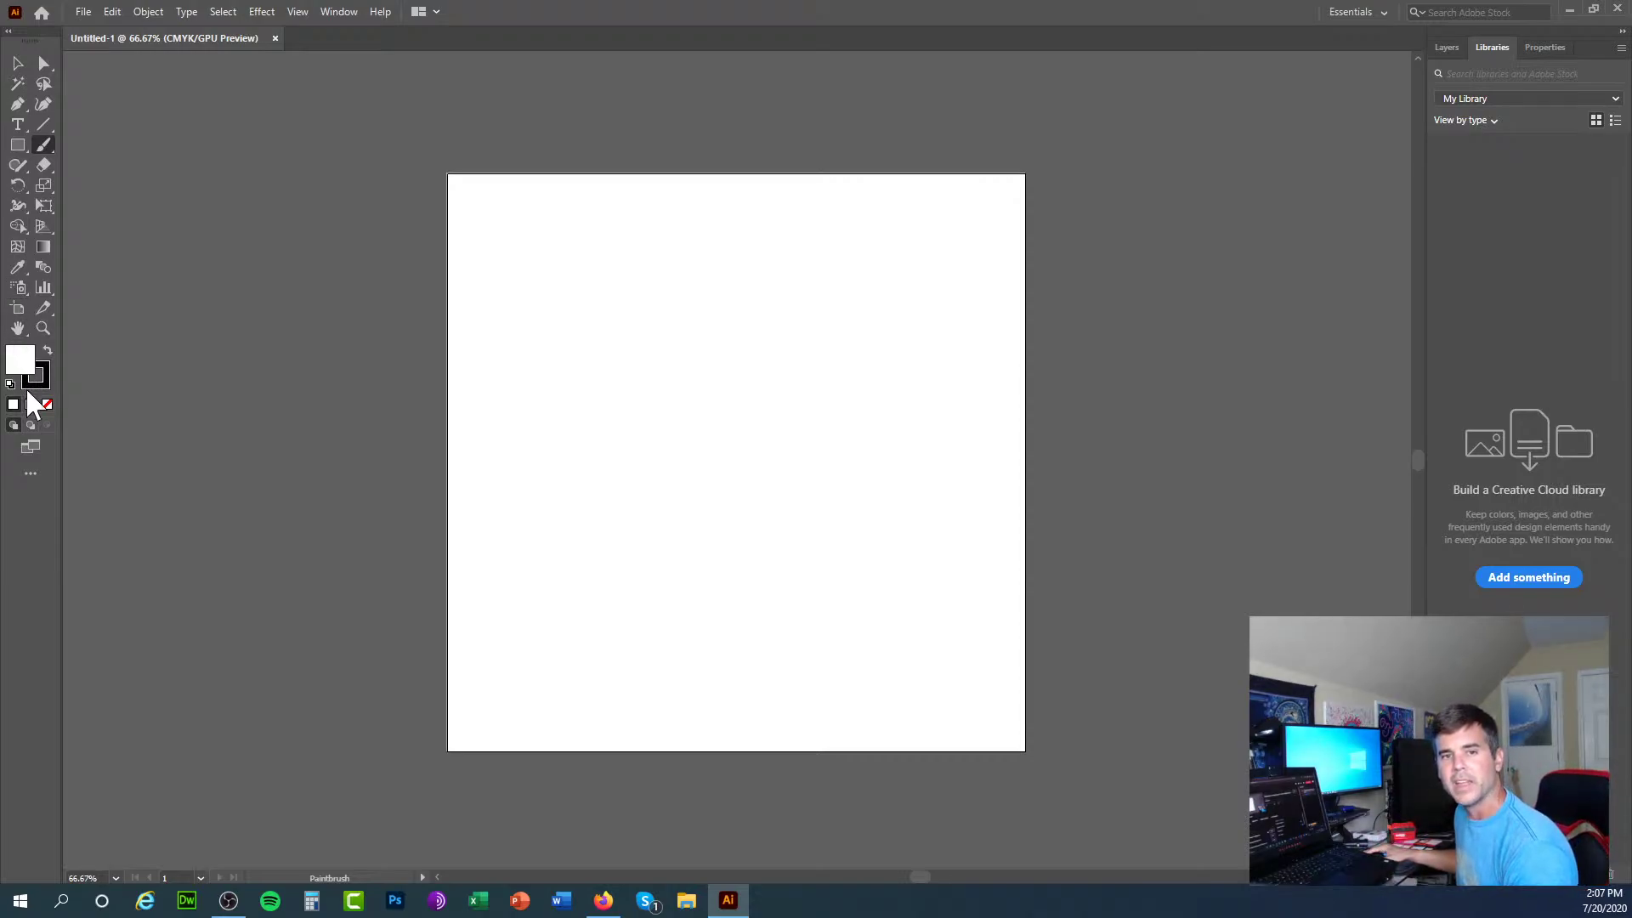
click(33, 474)
scroll(138, 208, down, 6)
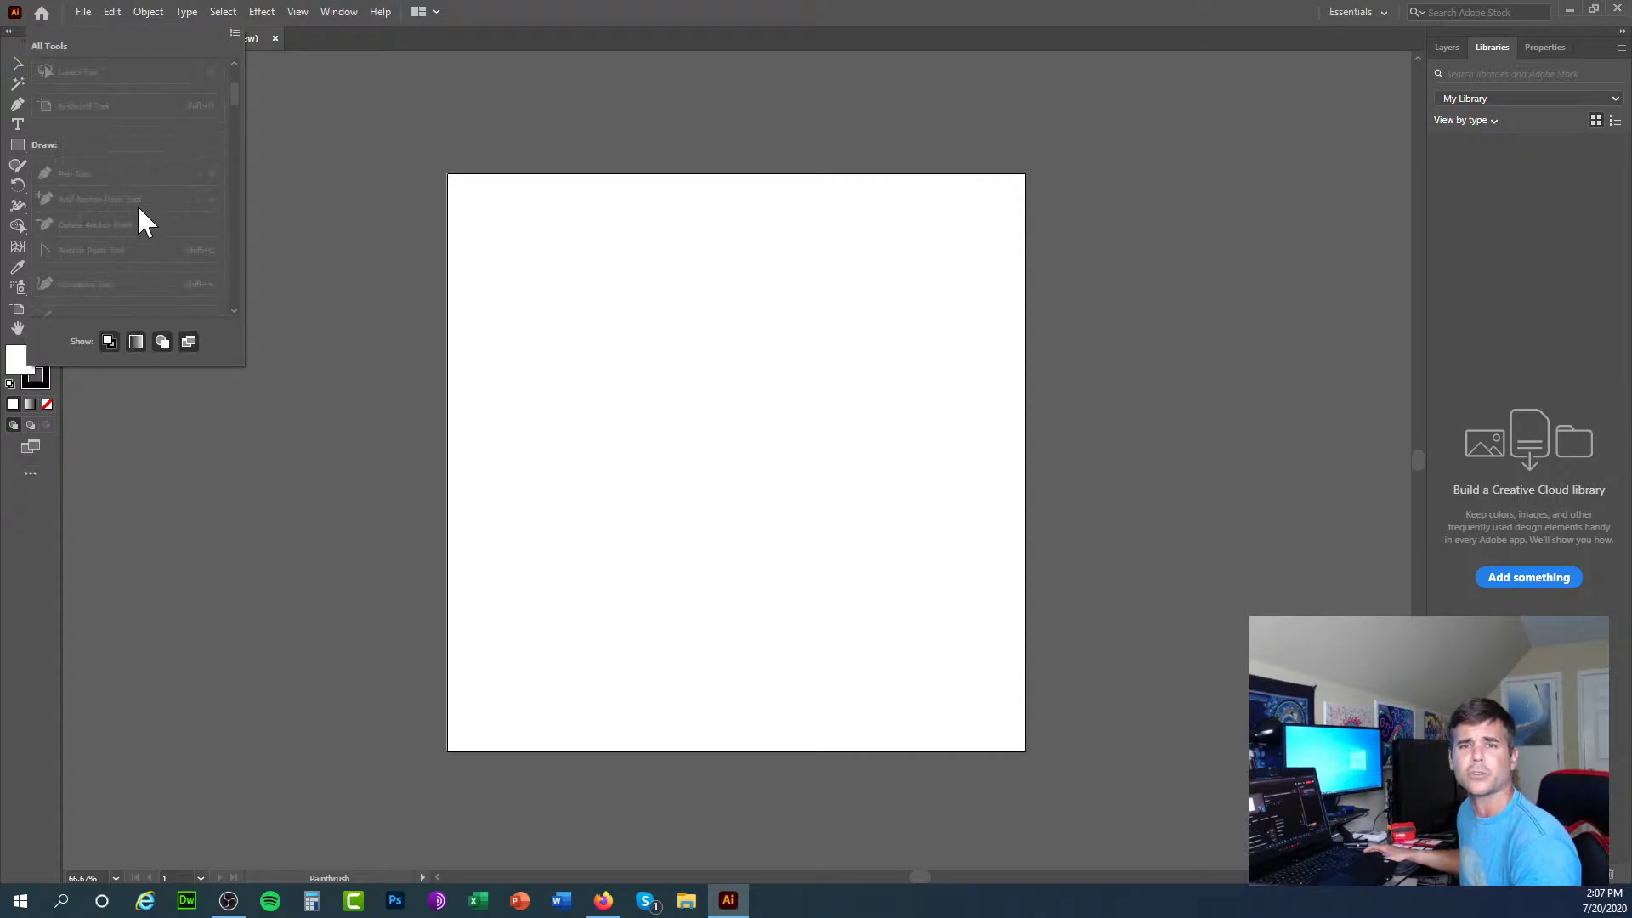
scroll(136, 205, up, 5)
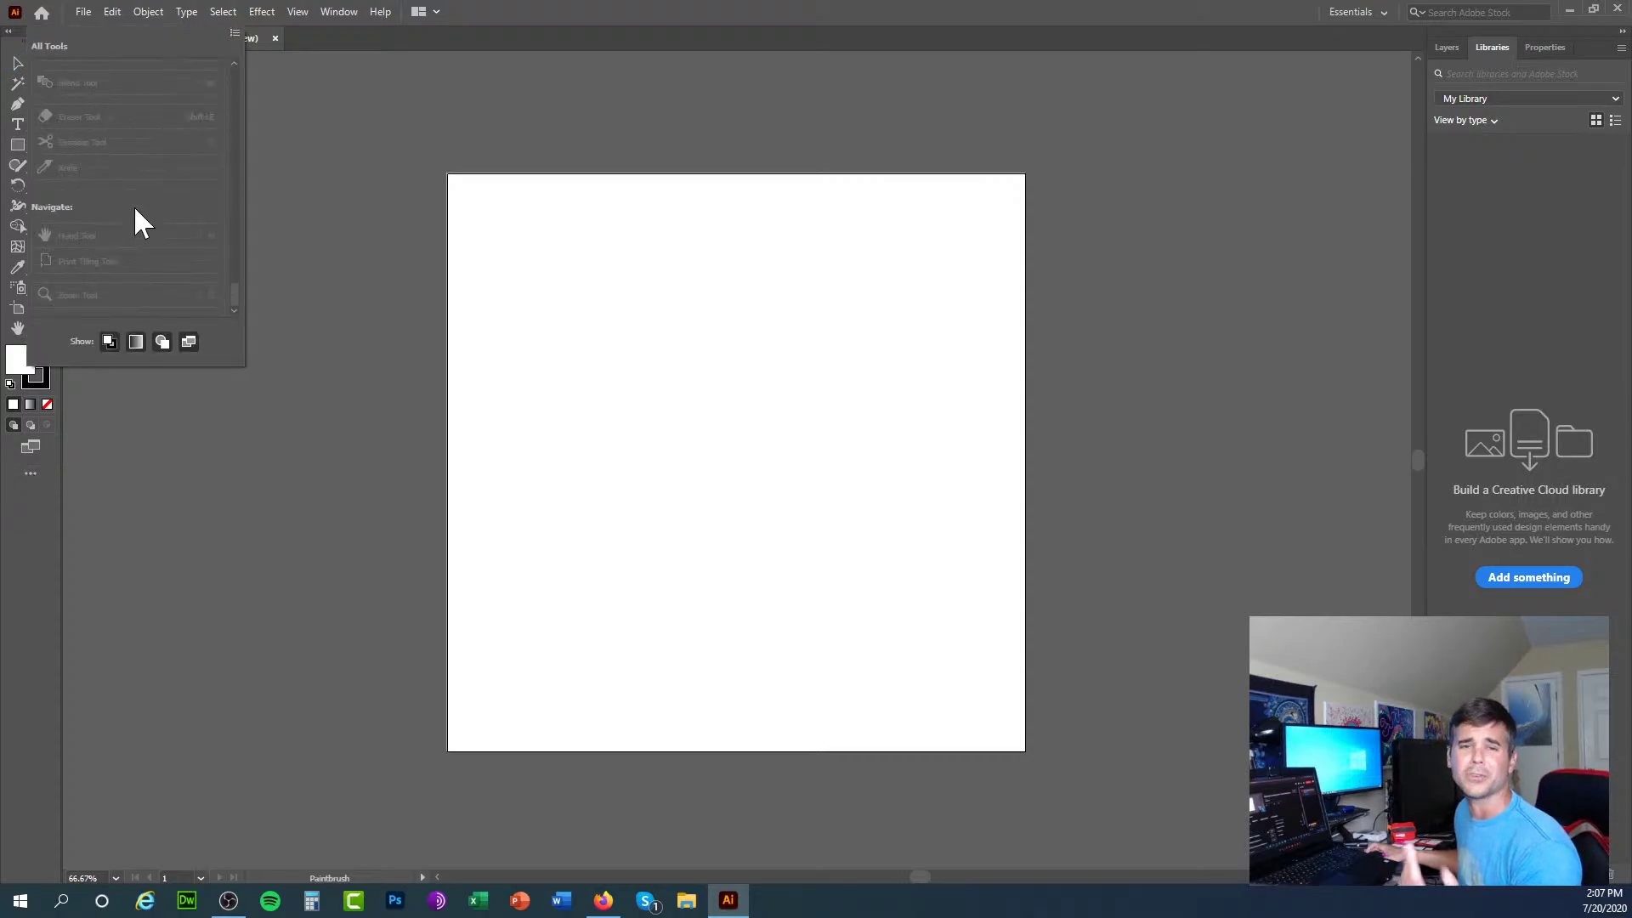
scroll(136, 208, up, 6)
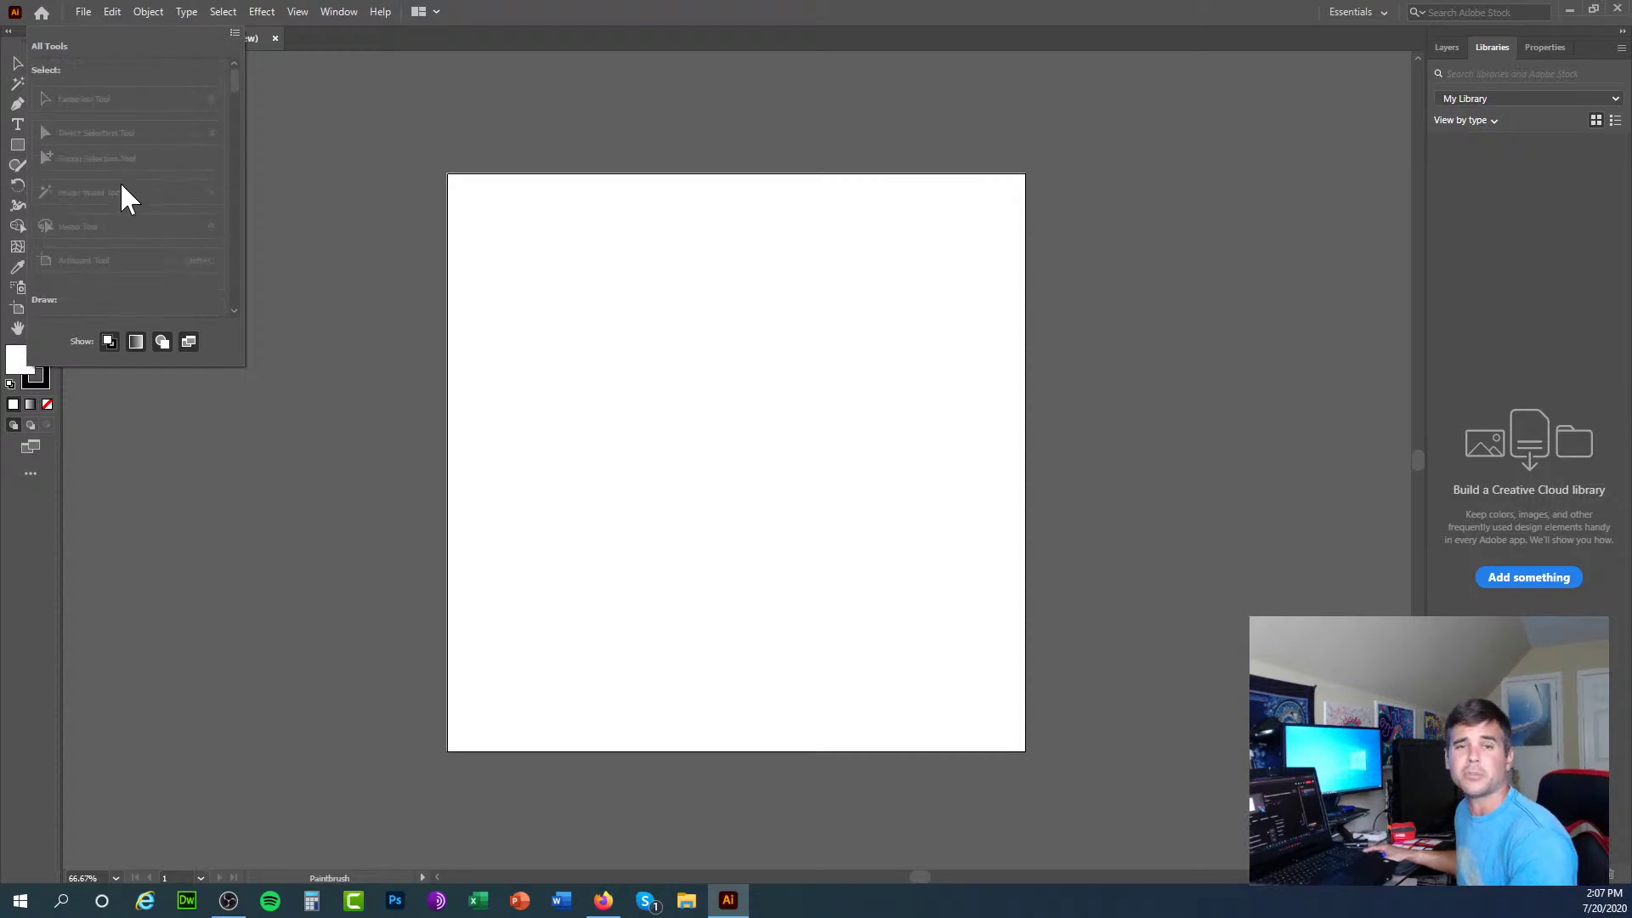
scroll(115, 183, down, 8)
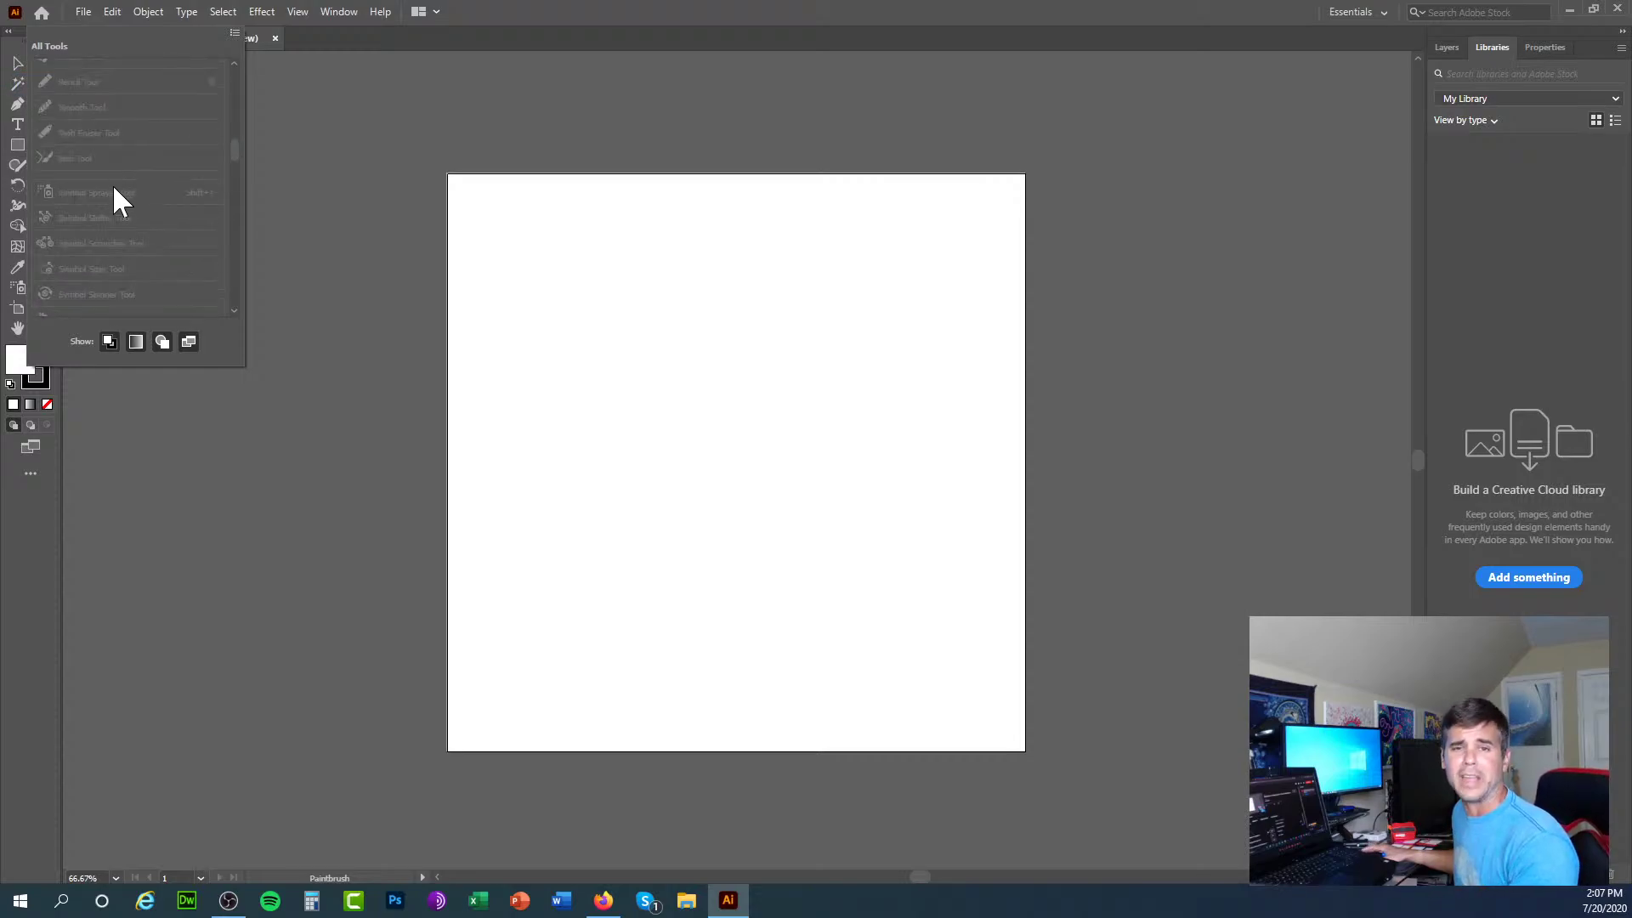
scroll(112, 186, down, 6)
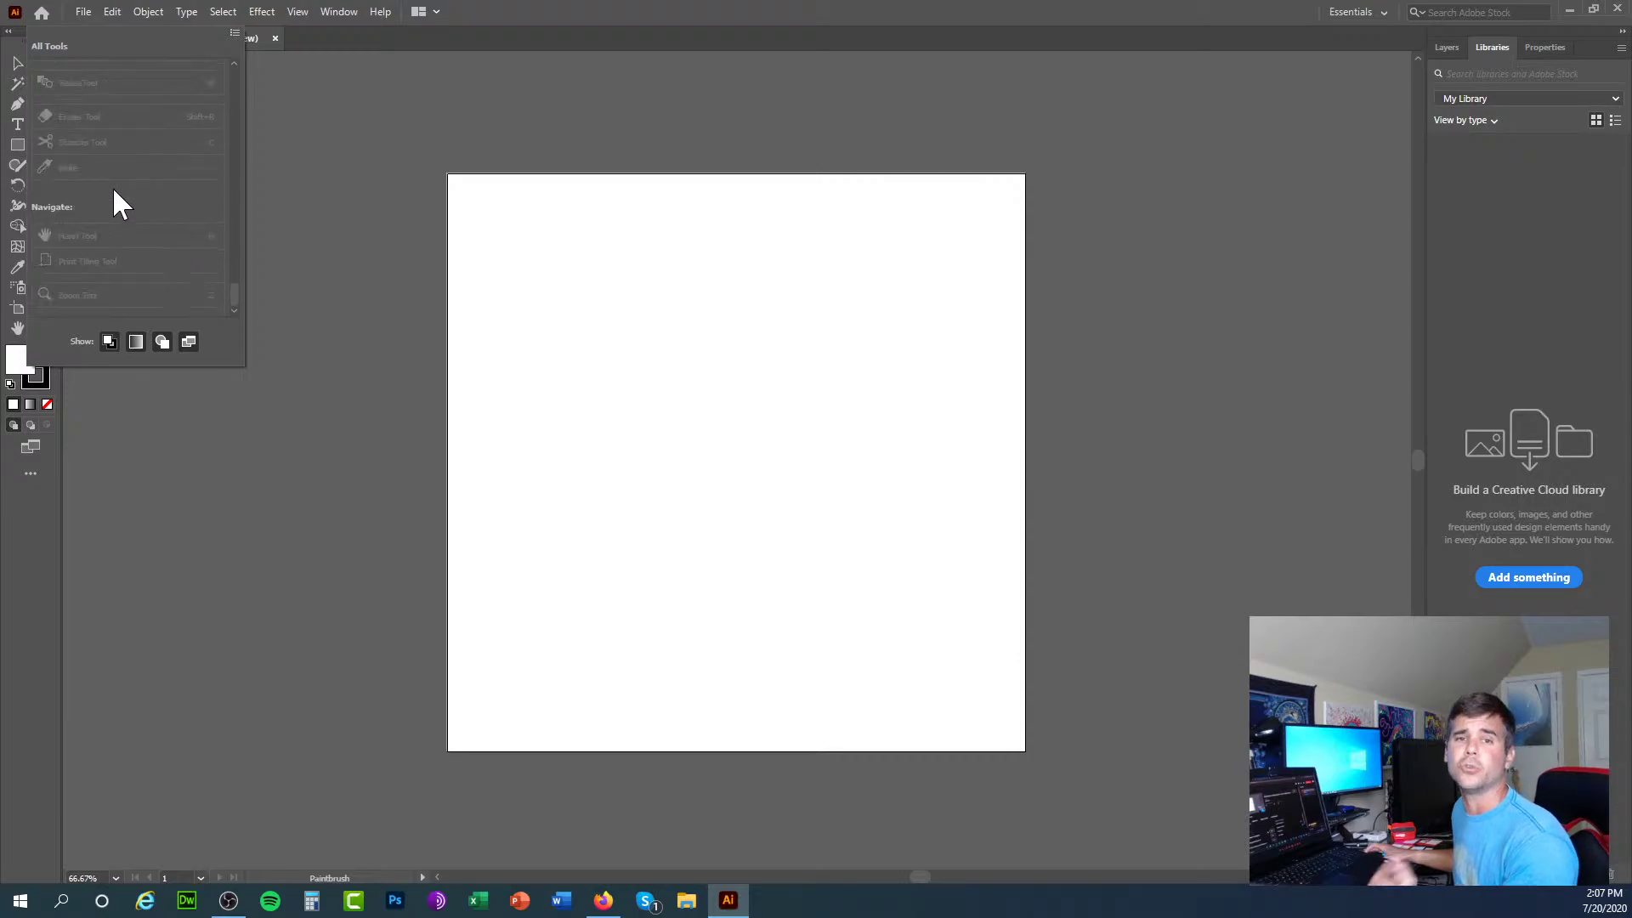
Step: View the available workspace presets and undo the stray brush dot made beside the artboard
click(339, 12)
mouse_move(476, 113)
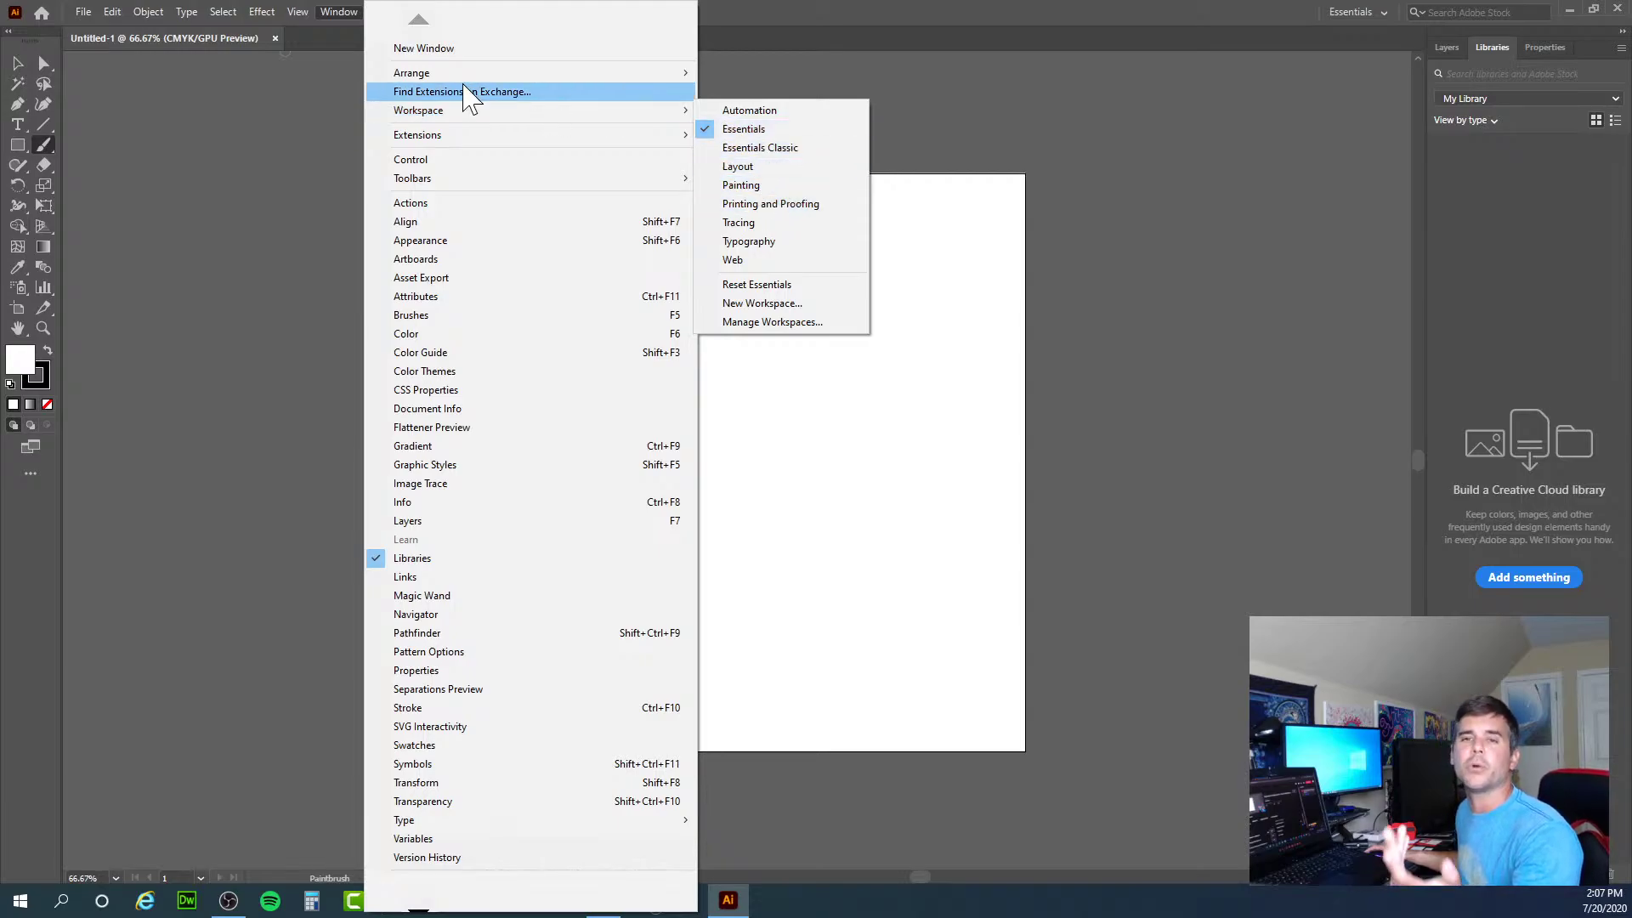
click(204, 113)
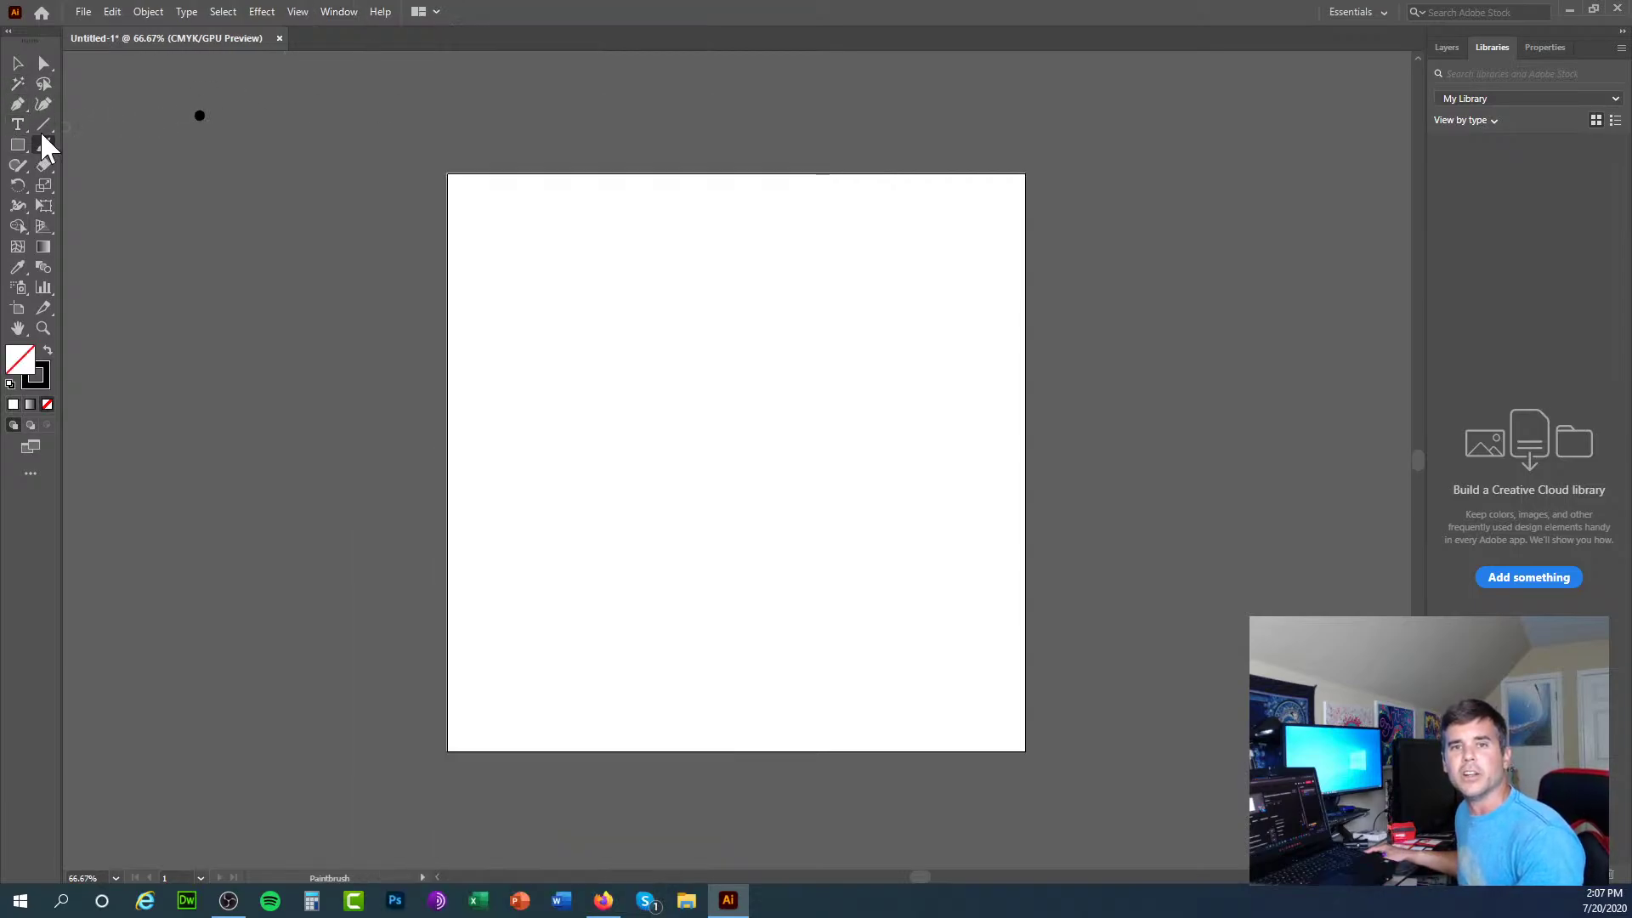
key(ctrl+z)
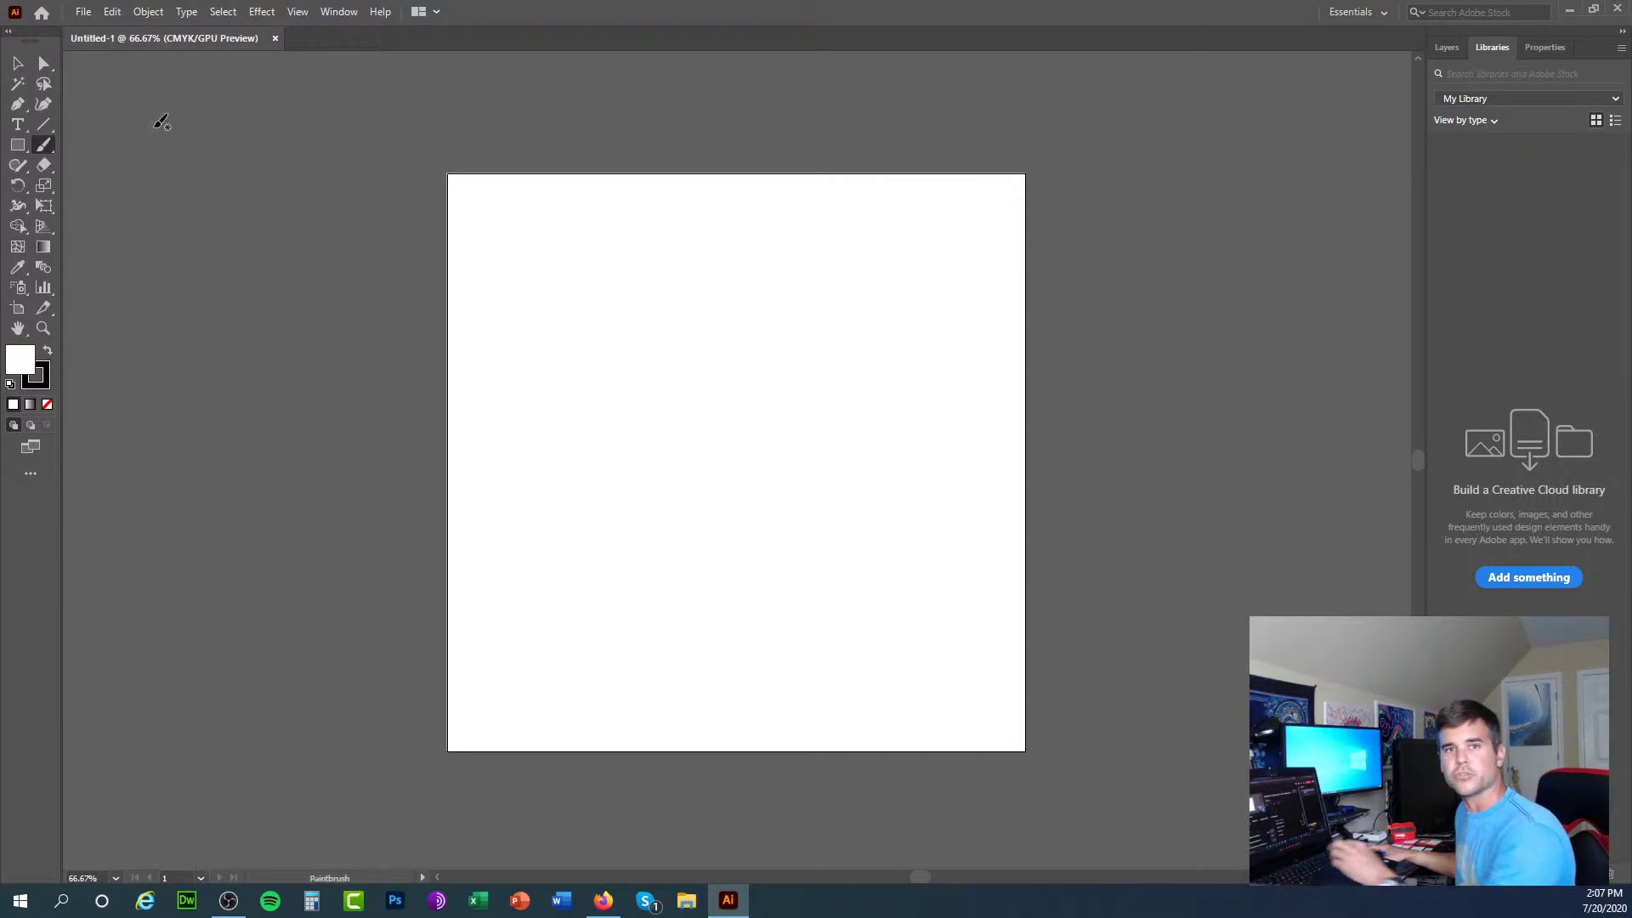
click(84, 12)
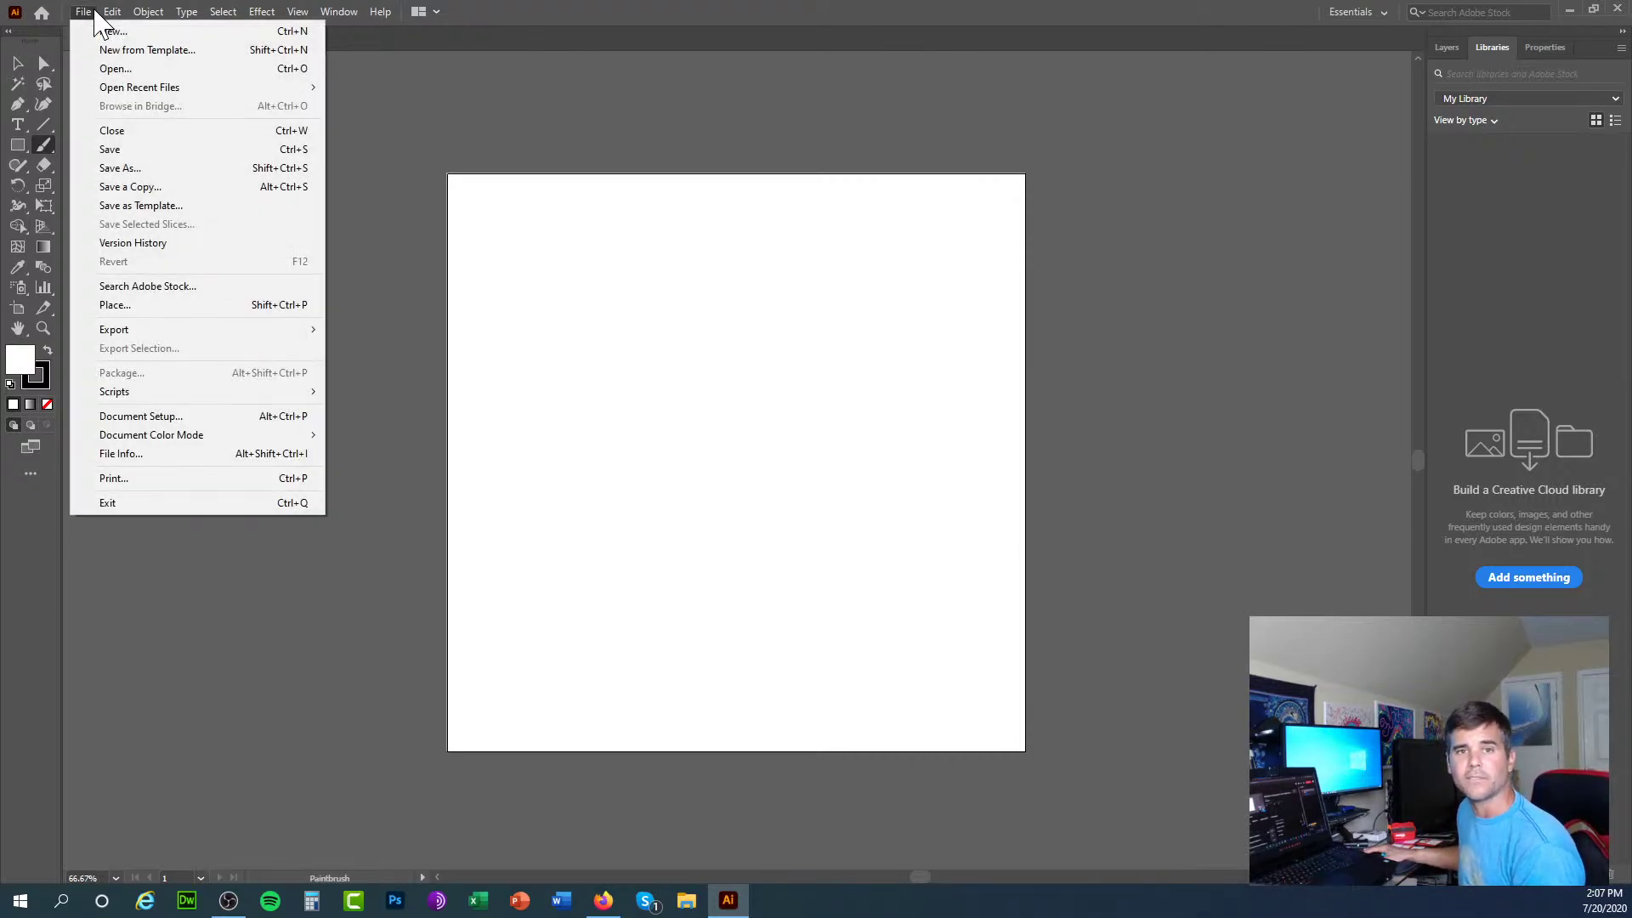
mouse_move(119, 19)
mouse_move(196, 10)
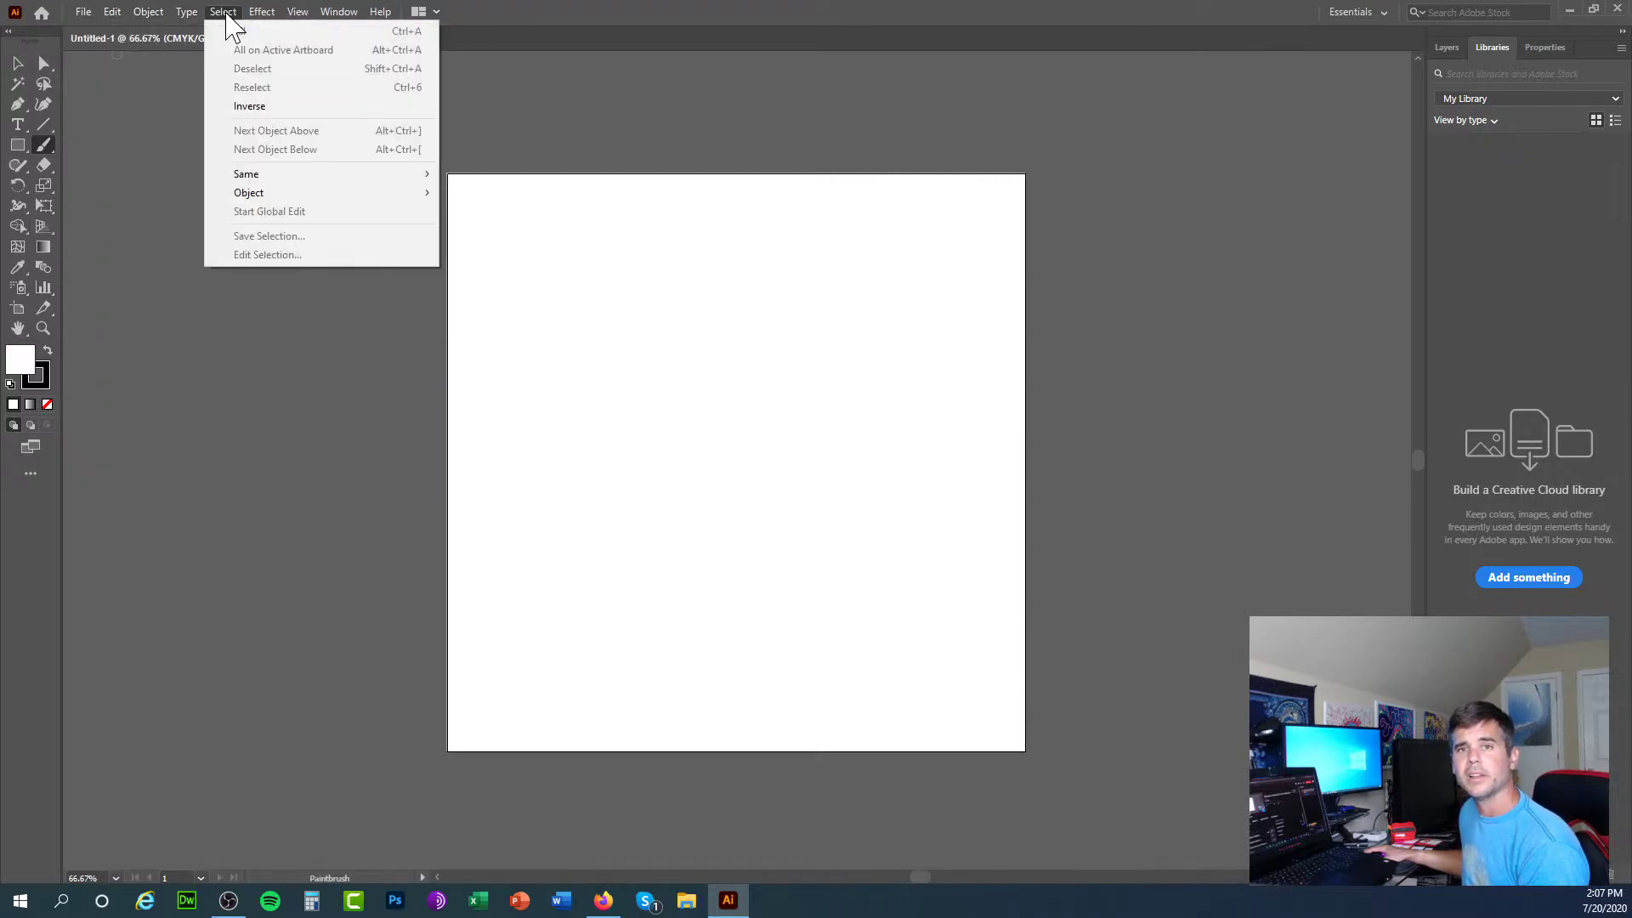
mouse_move(258, 13)
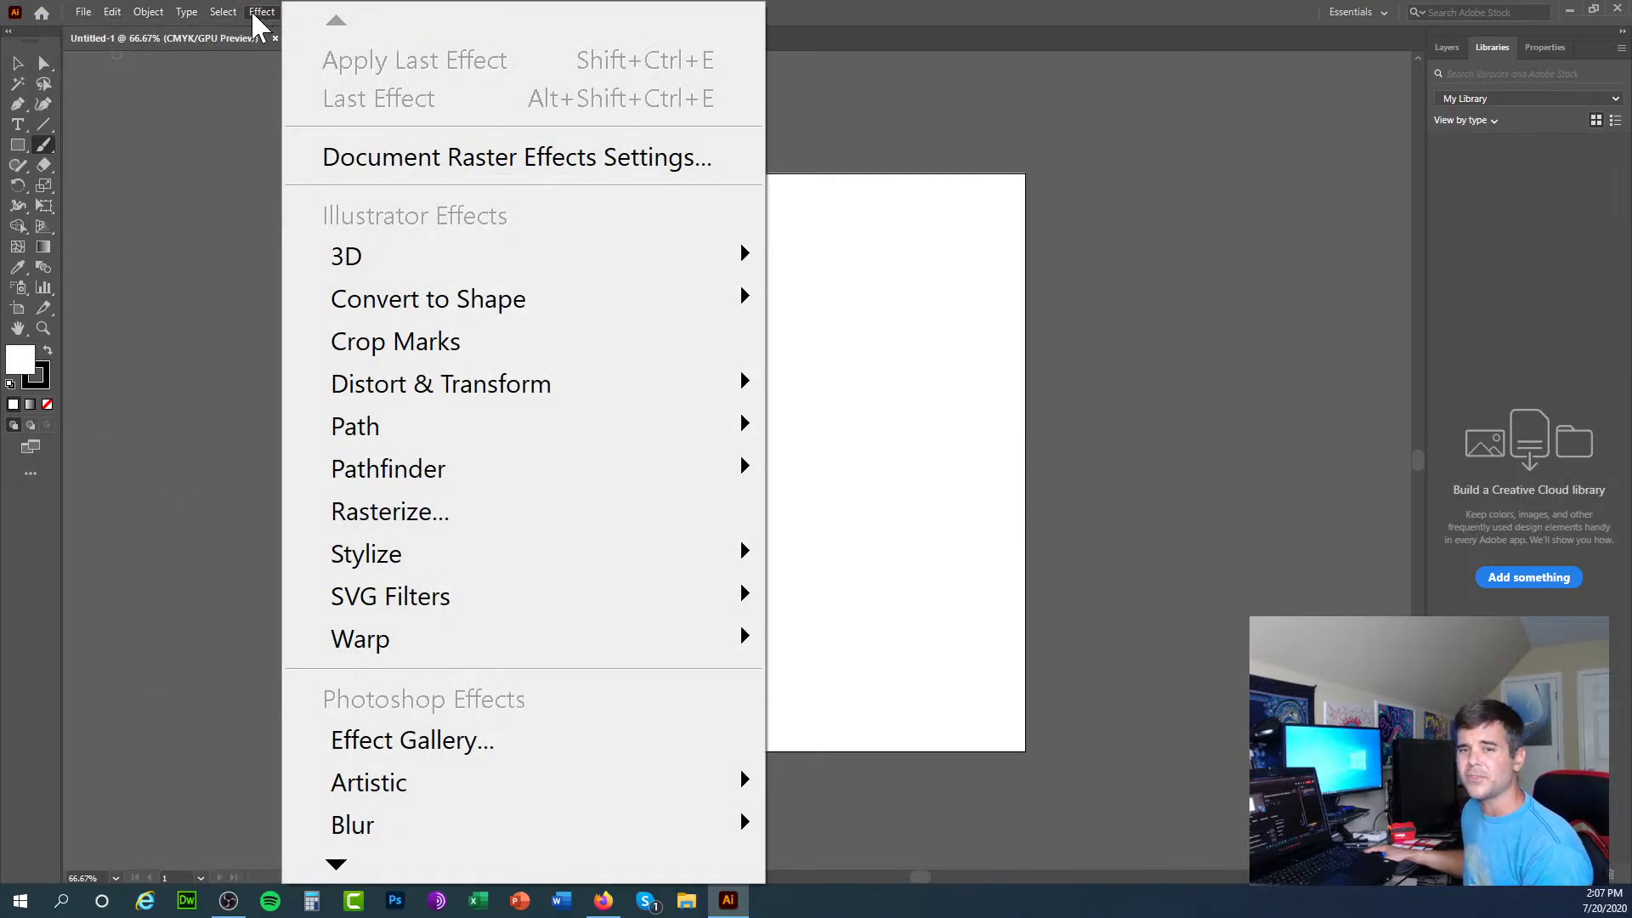
click(252, 11)
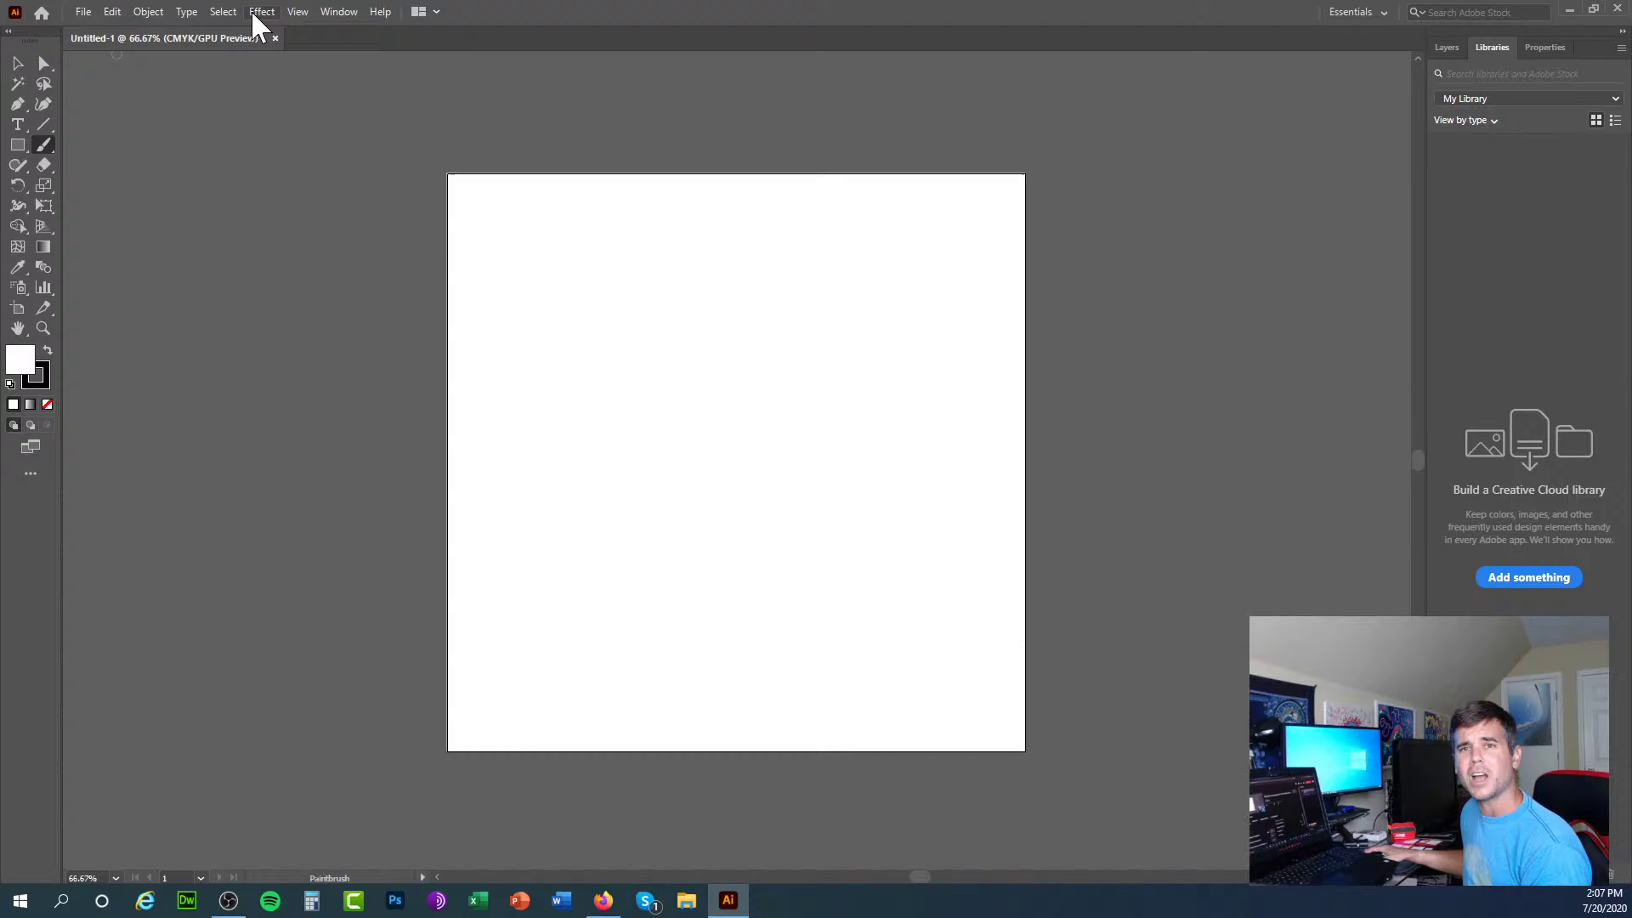
click(299, 12)
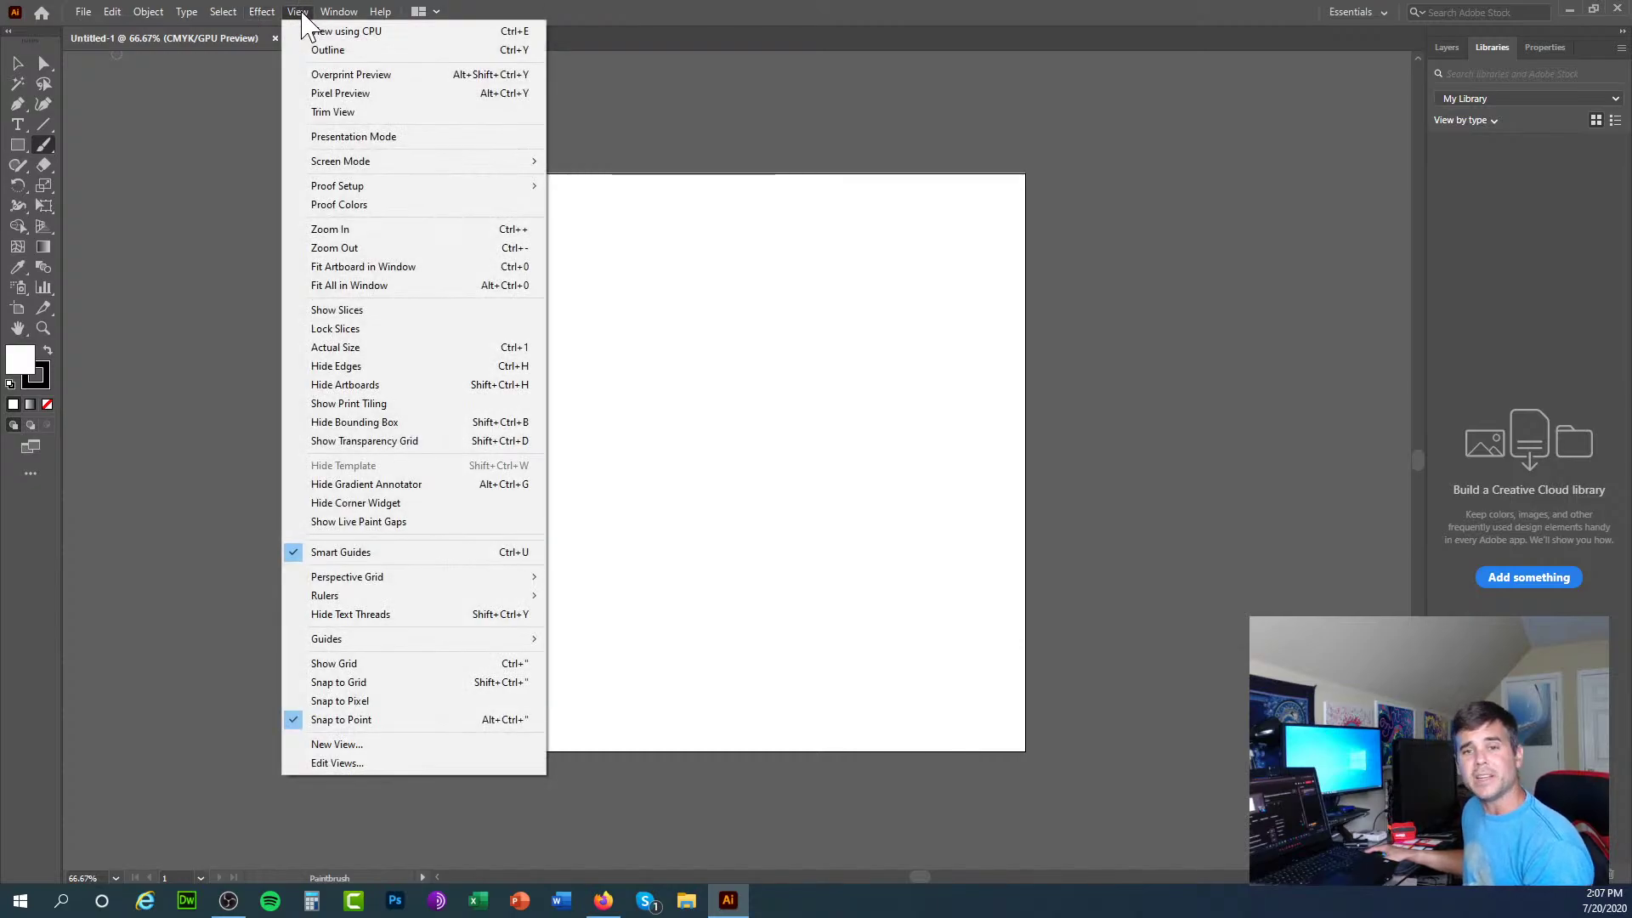
mouse_move(341, 12)
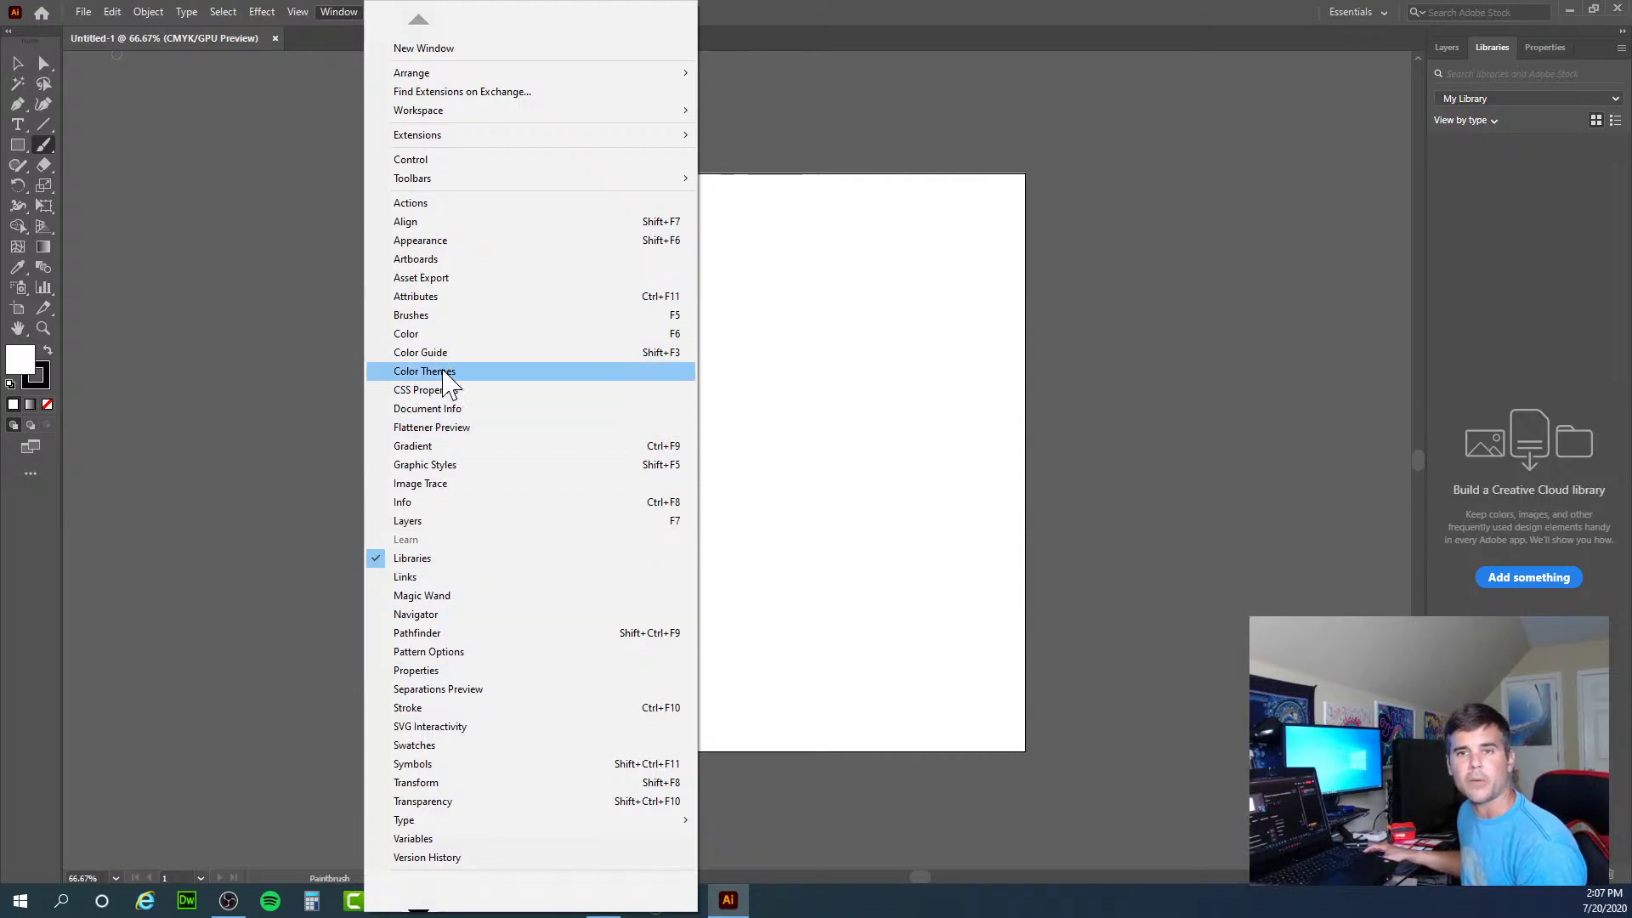
click(332, 13)
click(391, 11)
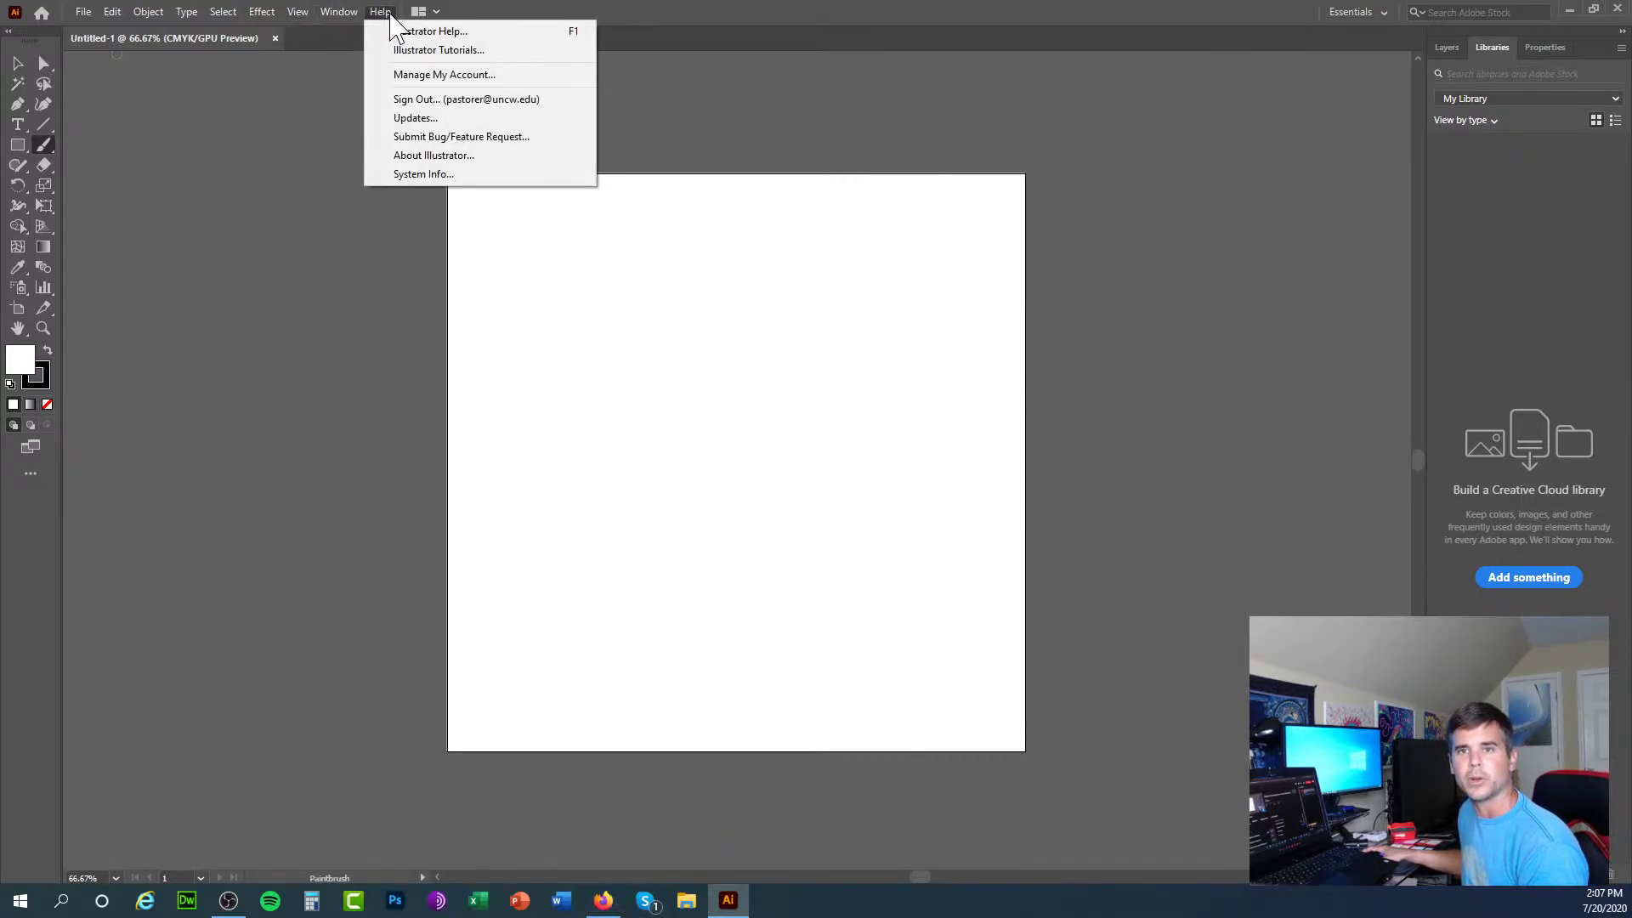
click(381, 12)
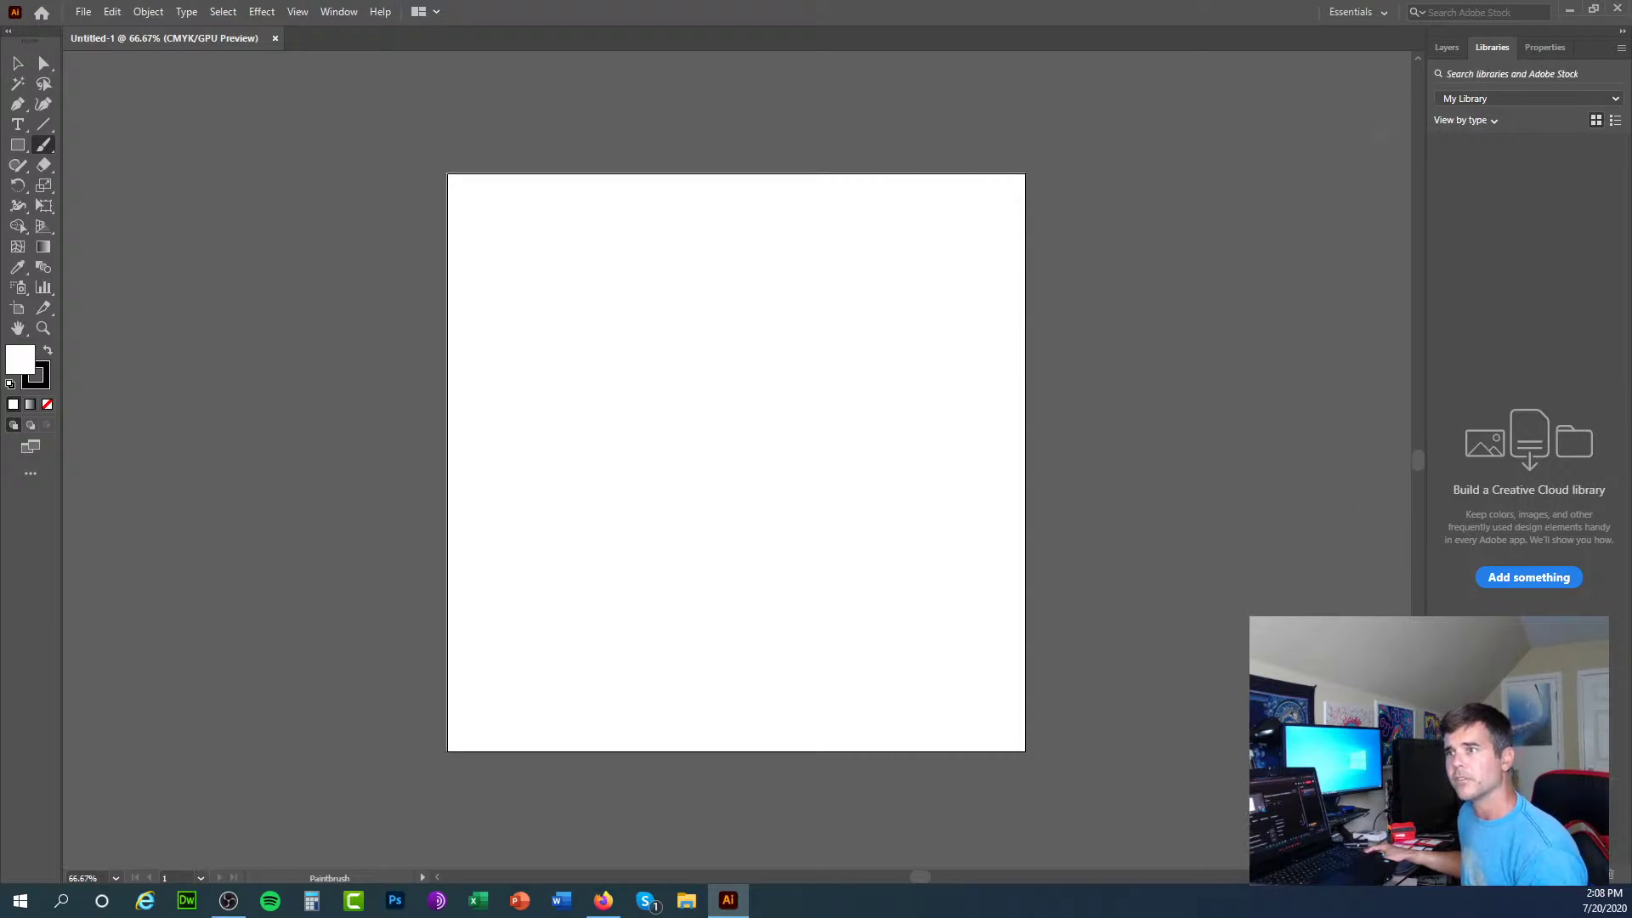
Step: Look at the document's layers and properties, returning to the library view
click(1447, 47)
click(1493, 49)
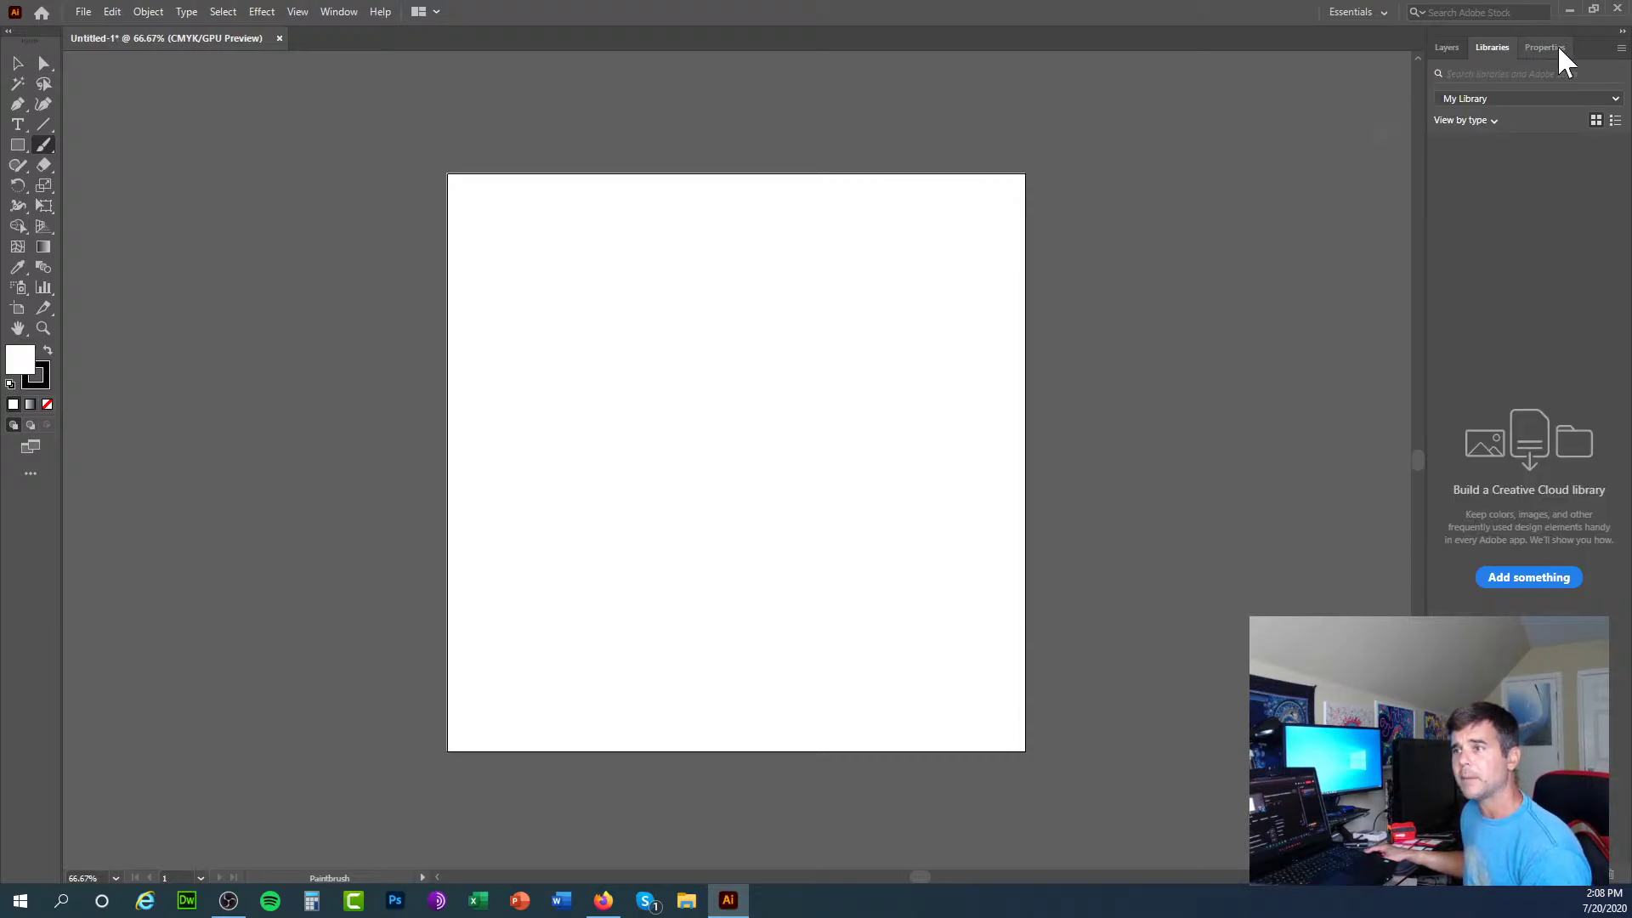
click(1556, 46)
click(1484, 47)
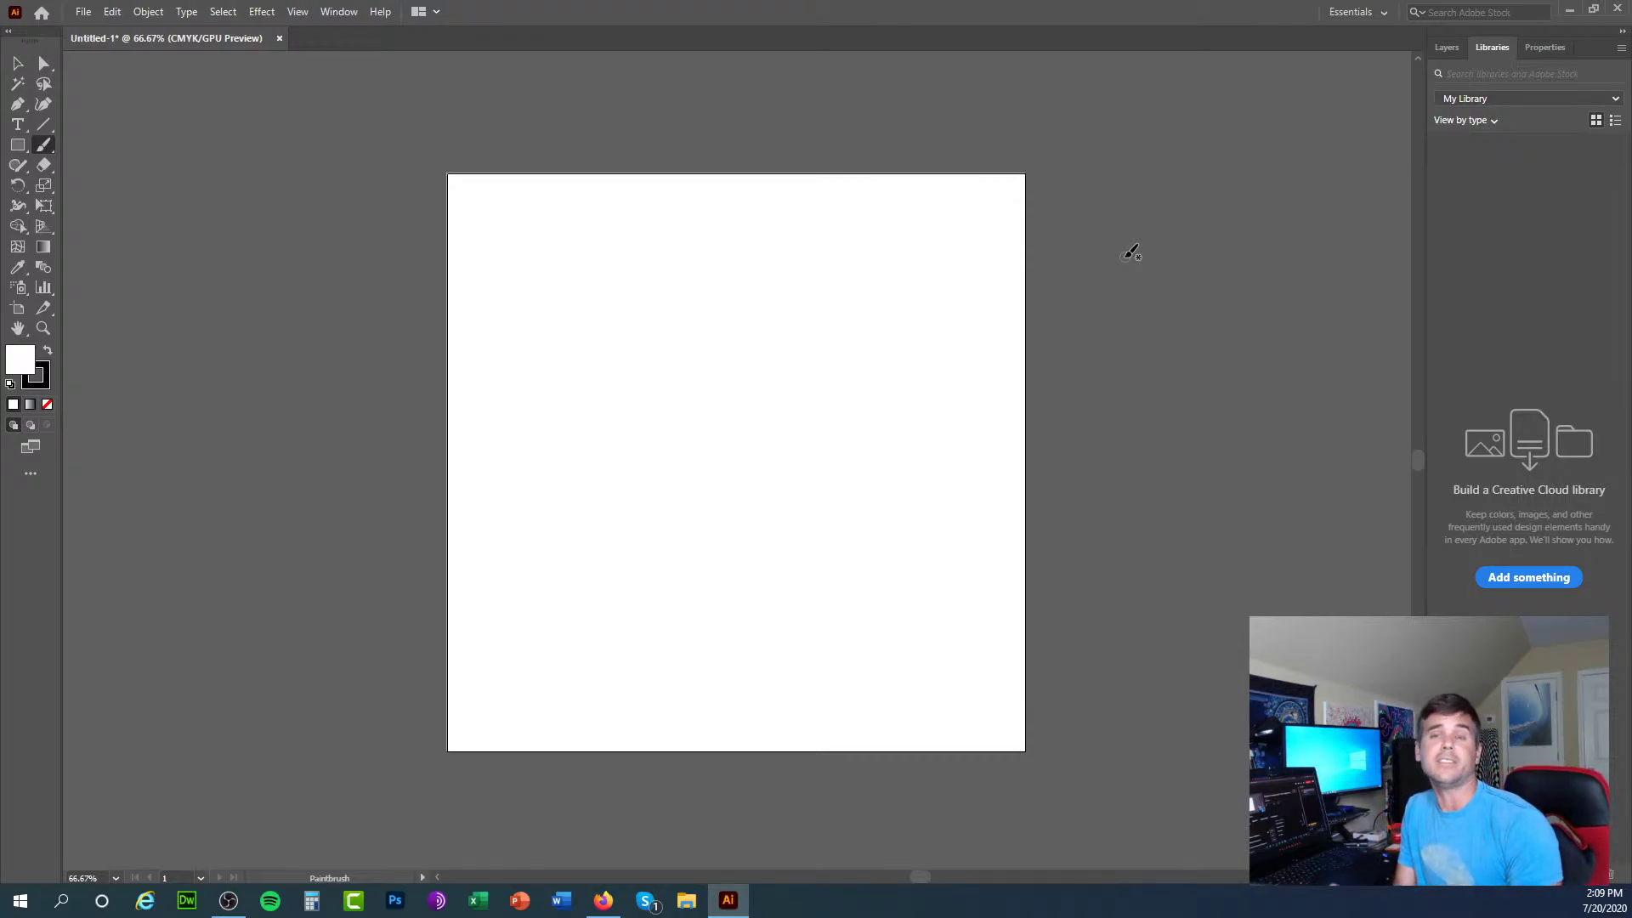
Step: Switch between the Selection and Direct Selection tools, leaving Direct Selection active
click(19, 68)
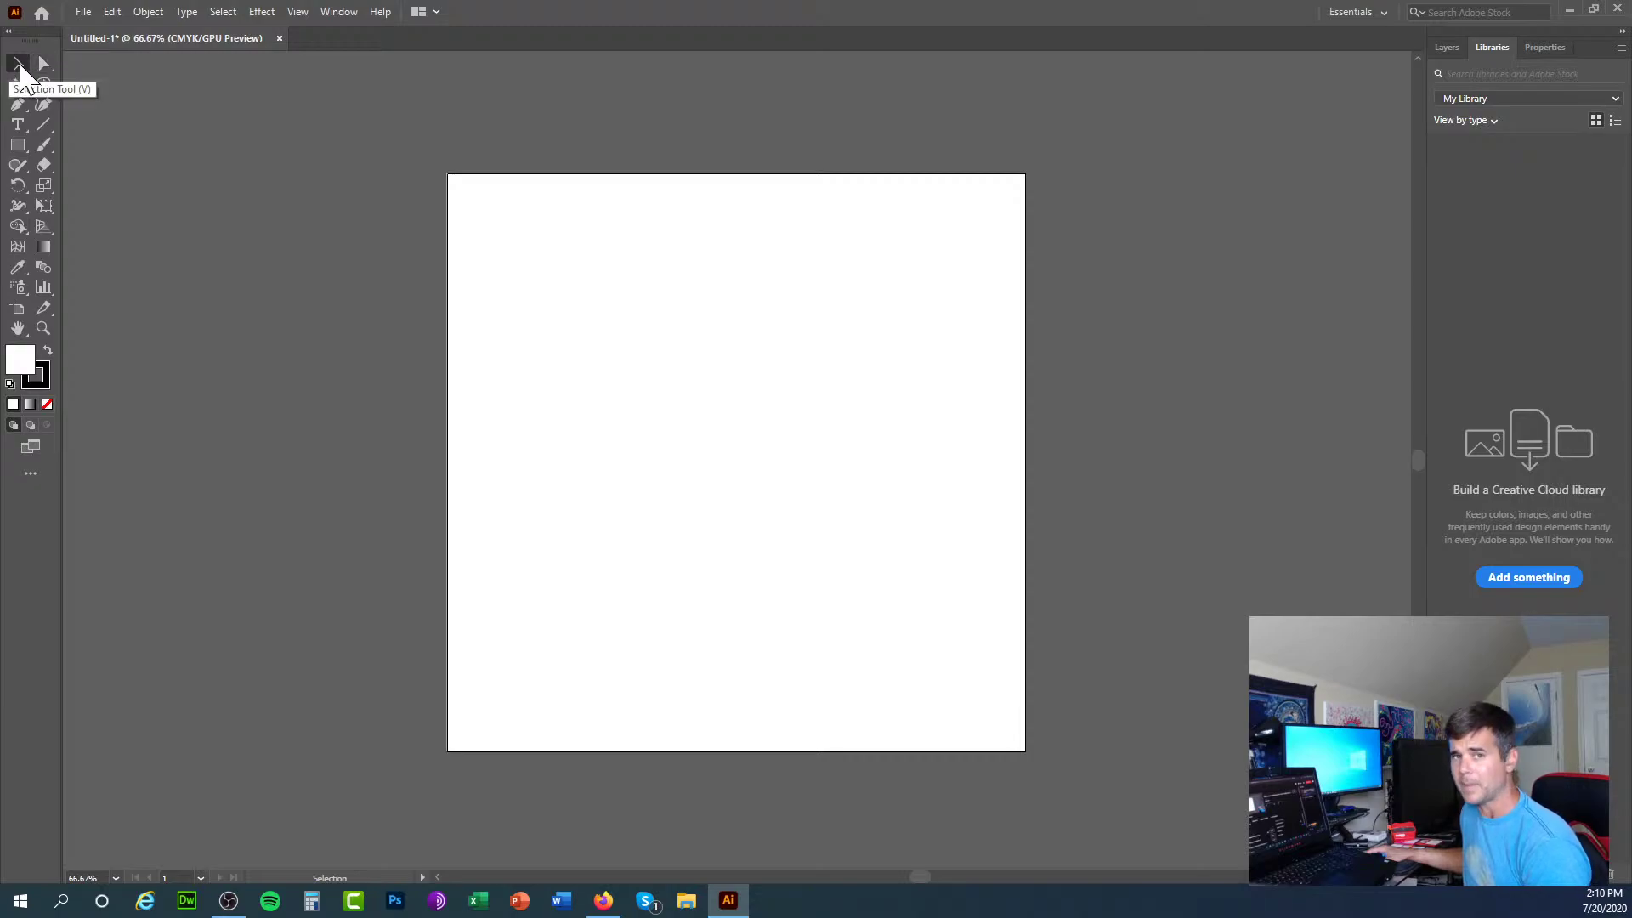
click(46, 65)
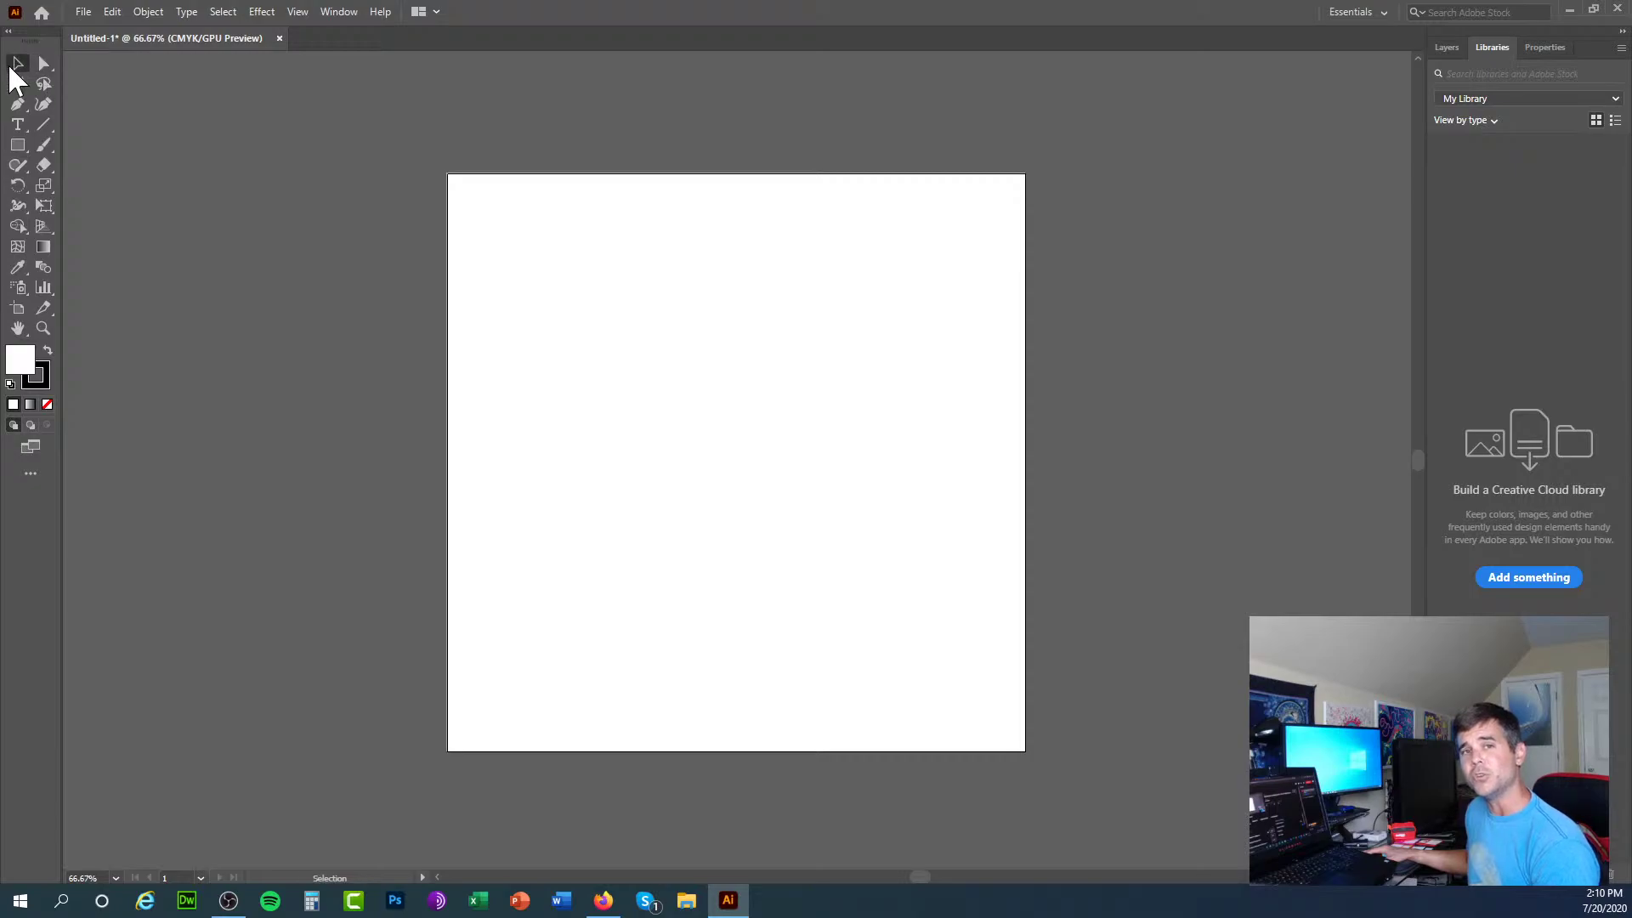
click(39, 62)
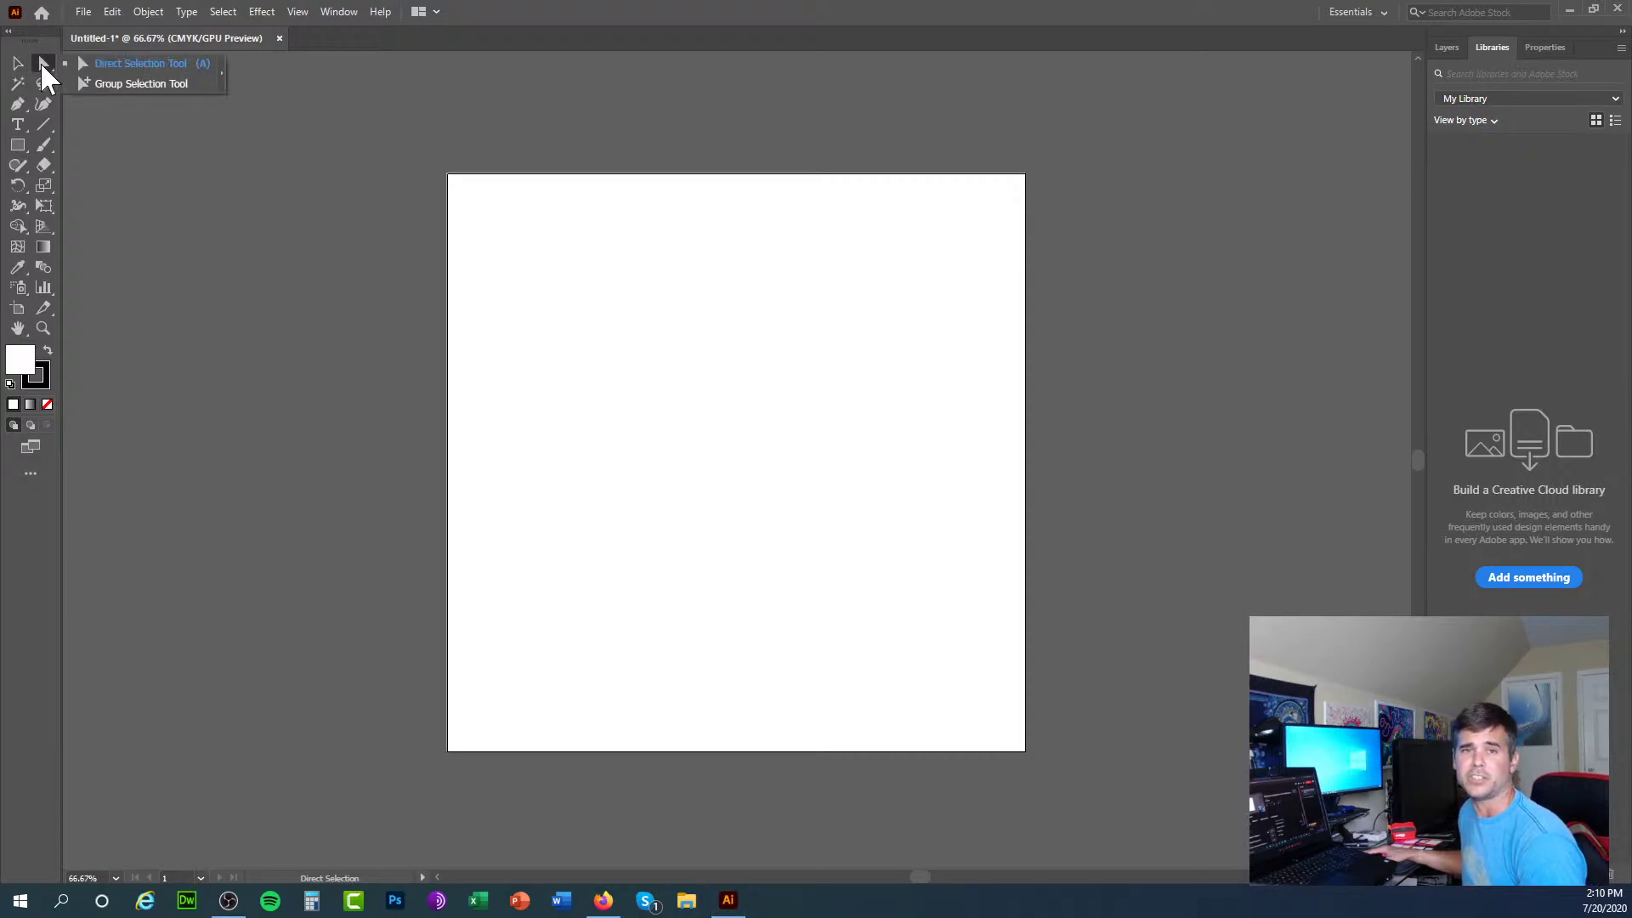
click(20, 65)
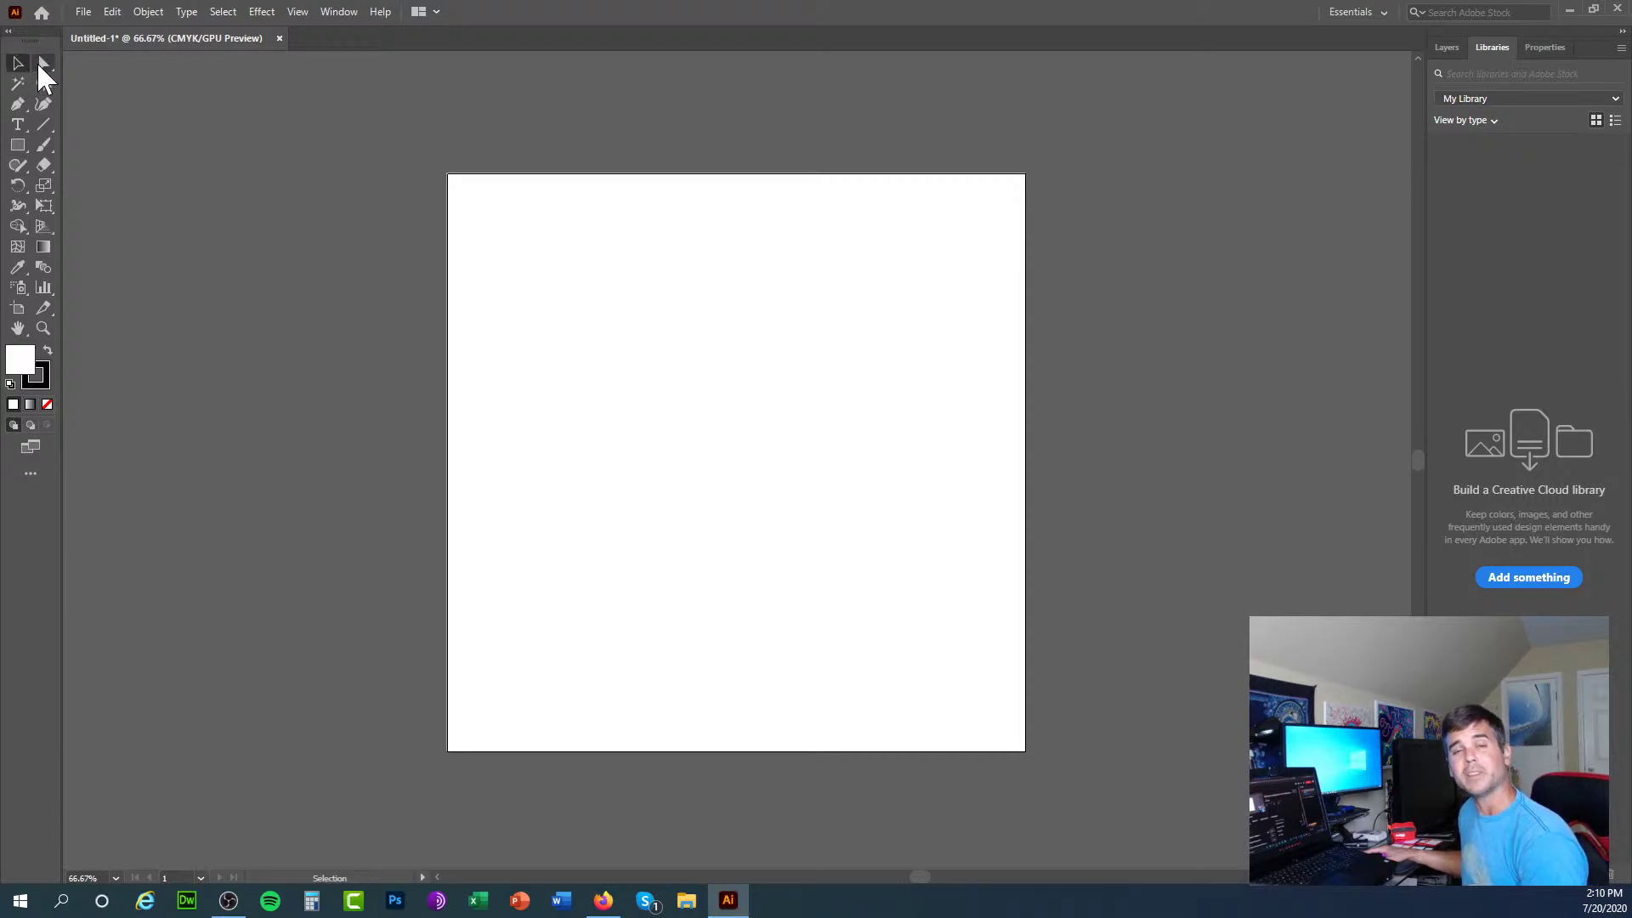
click(40, 61)
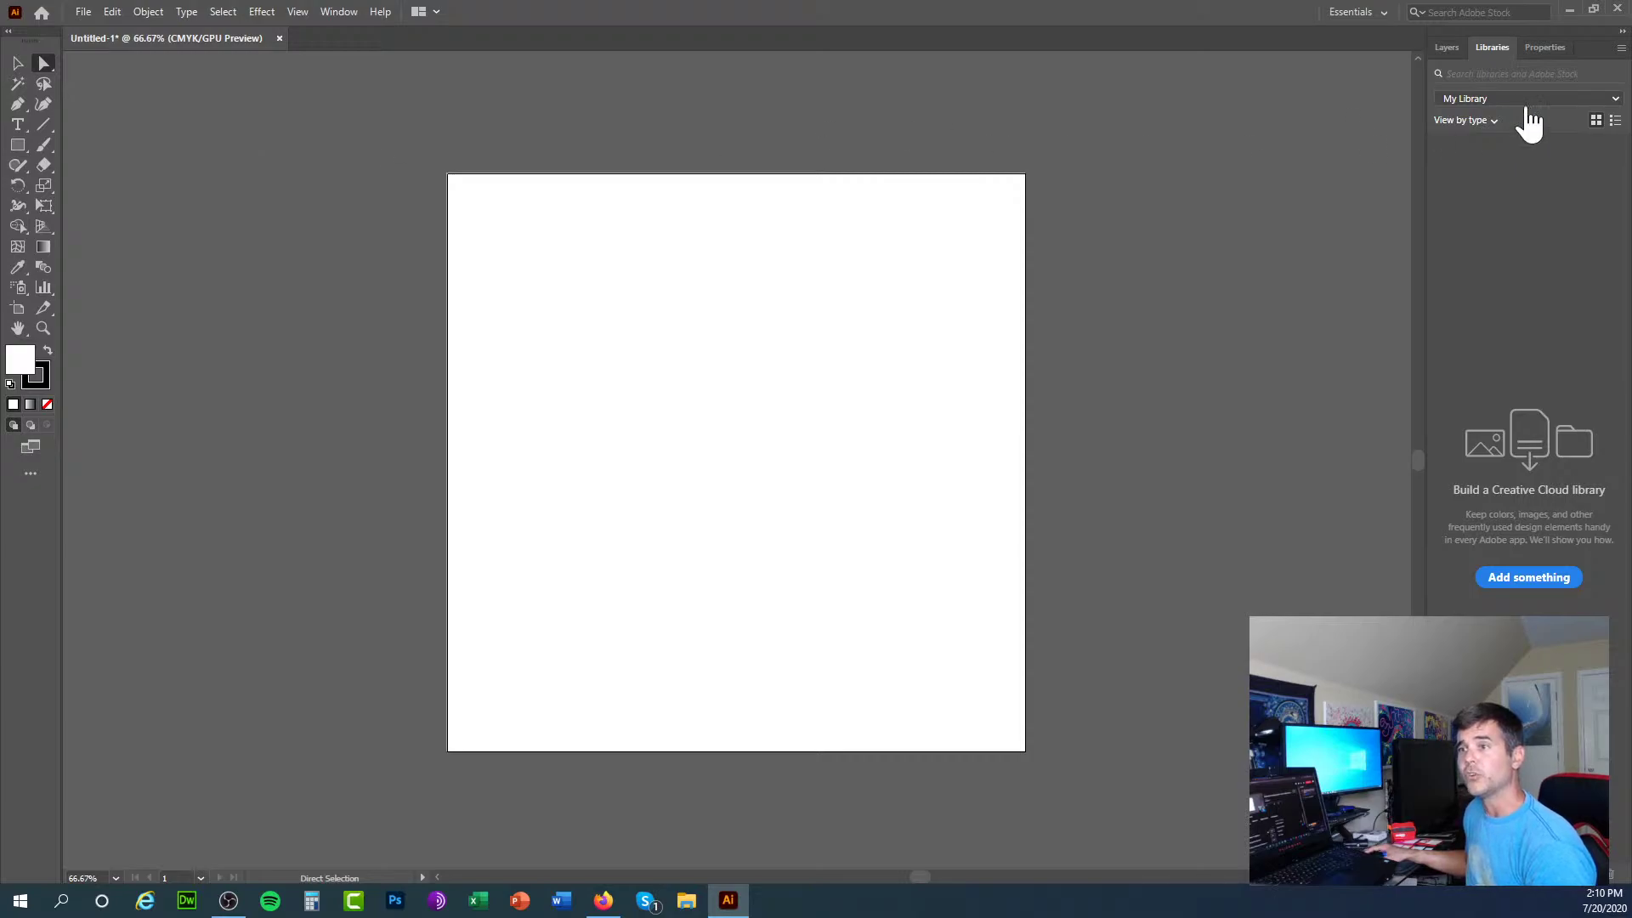
Step: Show the document's layers, activate the Paintbrush tool and set the fill colour to a medium green
click(1445, 47)
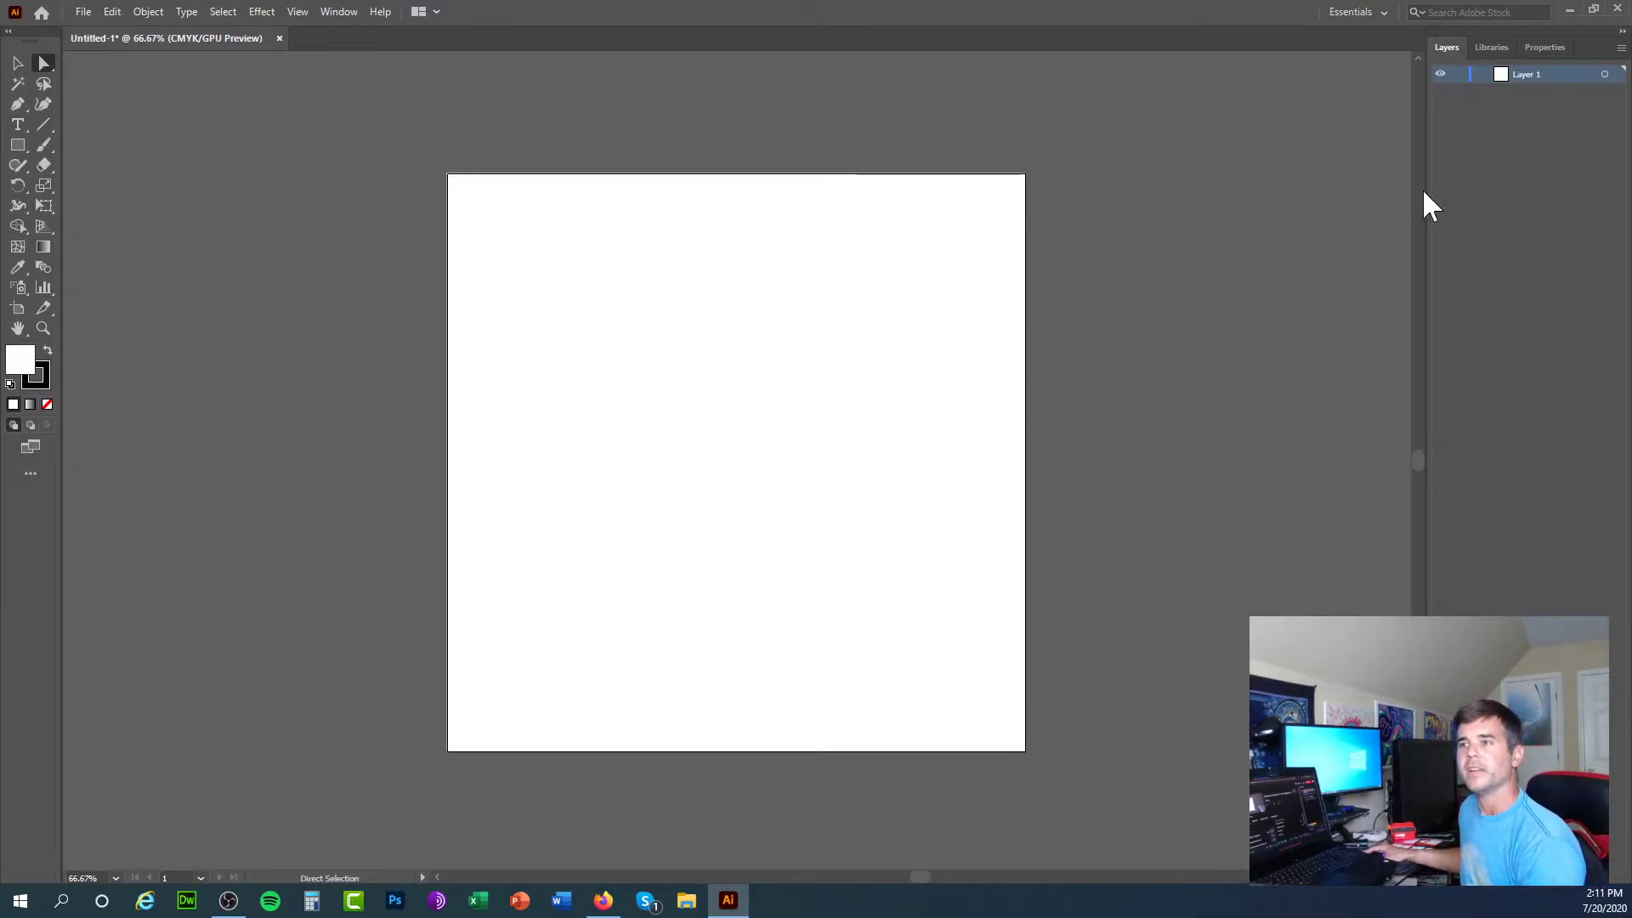
click(44, 146)
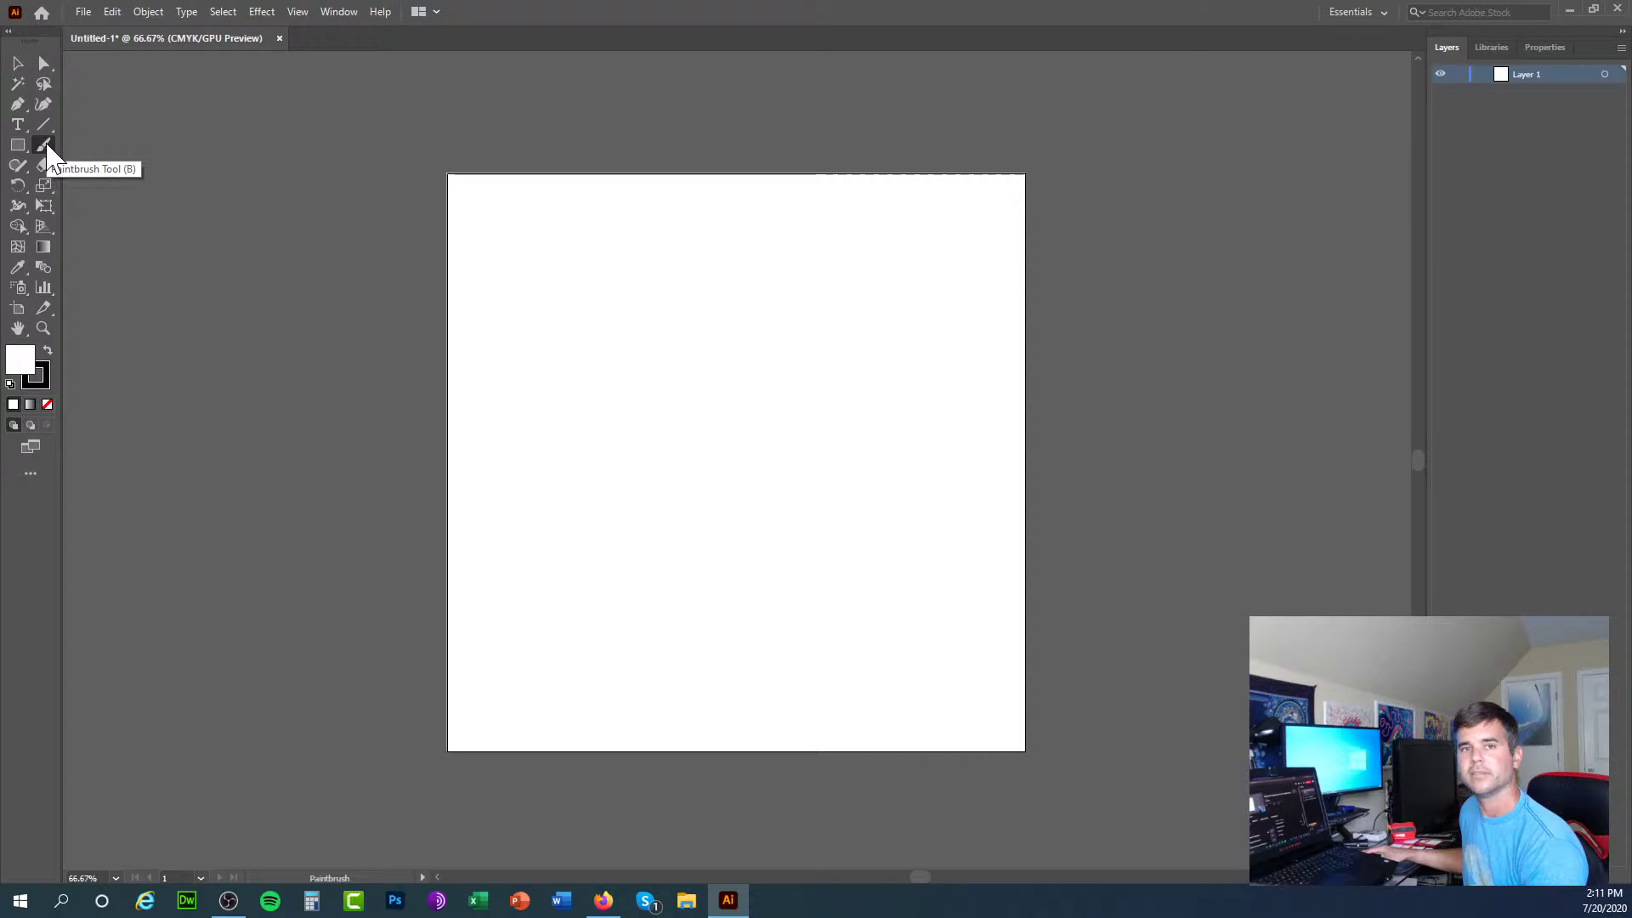
double_click(15, 365)
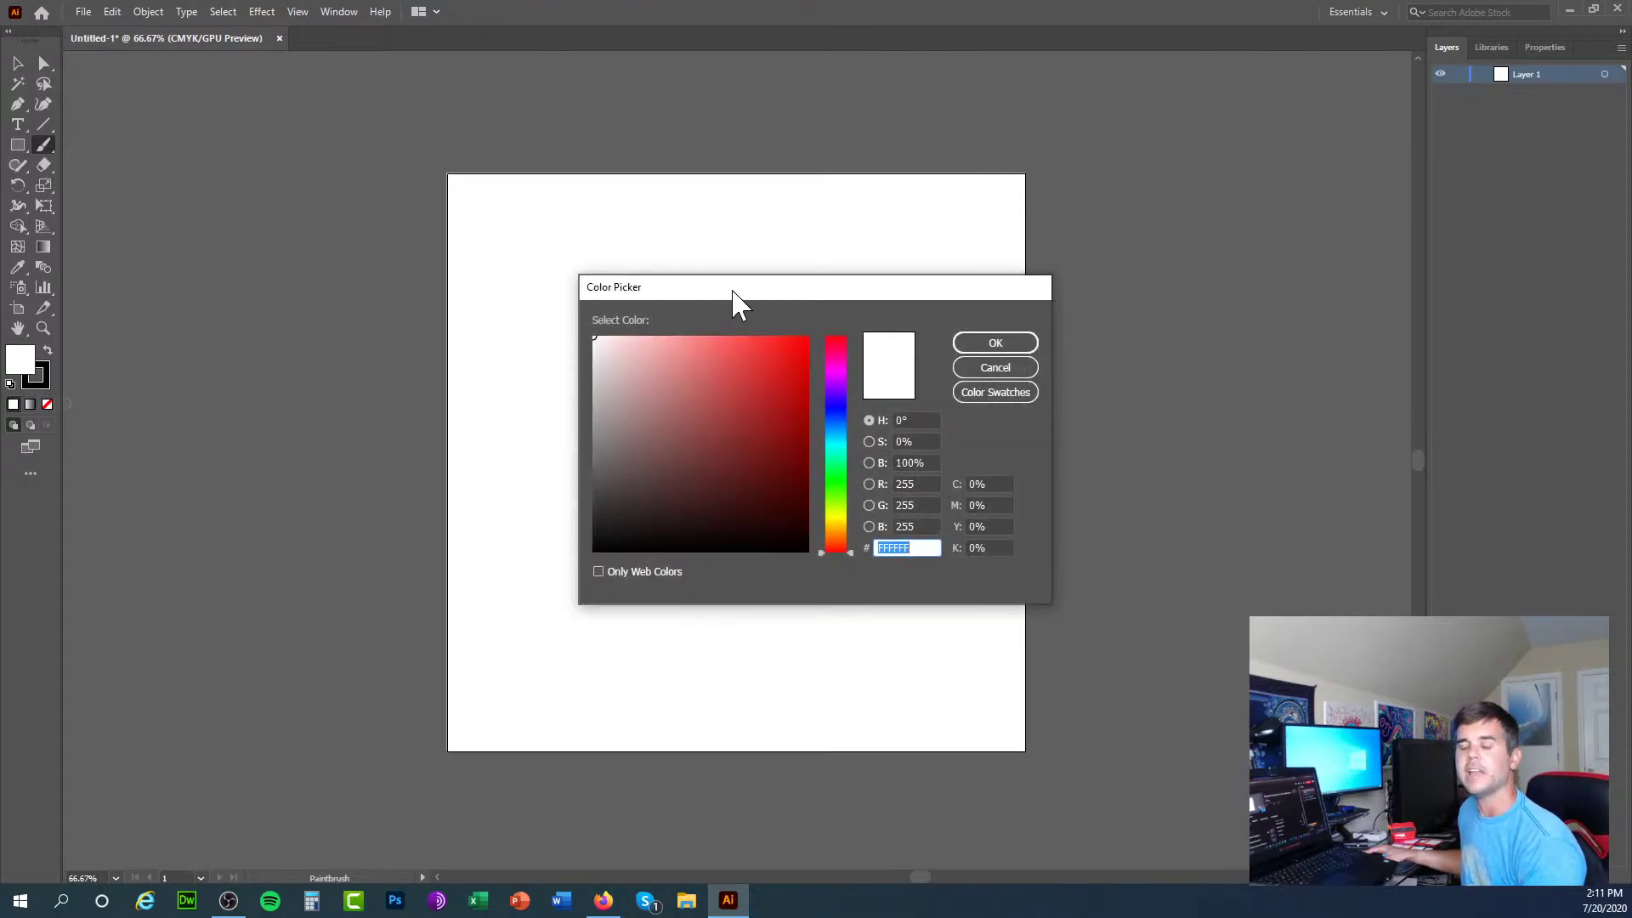
drag(733, 289, 595, 265)
click(697, 454)
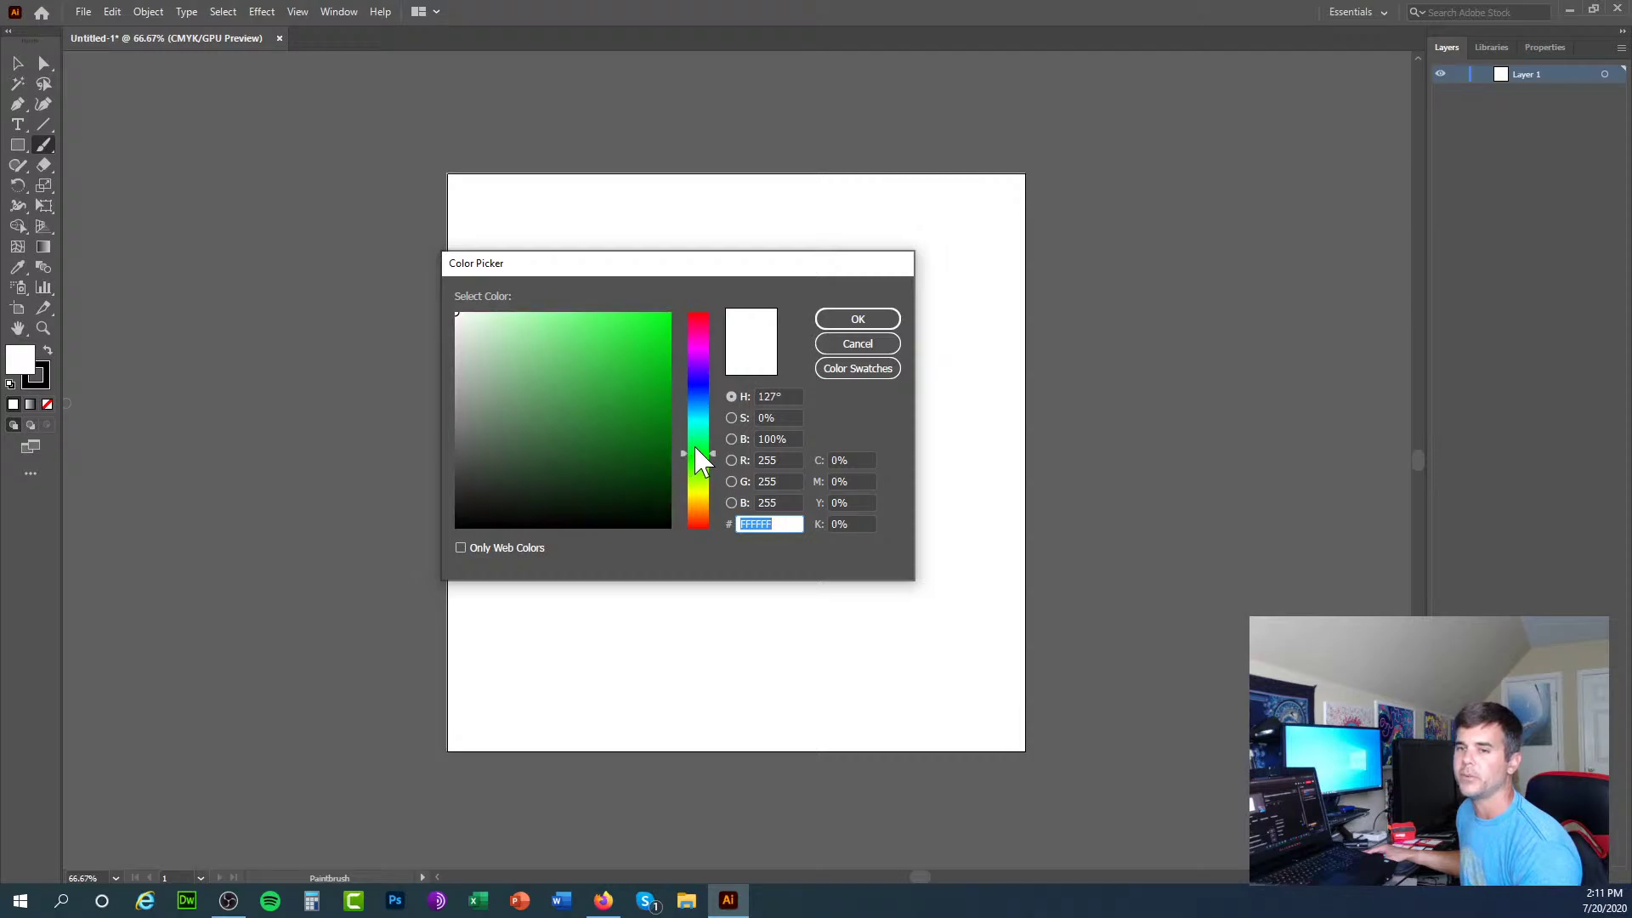
click(586, 426)
click(575, 443)
click(591, 419)
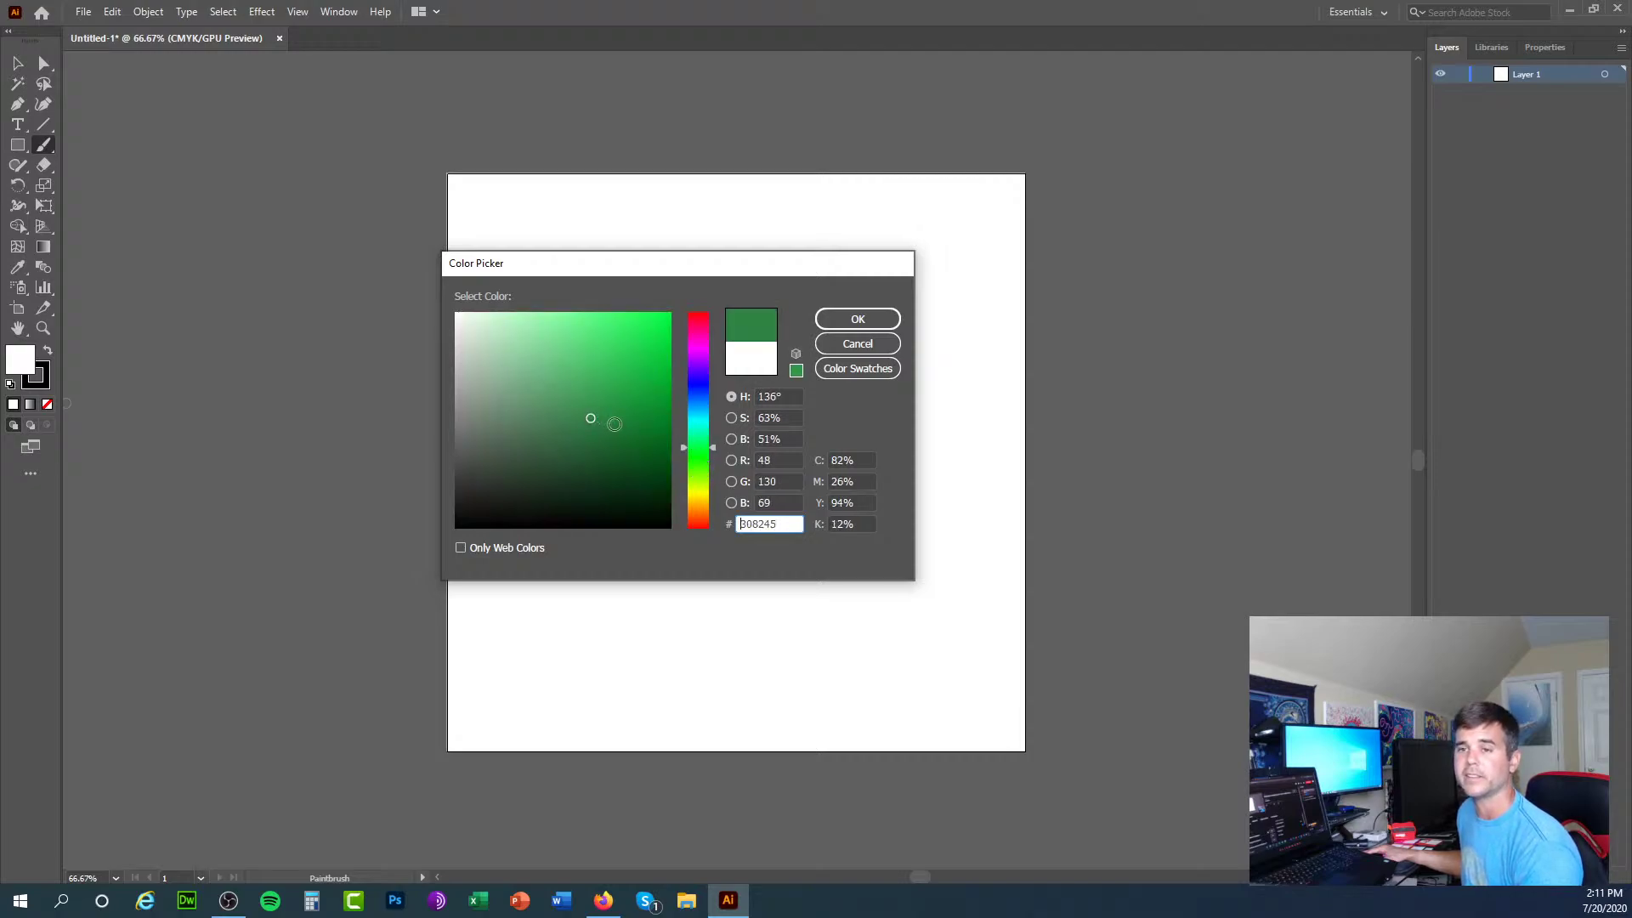
click(615, 424)
click(636, 383)
click(639, 410)
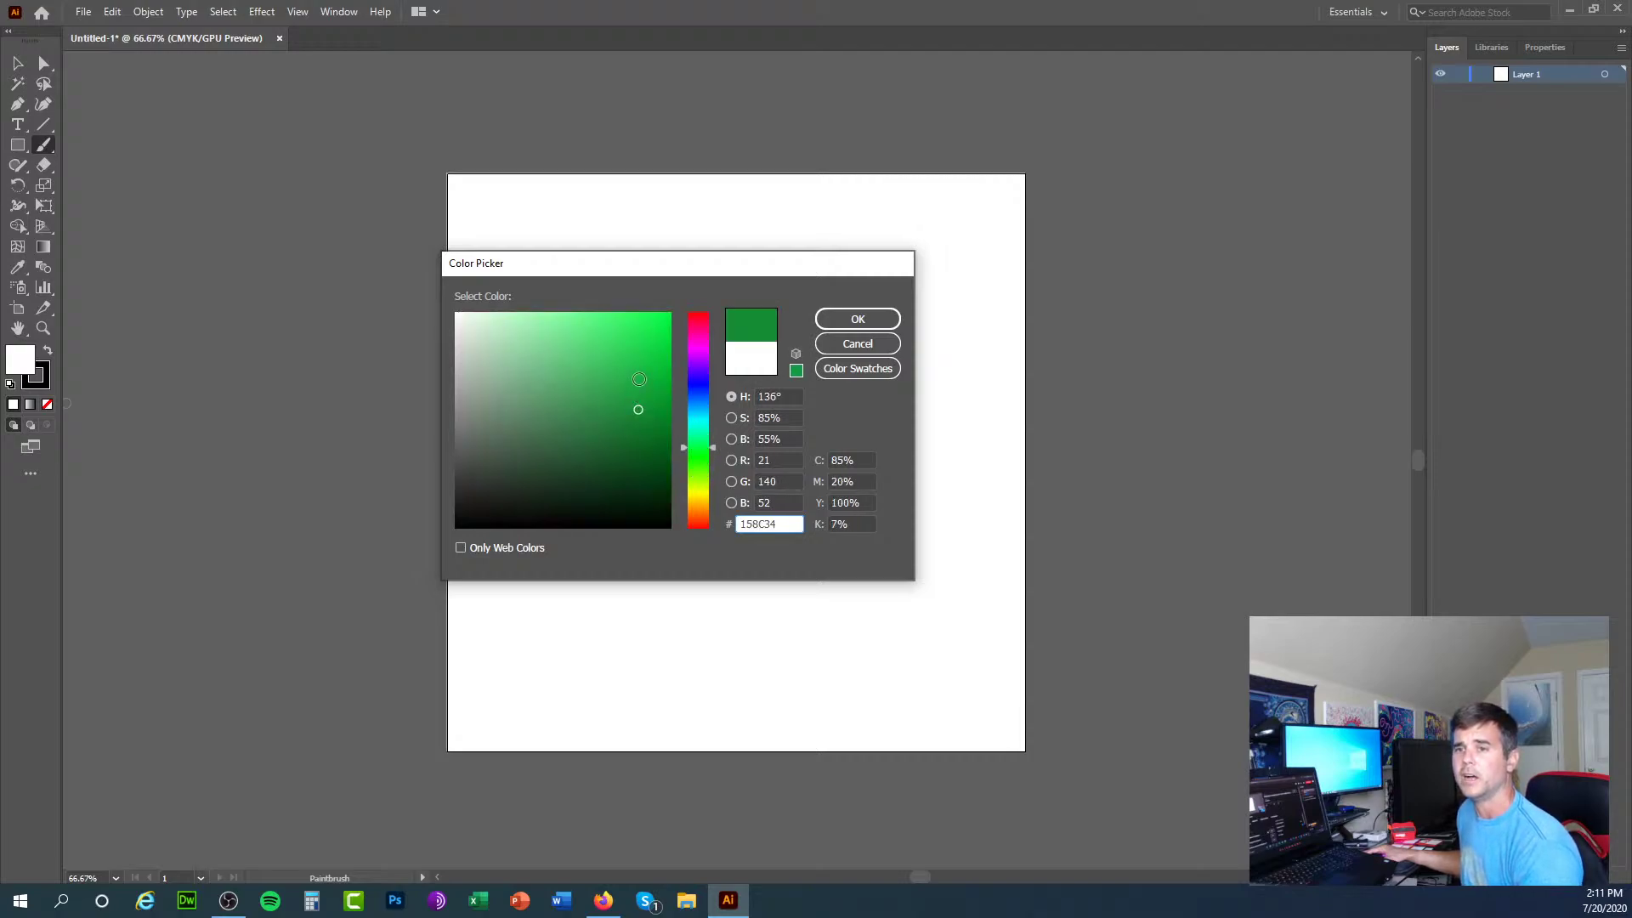
click(860, 321)
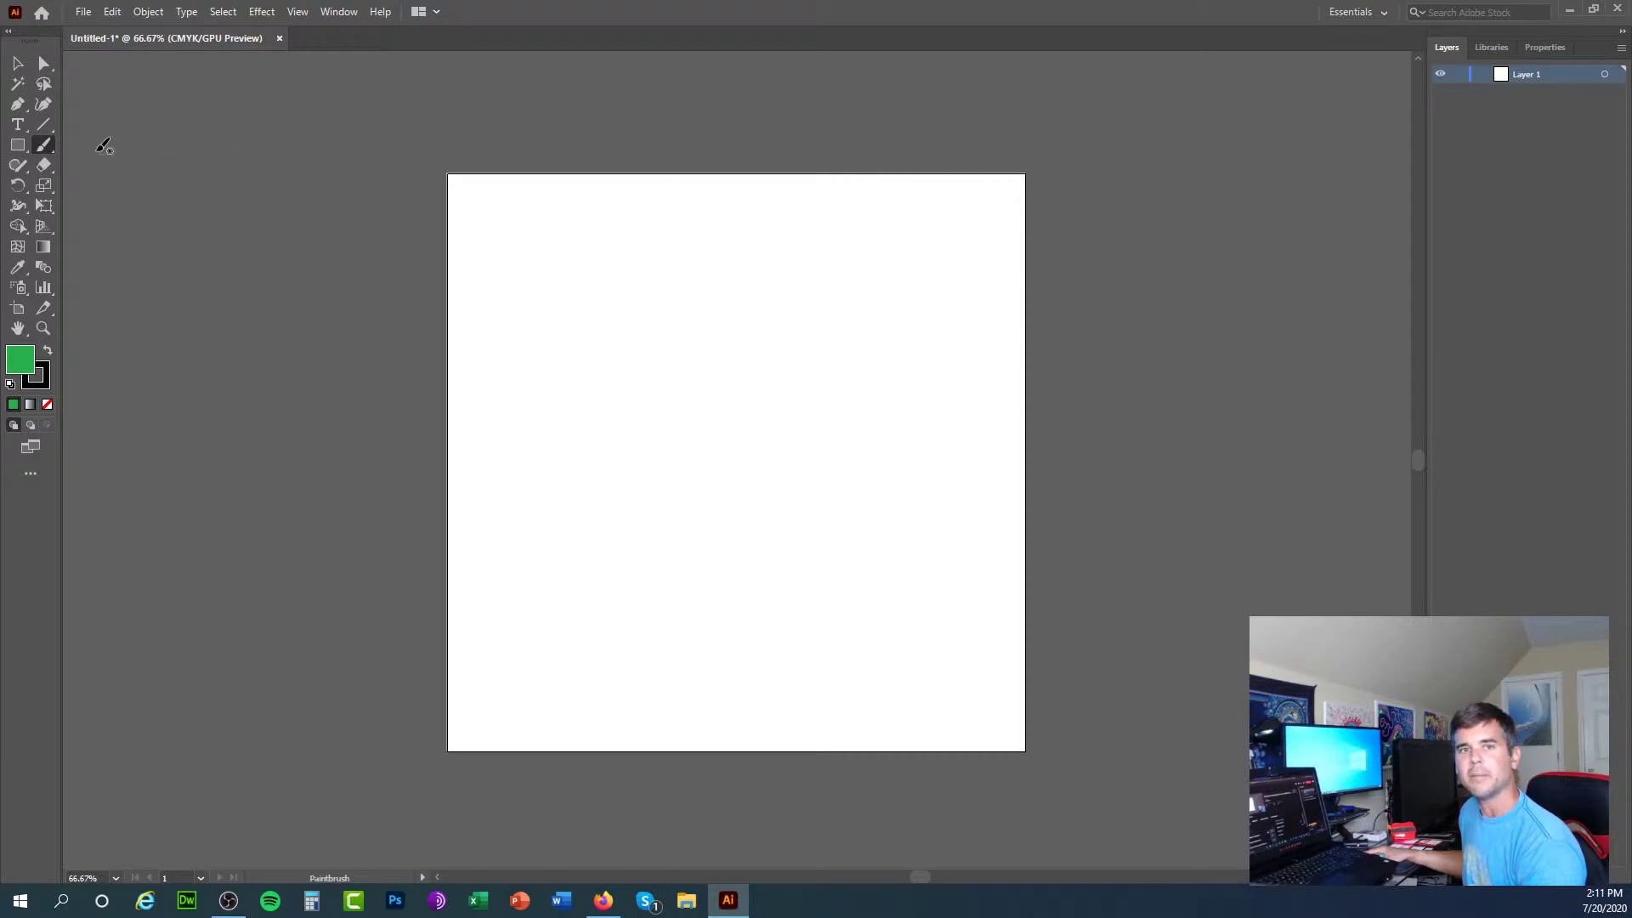
Step: Look through the Paintbrush tool variants and the list of available panels, and display the tool's properties
click(45, 149)
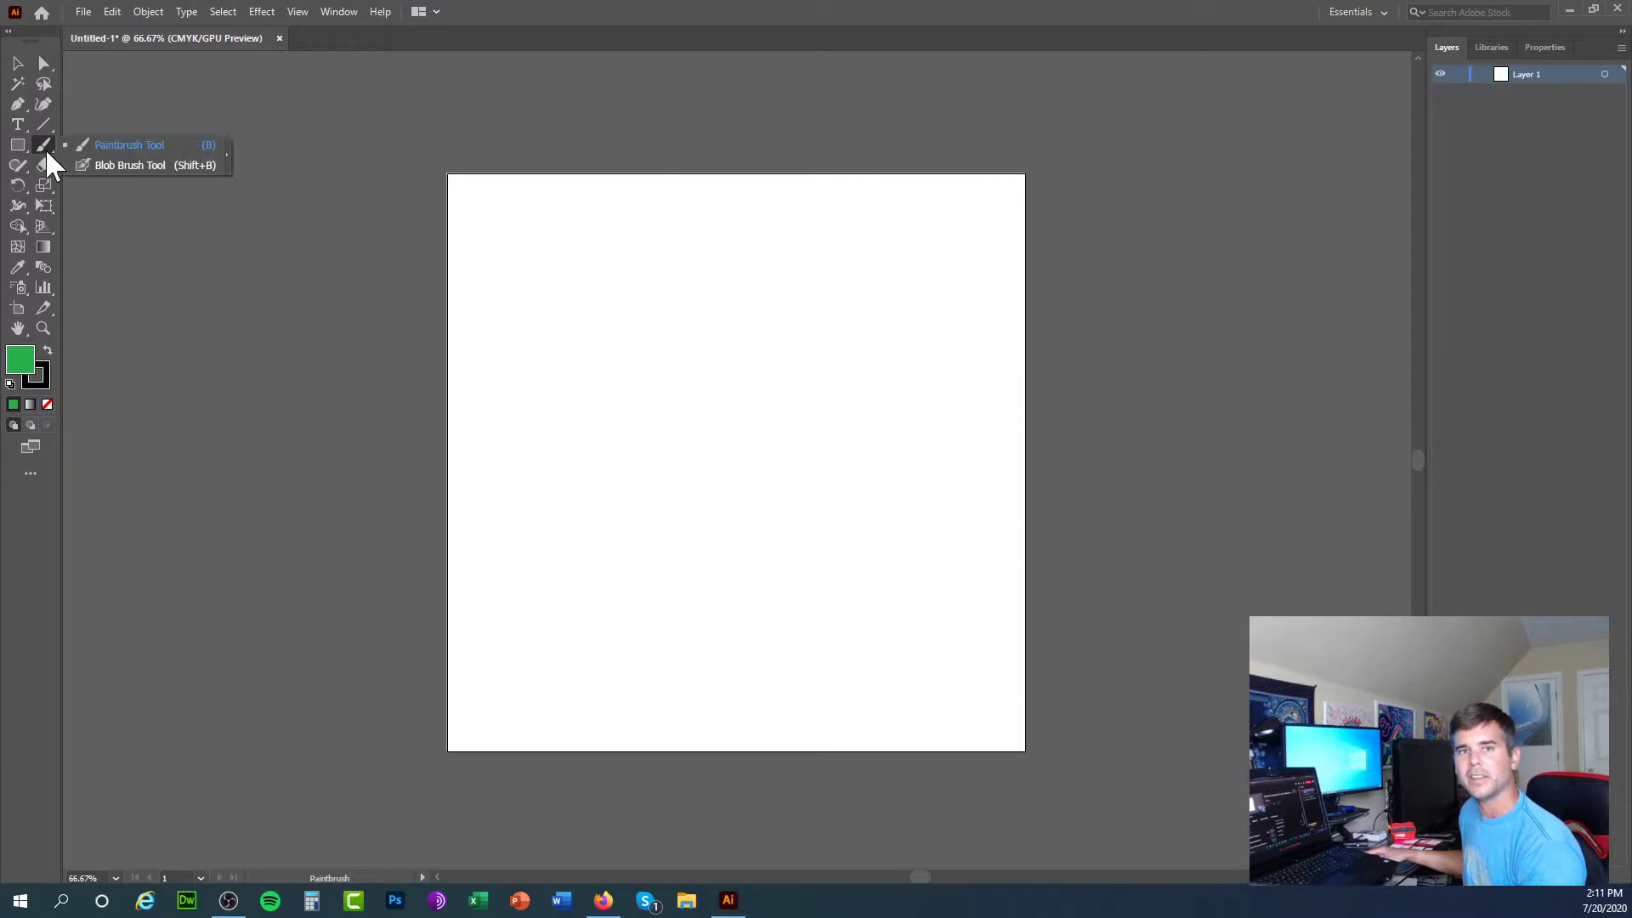
click(46, 150)
click(336, 13)
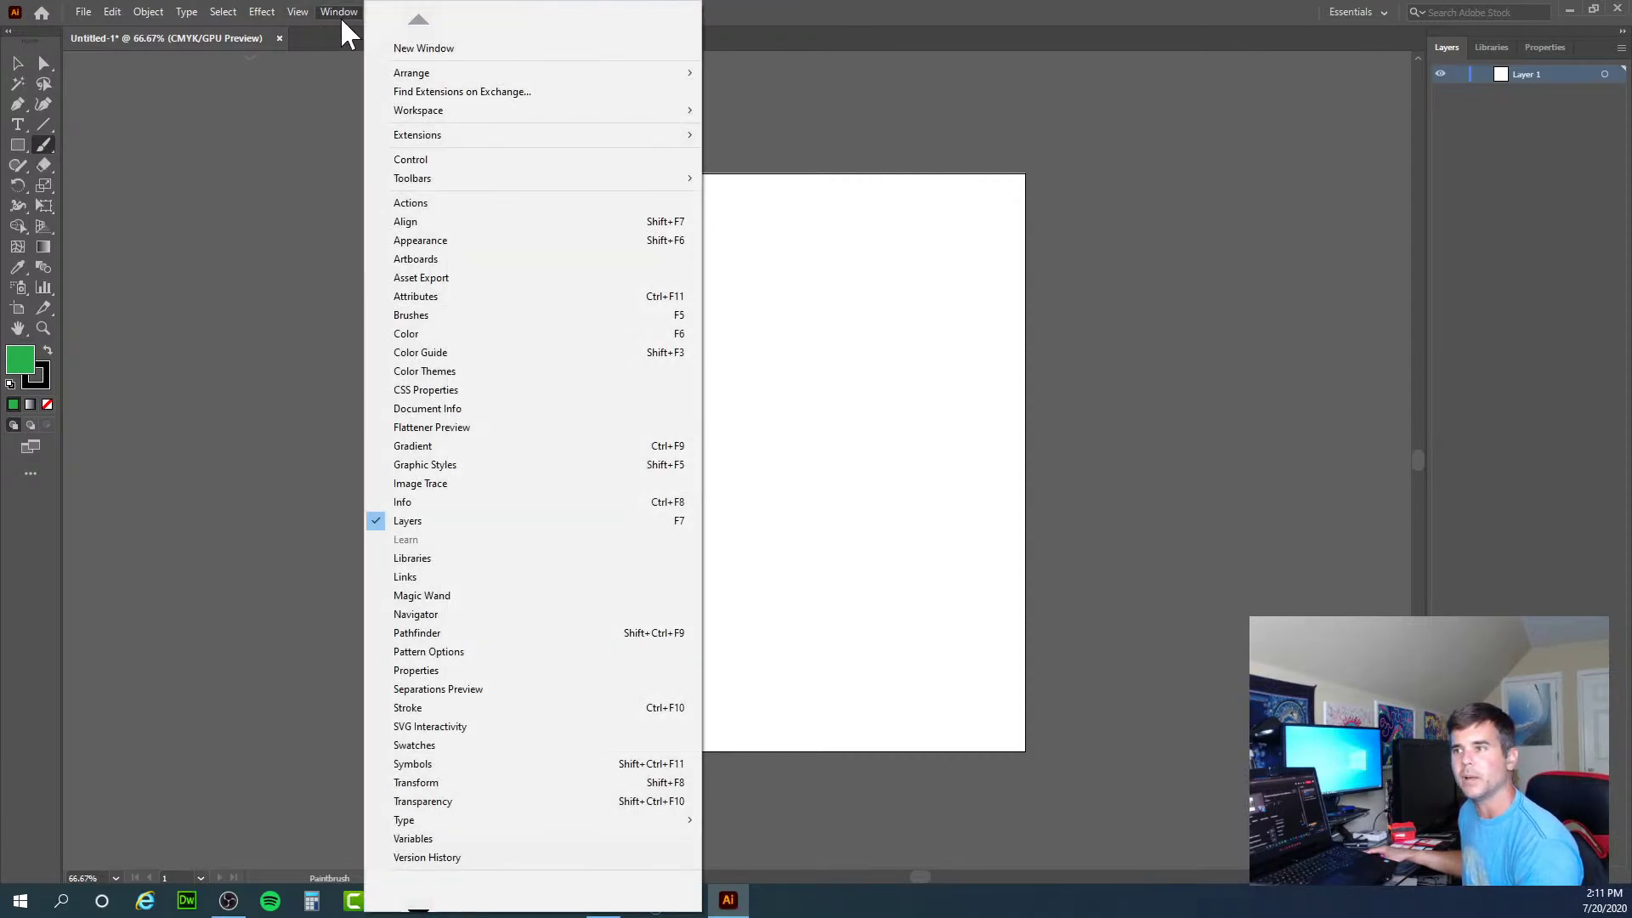
click(340, 14)
click(1538, 47)
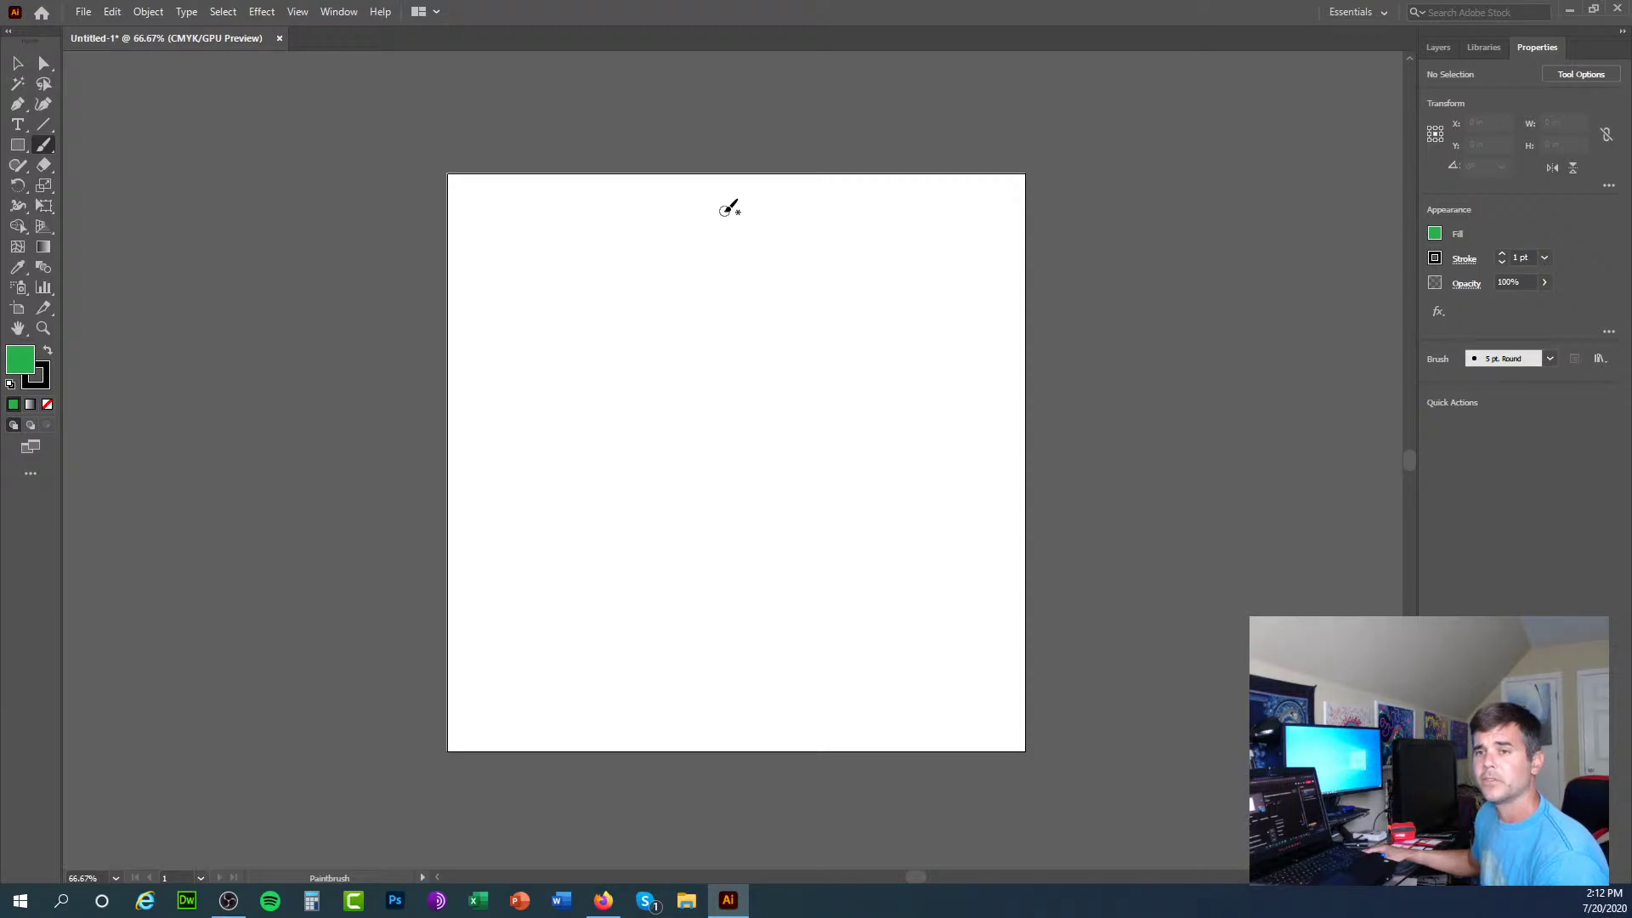
Step: Paint open black leaf outlines with the 5 pt. Round brush, fanning out and downward from the artboard's upper middle
mouse_move(708, 228)
mouse_down()
mouse_move(664, 224)
mouse_move(527, 423)
mouse_up()
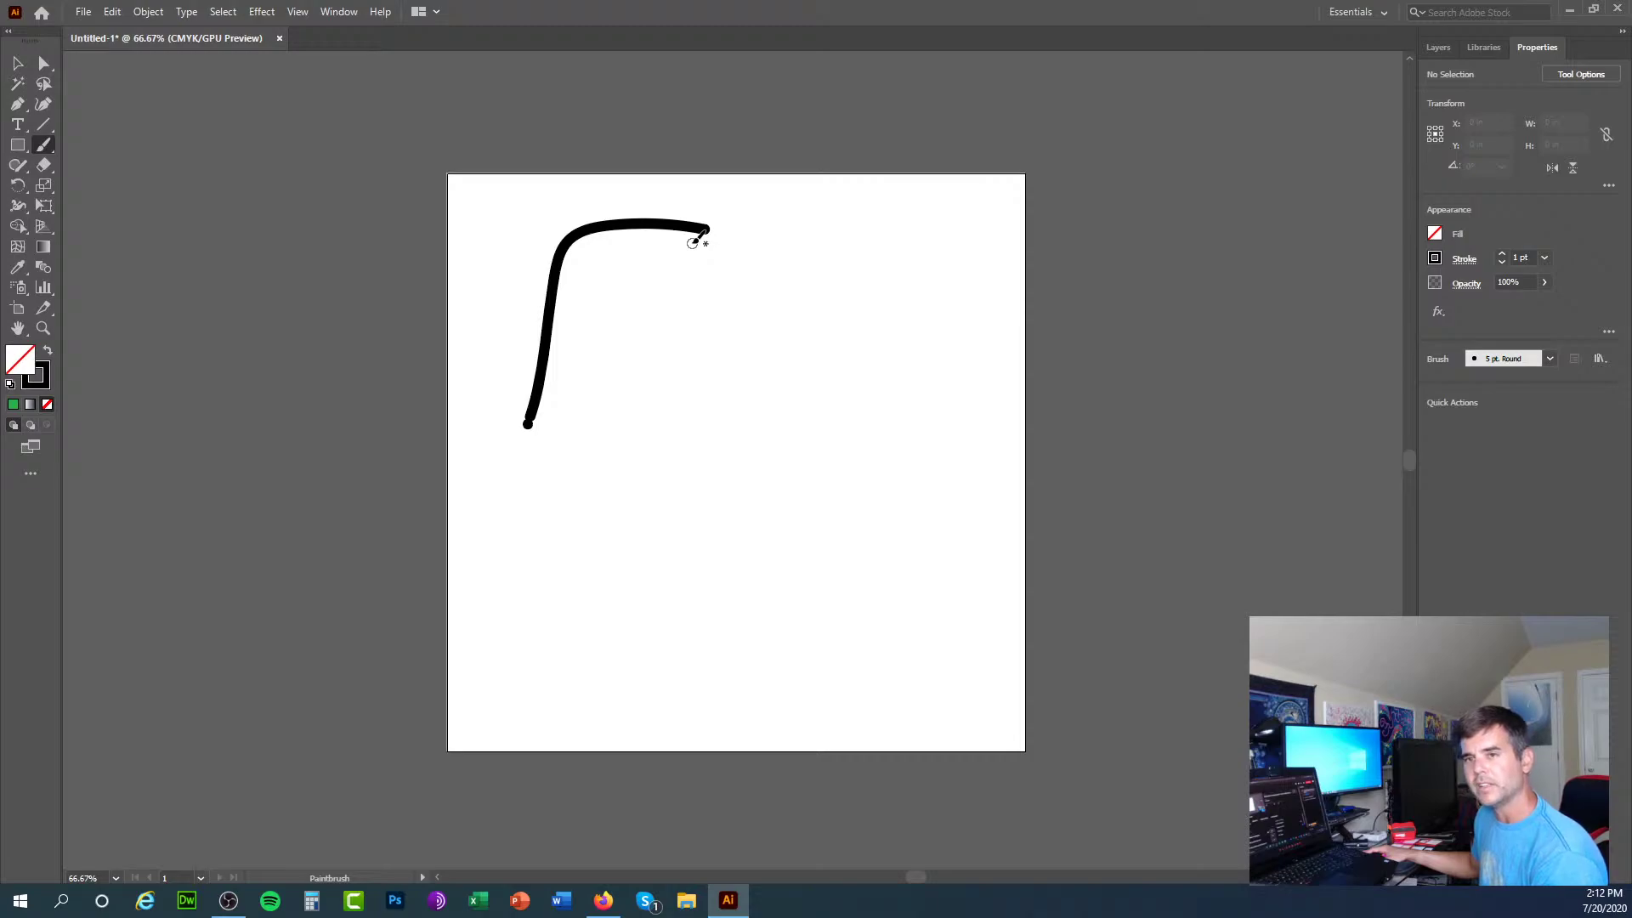
mouse_move(692, 243)
mouse_down()
mouse_move(701, 355)
mouse_move(456, 478)
mouse_up()
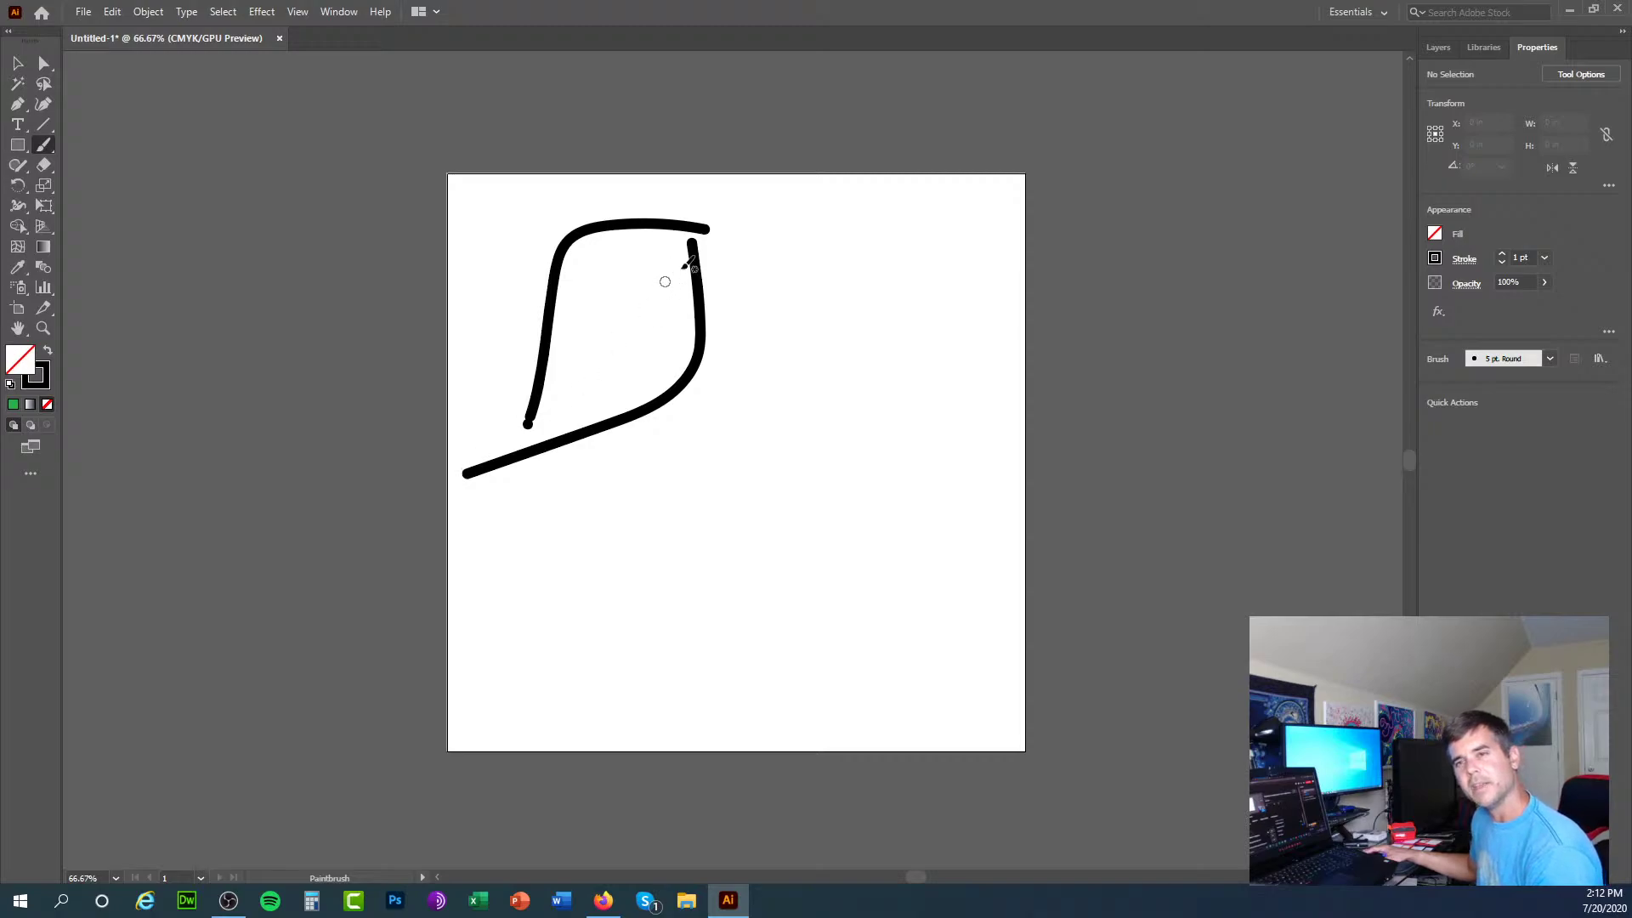
mouse_move(732, 231)
mouse_down()
mouse_move(964, 377)
mouse_move(746, 253)
mouse_move(889, 331)
mouse_up()
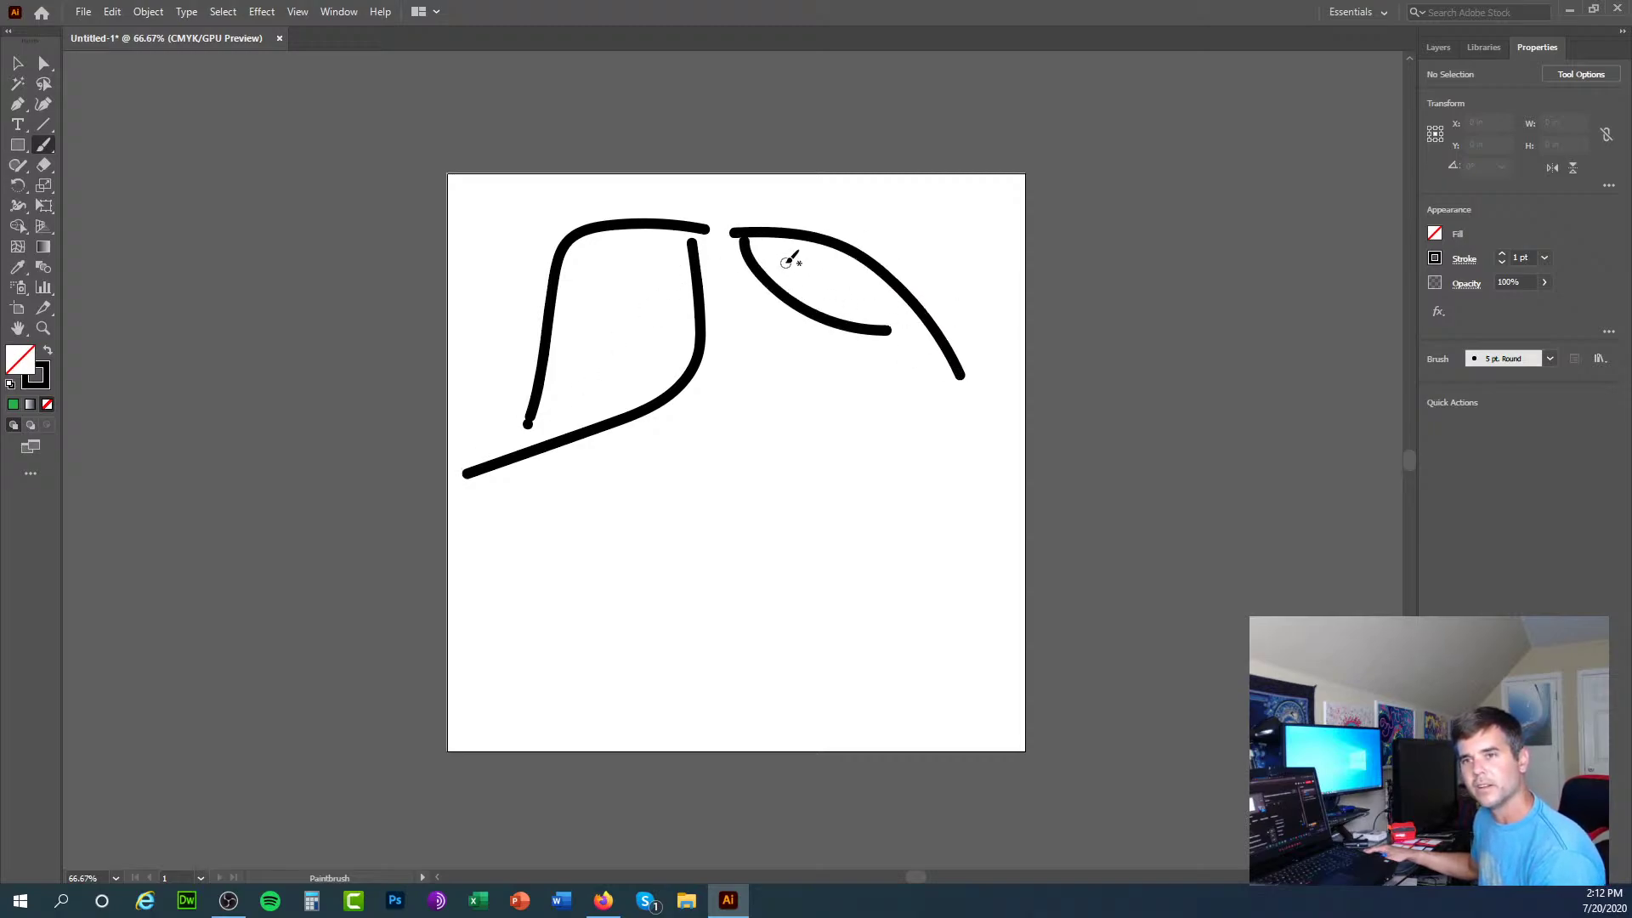
mouse_move(731, 253)
mouse_down()
mouse_move(800, 405)
mouse_move(832, 358)
mouse_move(855, 409)
mouse_up()
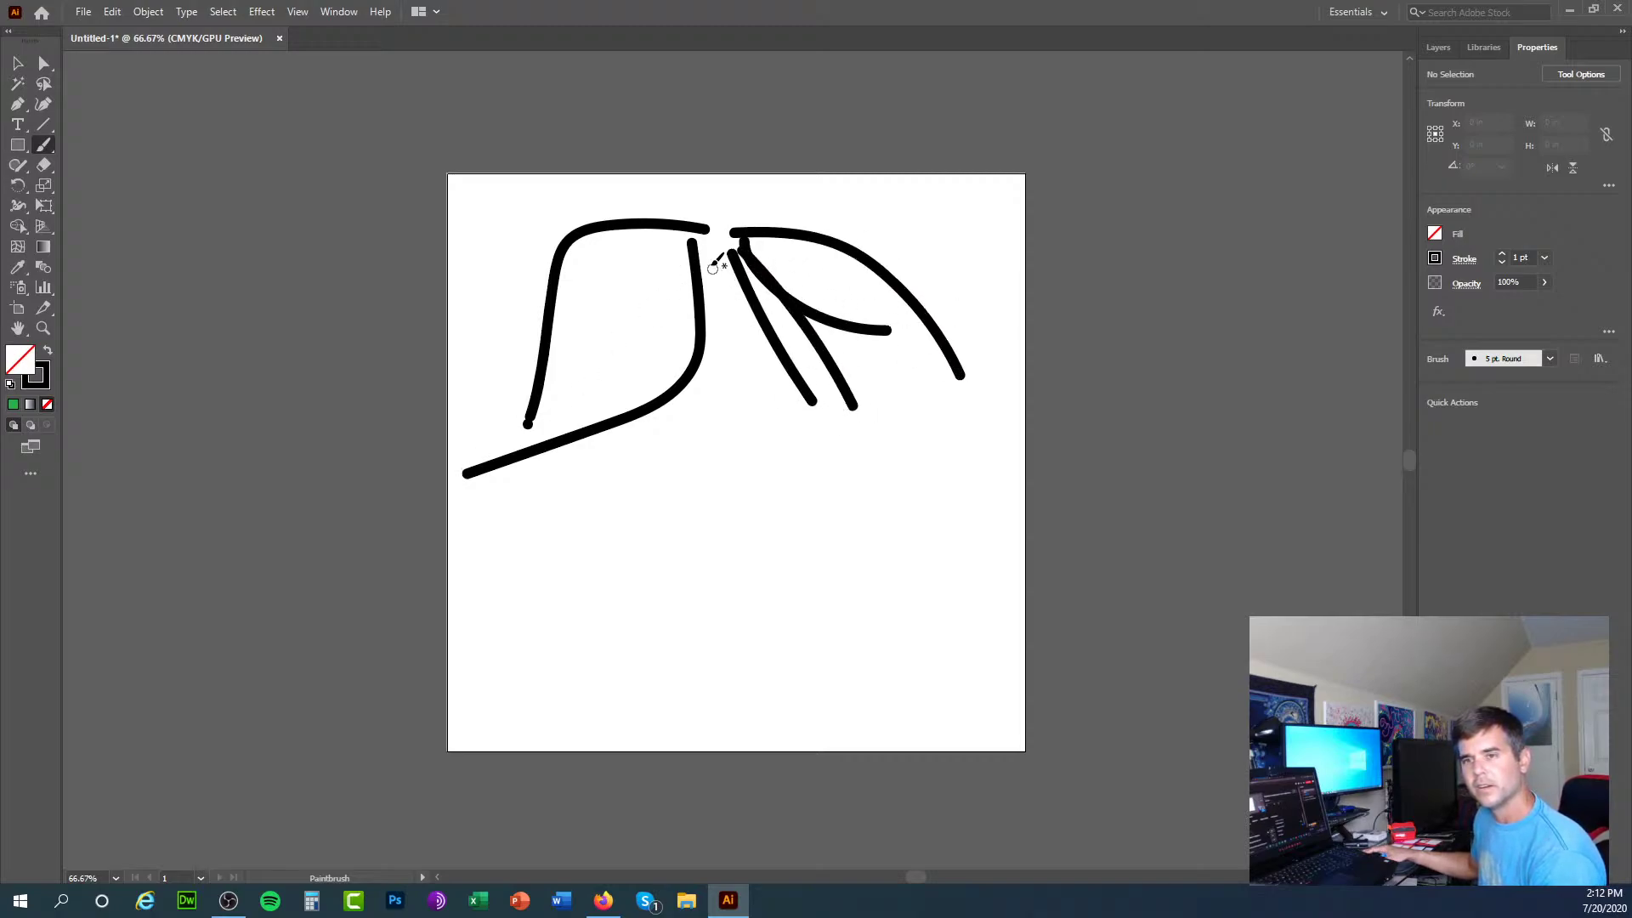
mouse_move(709, 274)
mouse_down()
mouse_move(700, 510)
mouse_move(730, 466)
mouse_move(781, 698)
mouse_up()
drag(772, 485, 831, 709)
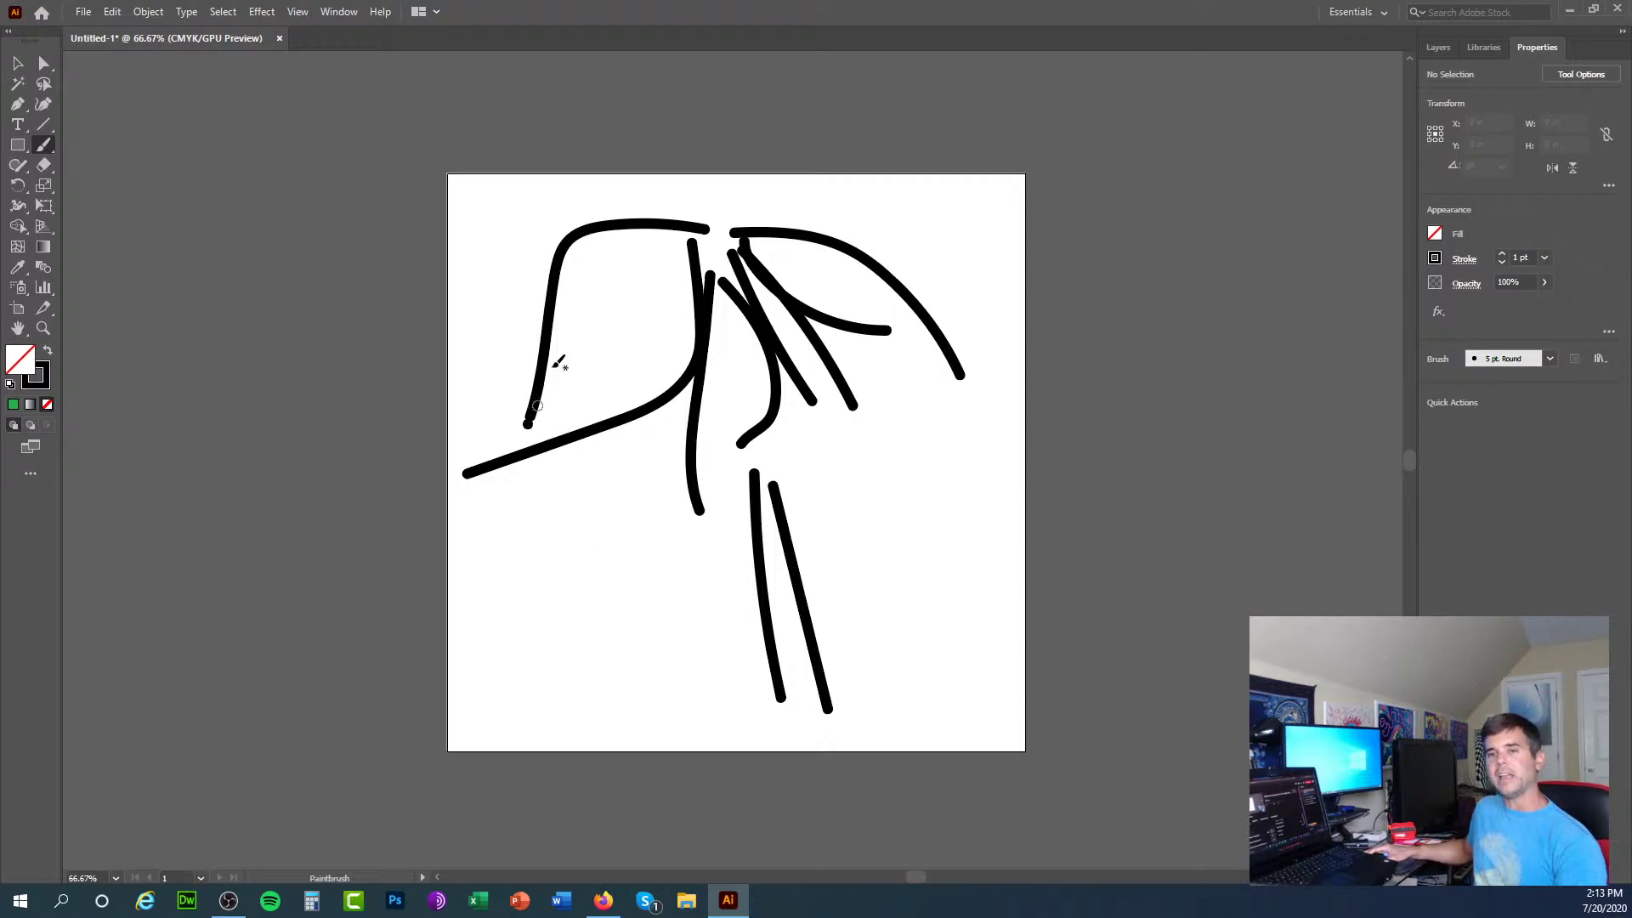
Step: Activate the Selection tool and examine the individual paths contained in Layer 1
click(18, 63)
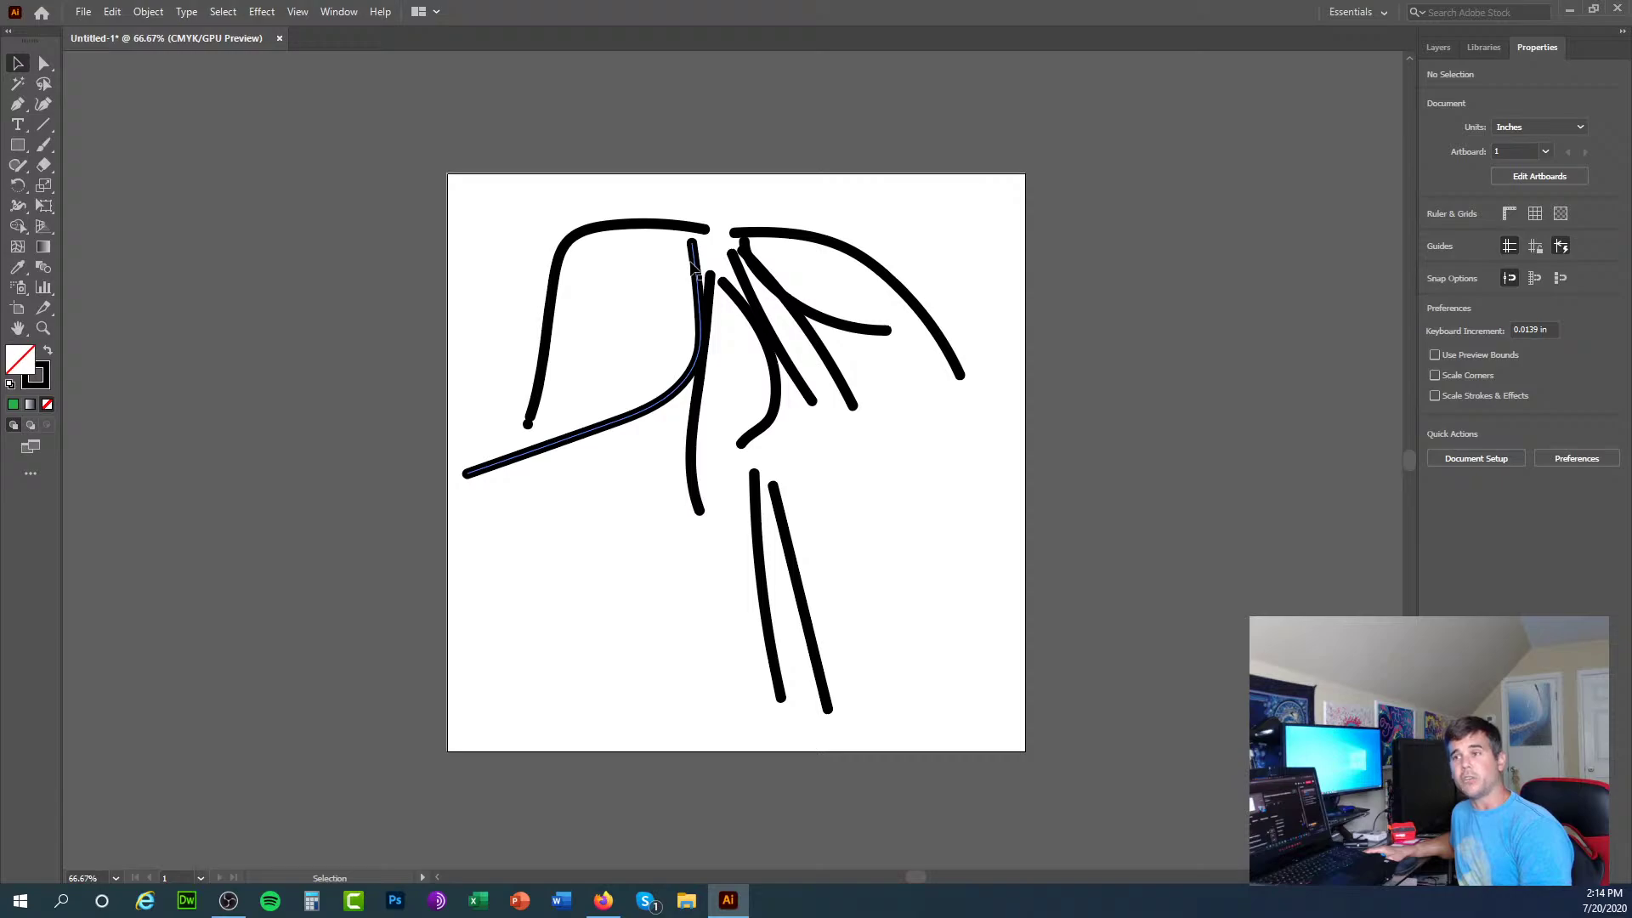
click(1446, 48)
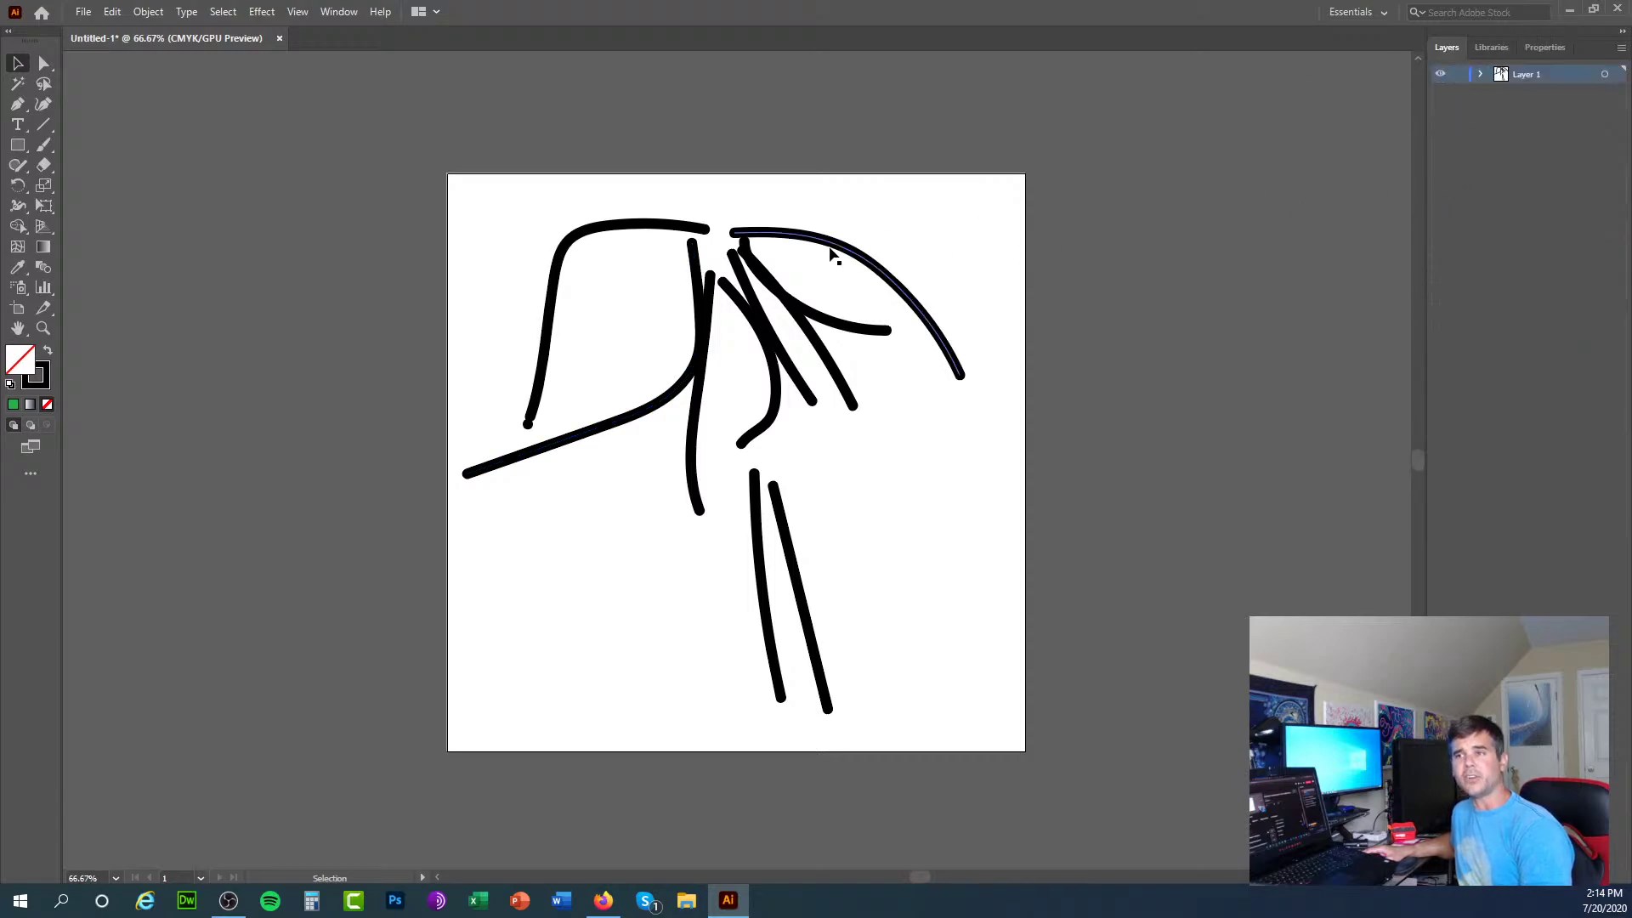
click(1479, 74)
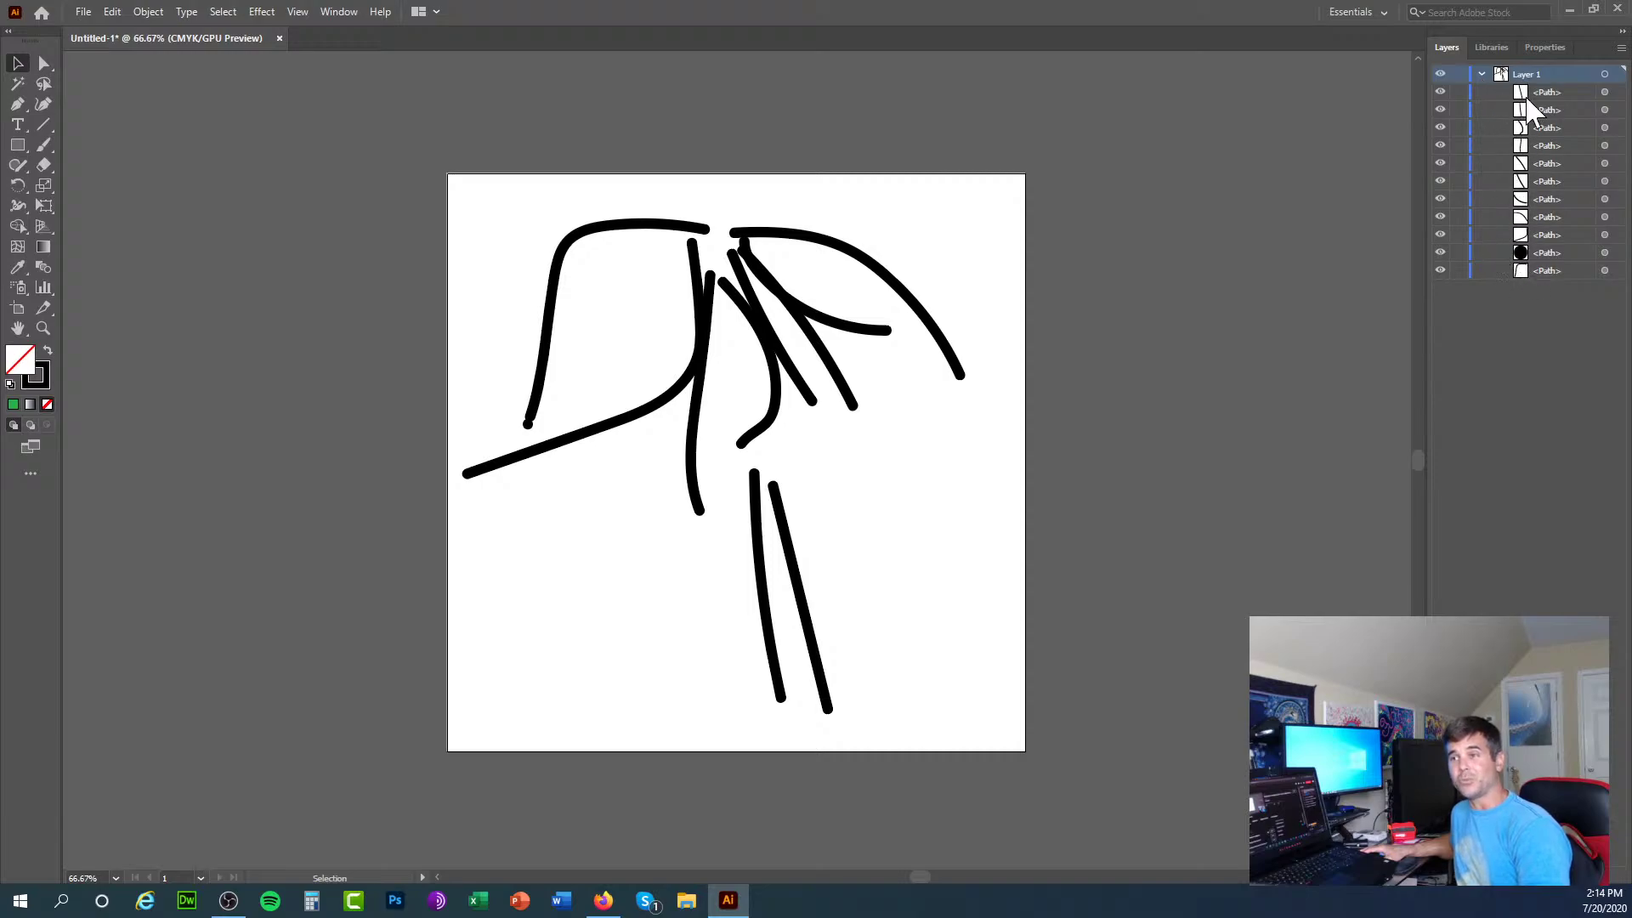
click(1481, 75)
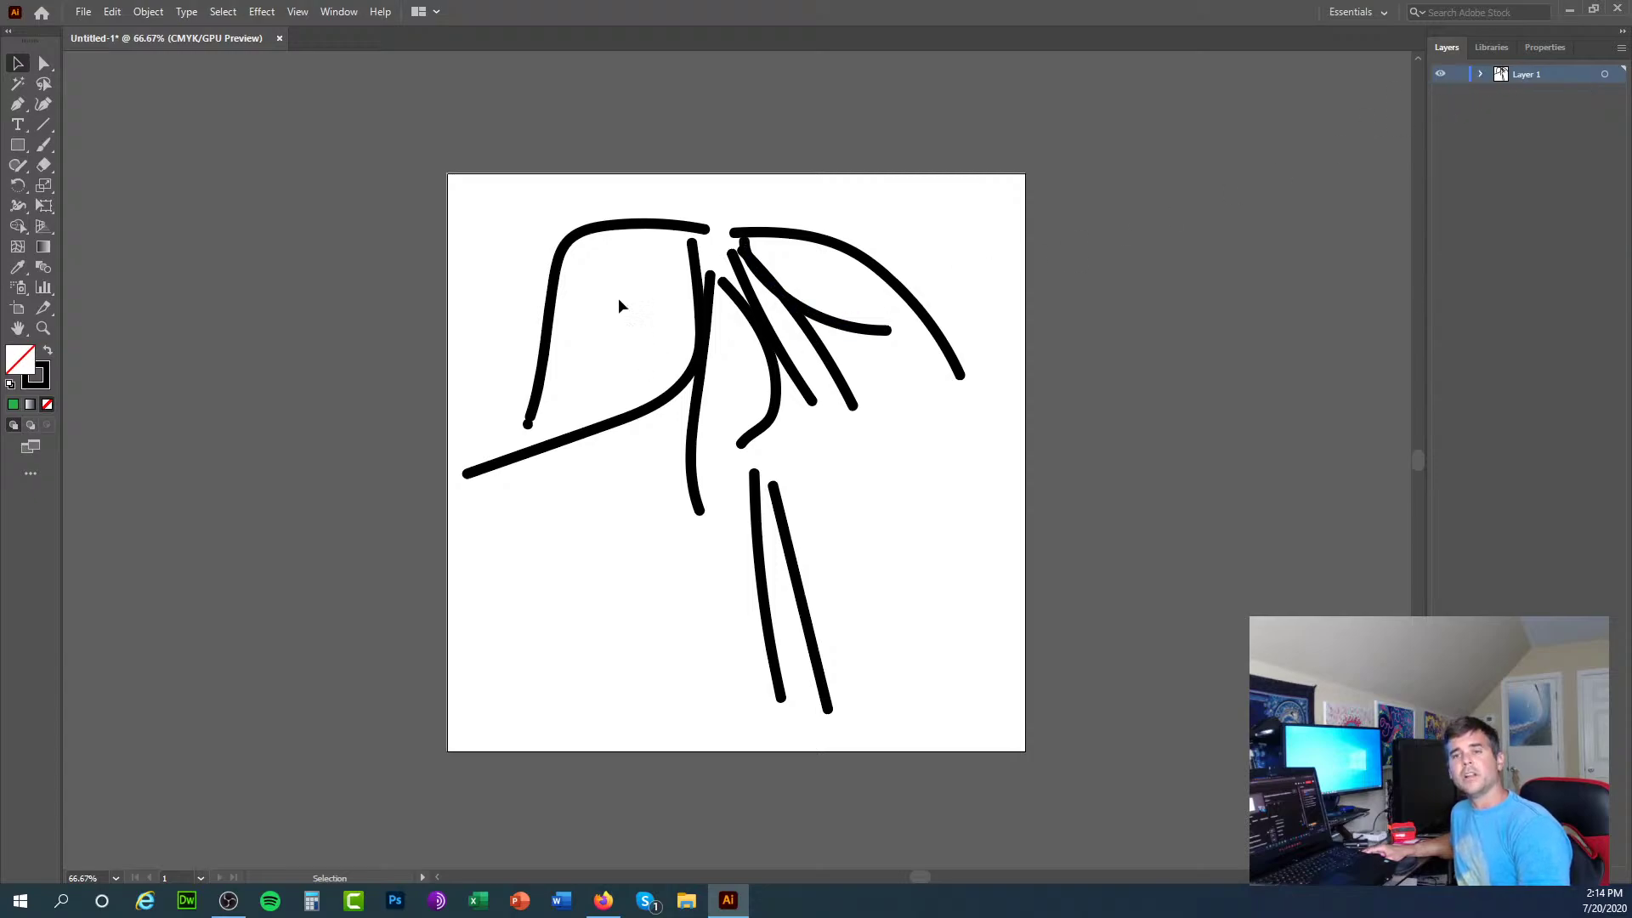
Step: Move and stretch the large left leaf's upper stroke to meet both ends of its lower stroke, and delete the stray dot inside
click(629, 226)
mouse_move(704, 225)
mouse_down()
mouse_move(601, 306)
mouse_move(704, 219)
mouse_move(695, 238)
mouse_up()
drag(529, 417, 466, 473)
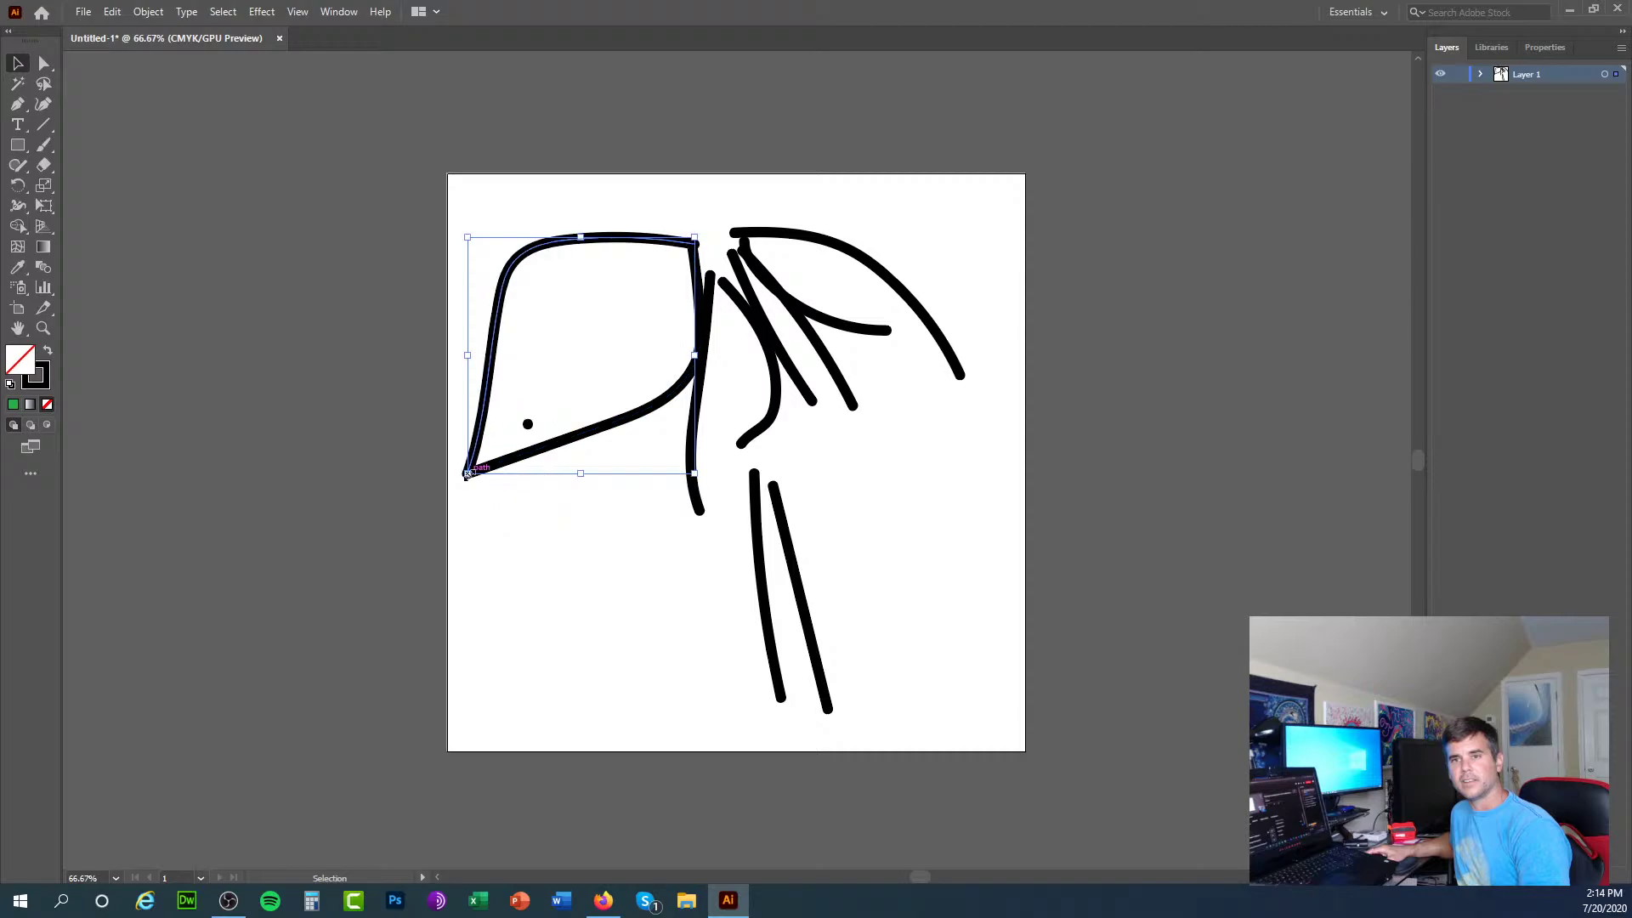
click(527, 426)
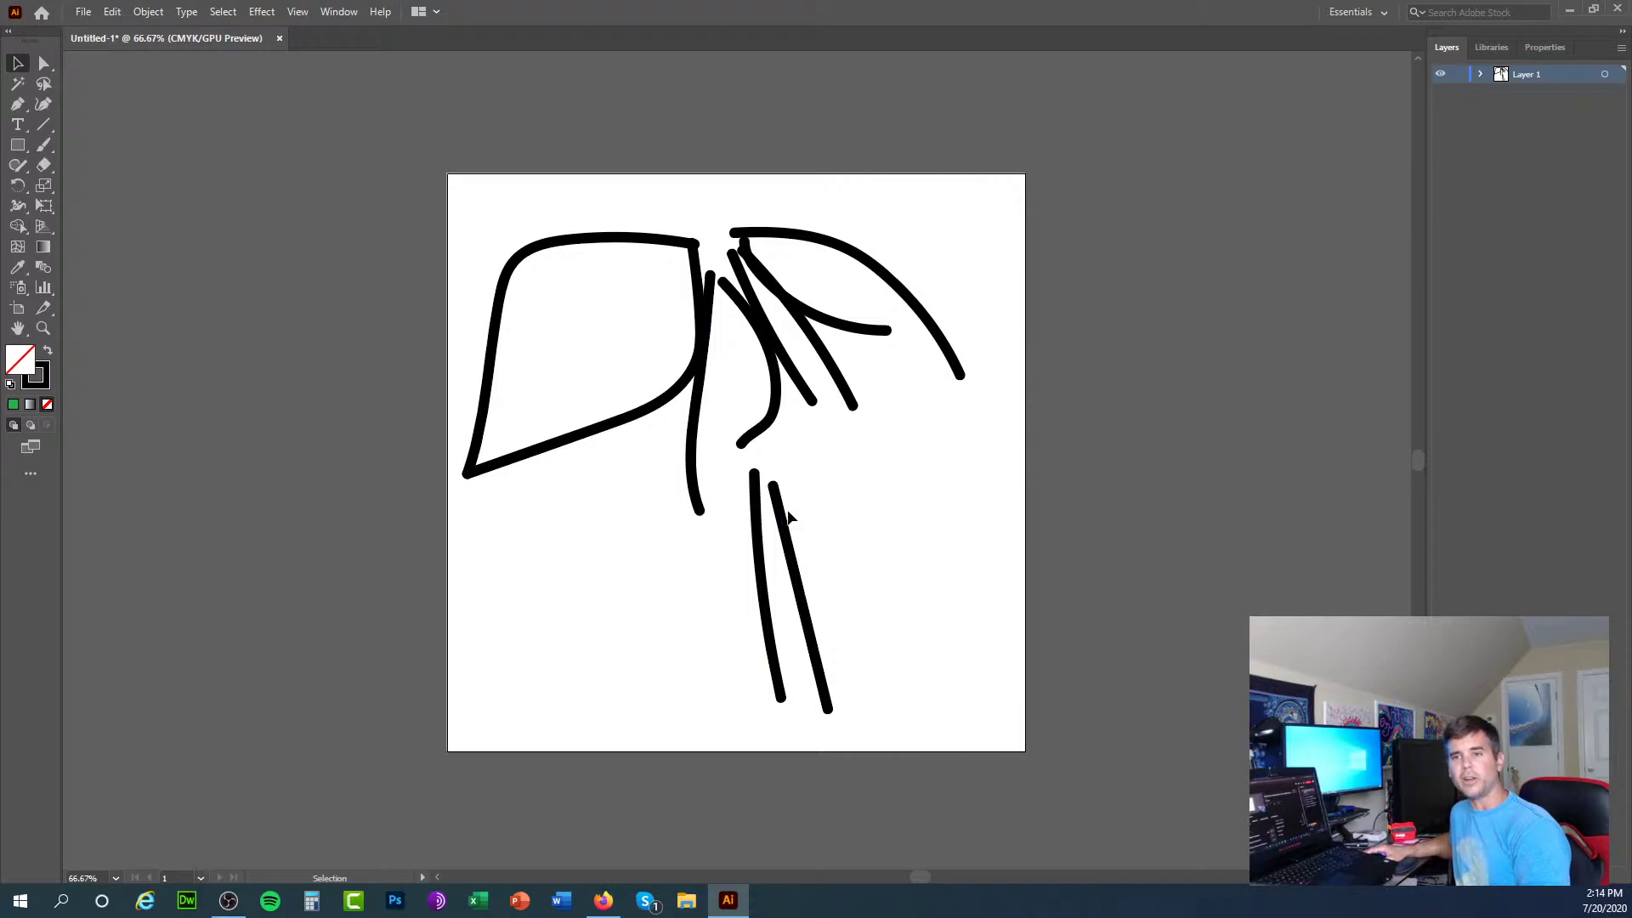
Step: Stretch the lower stroke of the upper right leaf so its ends meet the ends of the upper stroke
click(855, 326)
drag(886, 332, 948, 369)
drag(812, 286, 736, 237)
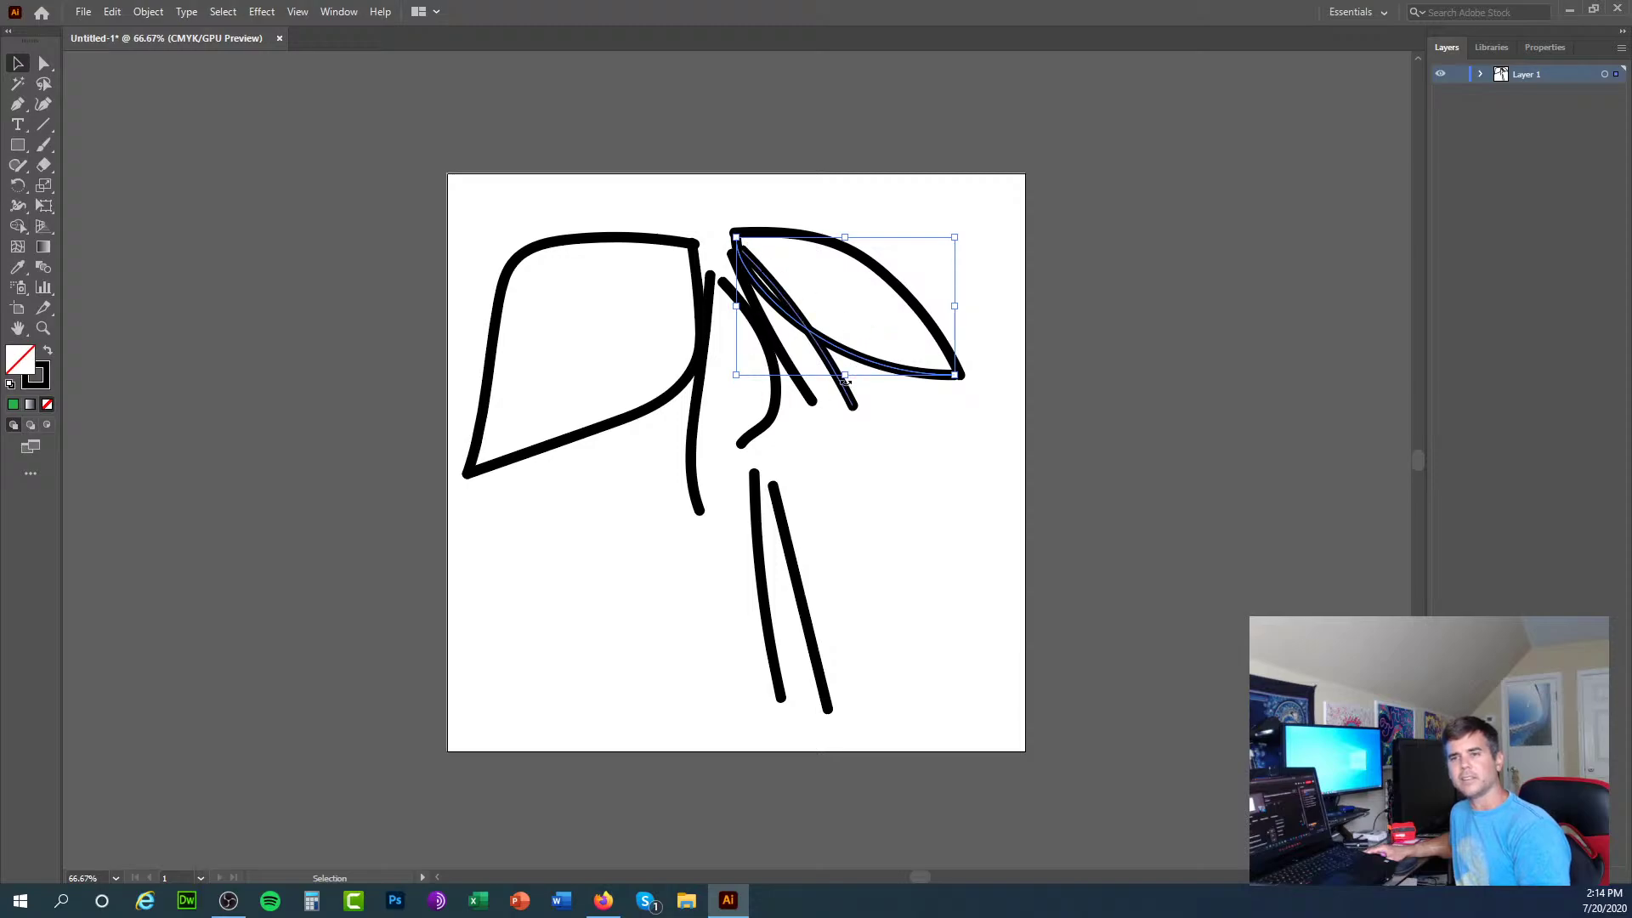
Step: Stretch the two straight strokes below the upper right leaf down and outward so they form a long narrow leaf
mouse_move(852, 412)
mouse_down()
mouse_move(899, 508)
mouse_move(929, 492)
mouse_up()
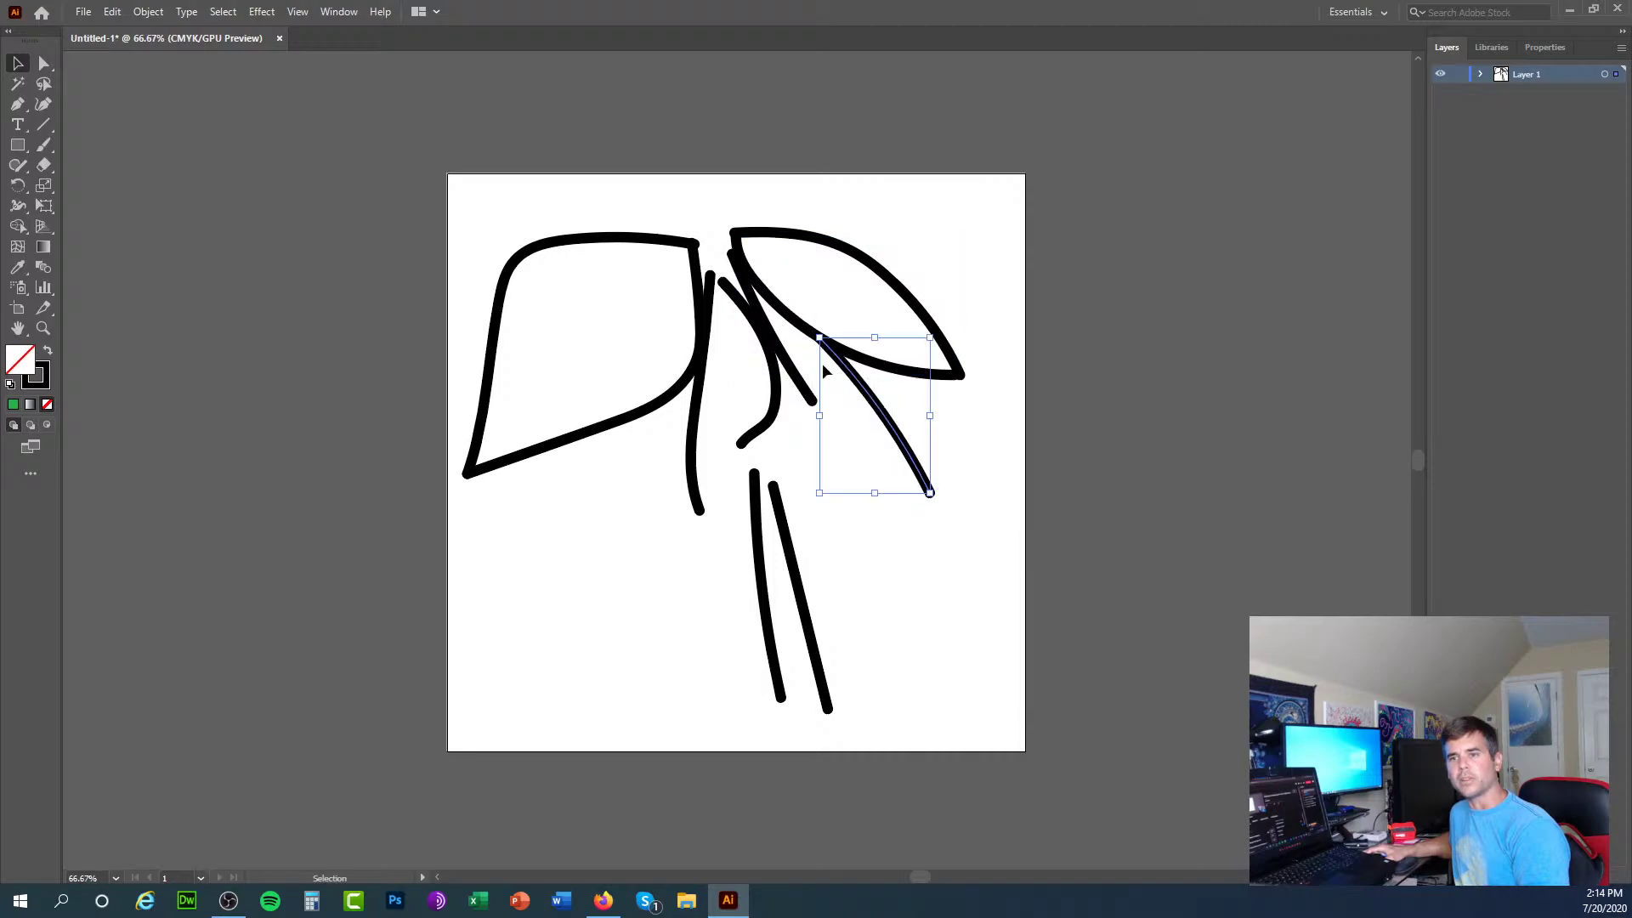
drag(824, 329, 723, 252)
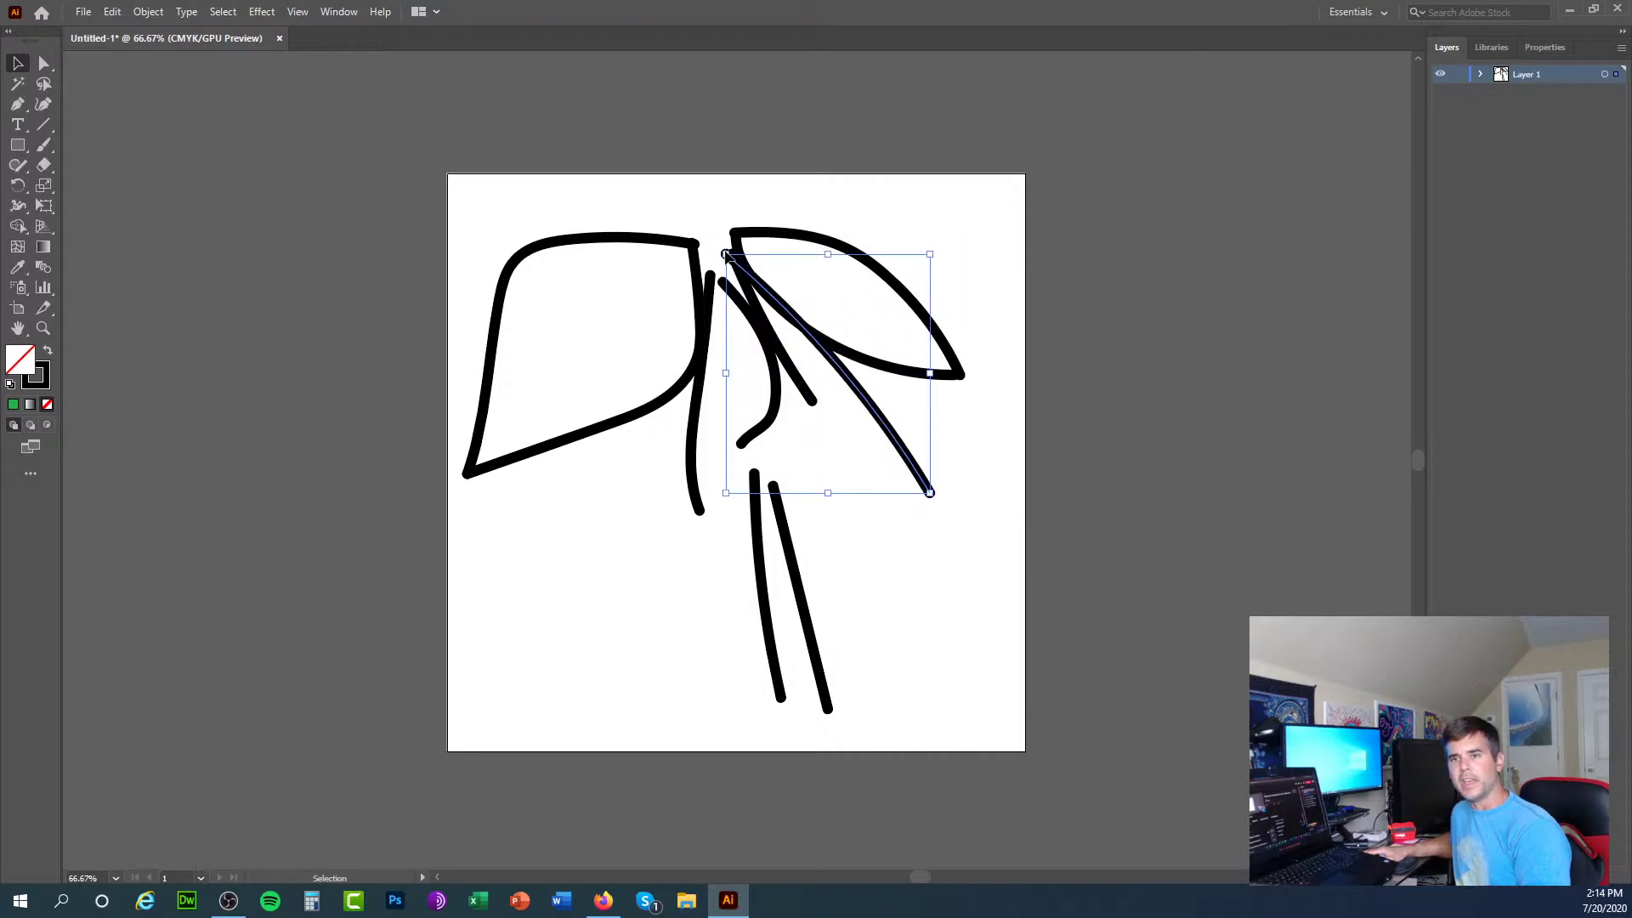
click(812, 400)
mouse_move(812, 400)
mouse_down()
mouse_move(868, 466)
mouse_move(922, 490)
mouse_up()
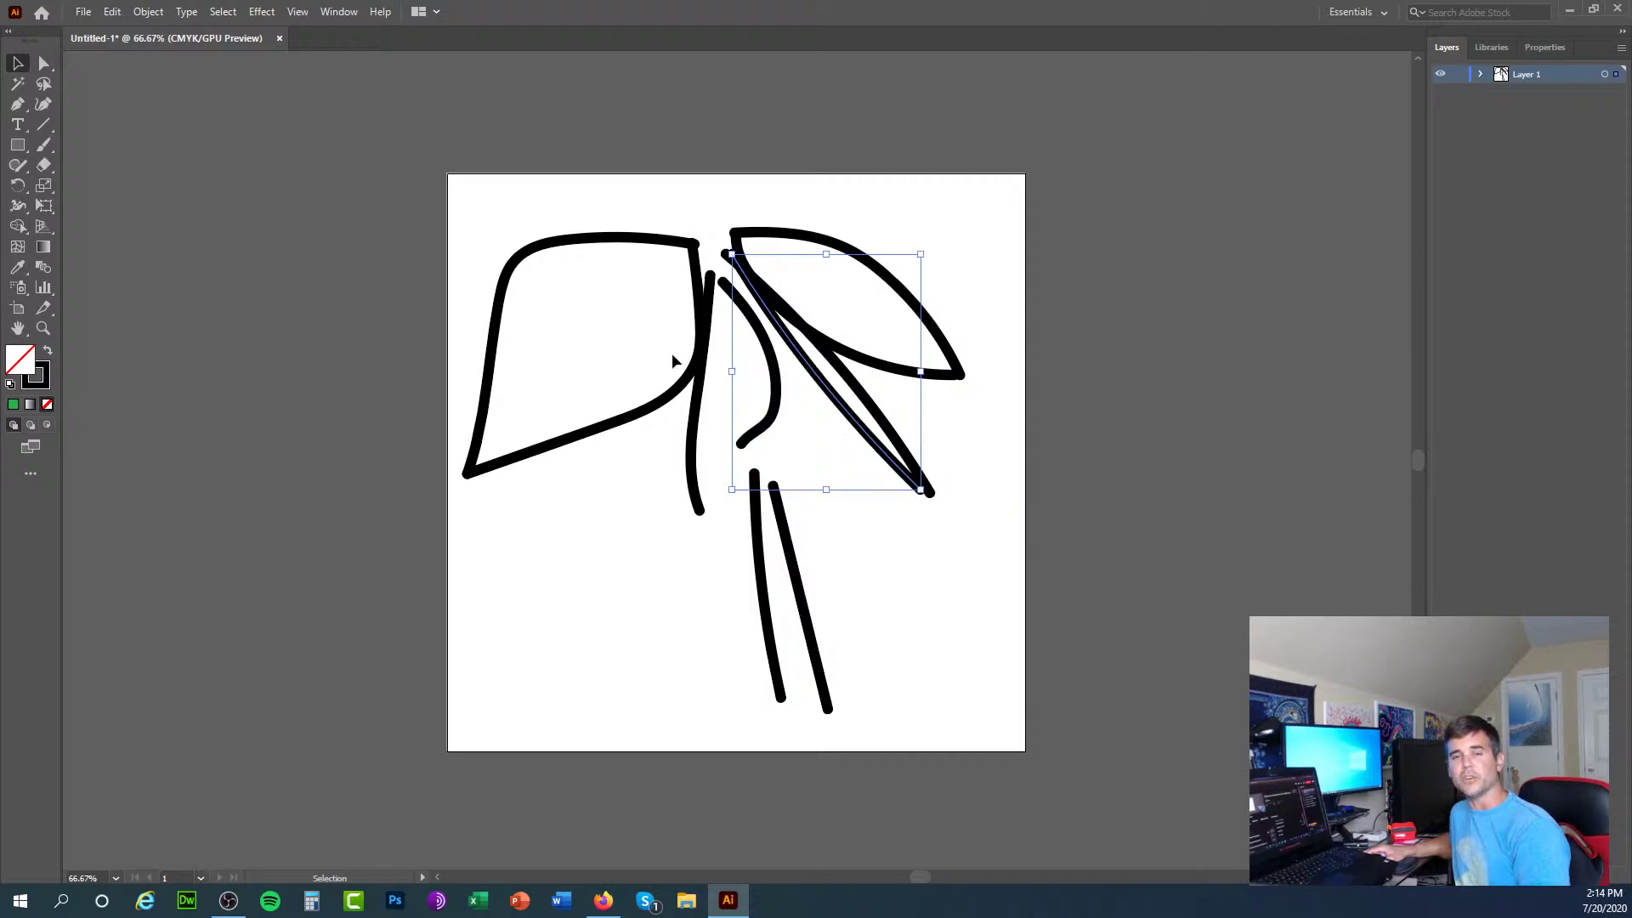
Step: With Direct Selection, move the middle leaf's curved stroke endpoints onto its other stroke, and nudge the narrow leaf's upper endpoint to meet its neighbour
click(45, 65)
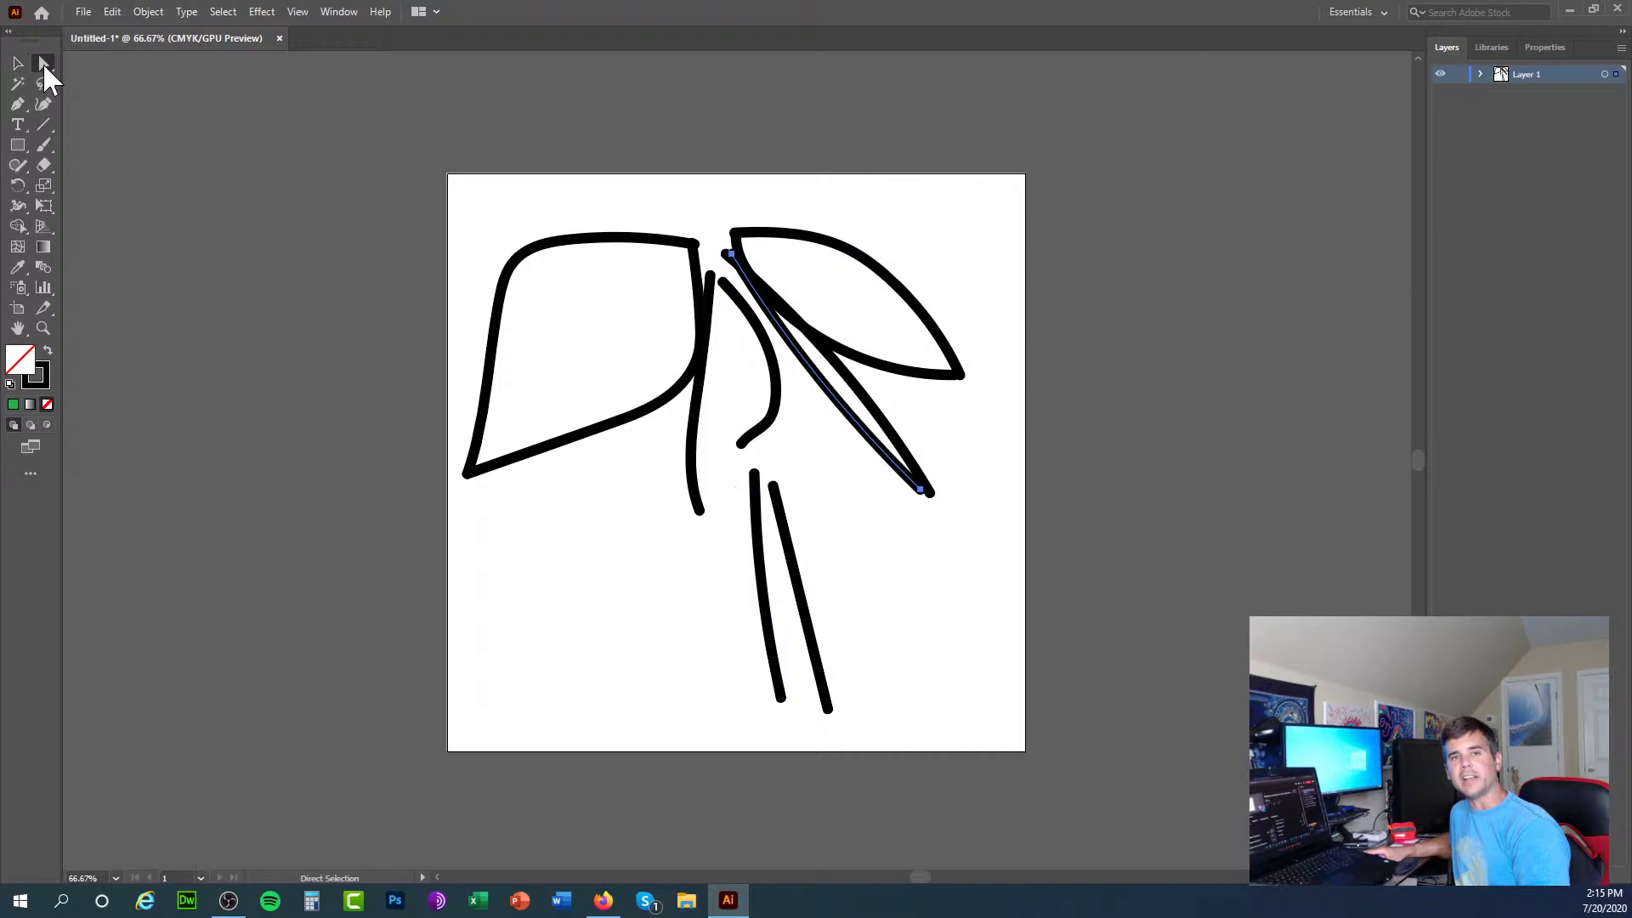
click(772, 410)
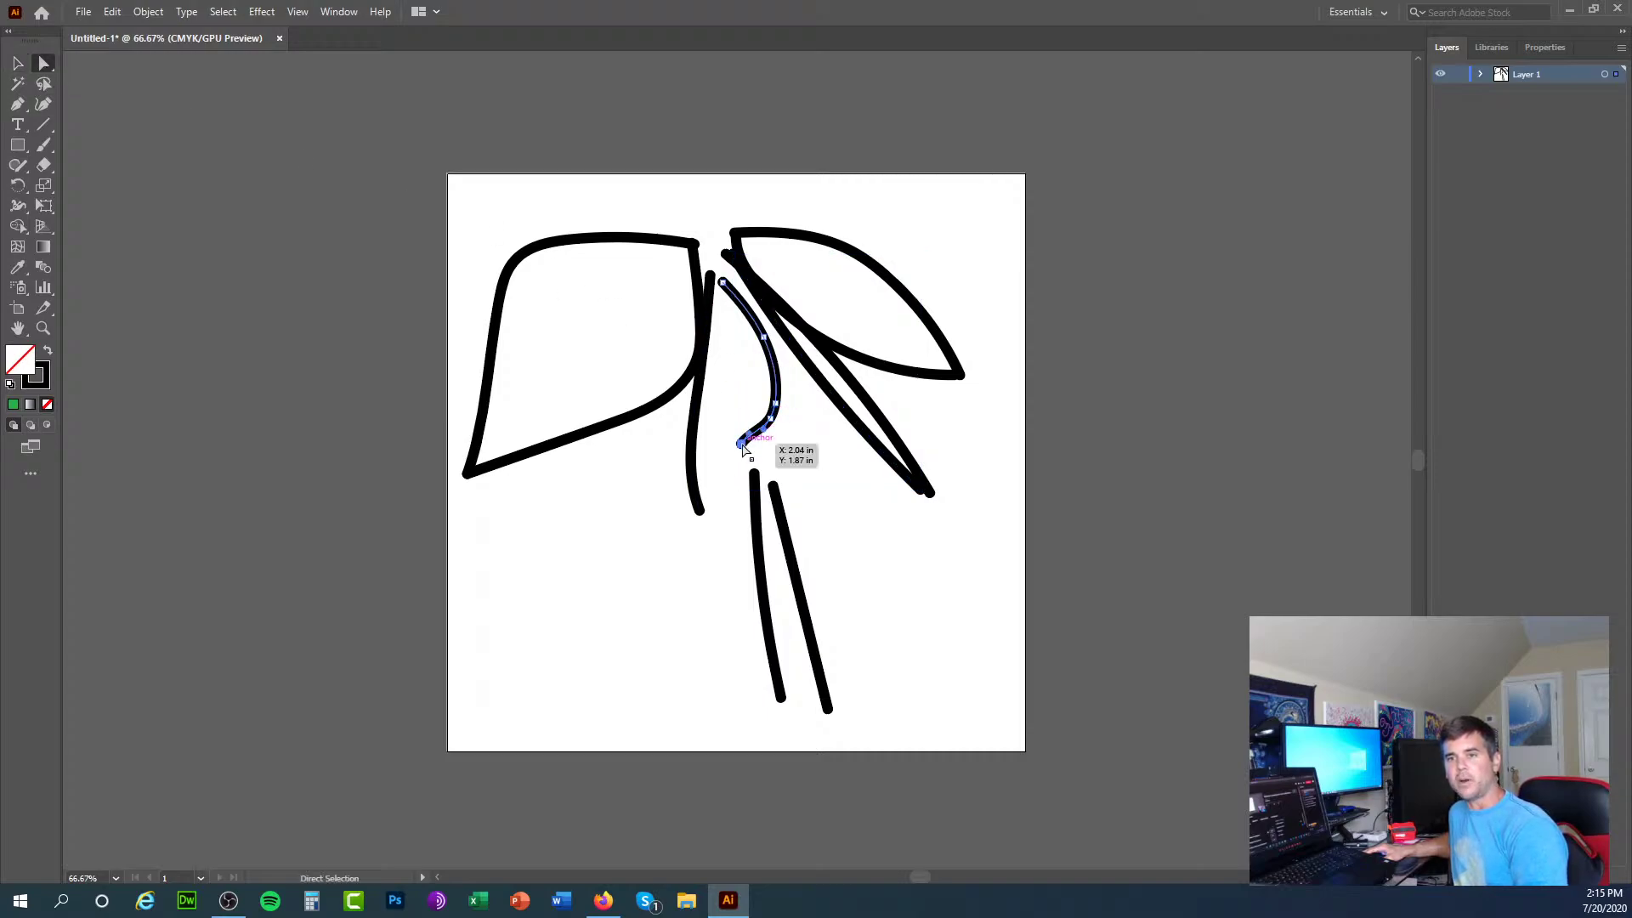
drag(742, 443, 705, 510)
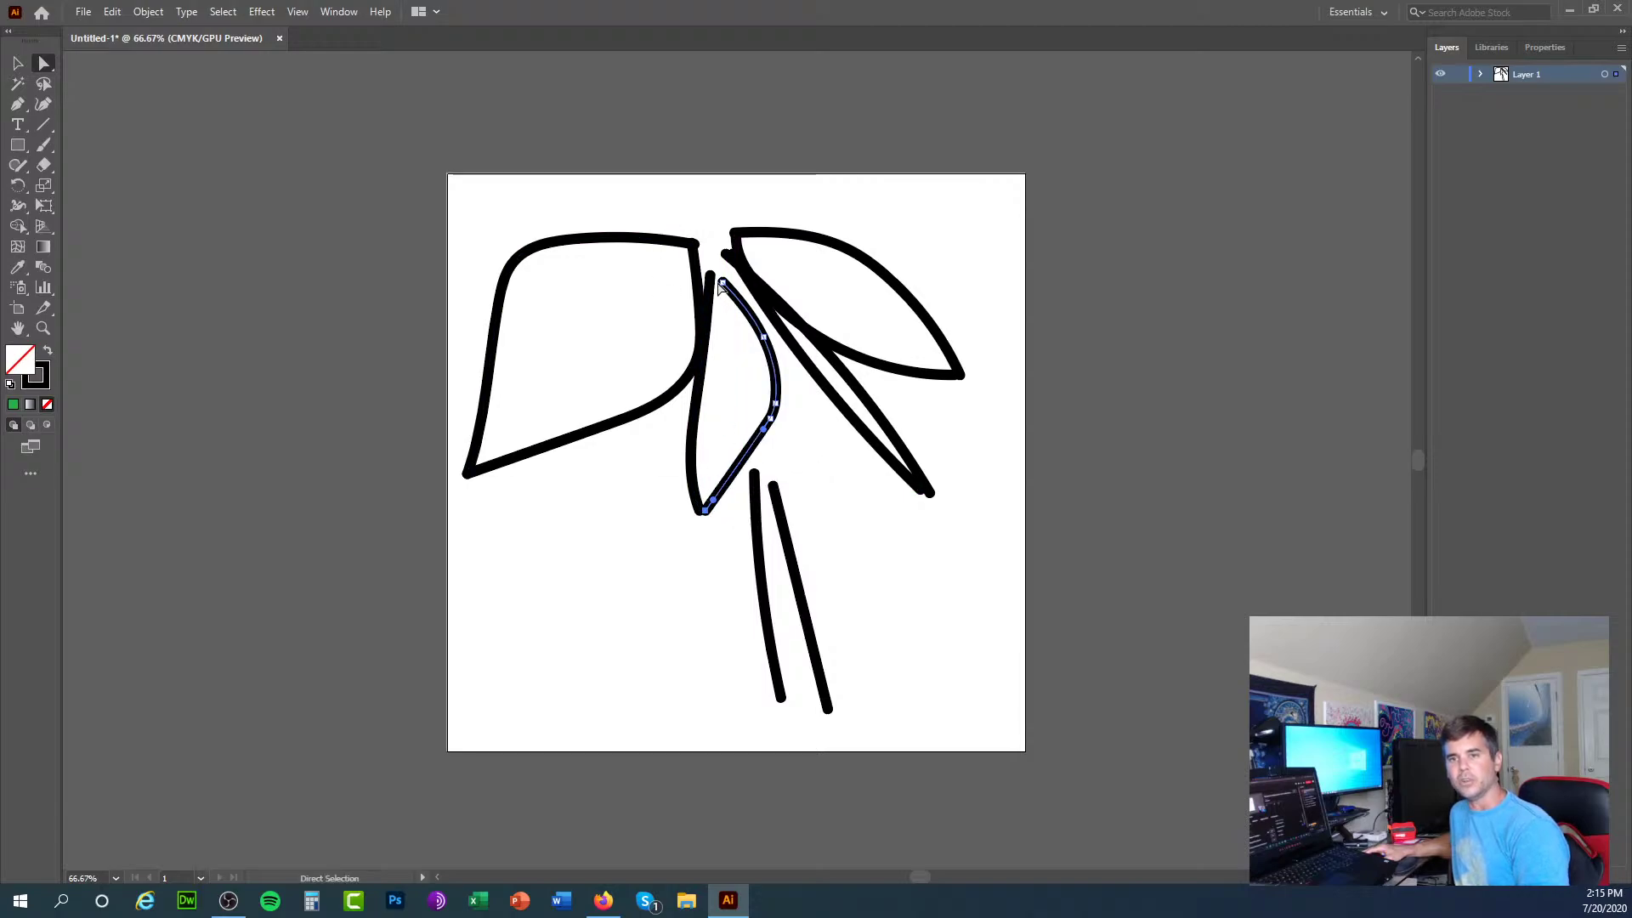
drag(721, 283, 709, 275)
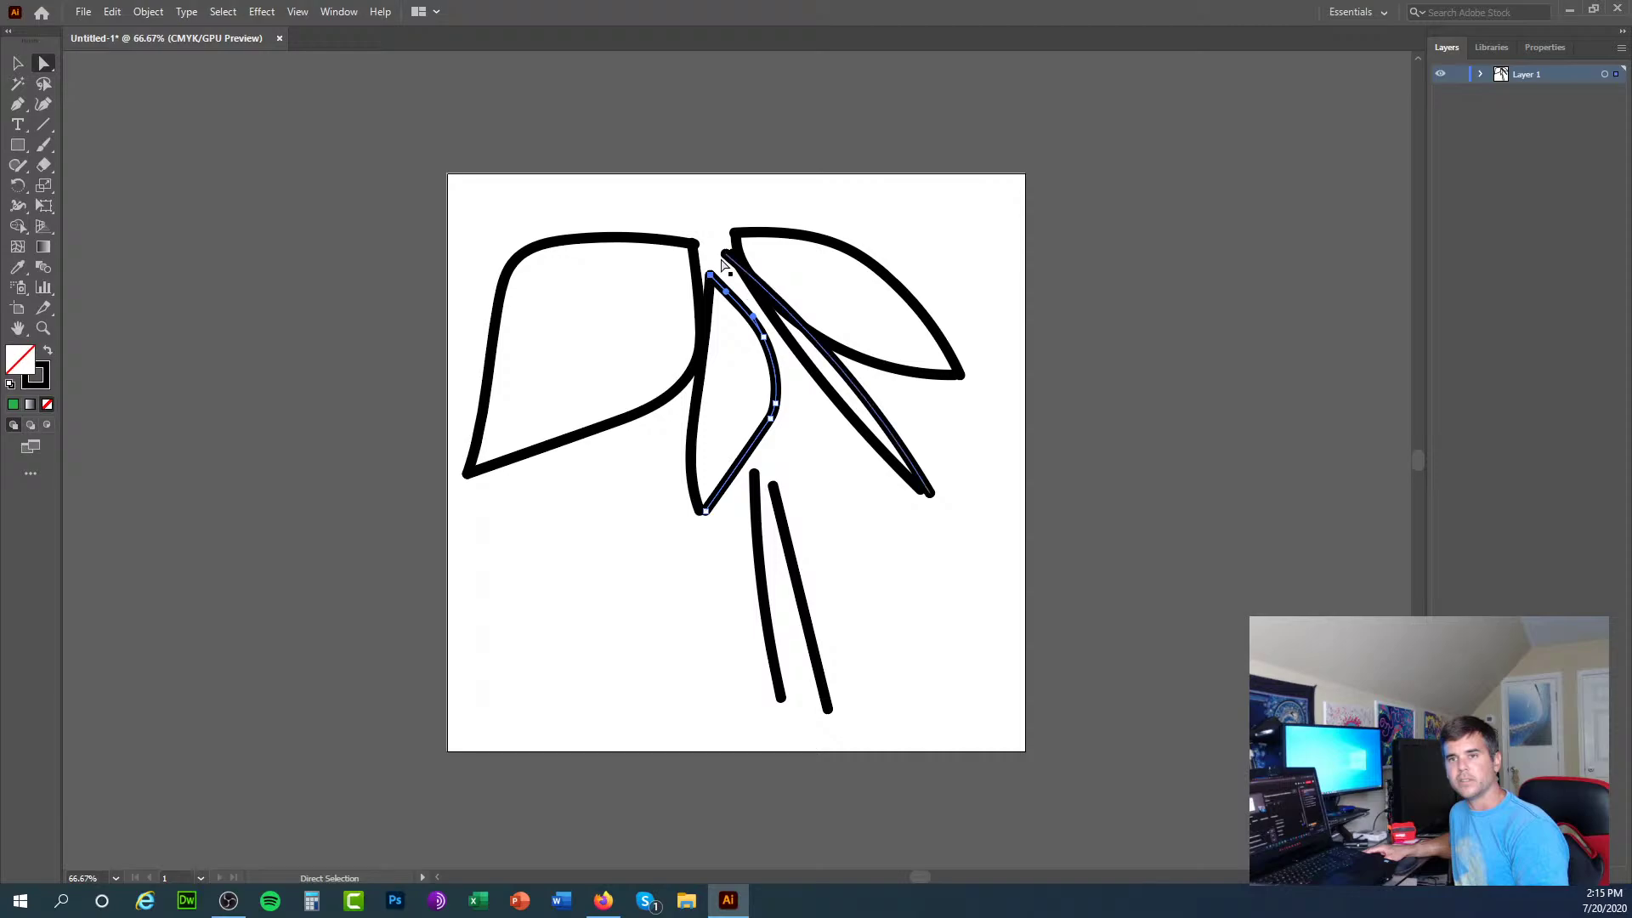
click(727, 254)
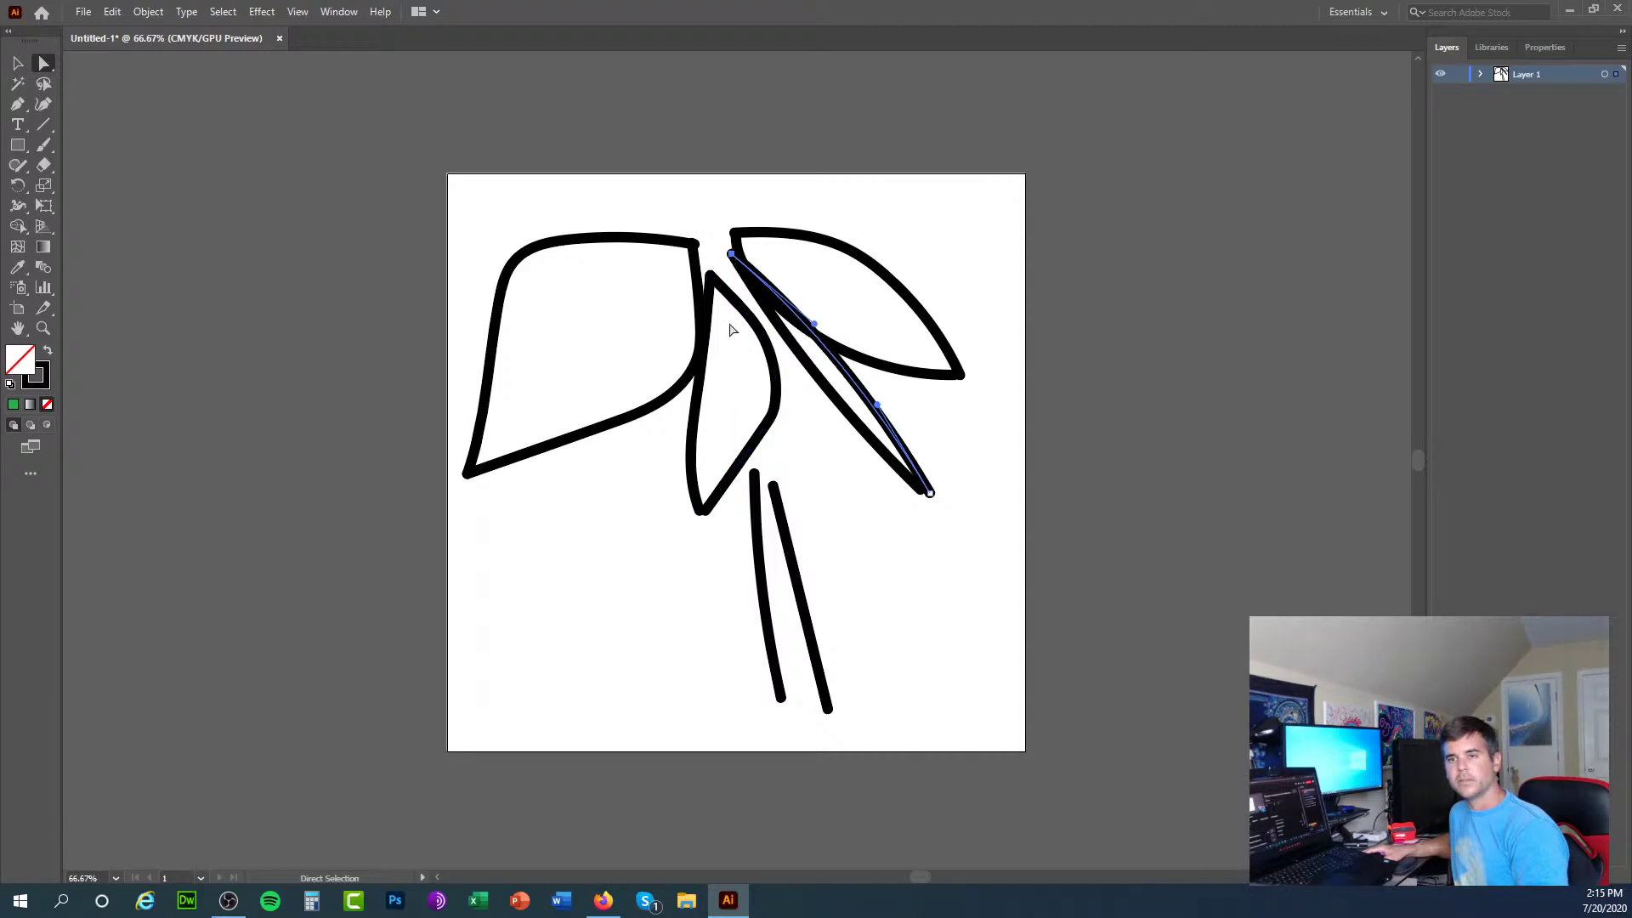
Step: Bend the lowest leaf's right stroke outward and move its endpoints to join the left stroke at both tips
click(772, 486)
drag(773, 487, 761, 476)
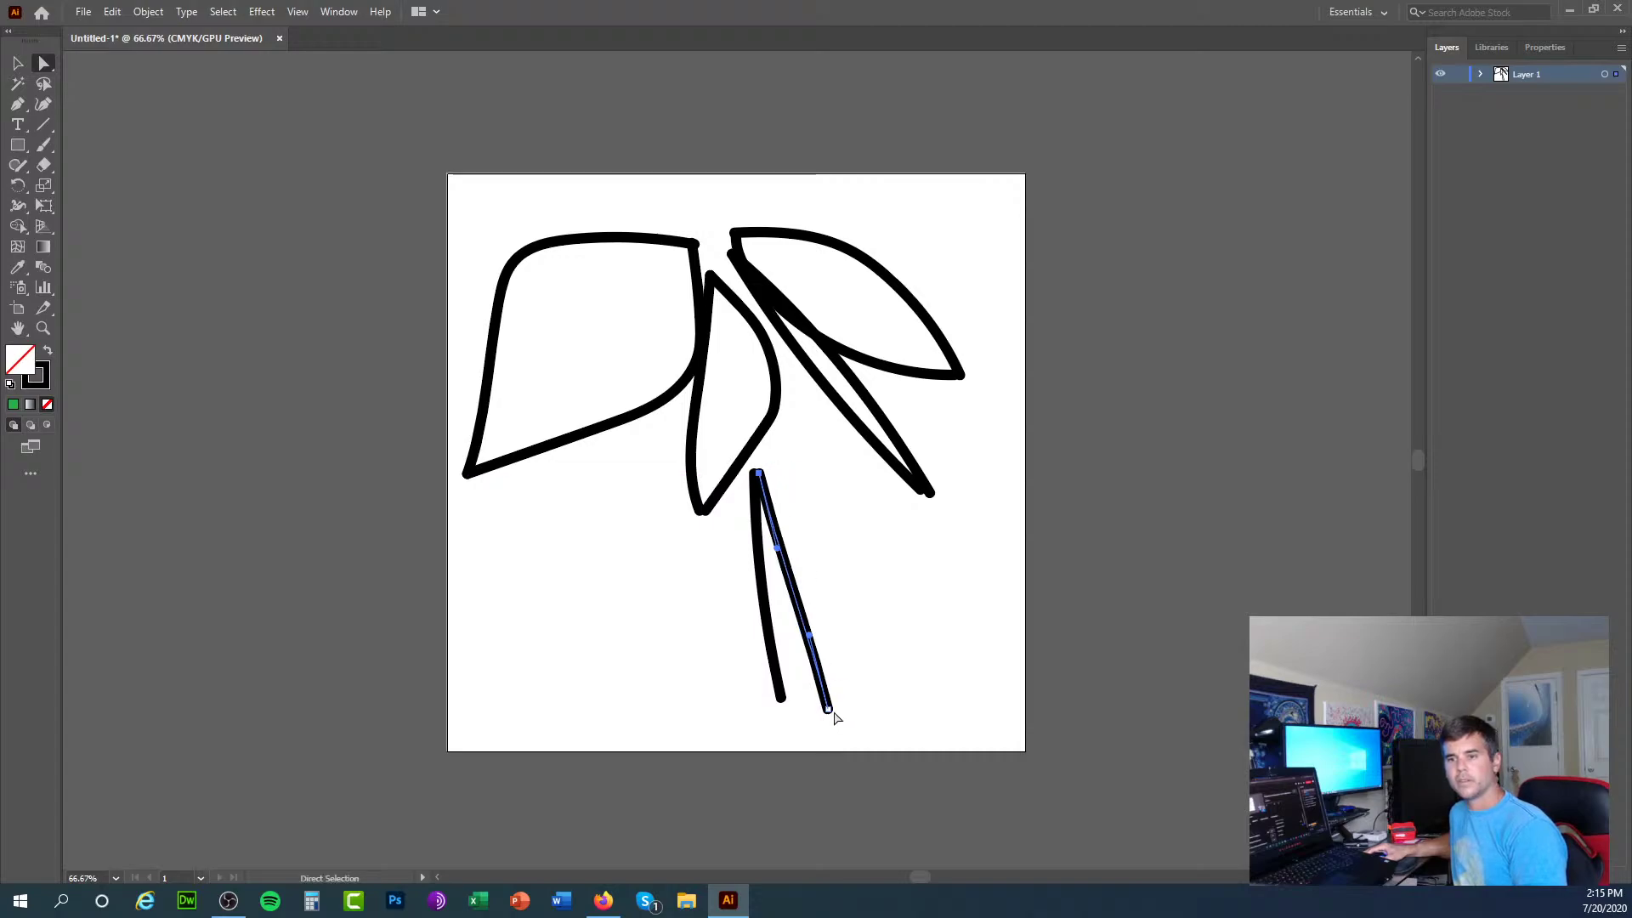
mouse_move(829, 713)
mouse_down()
mouse_move(799, 706)
mouse_move(832, 691)
mouse_up()
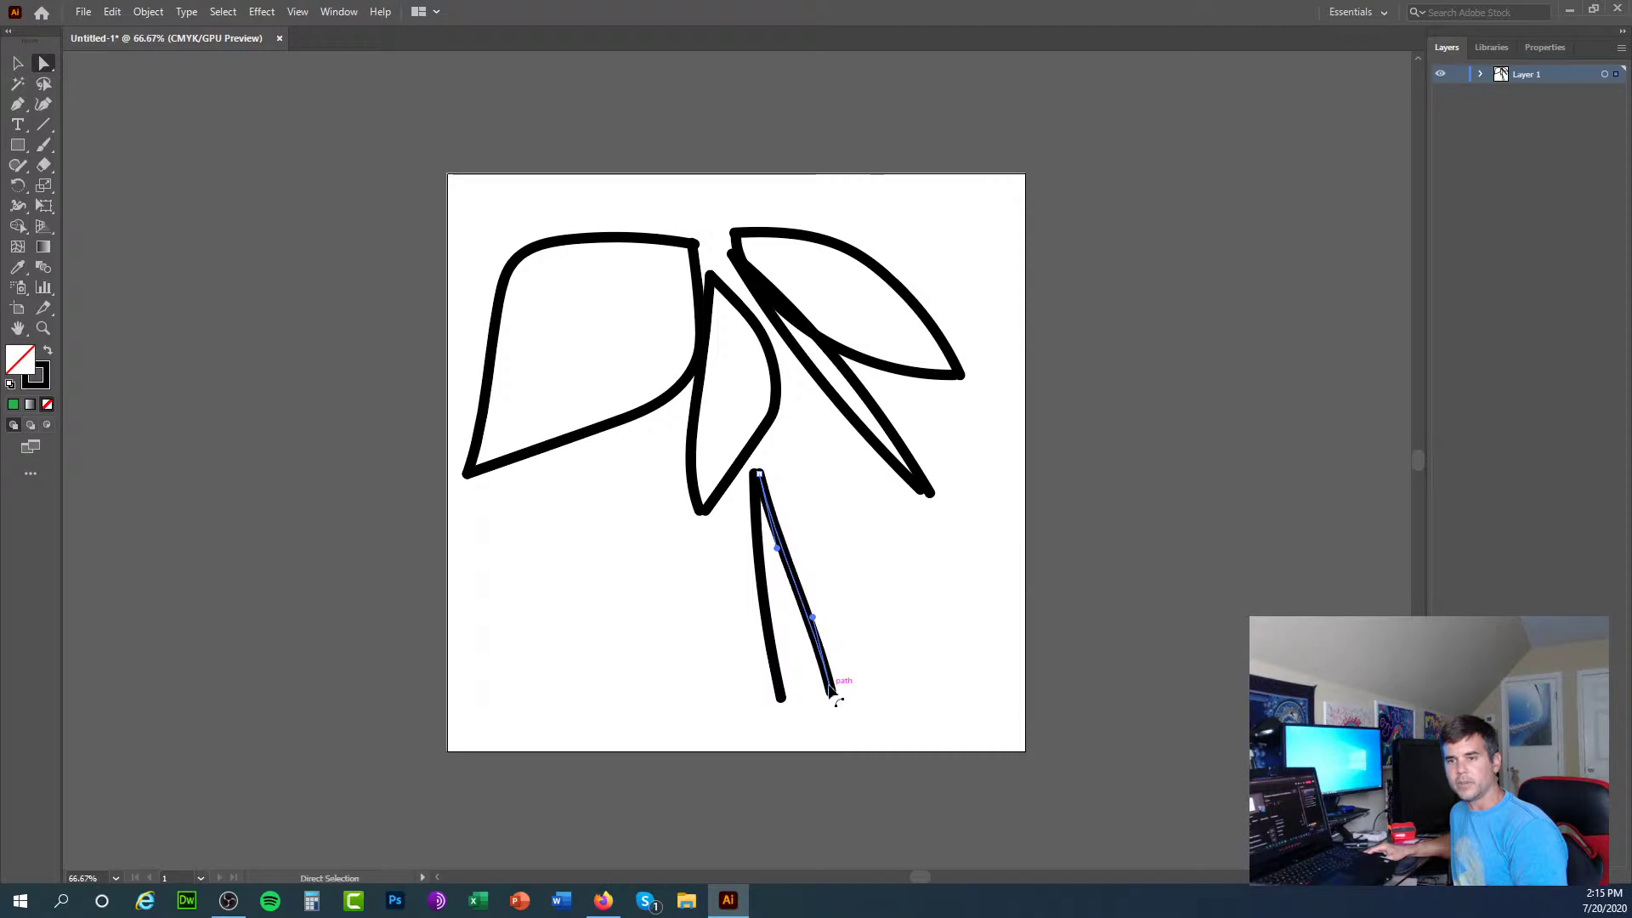
drag(823, 615, 905, 609)
drag(831, 691, 790, 698)
click(690, 569)
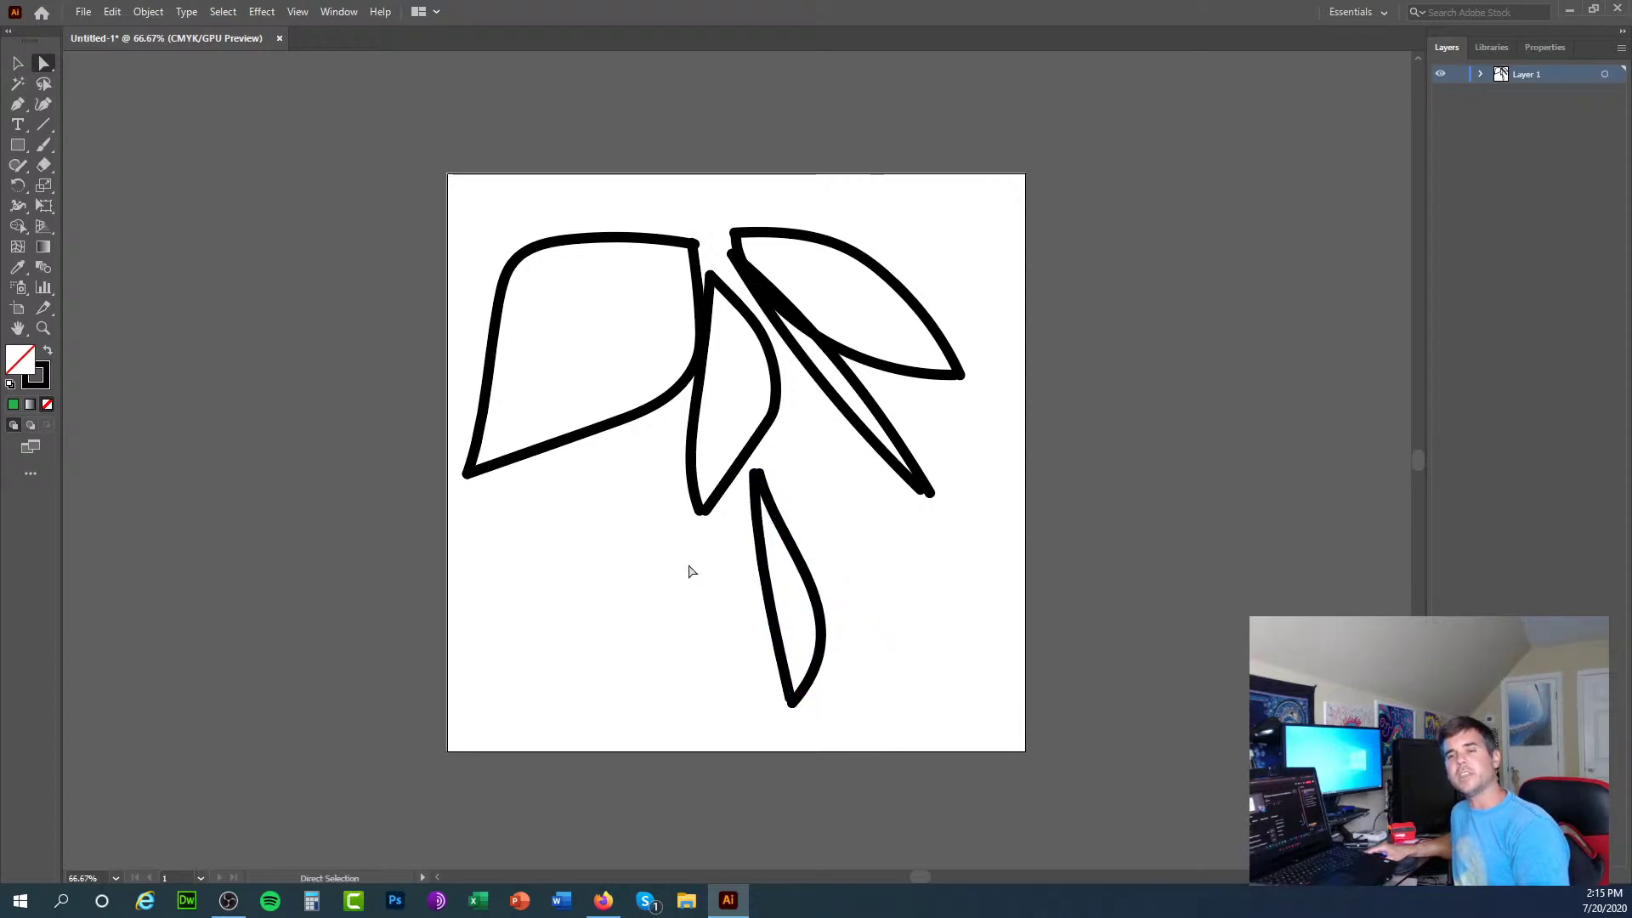
Step: Move both strokes of the long narrow leaf slightly down and left, and set the fill to solid green with nothing selected
click(18, 63)
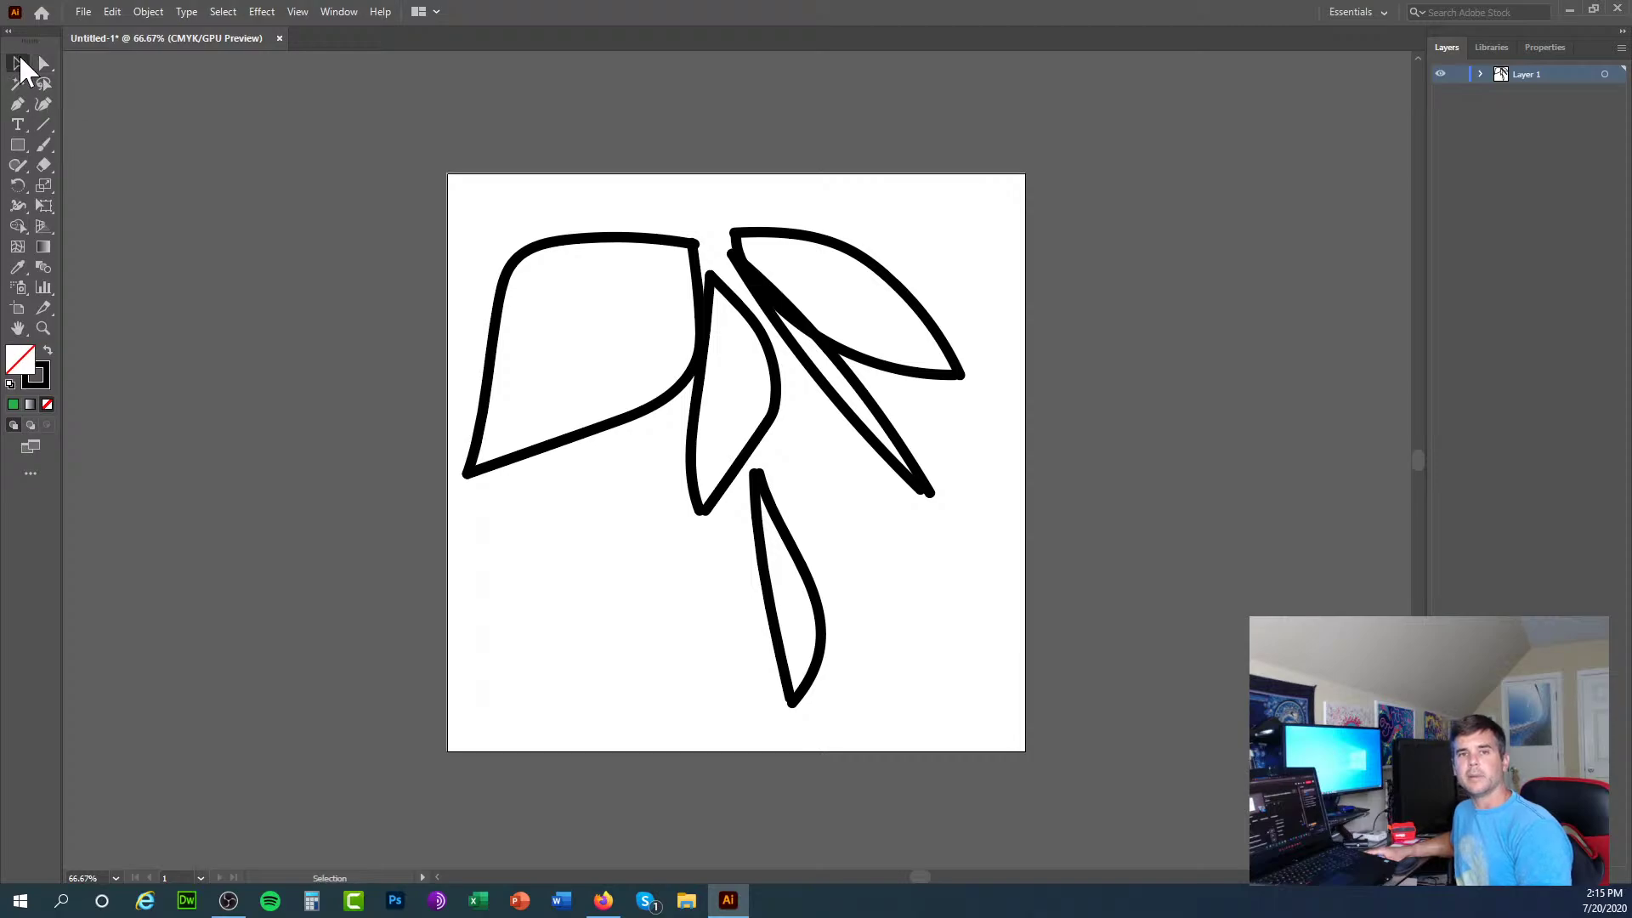
click(860, 422)
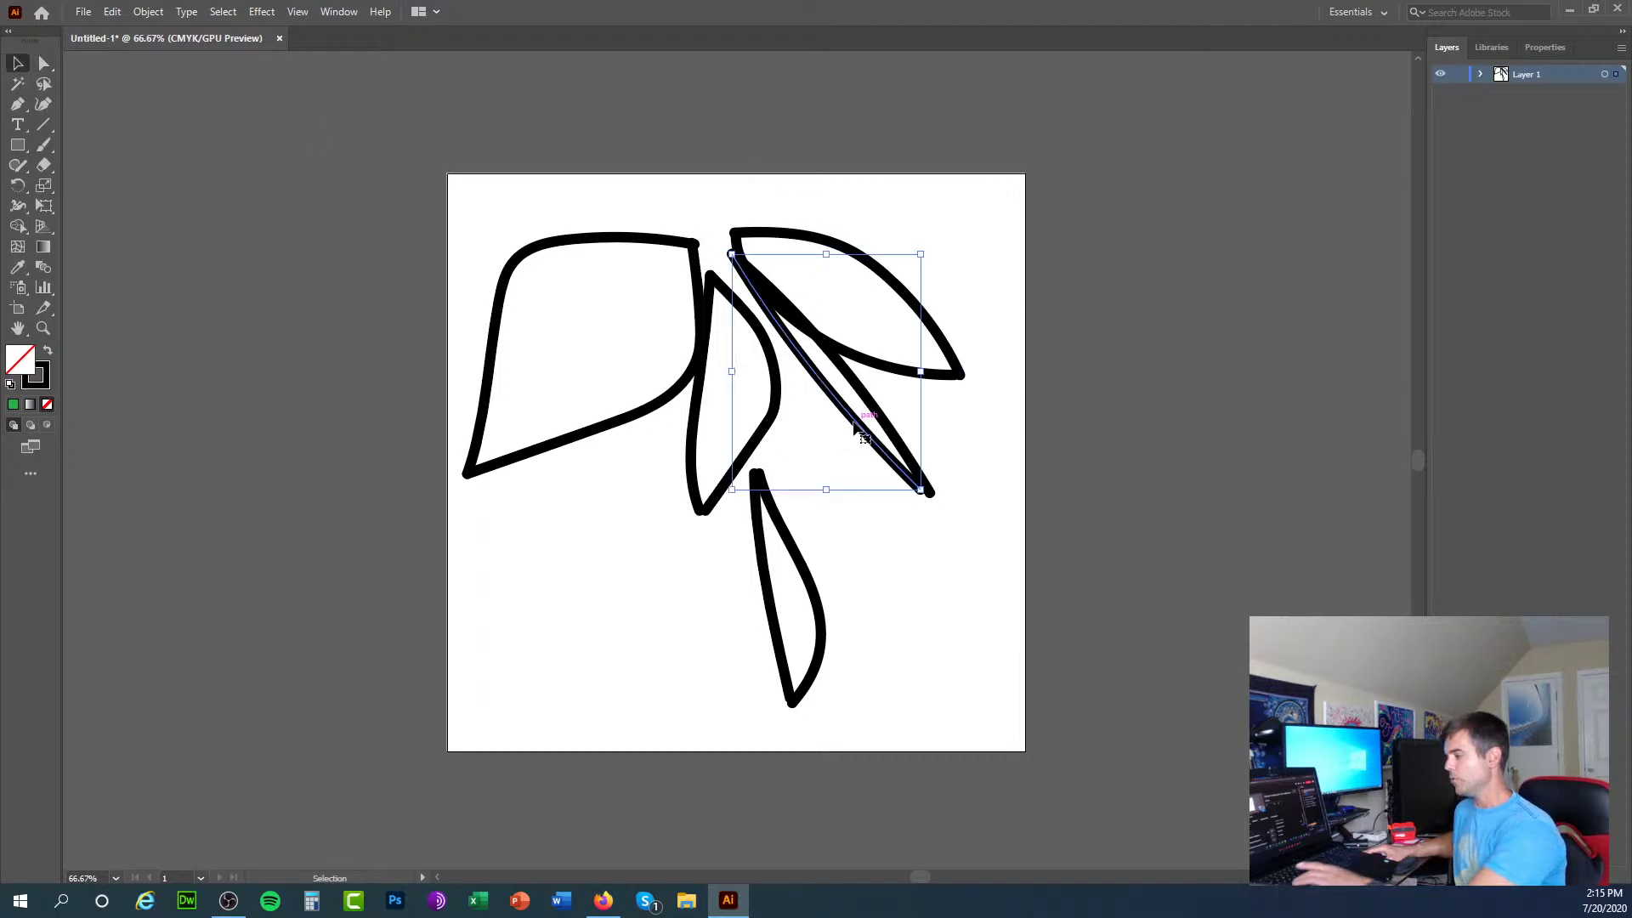
drag(867, 423, 854, 436)
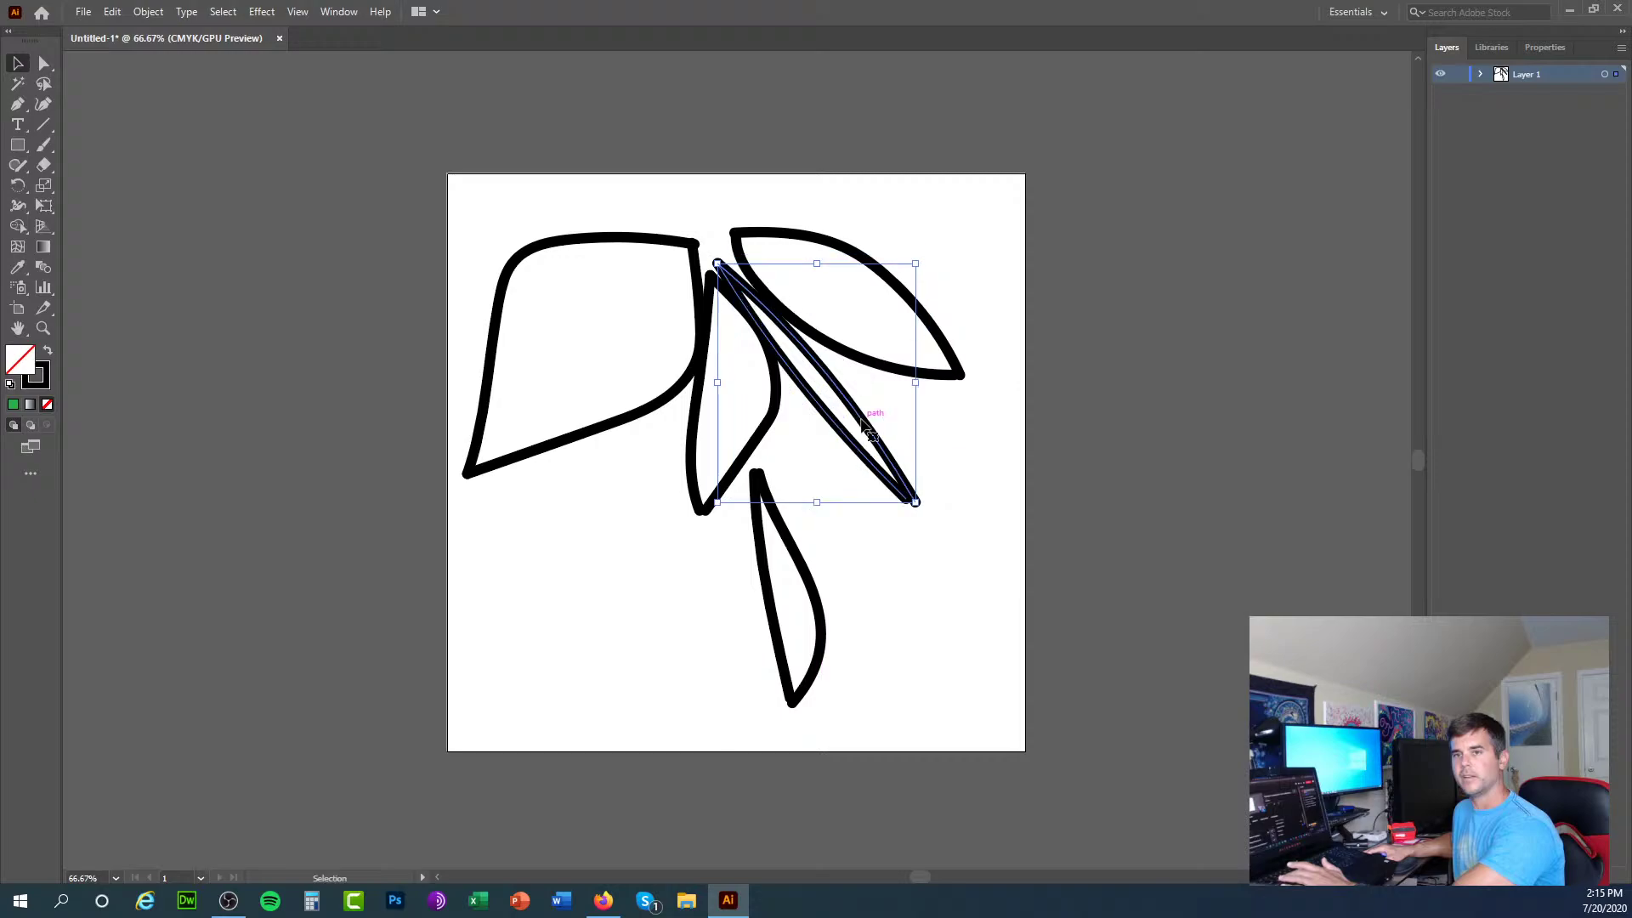
click(594, 574)
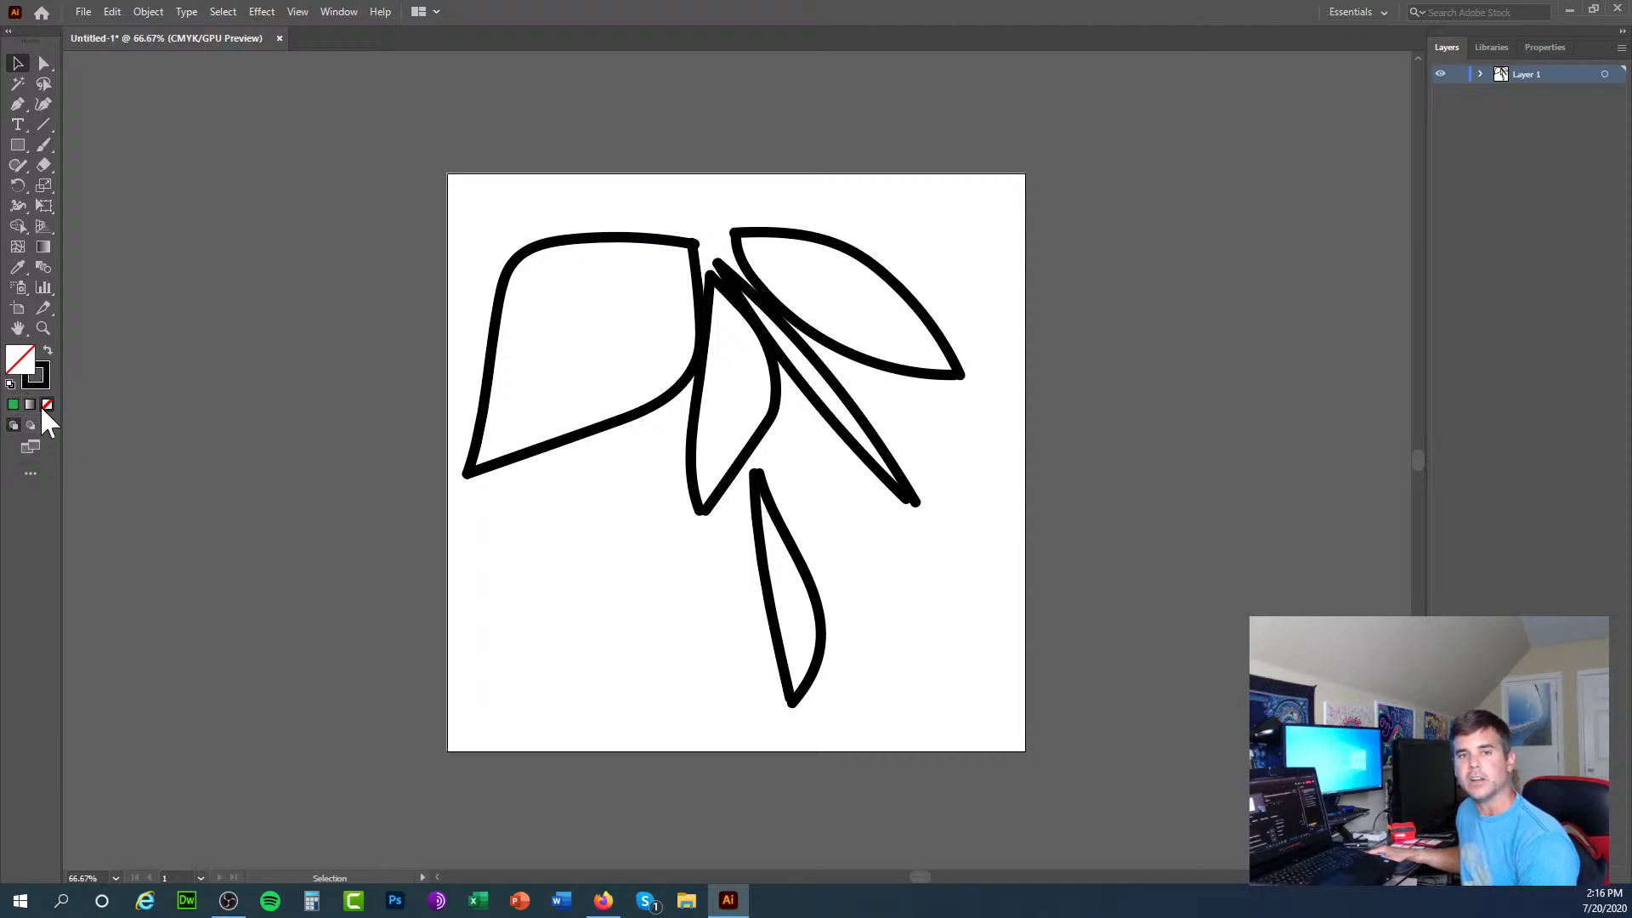
click(13, 398)
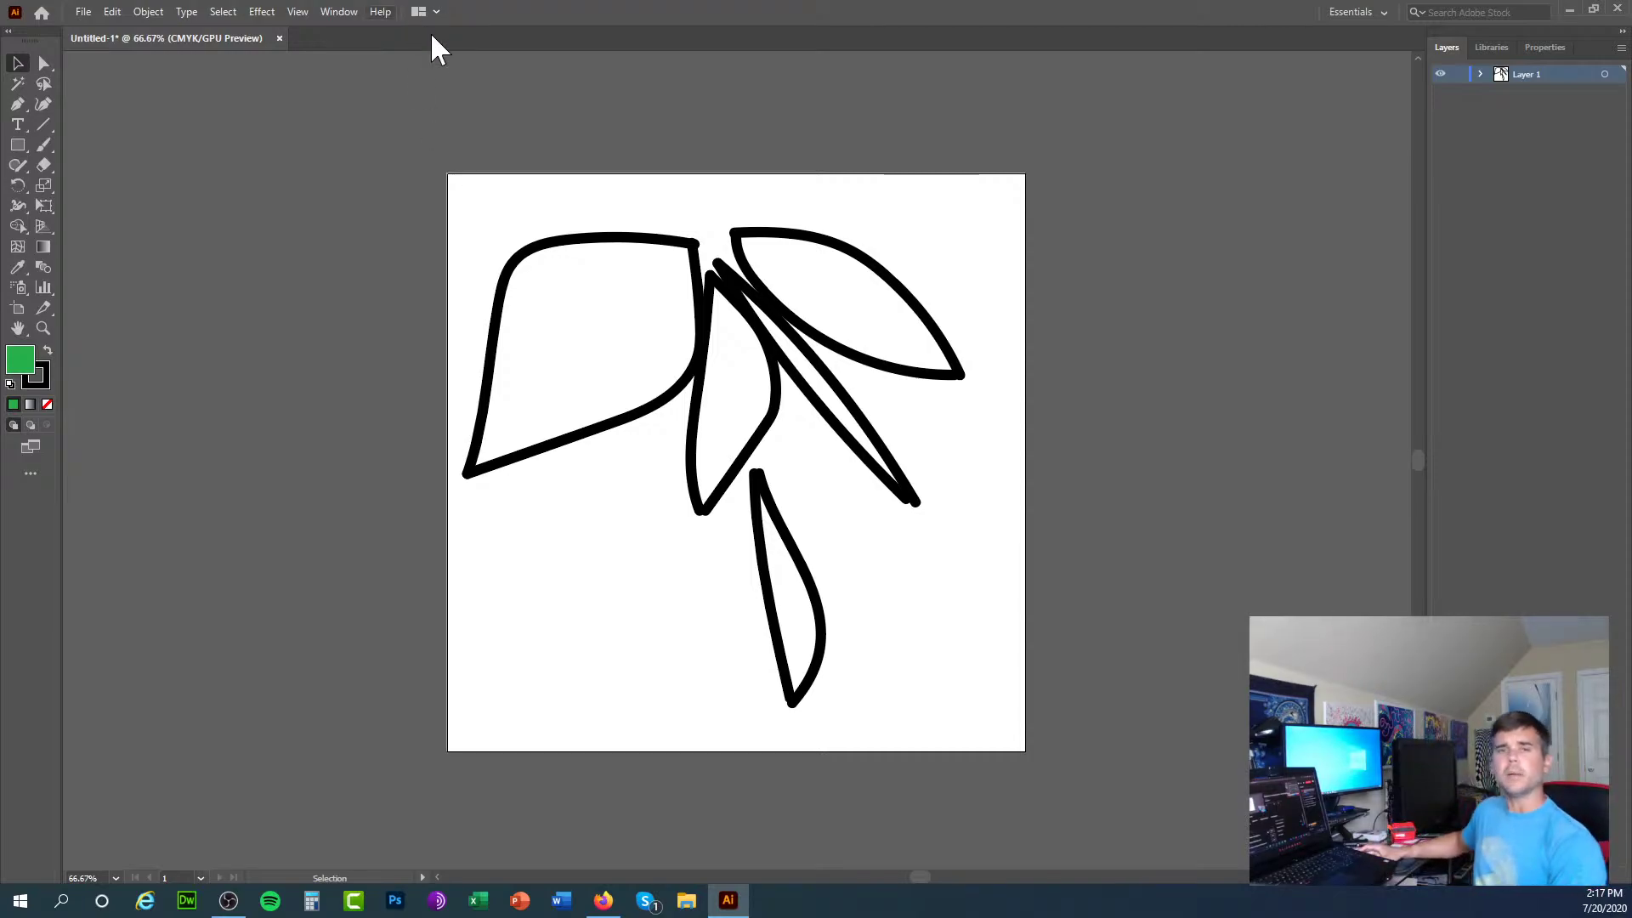
Step: Open the image wave.adapt.945.1.jpg from the Downloads folder
click(83, 12)
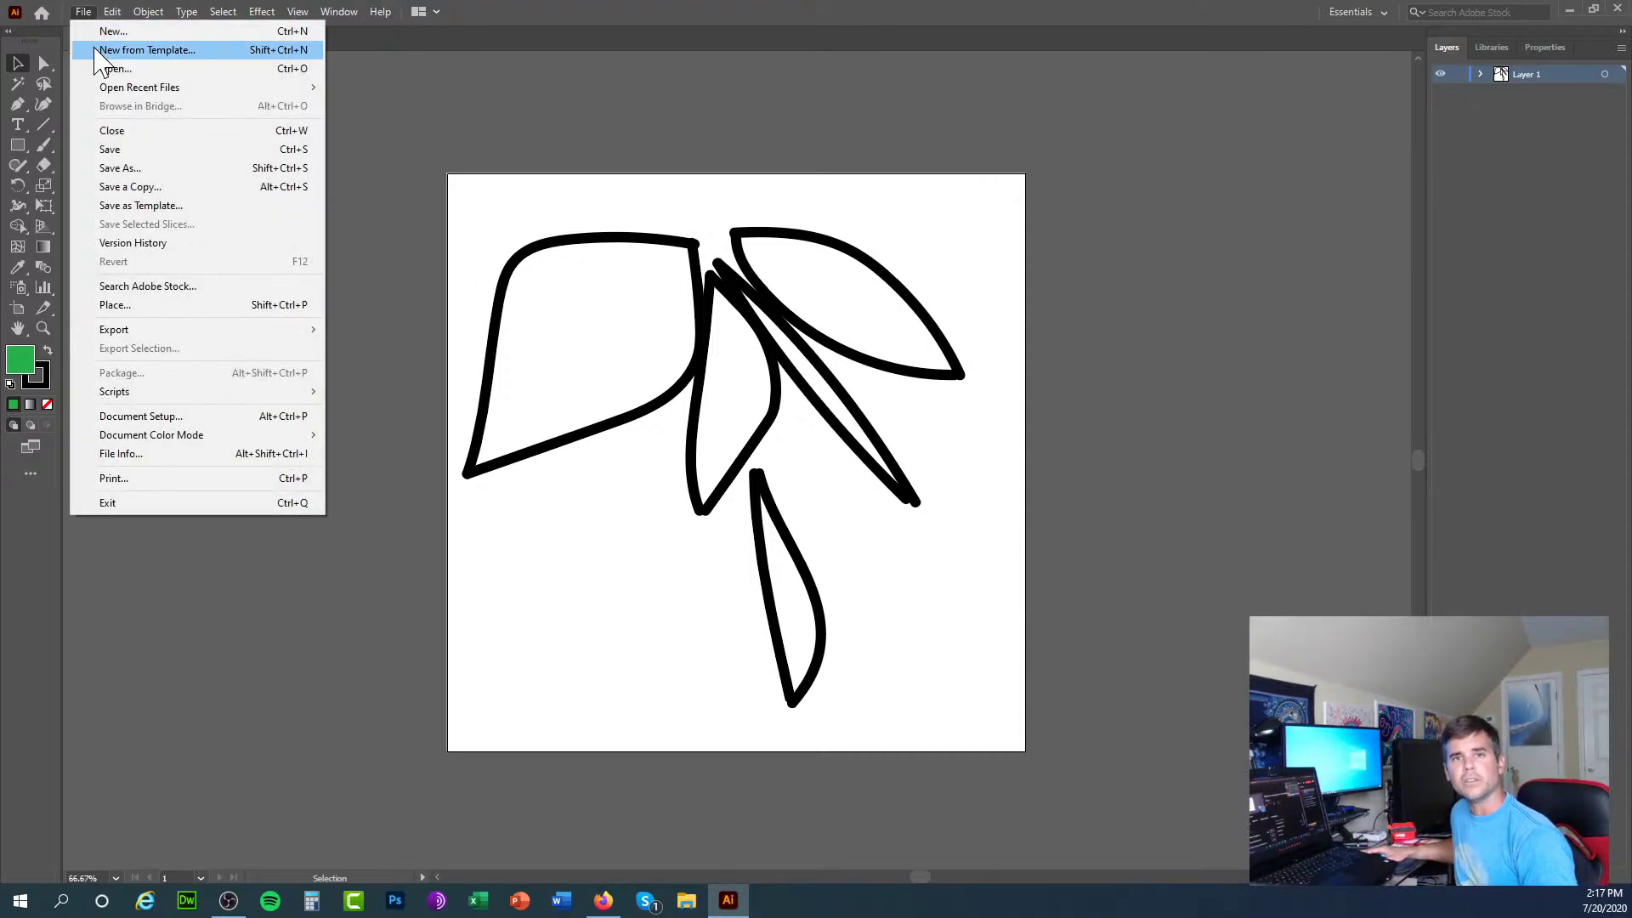
click(100, 61)
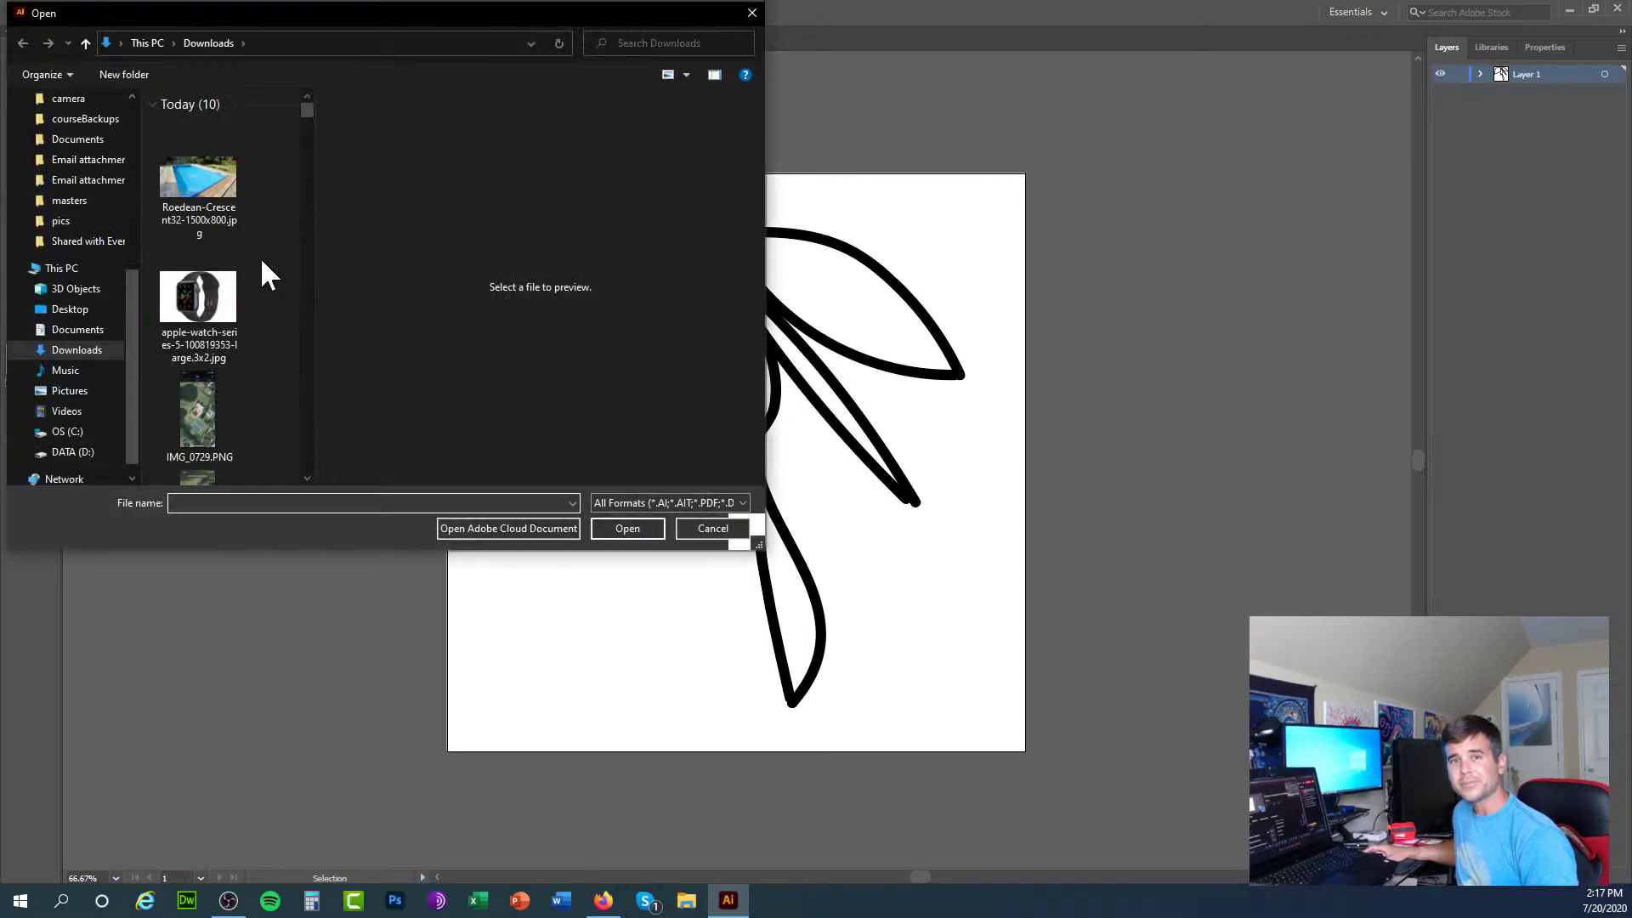
scroll(206, 255, down, 10)
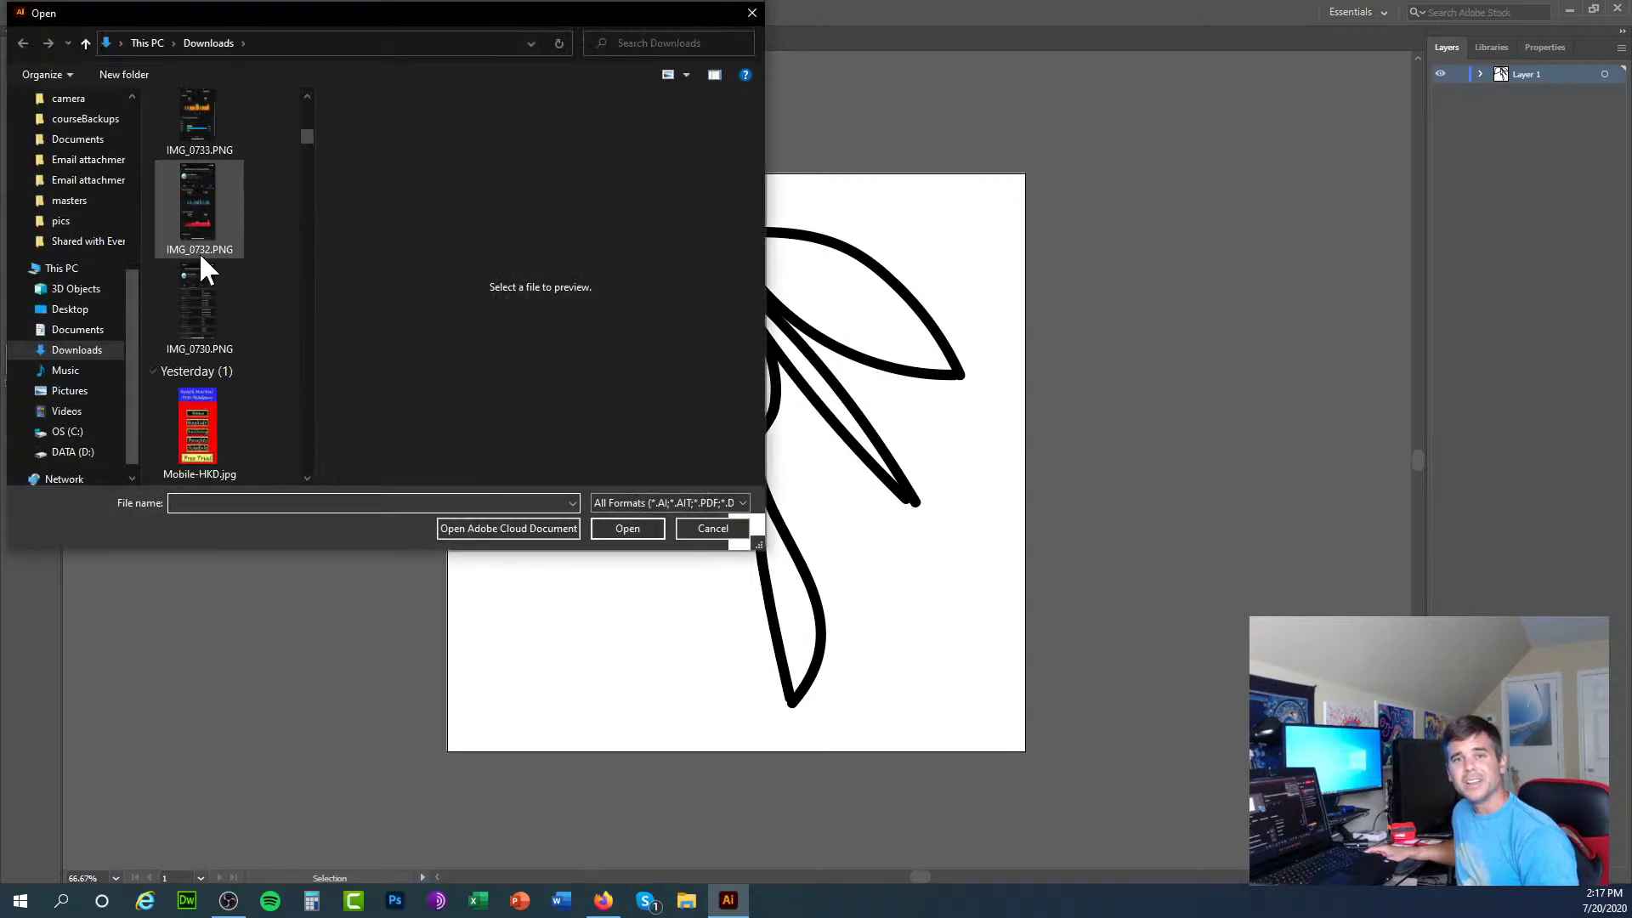
scroll(201, 257, down, 5)
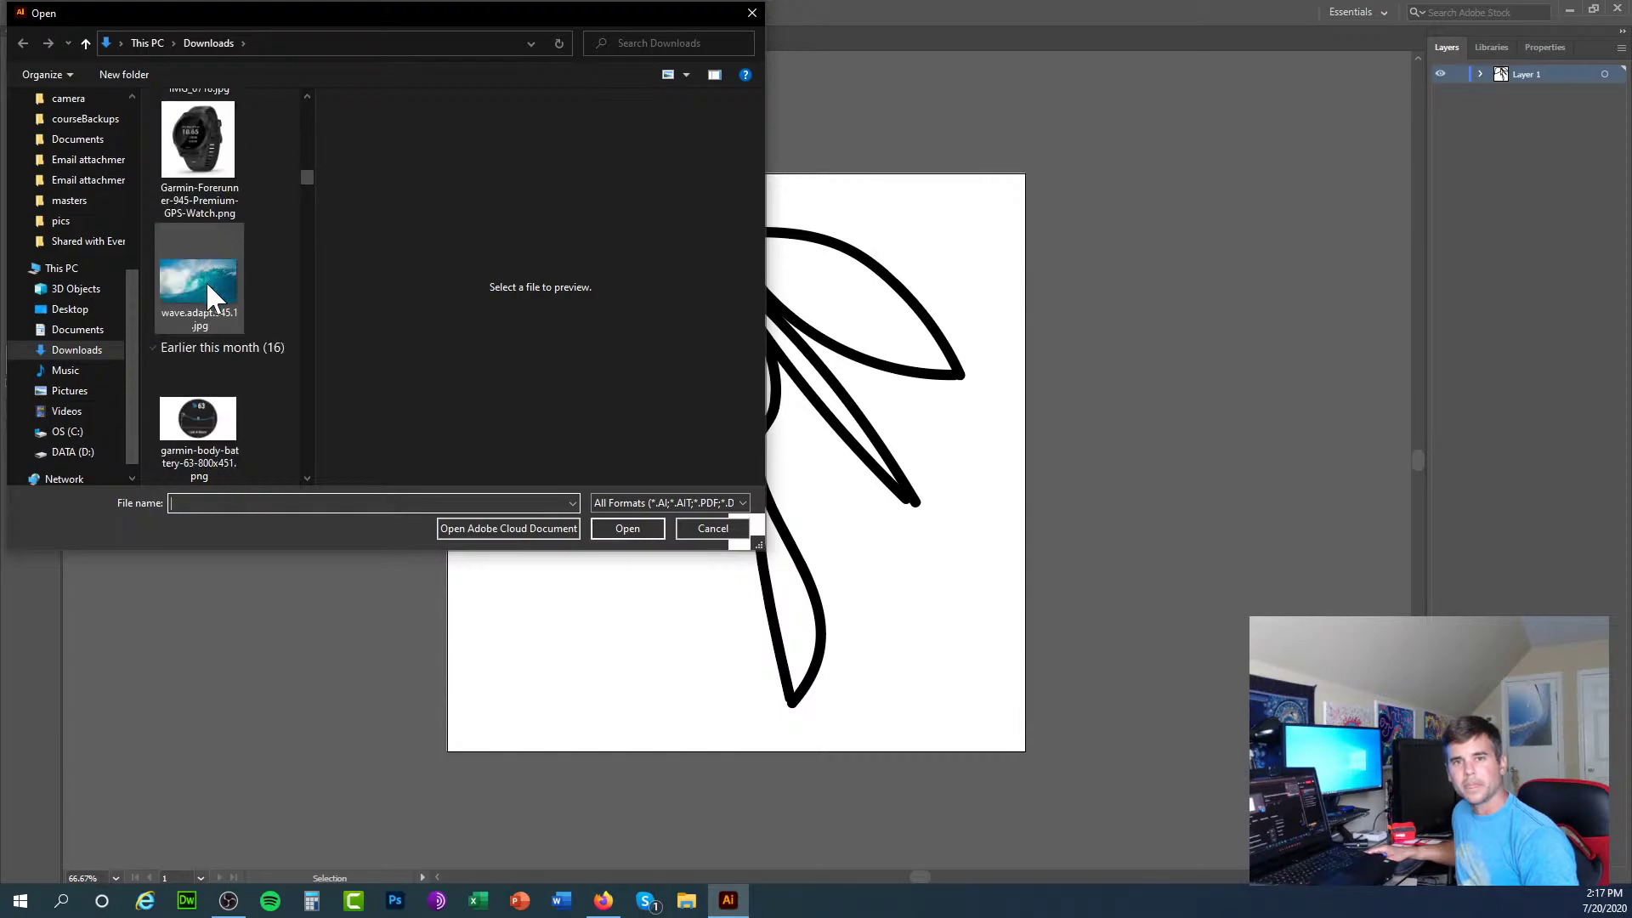
click(206, 281)
click(625, 530)
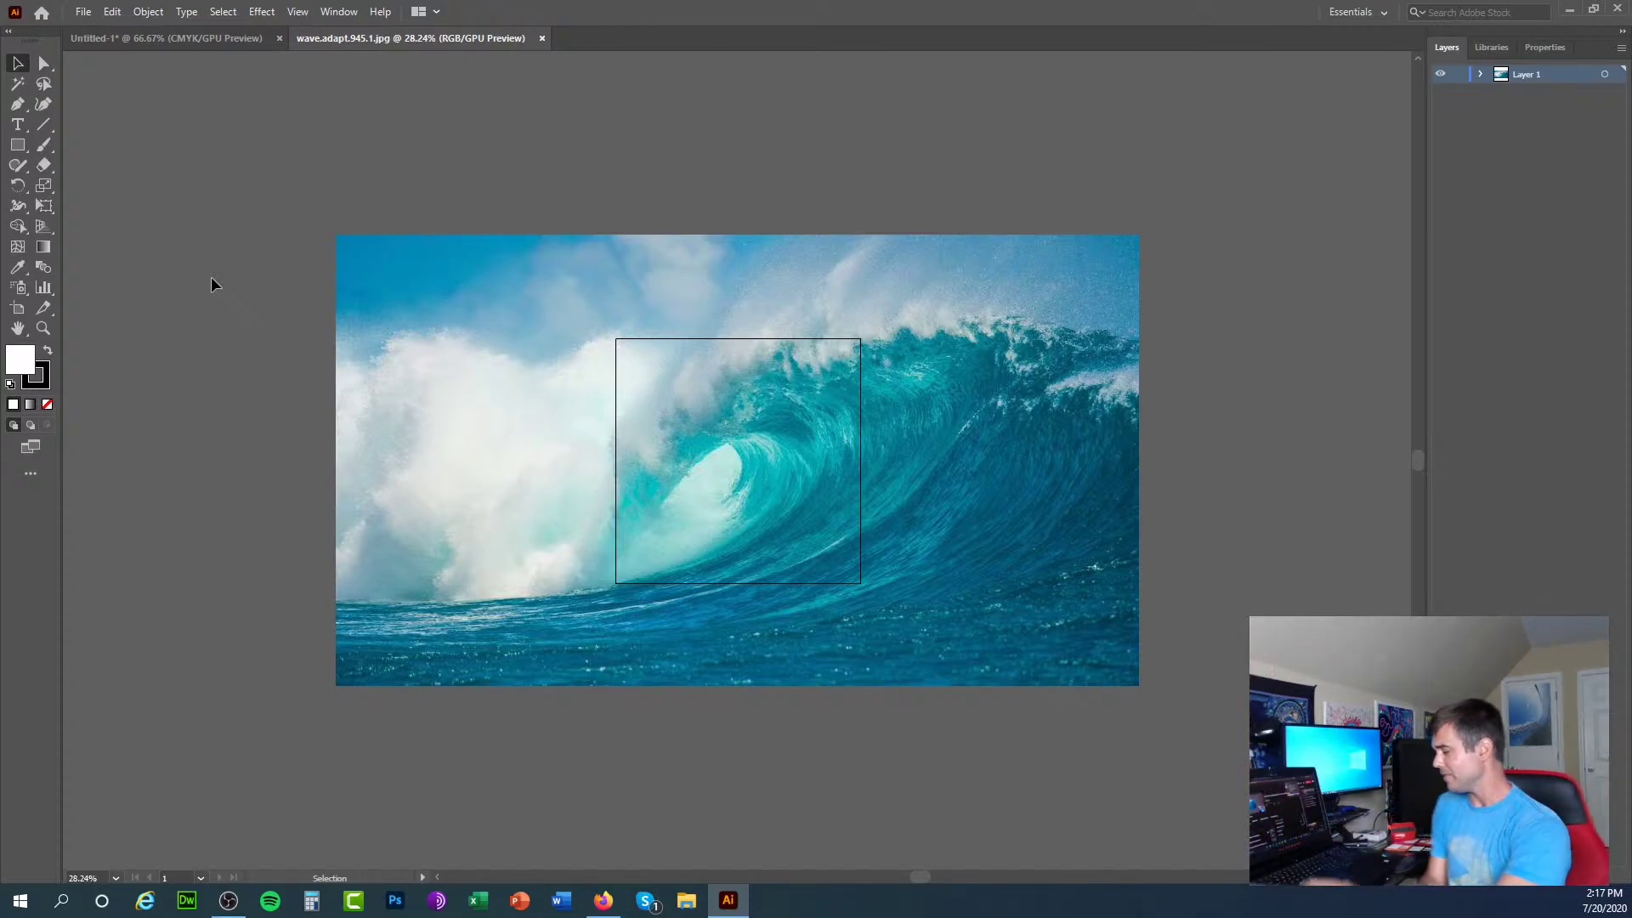
Step: Examine the wave photo's pixels at up to 800% magnification, and return to viewing the whole photo at 33.33%
key(ctrl+1)
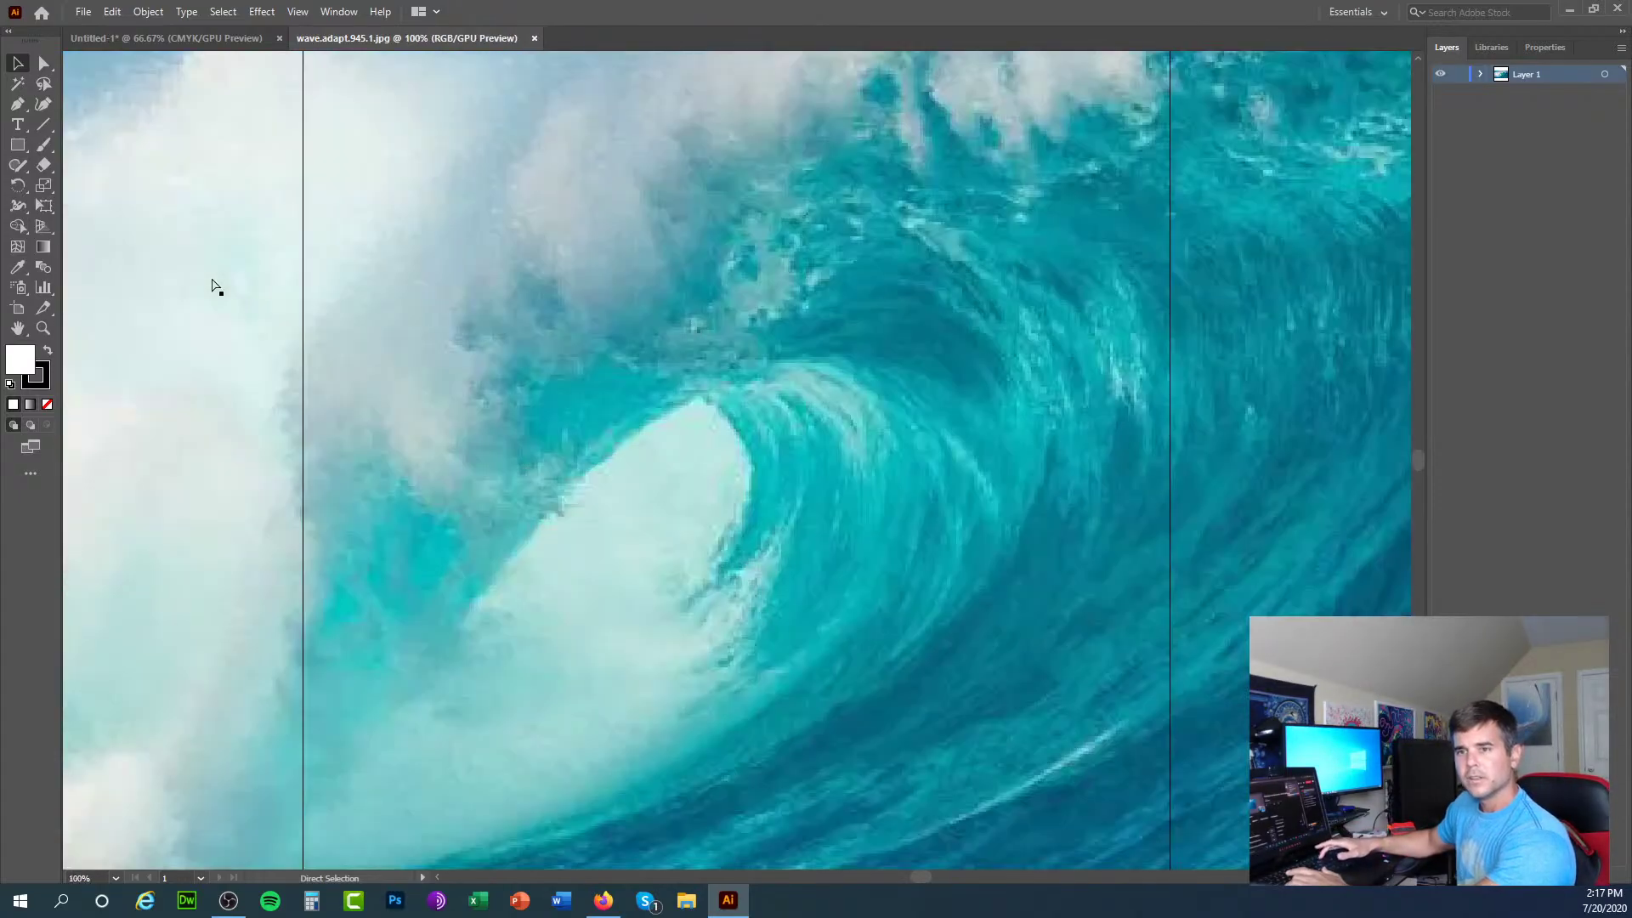
key(ctrl+equal)
key(ctrl+equal)
key(ctrl+equal)
key(ctrl+equal)
key(ctrl+equal)
key(ctrl+equal)
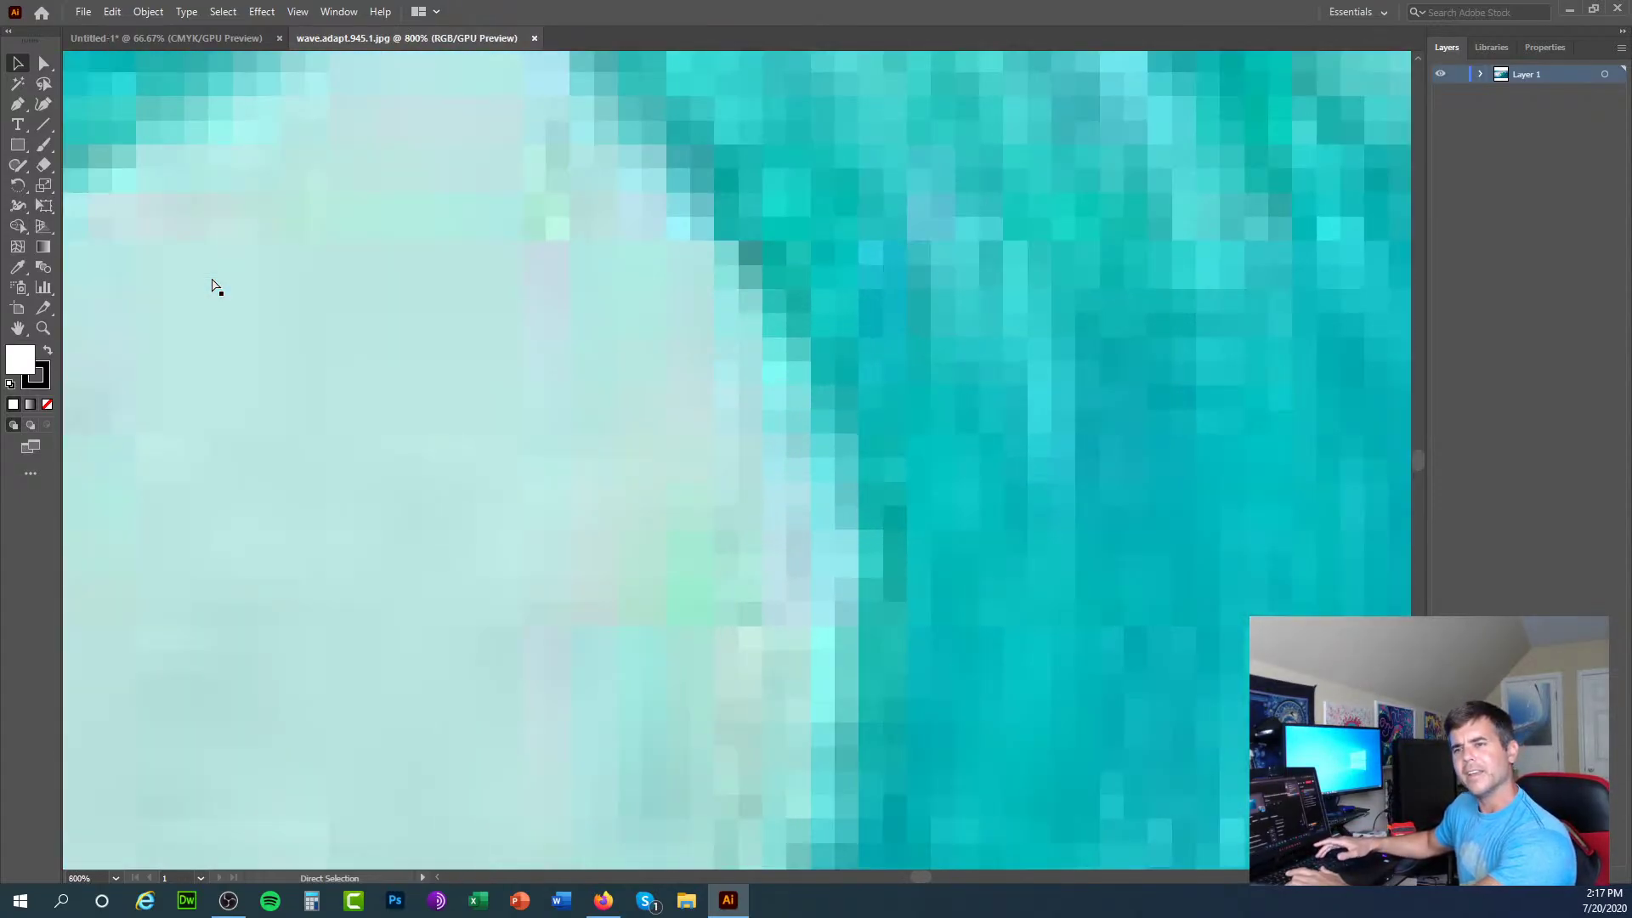
key(ctrl+minus)
key(ctrl+minus)
key(ctrl+minus)
key(ctrl+minus)
key(ctrl+minus)
key(ctrl+minus)
key(ctrl+minus)
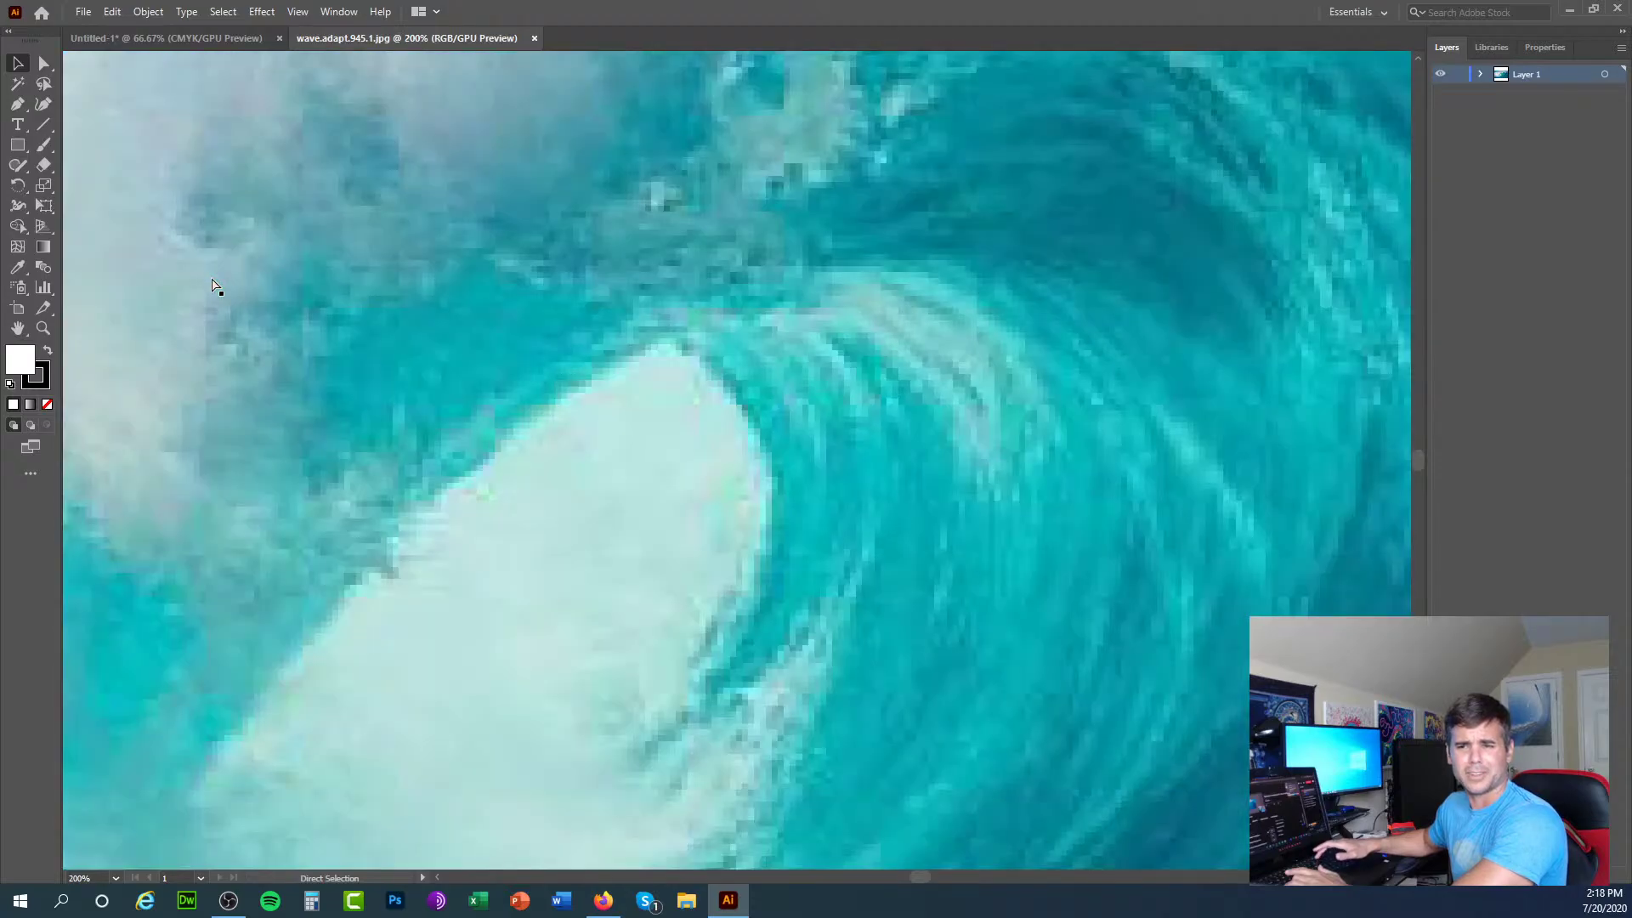
key(ctrl+minus)
key(ctrl+minus)
key(ctrl+equal)
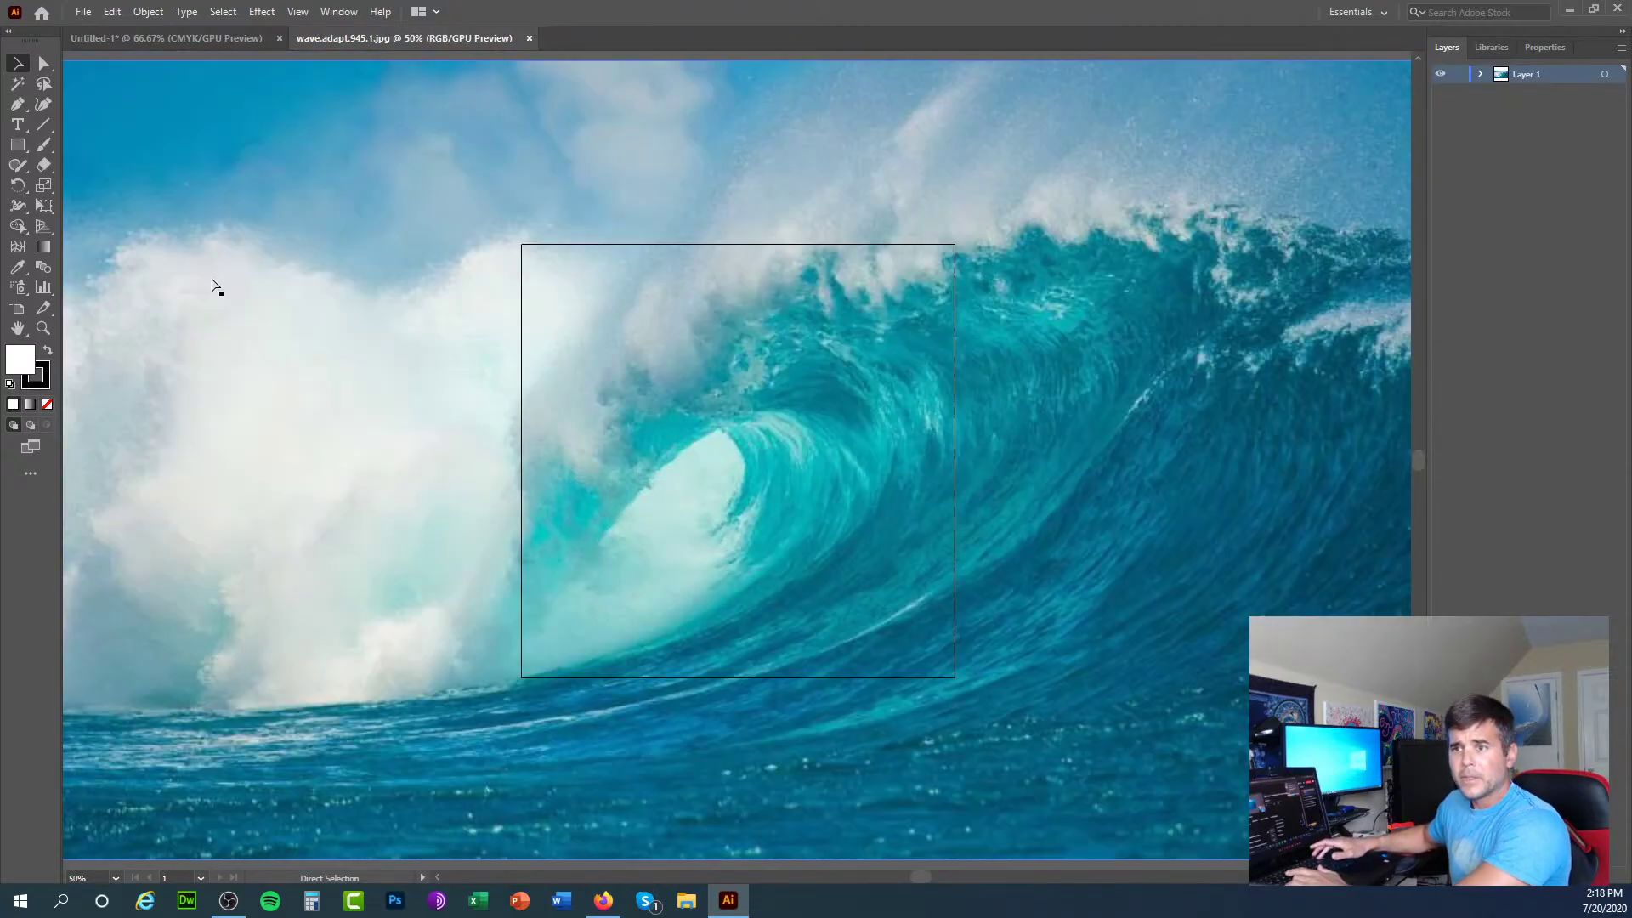
key(ctrl+minus)
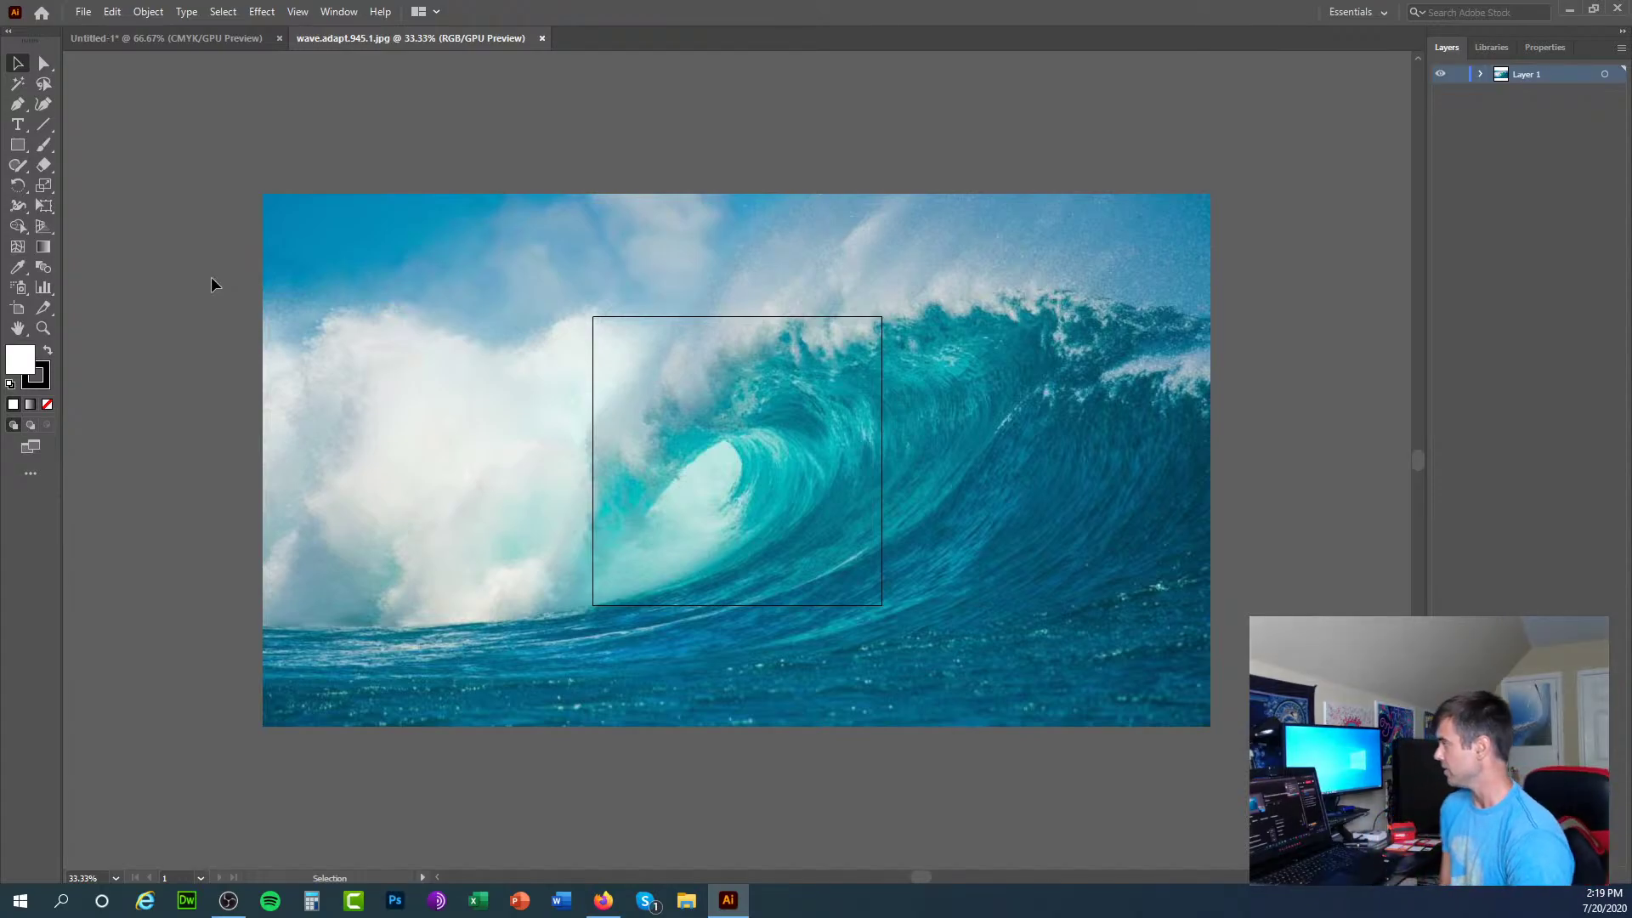
Step: Expand Layer 1 to list the wave photo's image object, and isolate the photo on the canvas
click(790, 300)
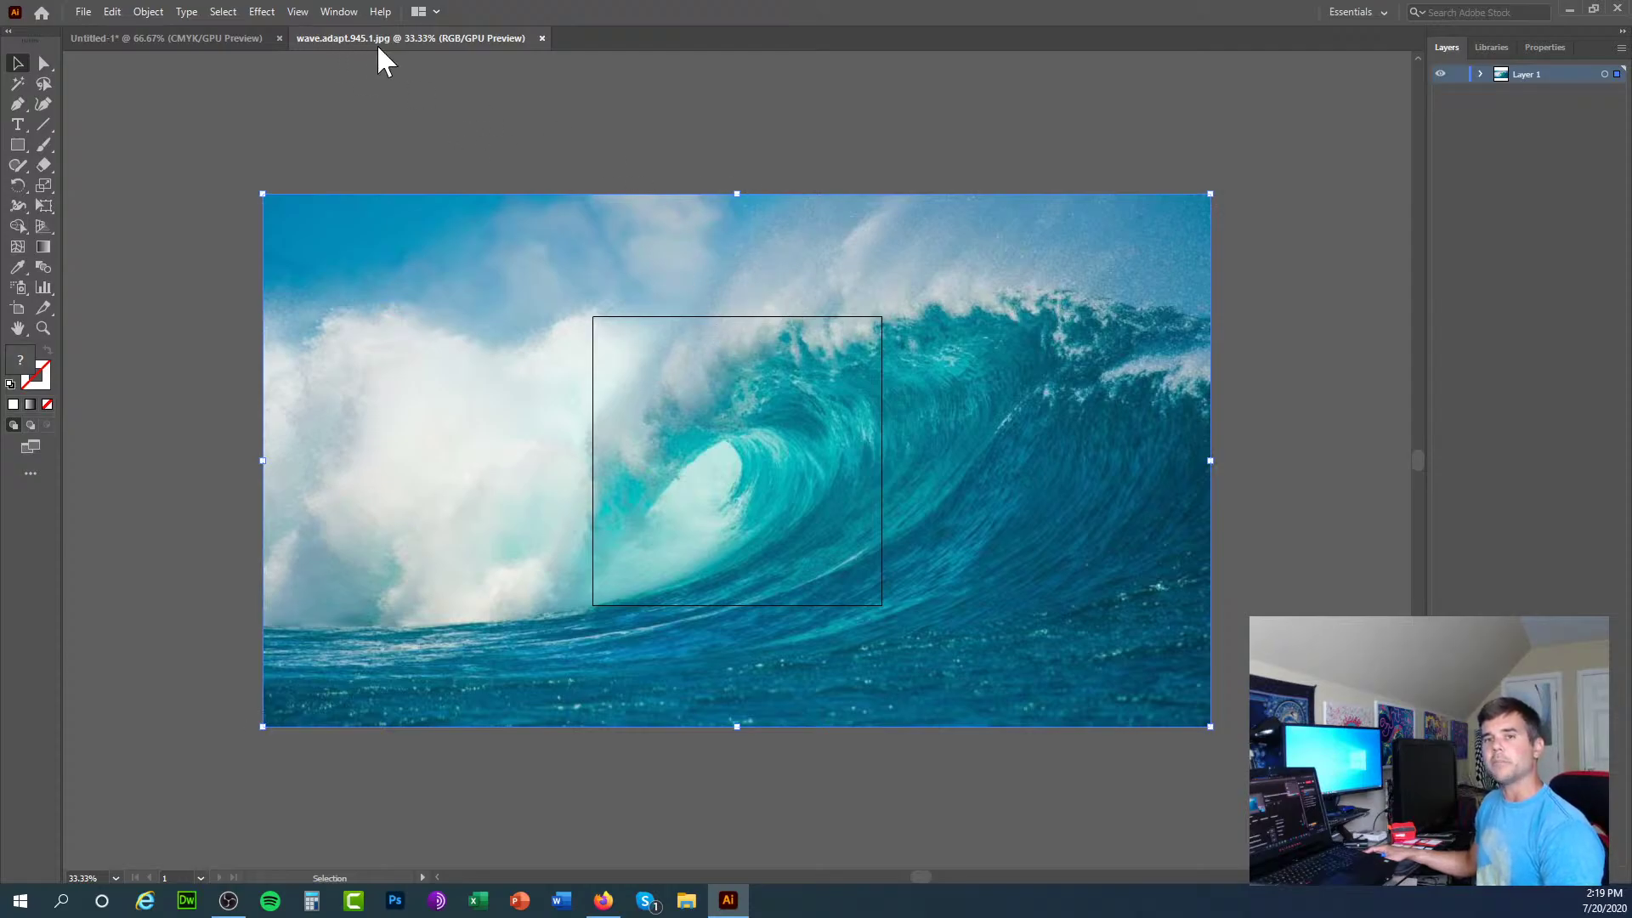
click(1480, 74)
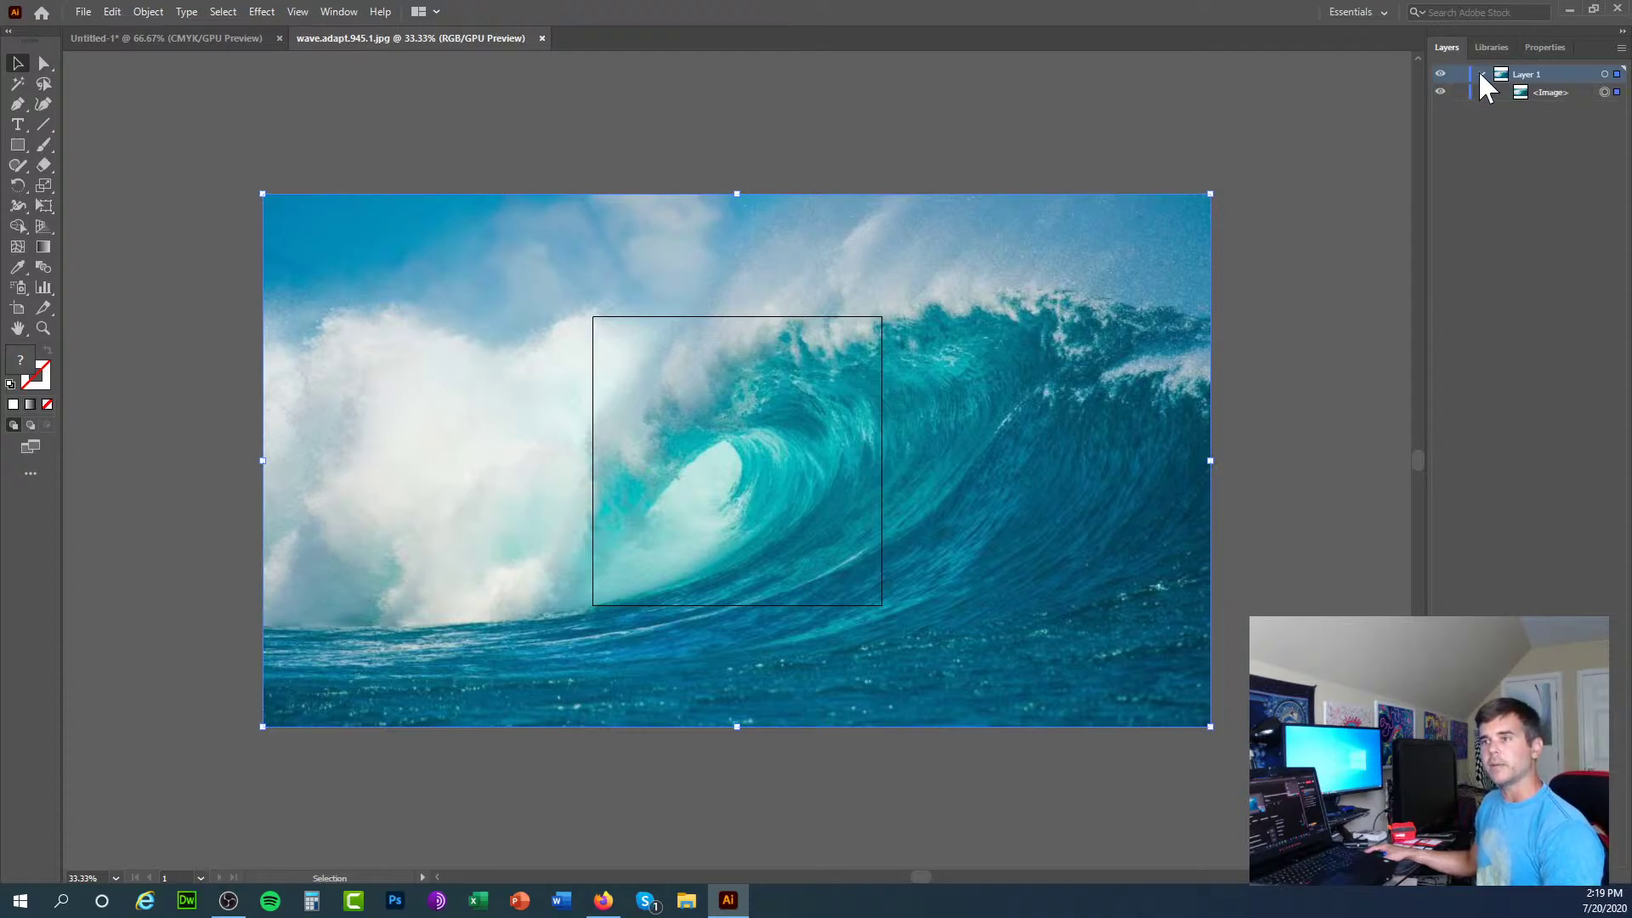
click(1532, 90)
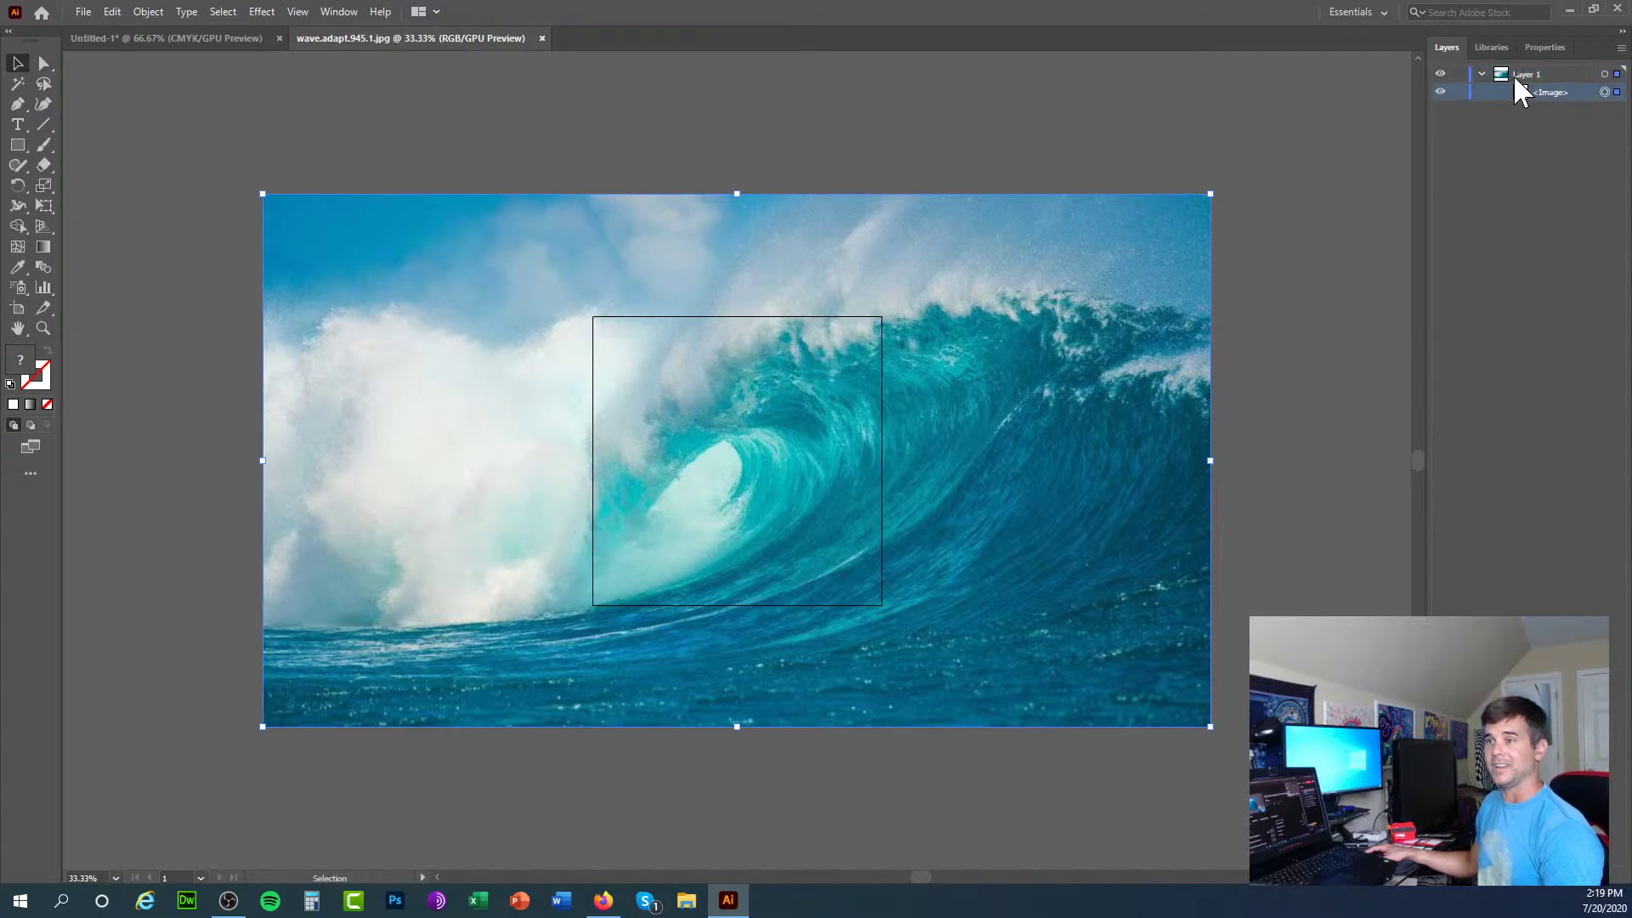
click(1513, 74)
double_click(773, 286)
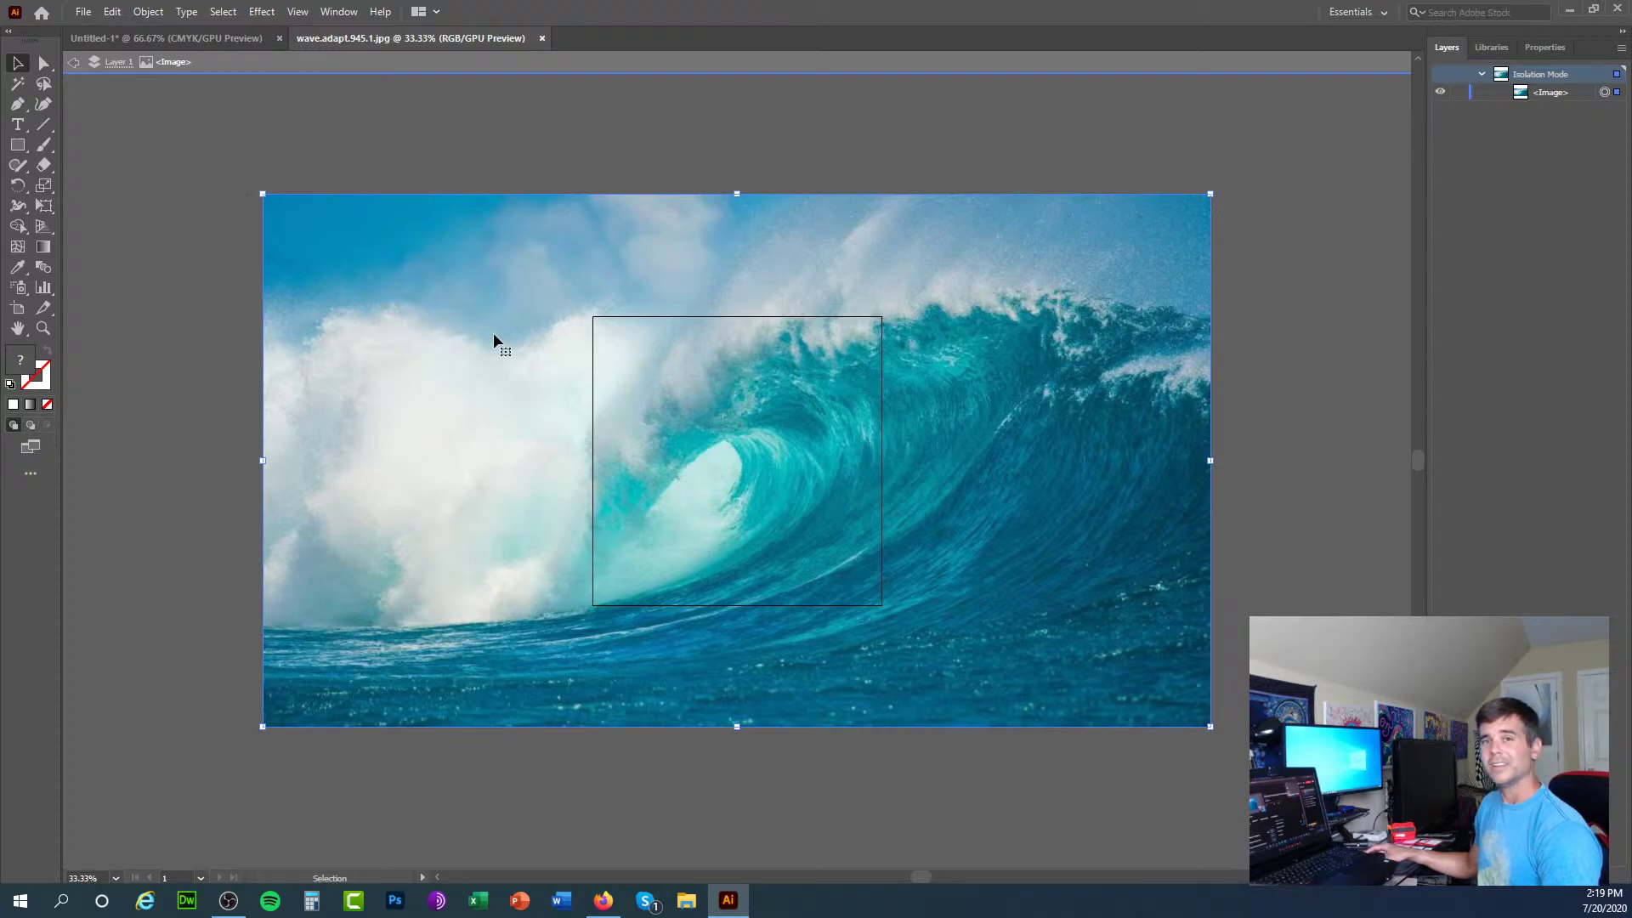
Step: Open the Image Trace settings for the wave photo and place them beside the image
click(350, 10)
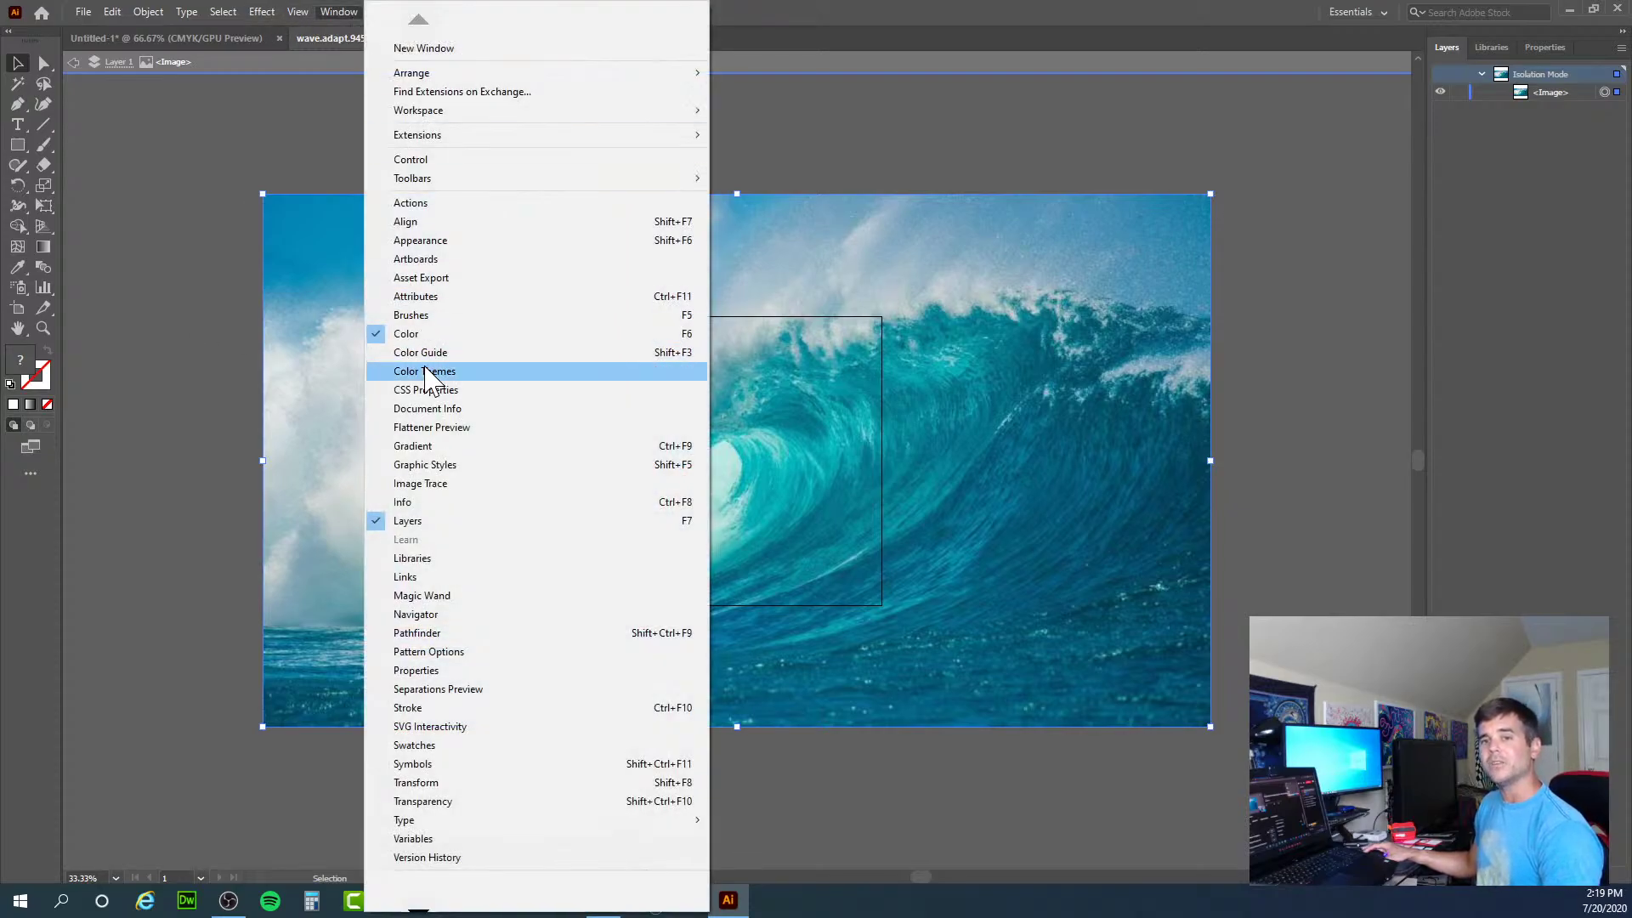
click(196, 119)
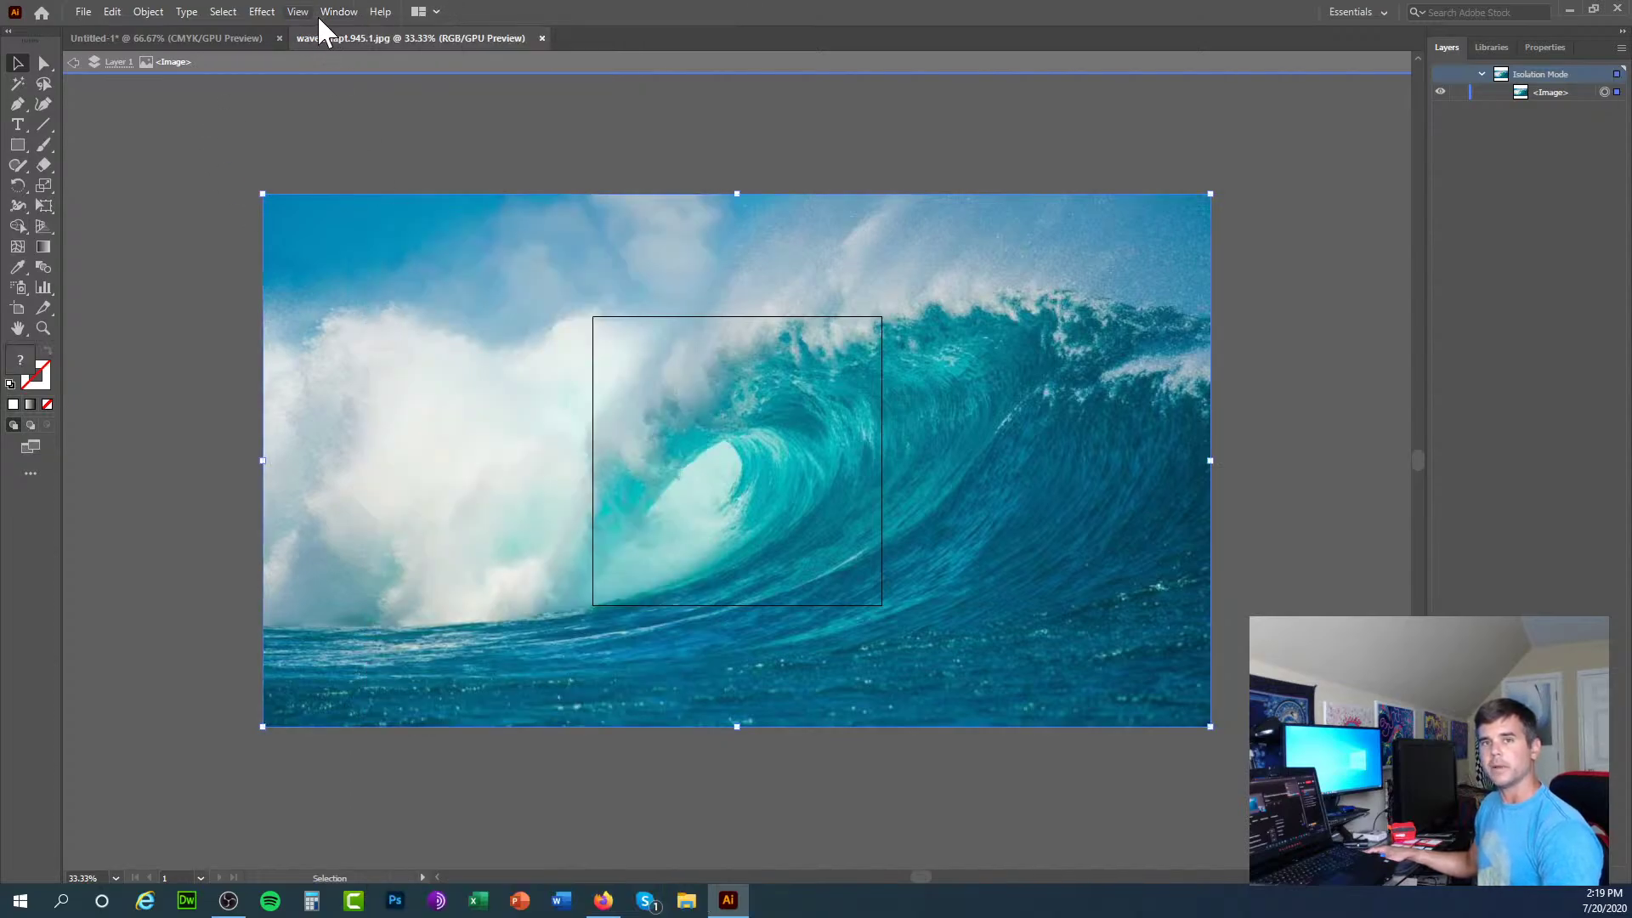
click(336, 13)
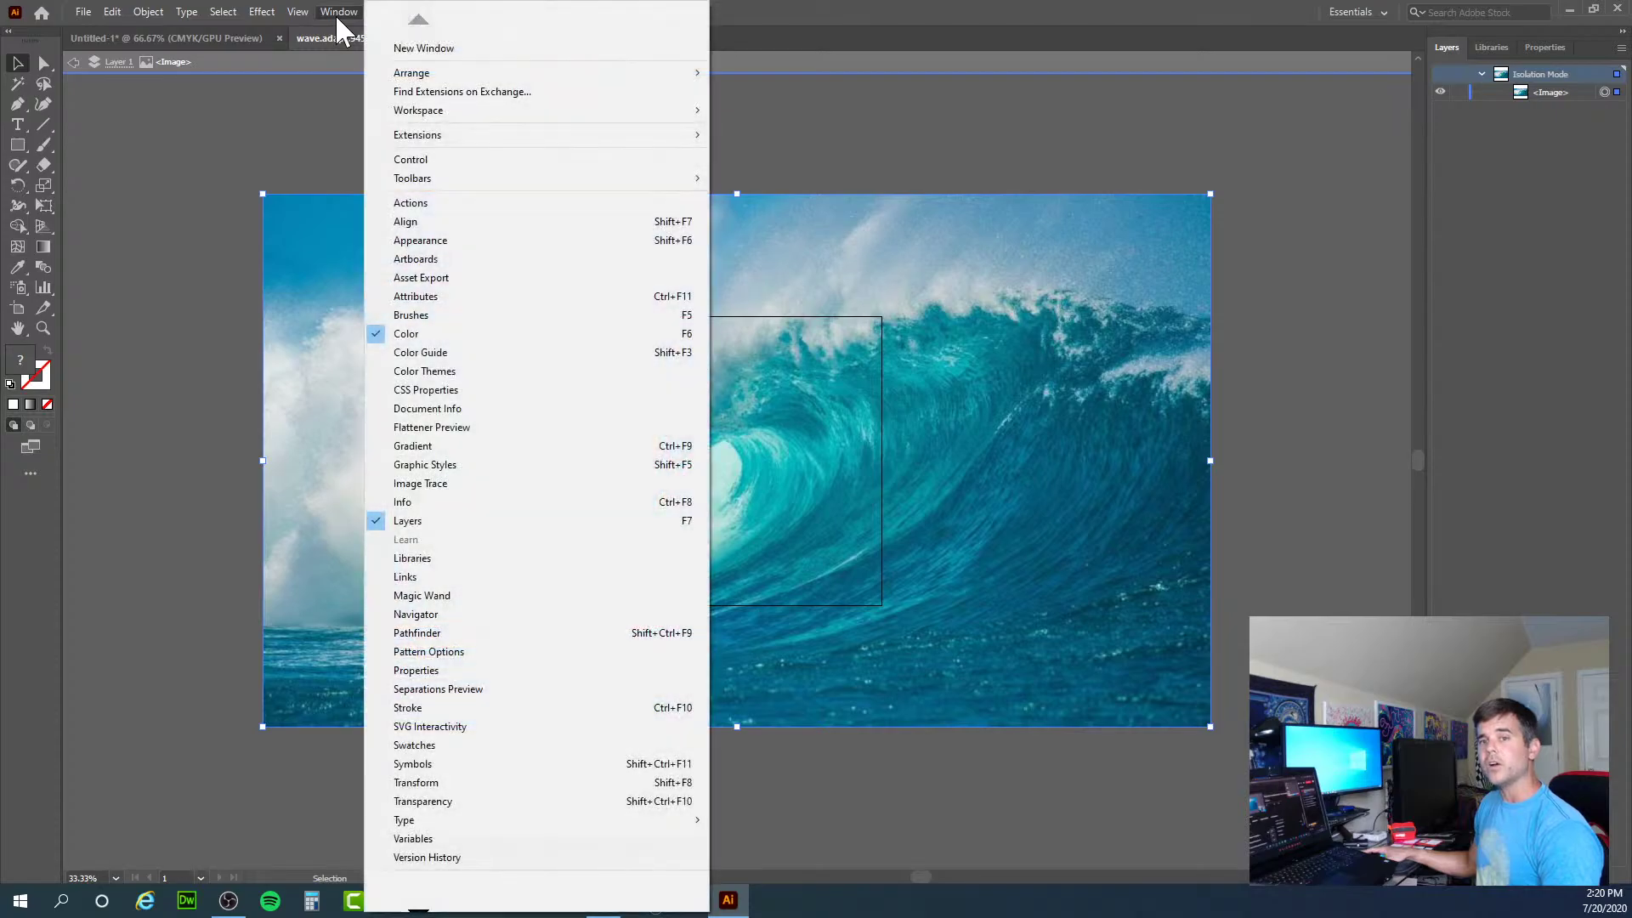
key(Escape)
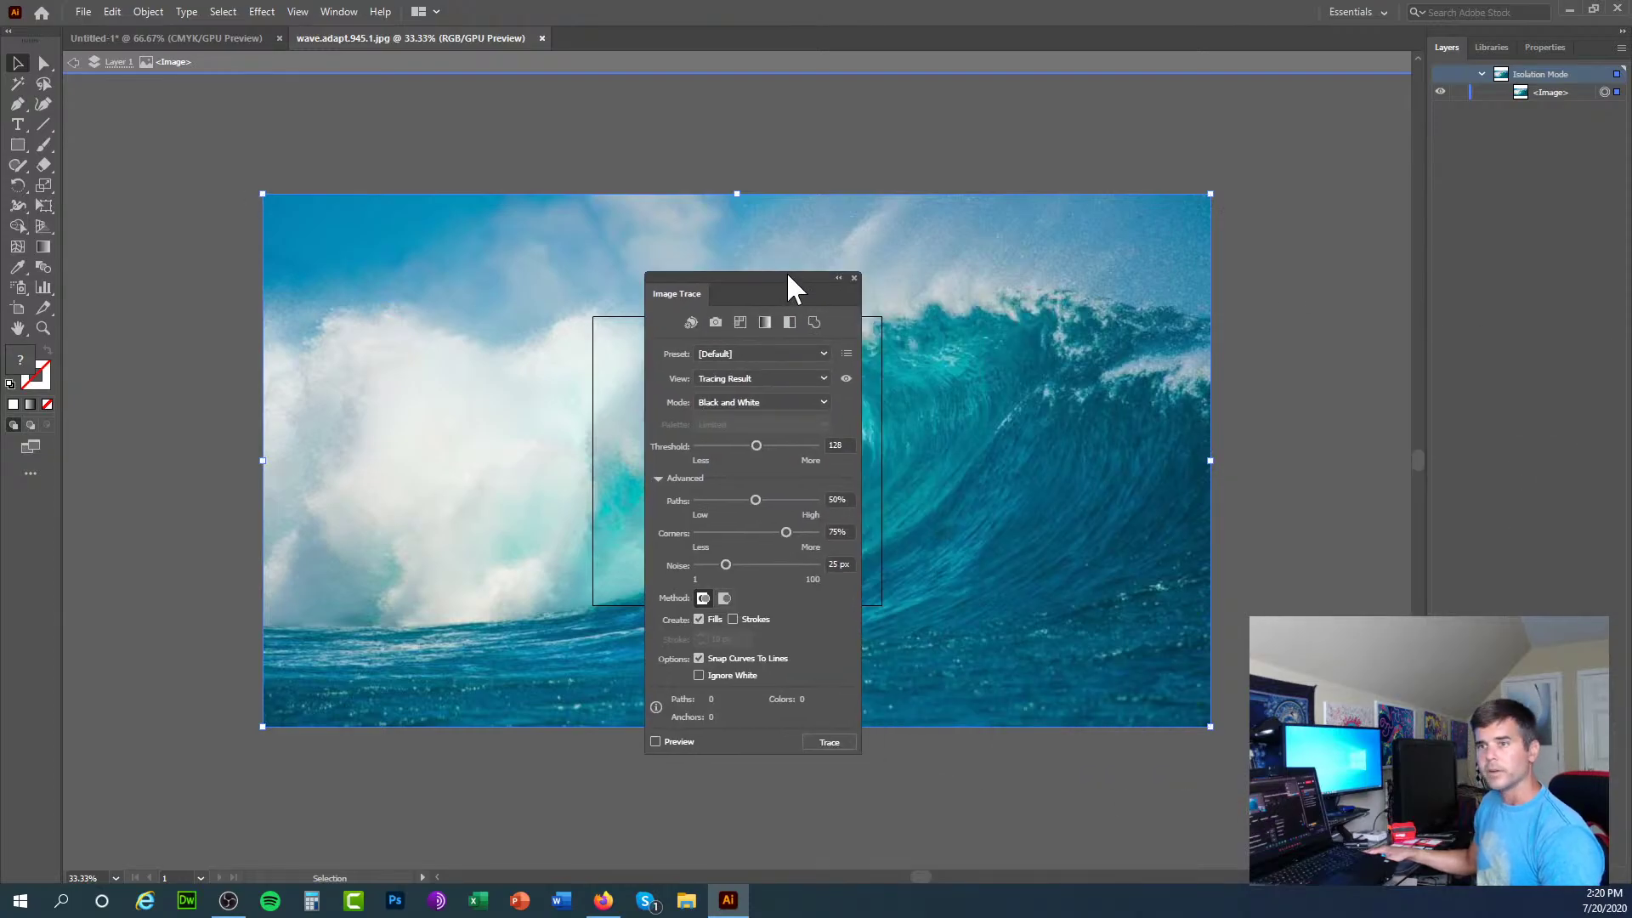
mouse_move(782, 276)
mouse_down()
mouse_move(1423, 150)
mouse_move(1330, 156)
mouse_move(1273, 131)
mouse_up()
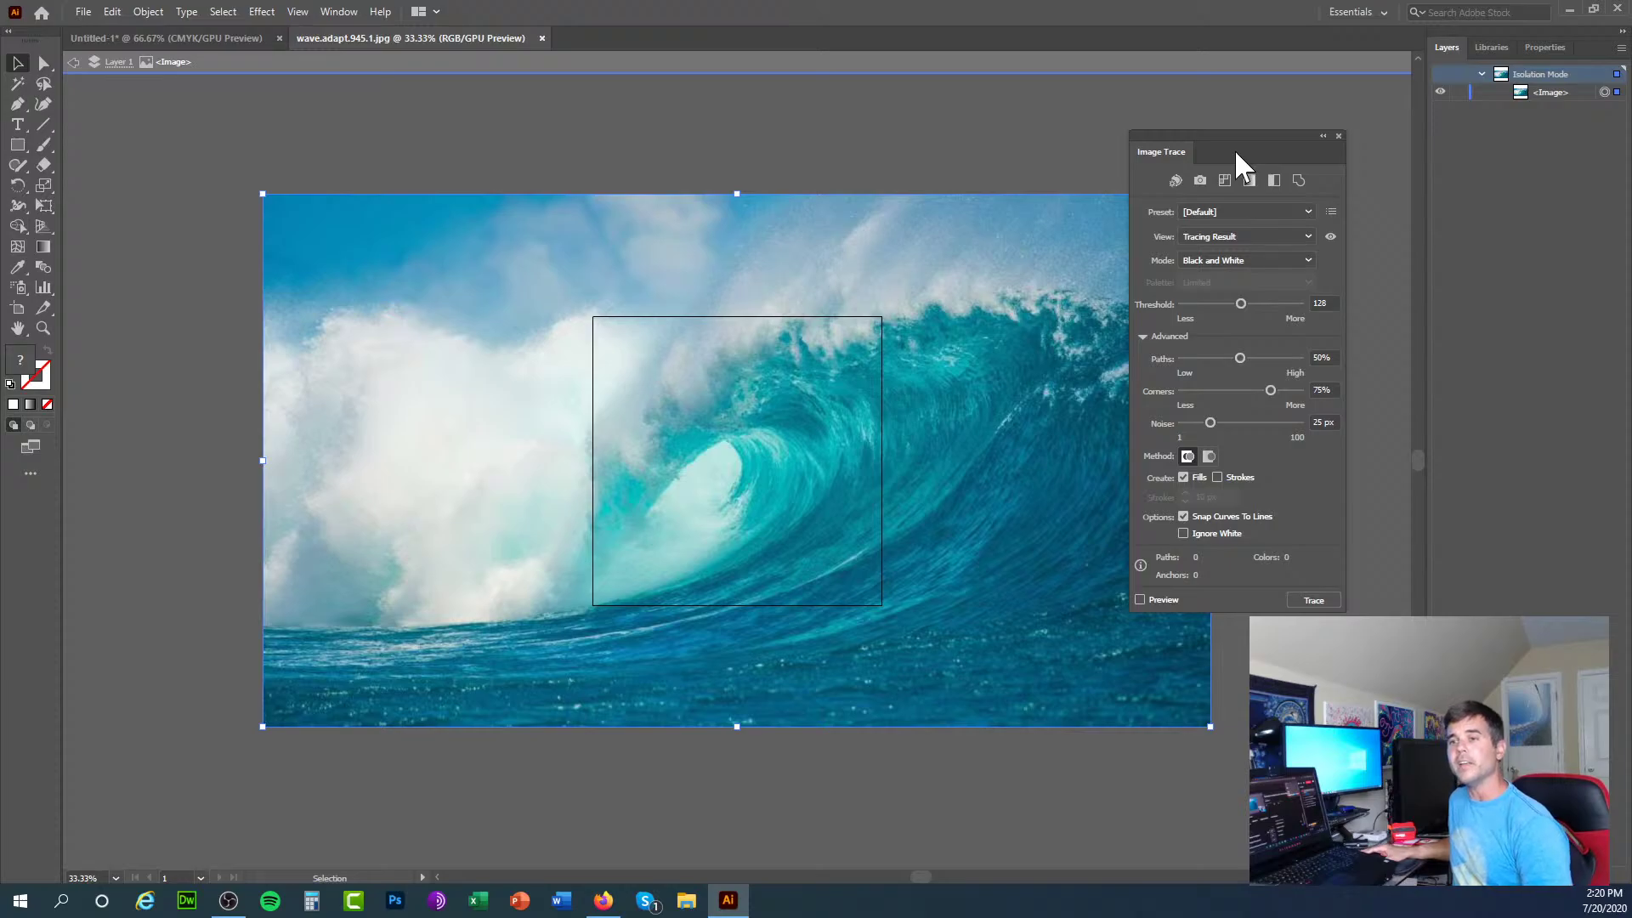
drag(1209, 129, 1302, 119)
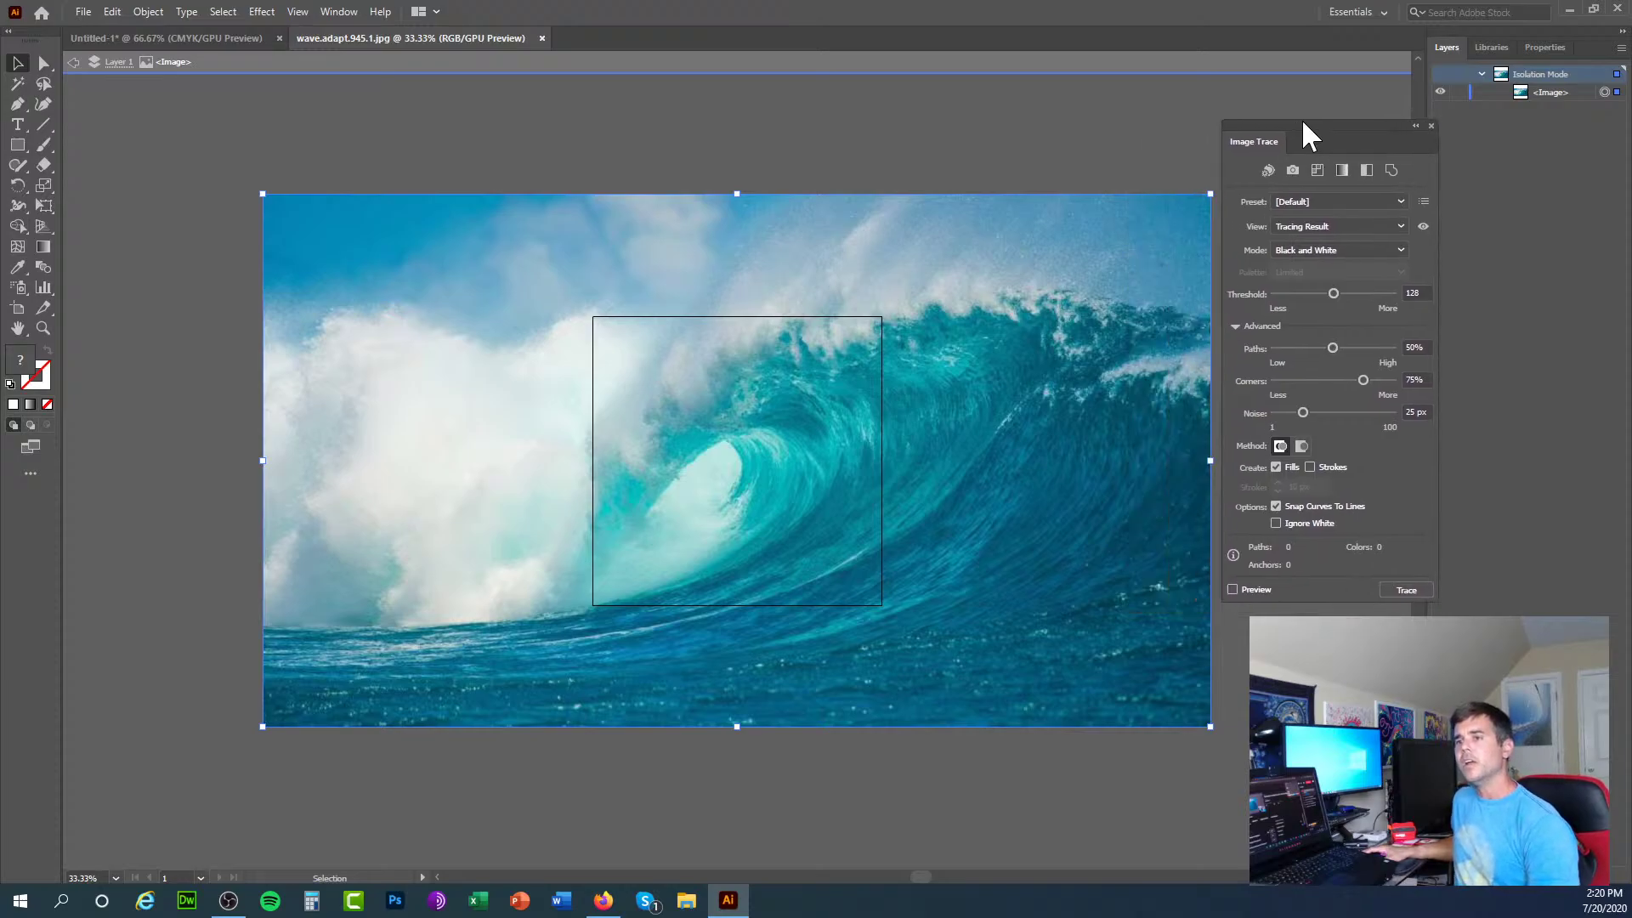
Step: Set the Image Trace mode to Color and trace the wave photo
click(1310, 248)
click(1312, 252)
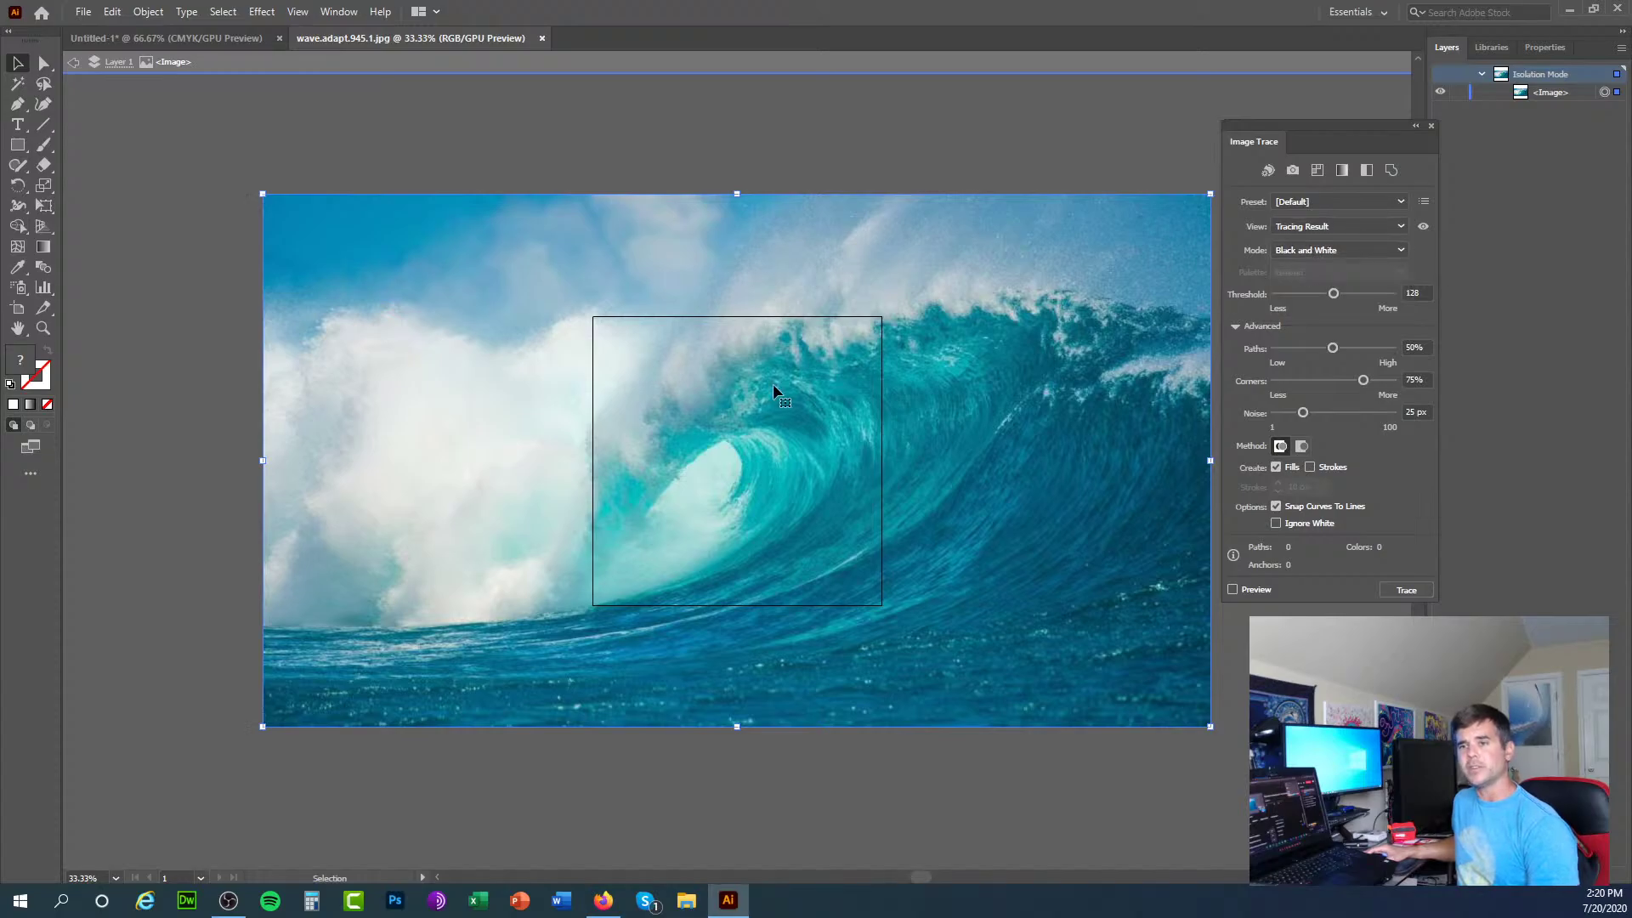
click(1305, 247)
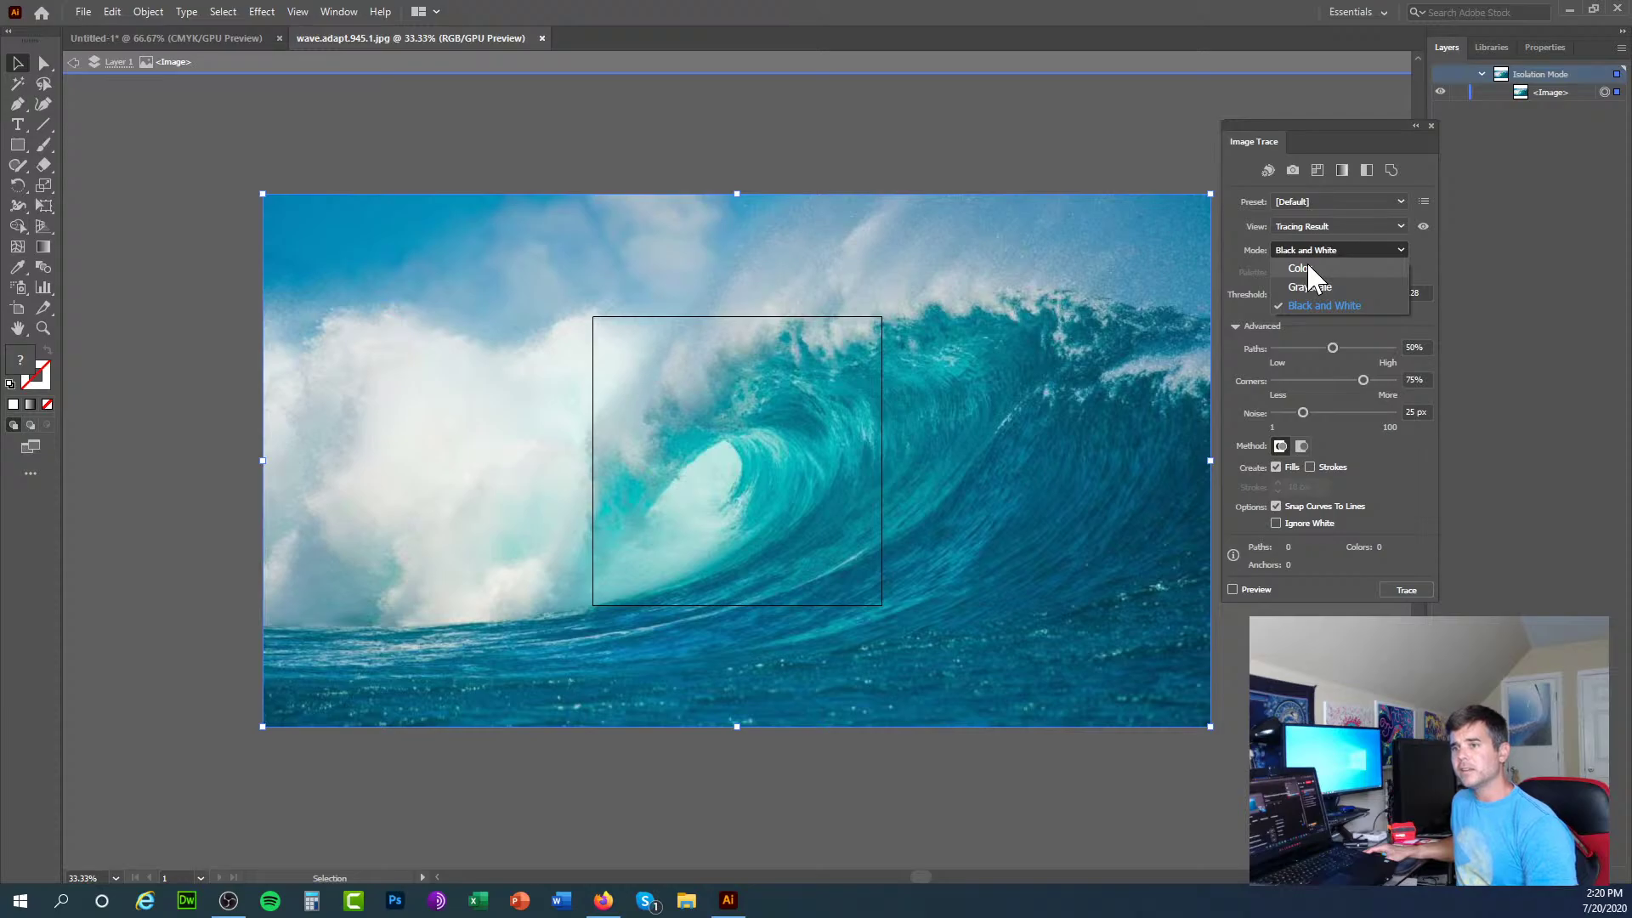
click(1308, 267)
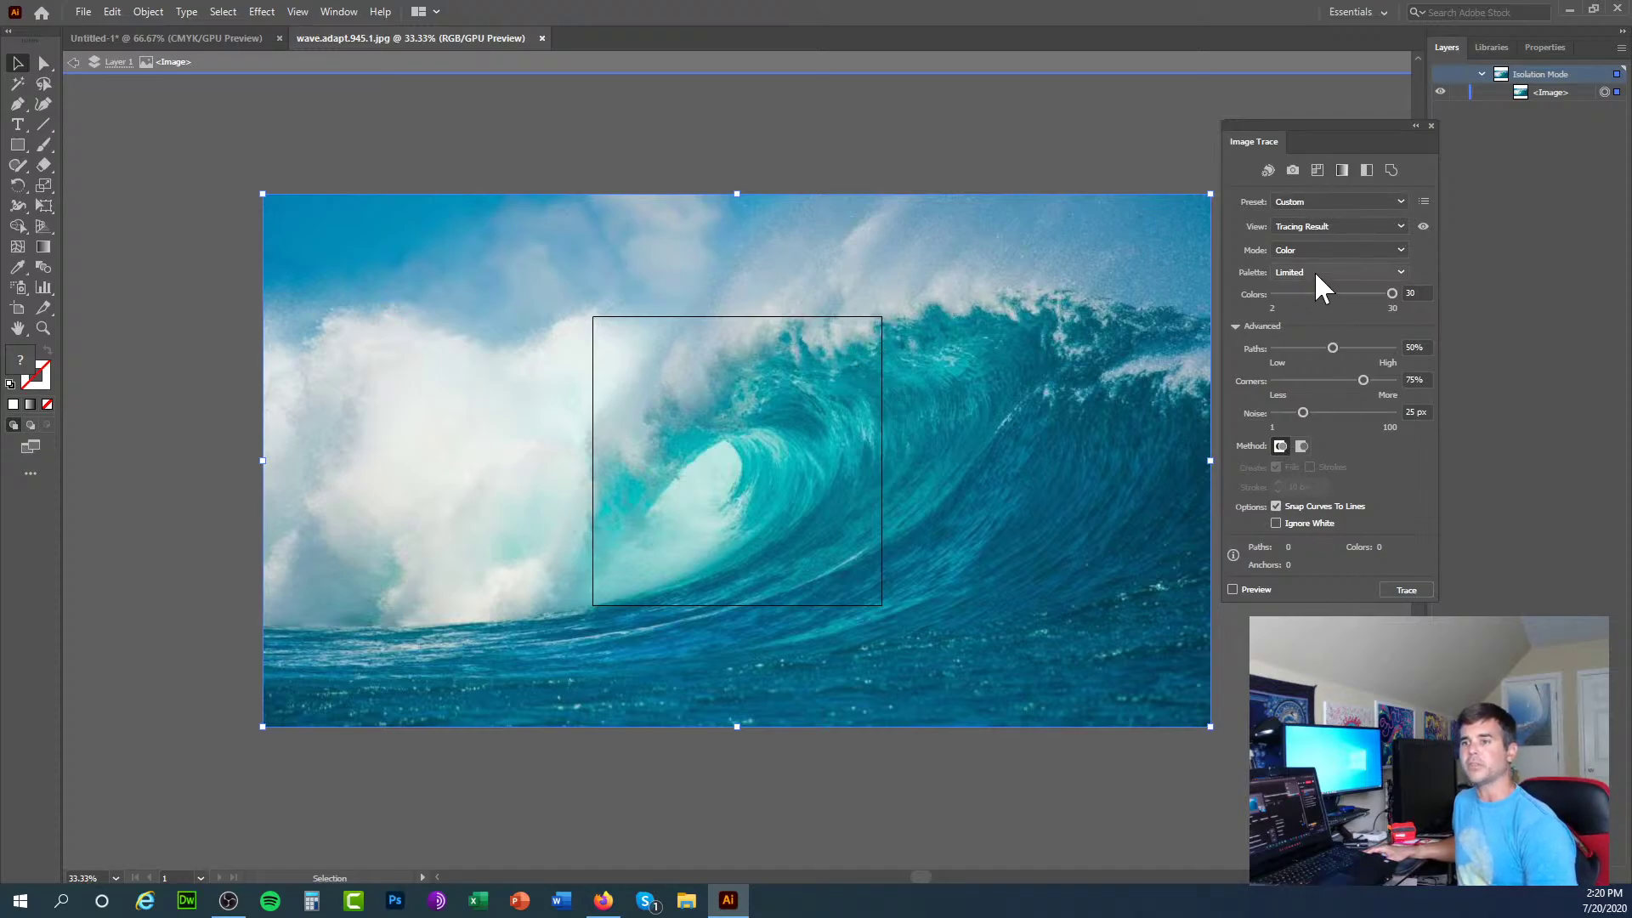
click(1429, 593)
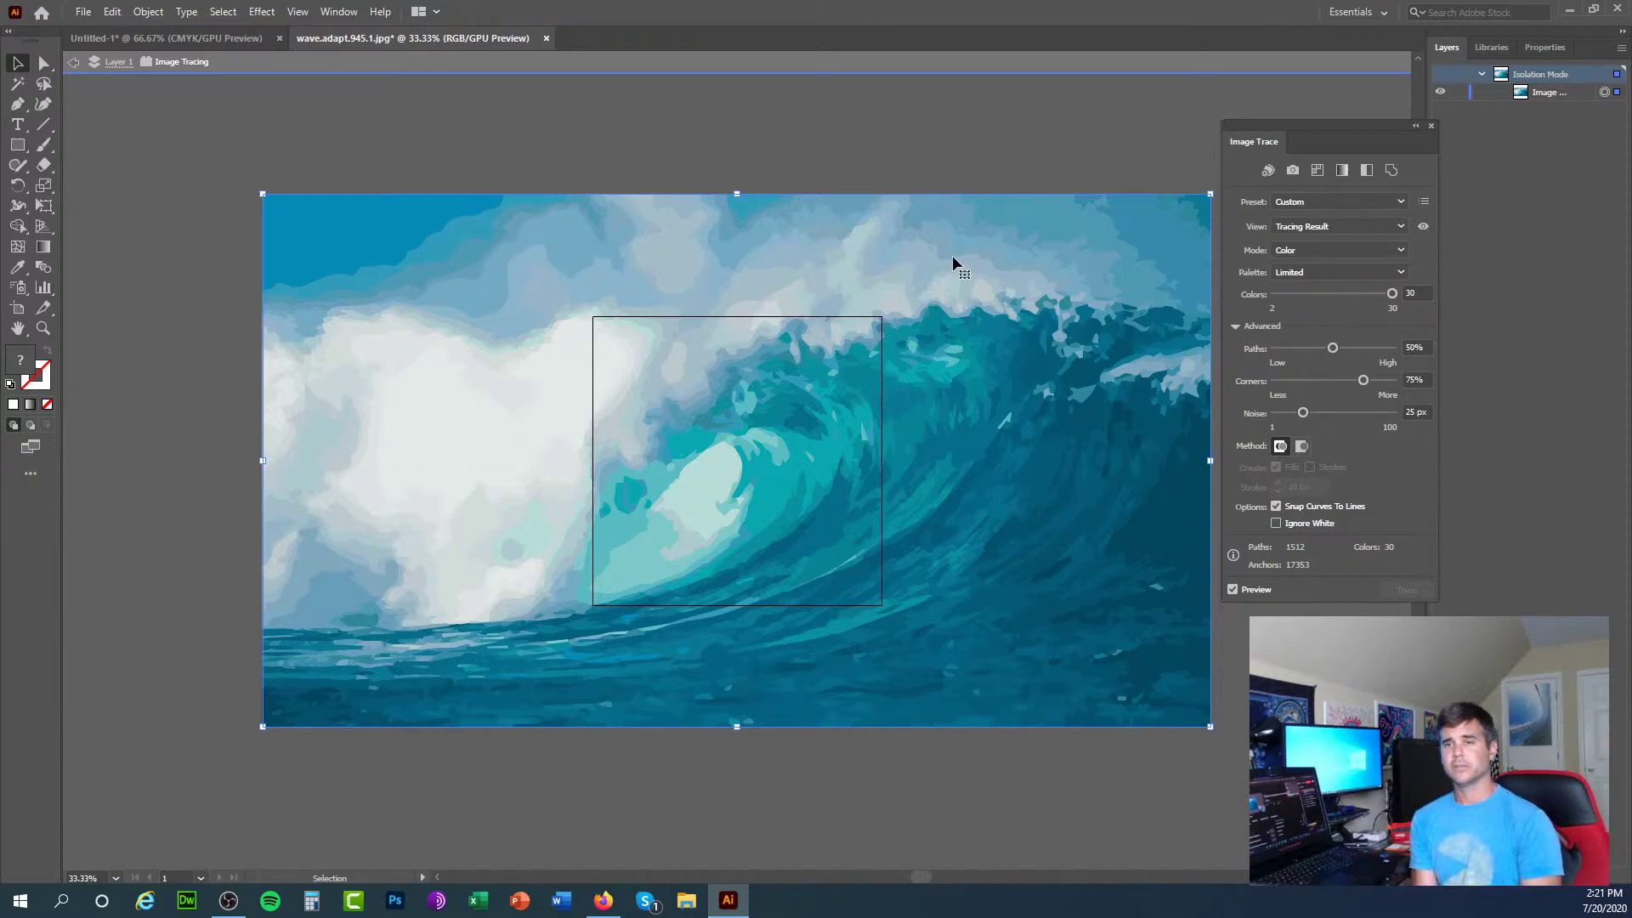
Step: Leave isolation mode and reselect the traced wave image
click(881, 79)
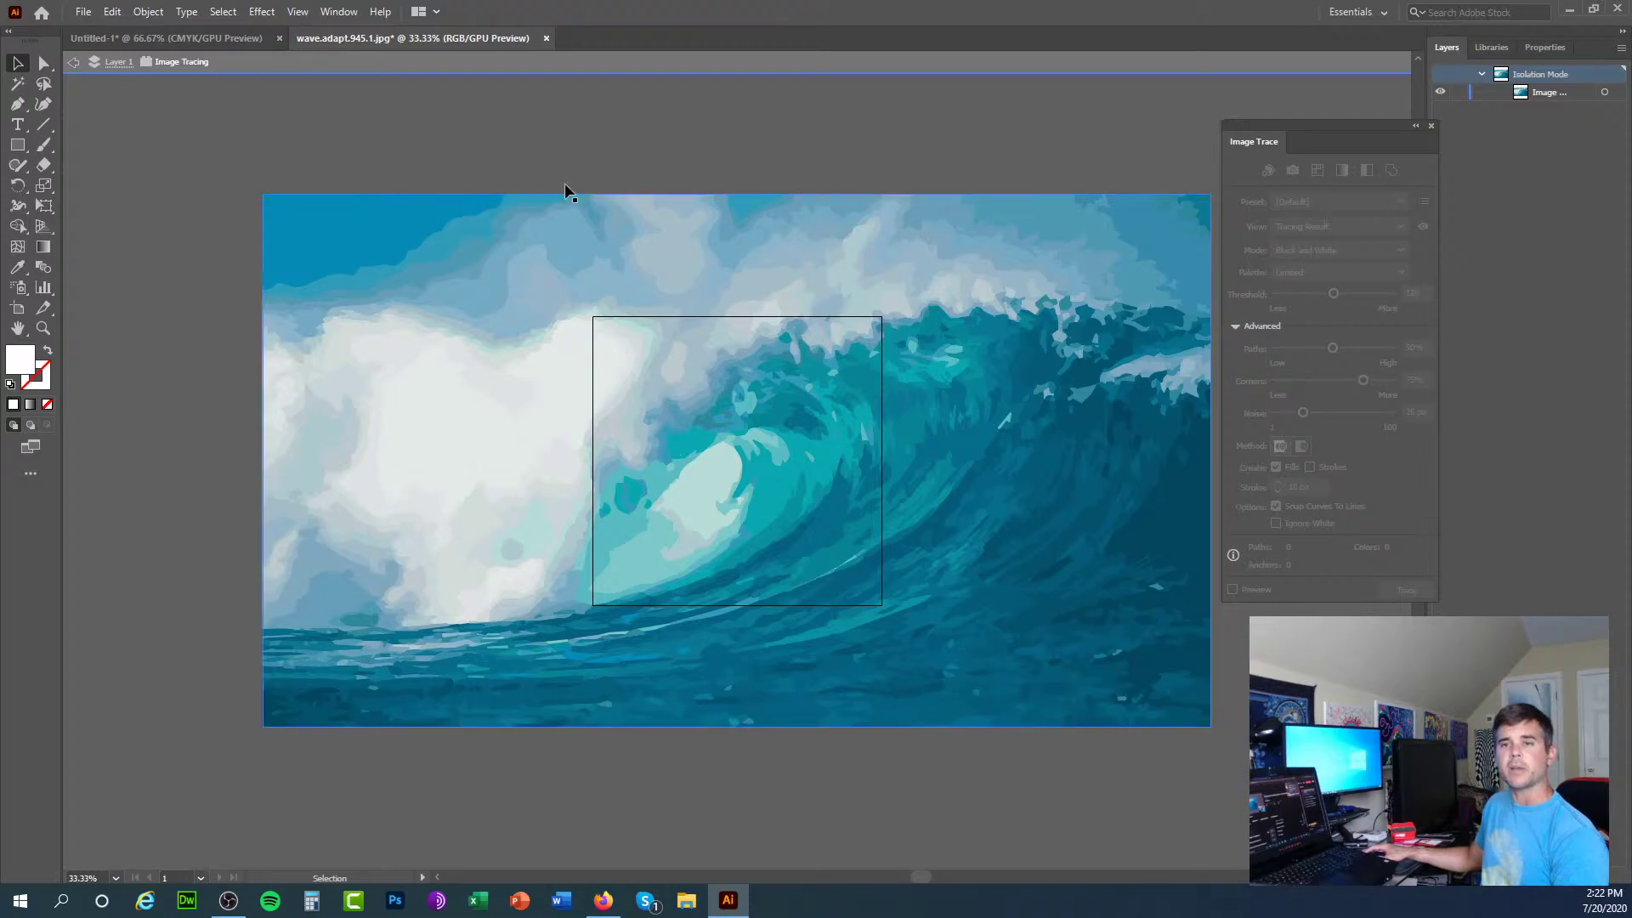
click(72, 62)
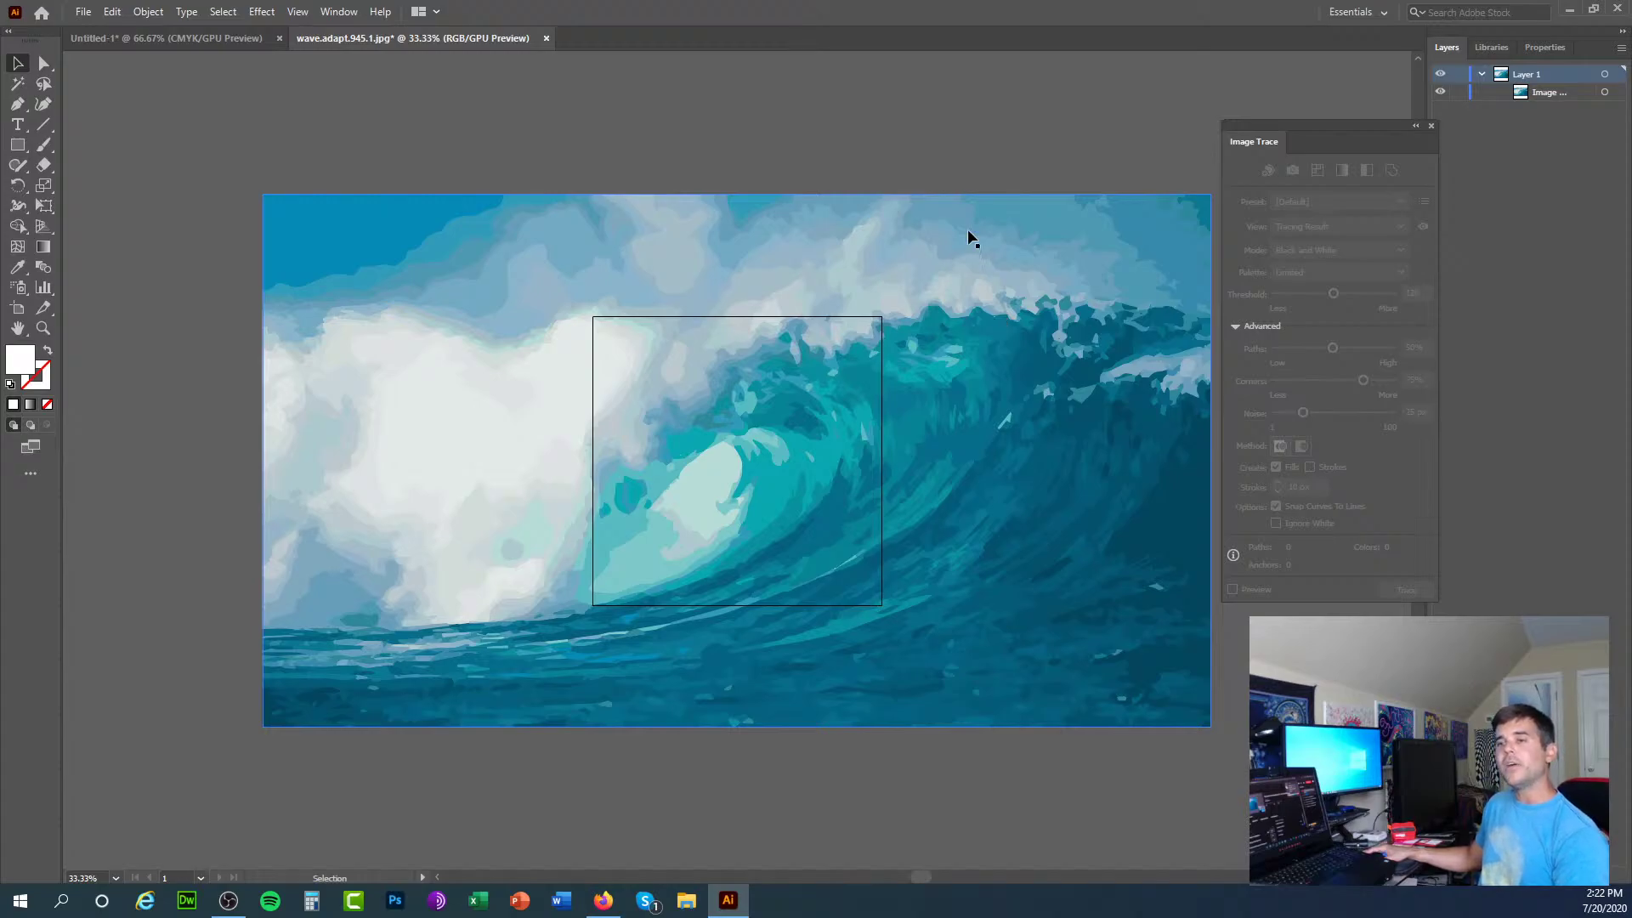
click(960, 336)
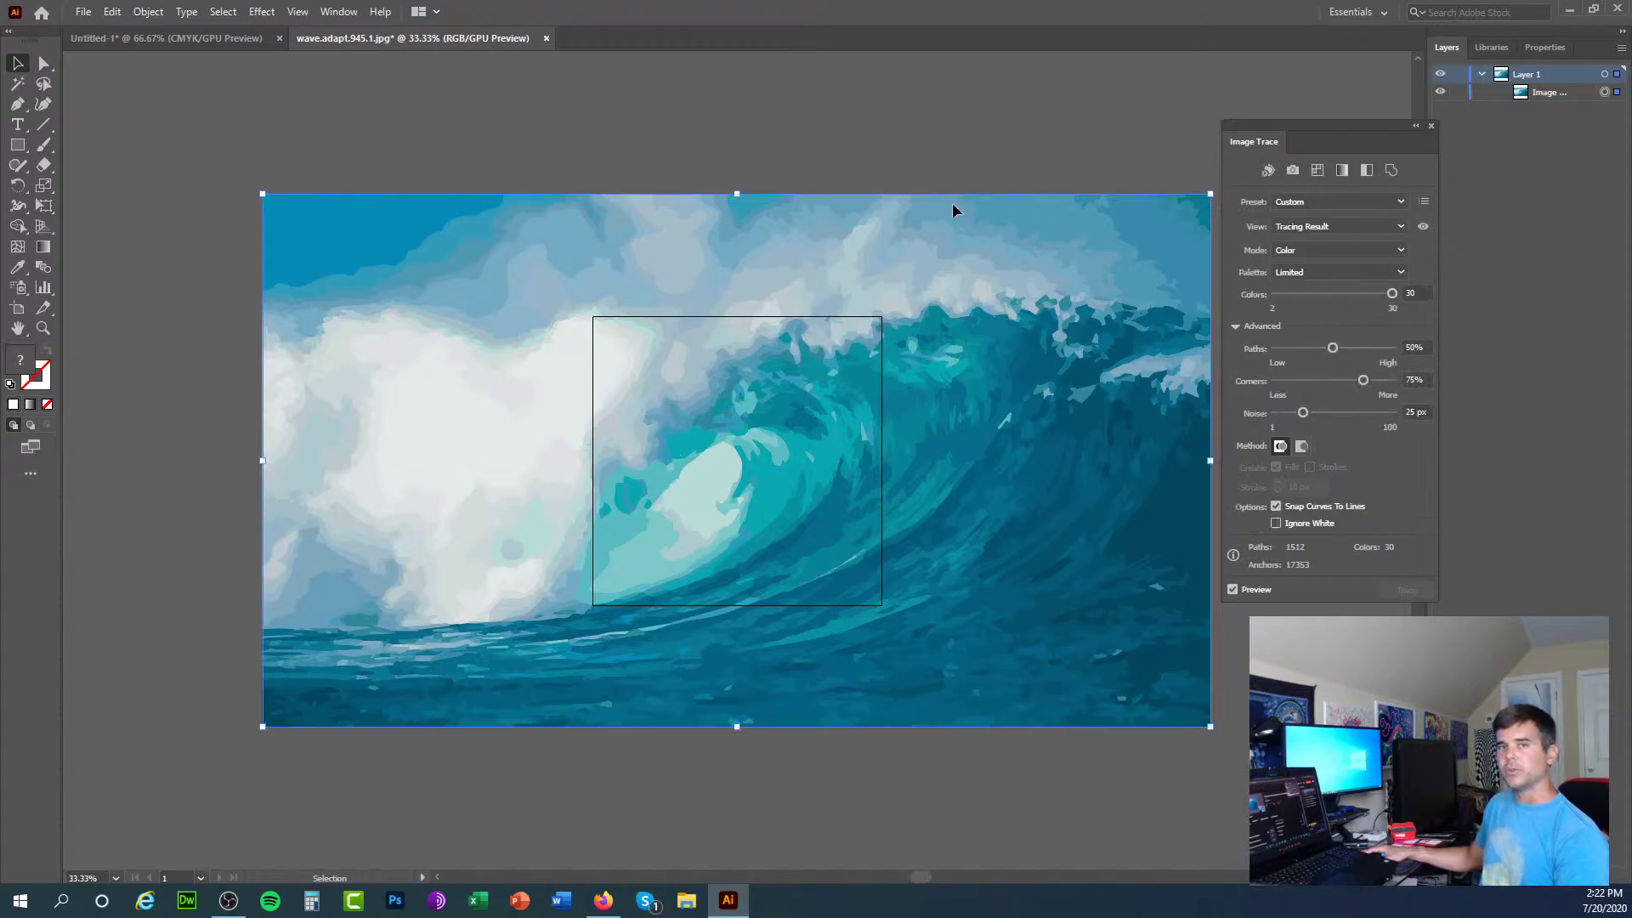
Step: Close the Image Trace settings, and undo the trace and exit isolation mode to return to the original wave photo
click(1432, 125)
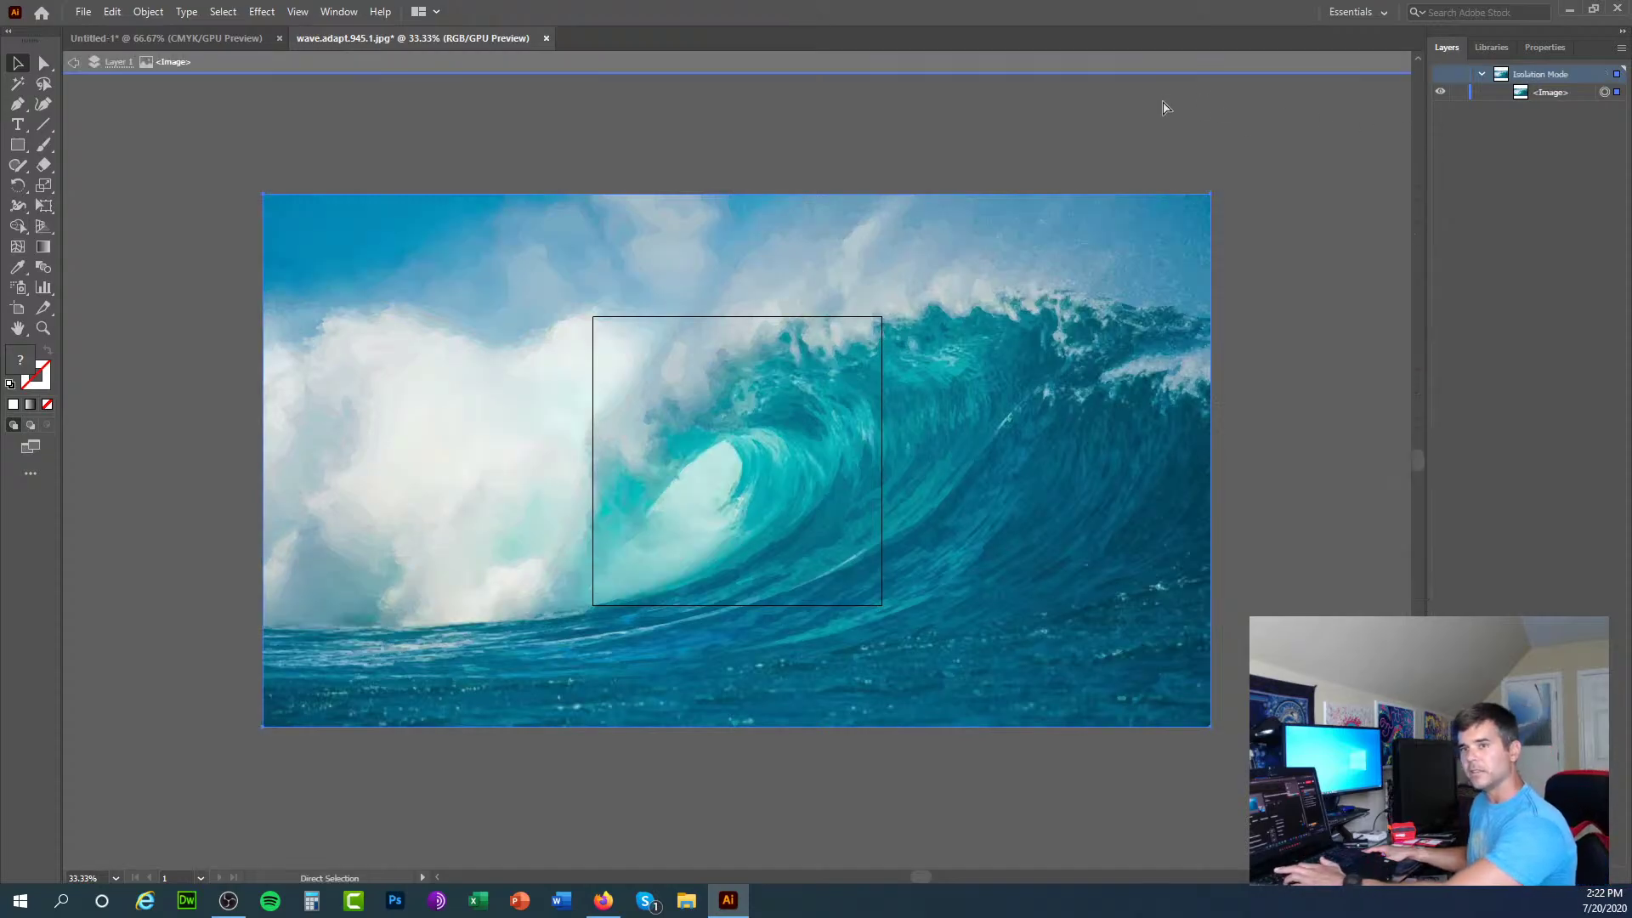
click(74, 64)
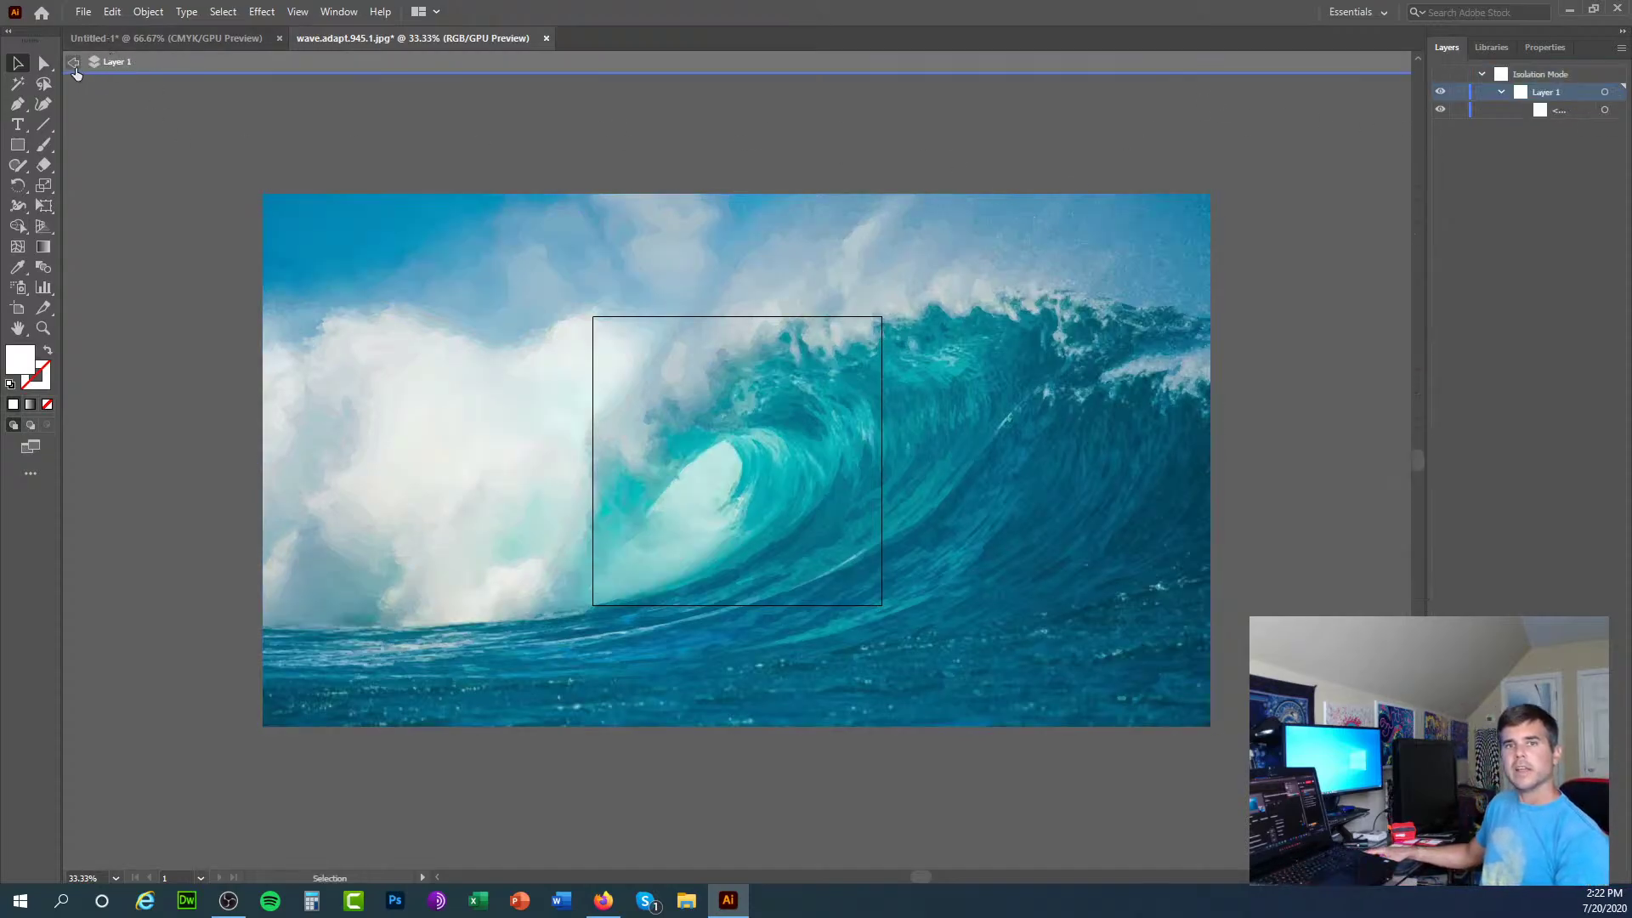
click(74, 66)
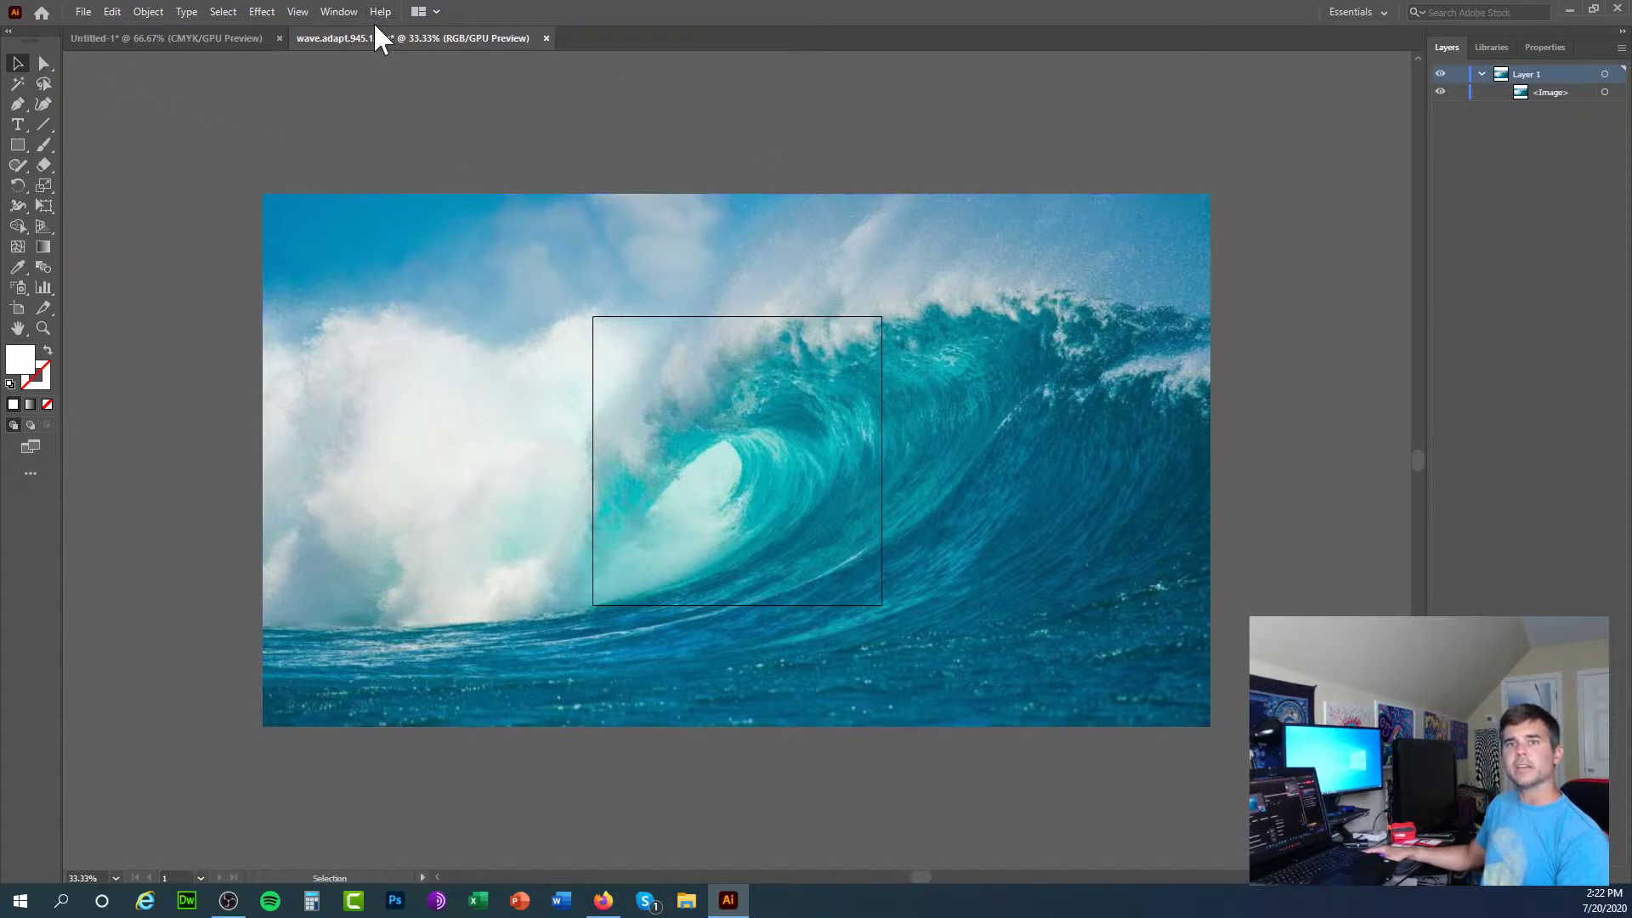
click(338, 11)
click(439, 483)
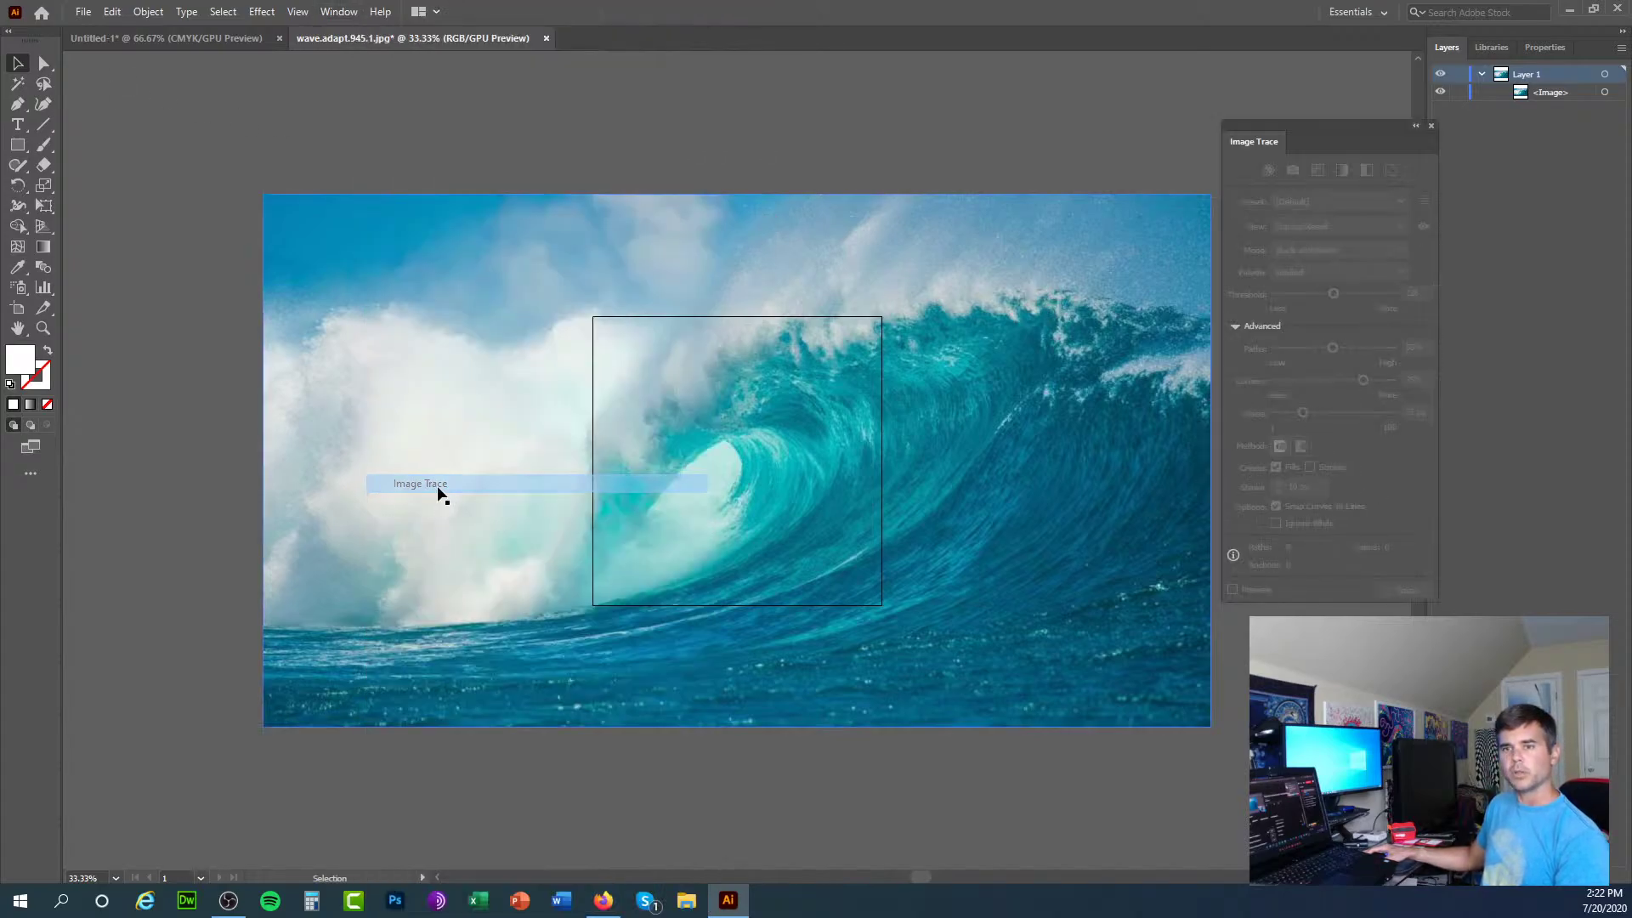
click(964, 250)
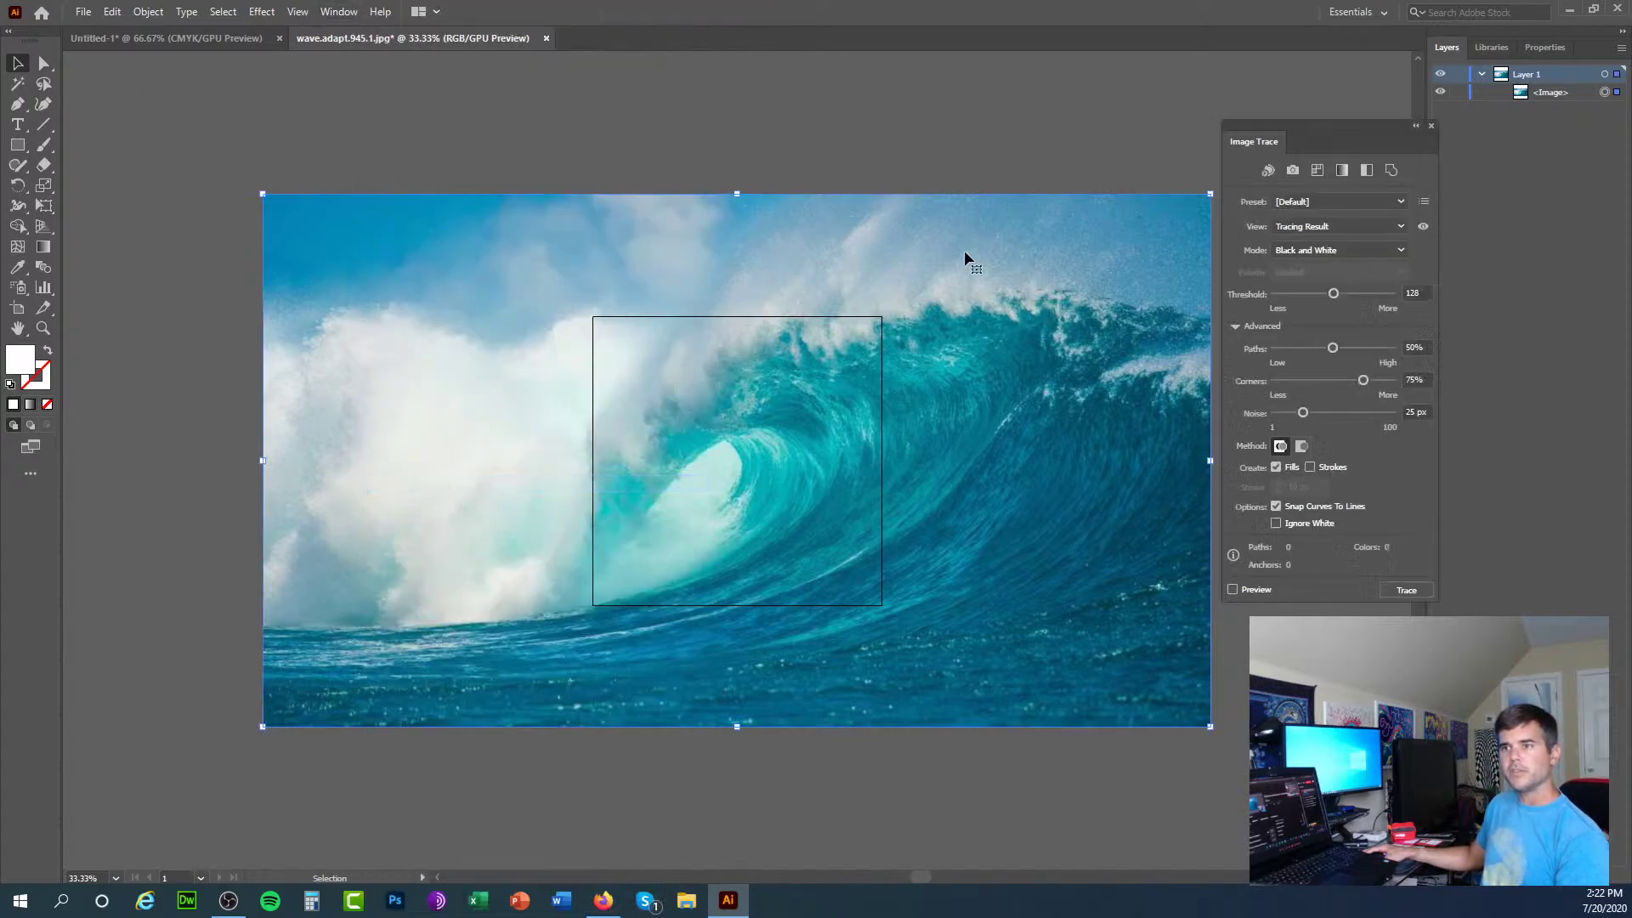
click(1432, 125)
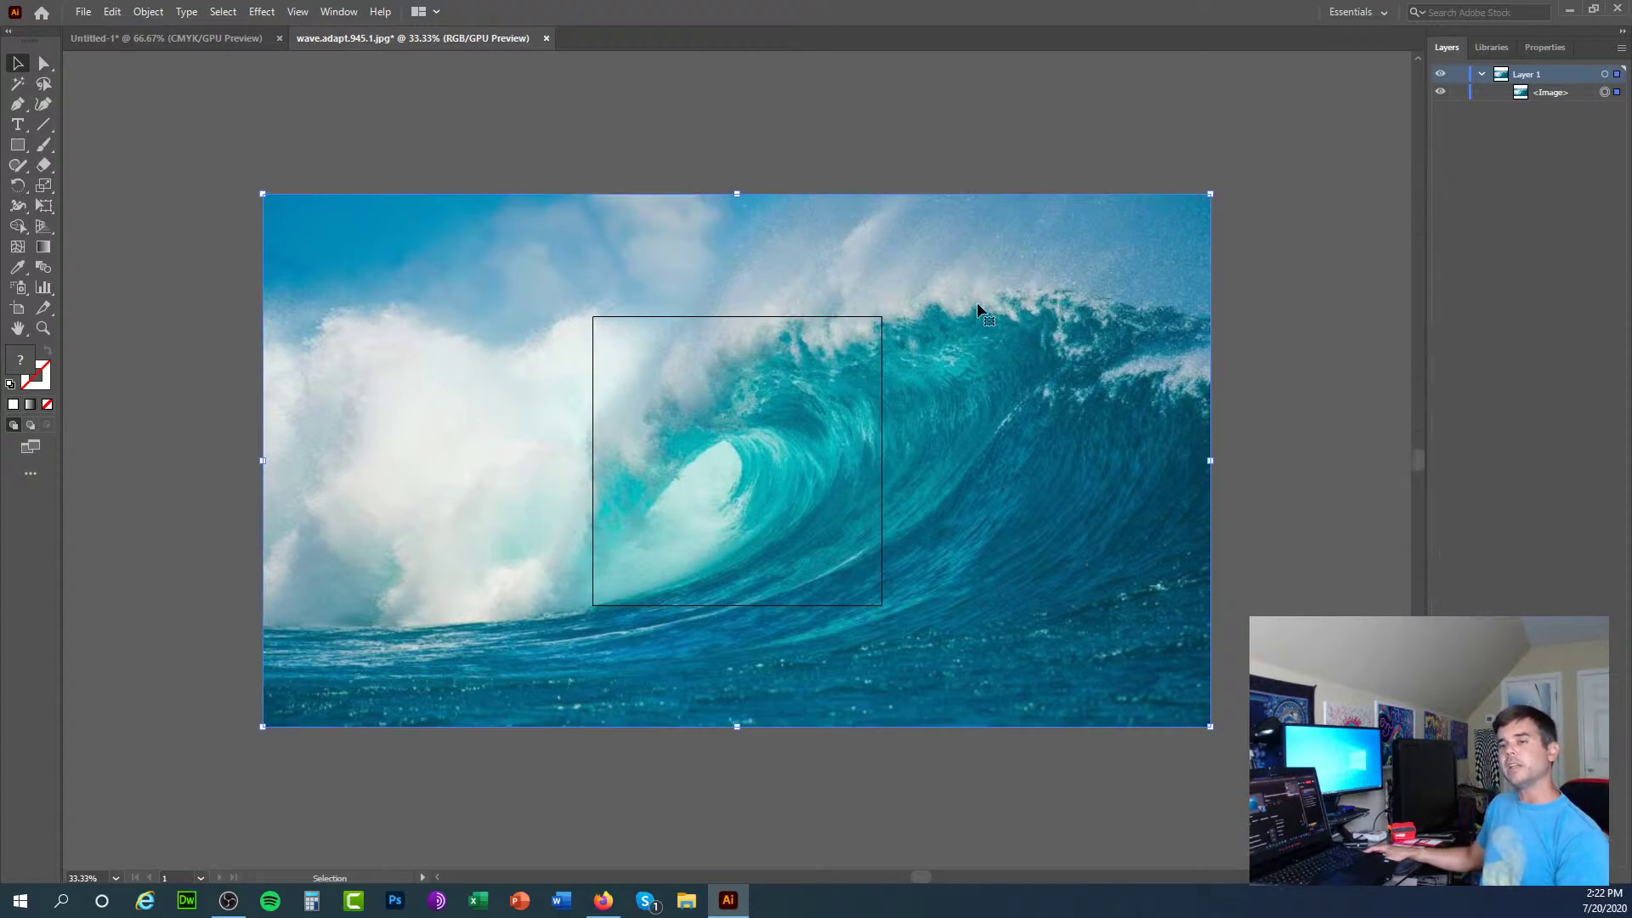
Step: Open the Image Trace settings again and move them clear of the wave photo
click(323, 13)
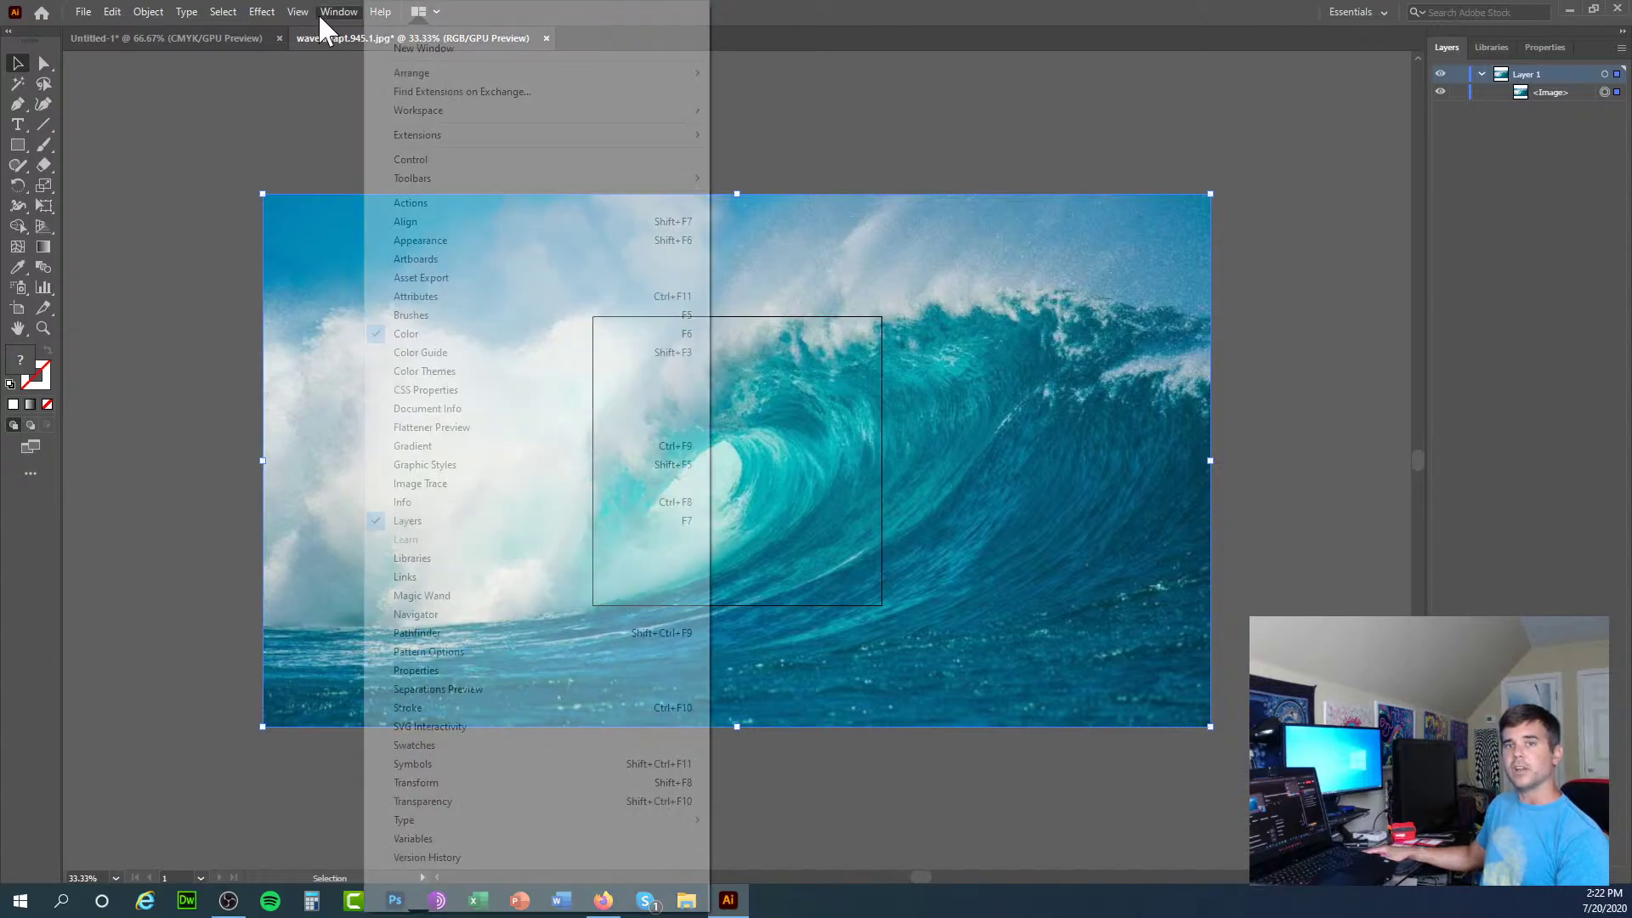
click(434, 483)
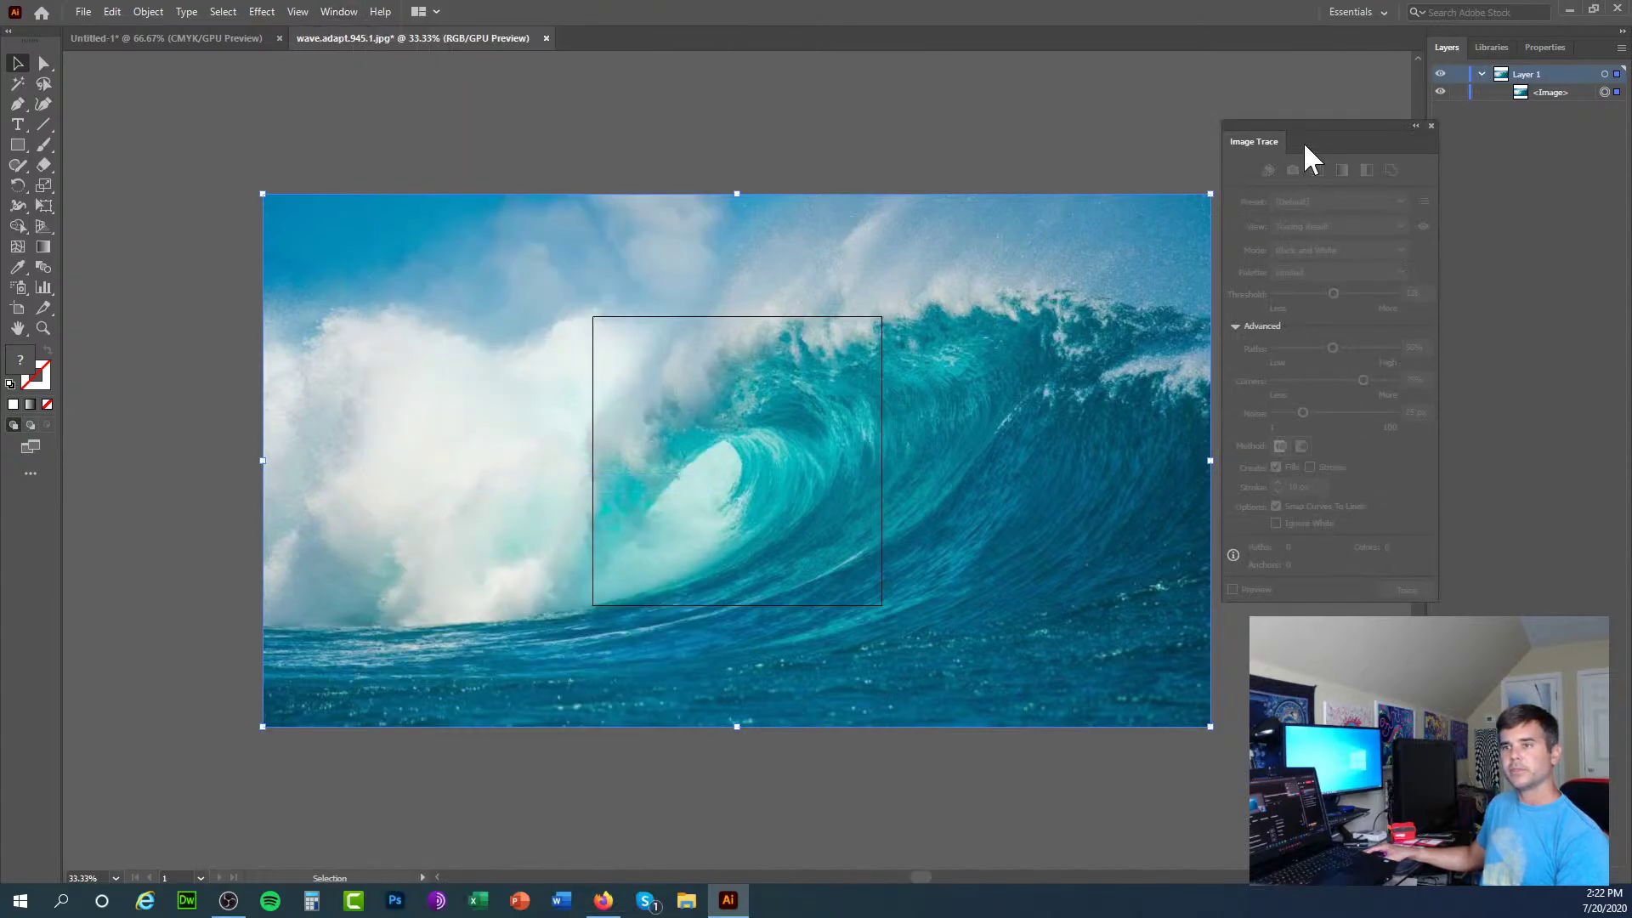
drag(1303, 141, 1354, 141)
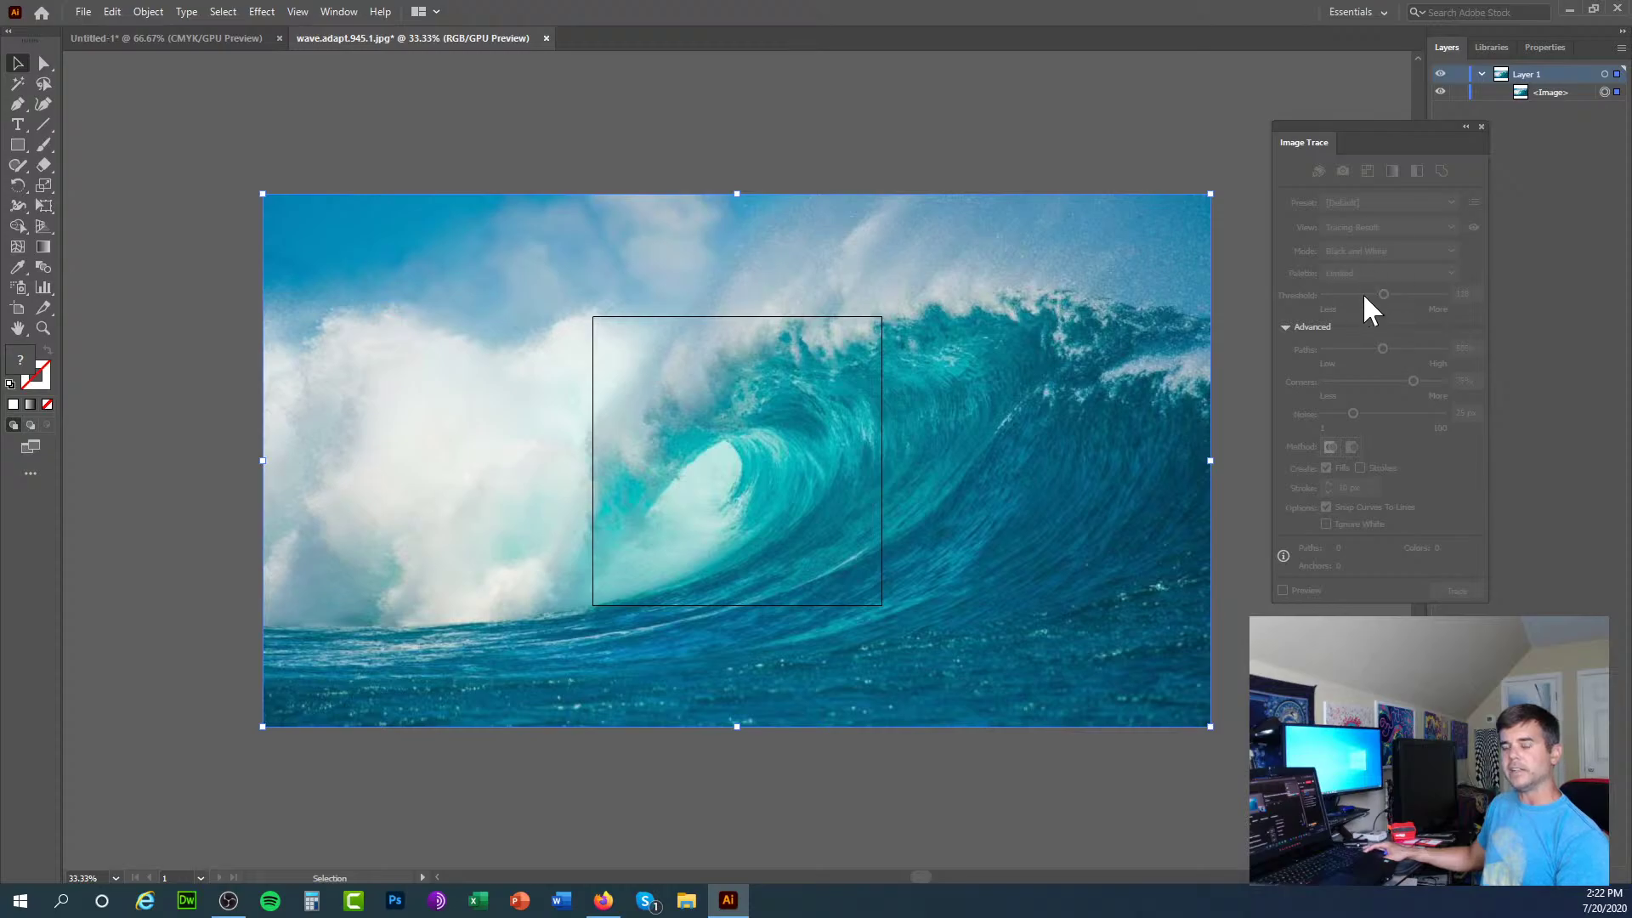
Step: Trace the wave photo with the default Black and White settings, and undo the trace
double_click(1055, 218)
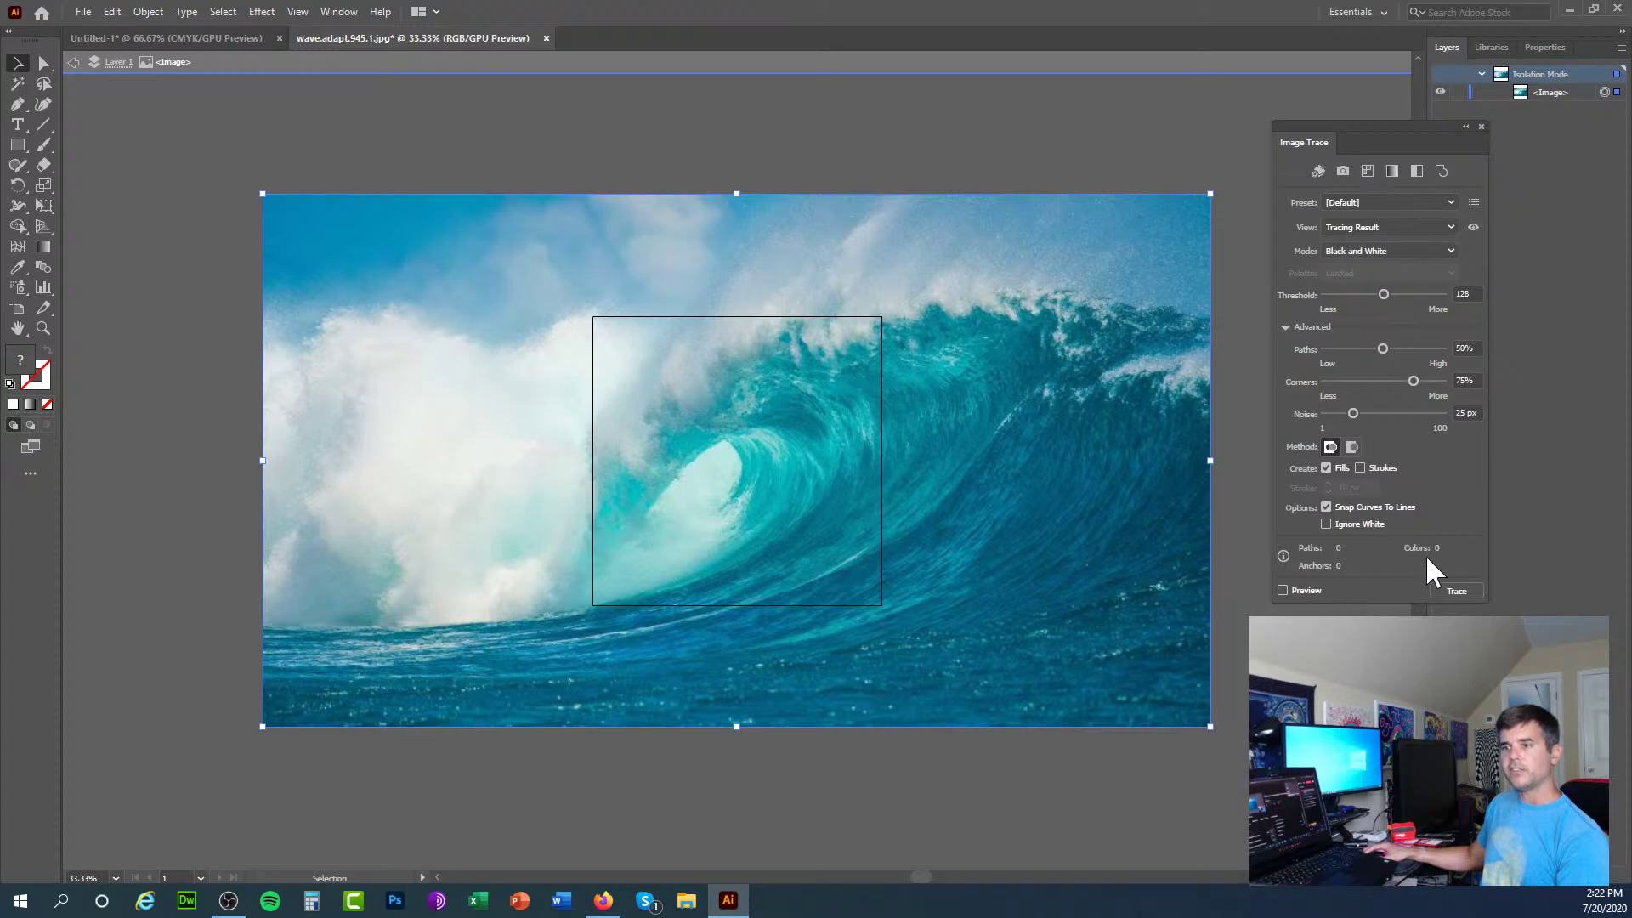
click(1456, 591)
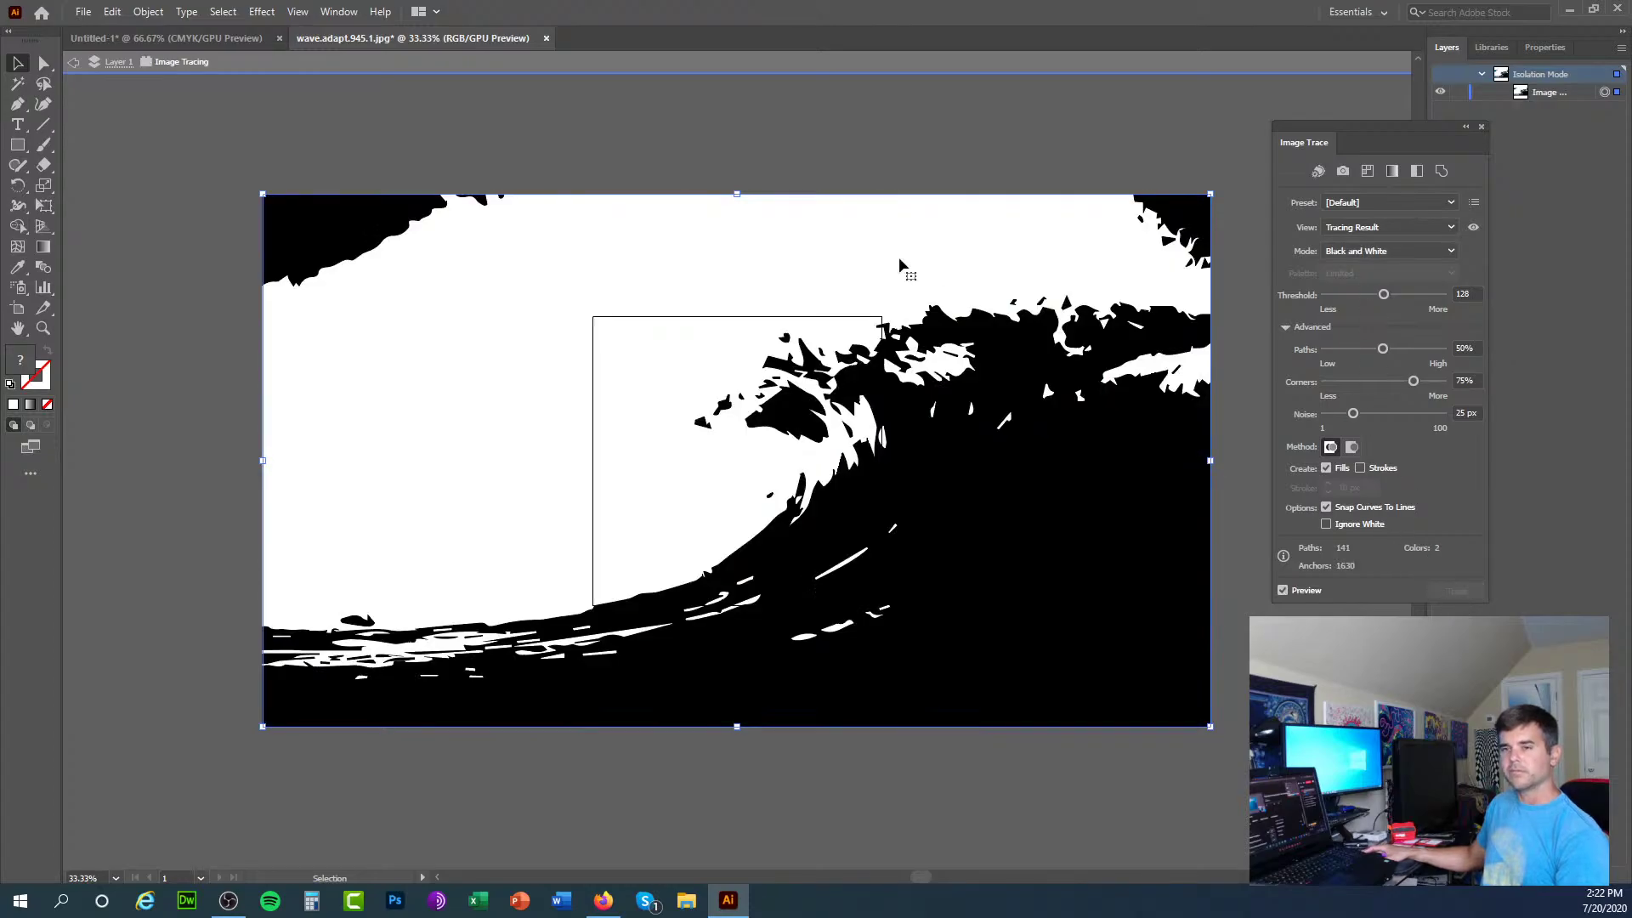
key(ctrl+z)
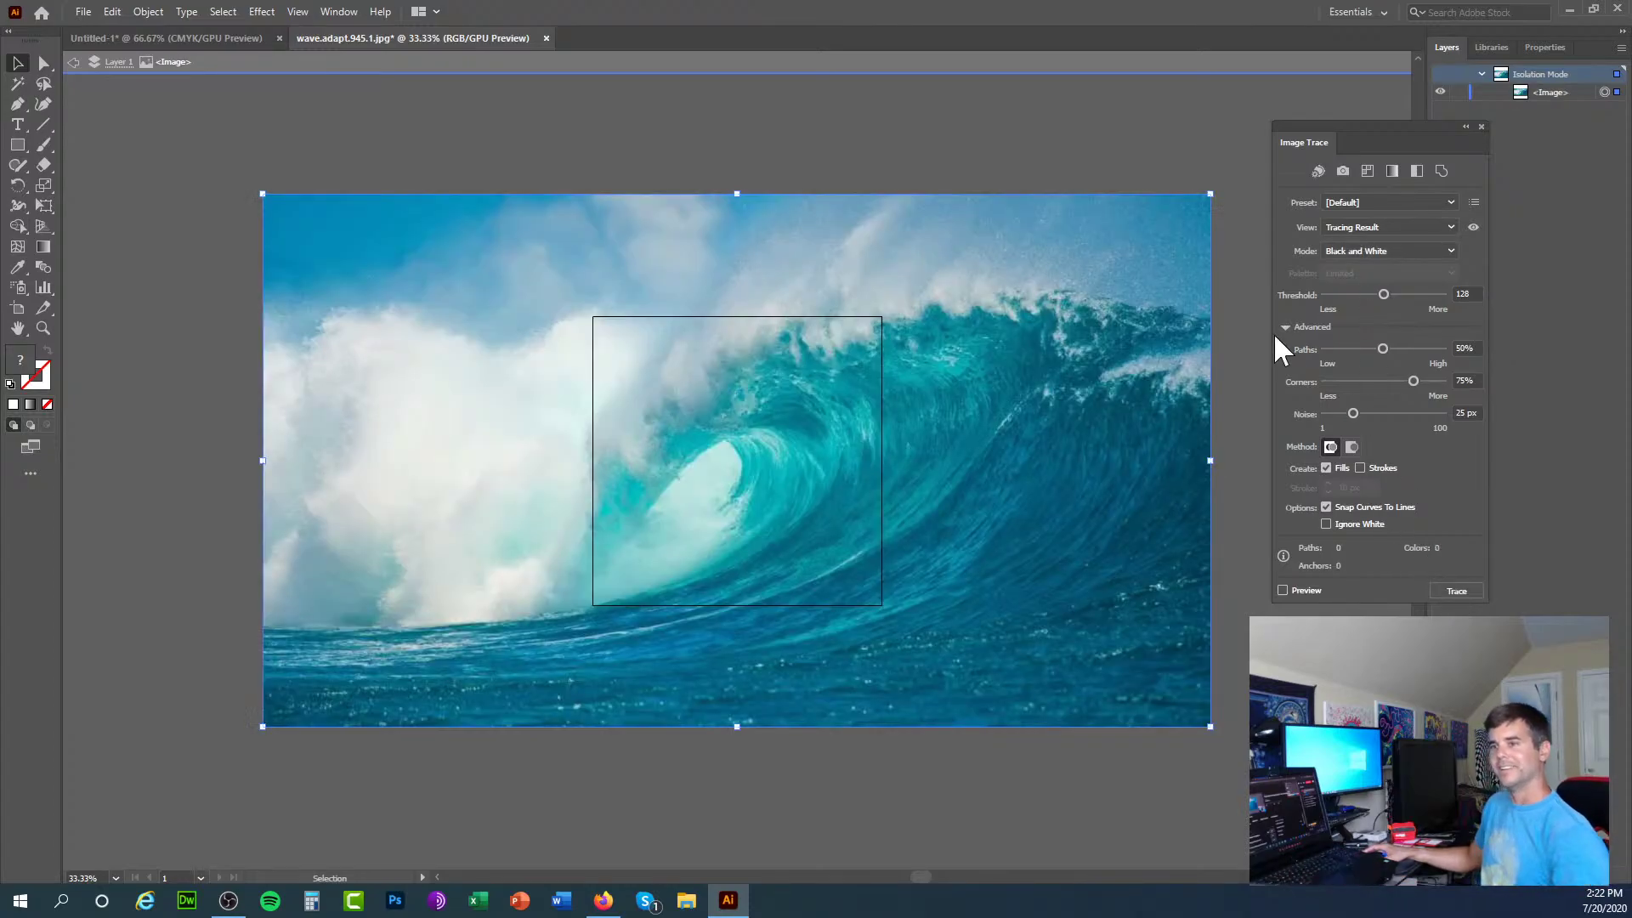
Step: Trace the wave photo in Color mode with a Limited palette of 30 colors, and deselect it
click(1360, 268)
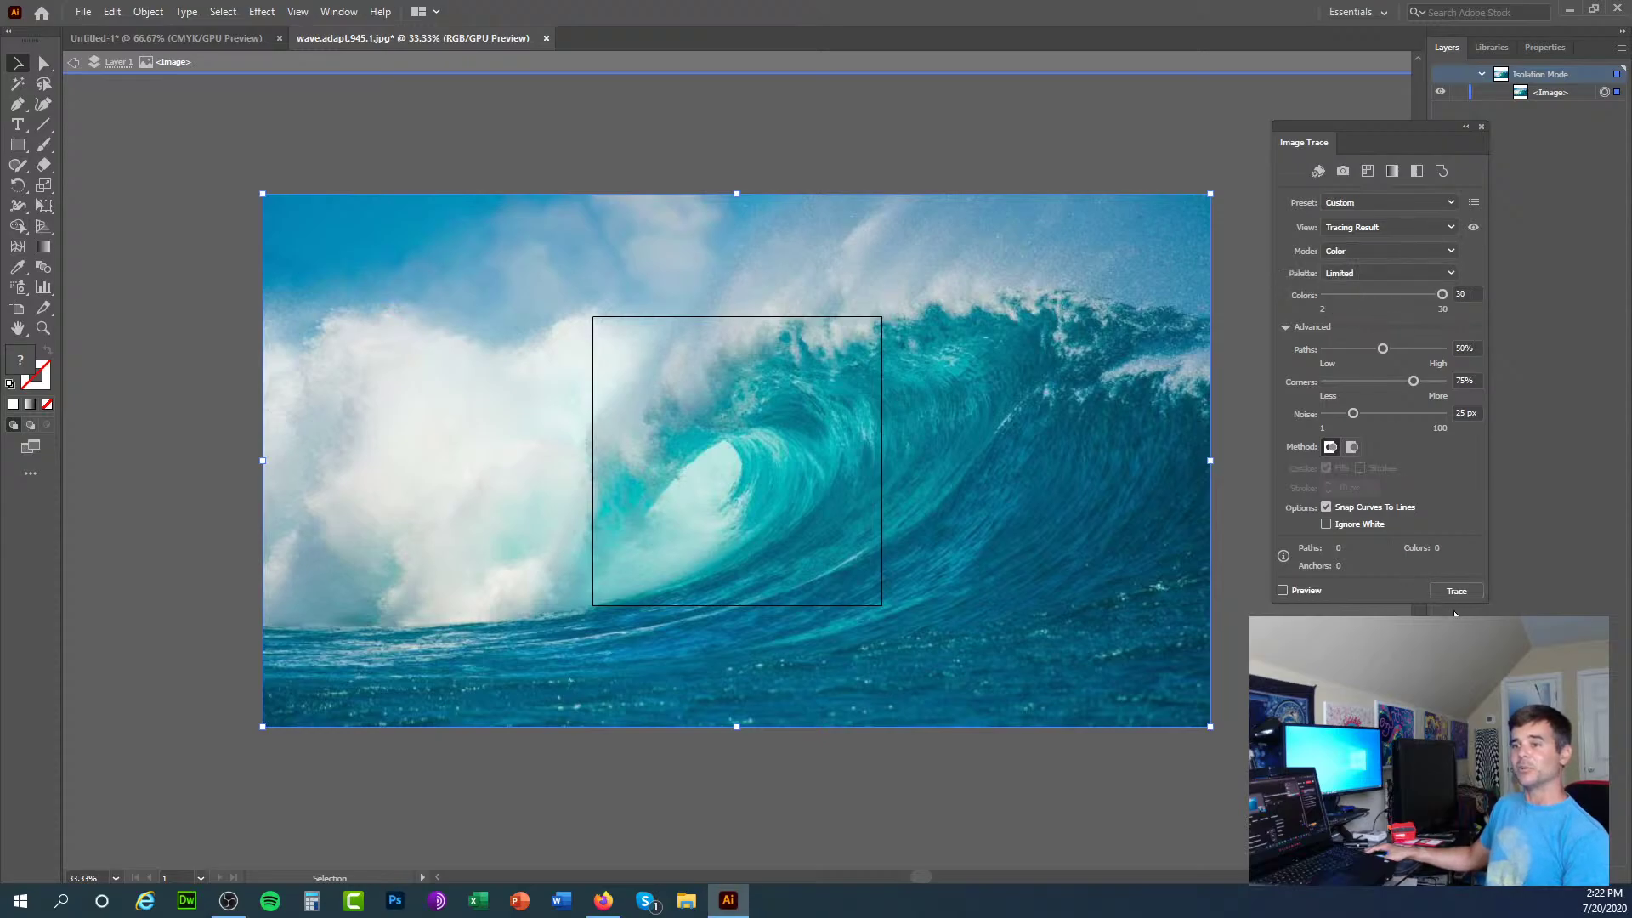
click(1454, 590)
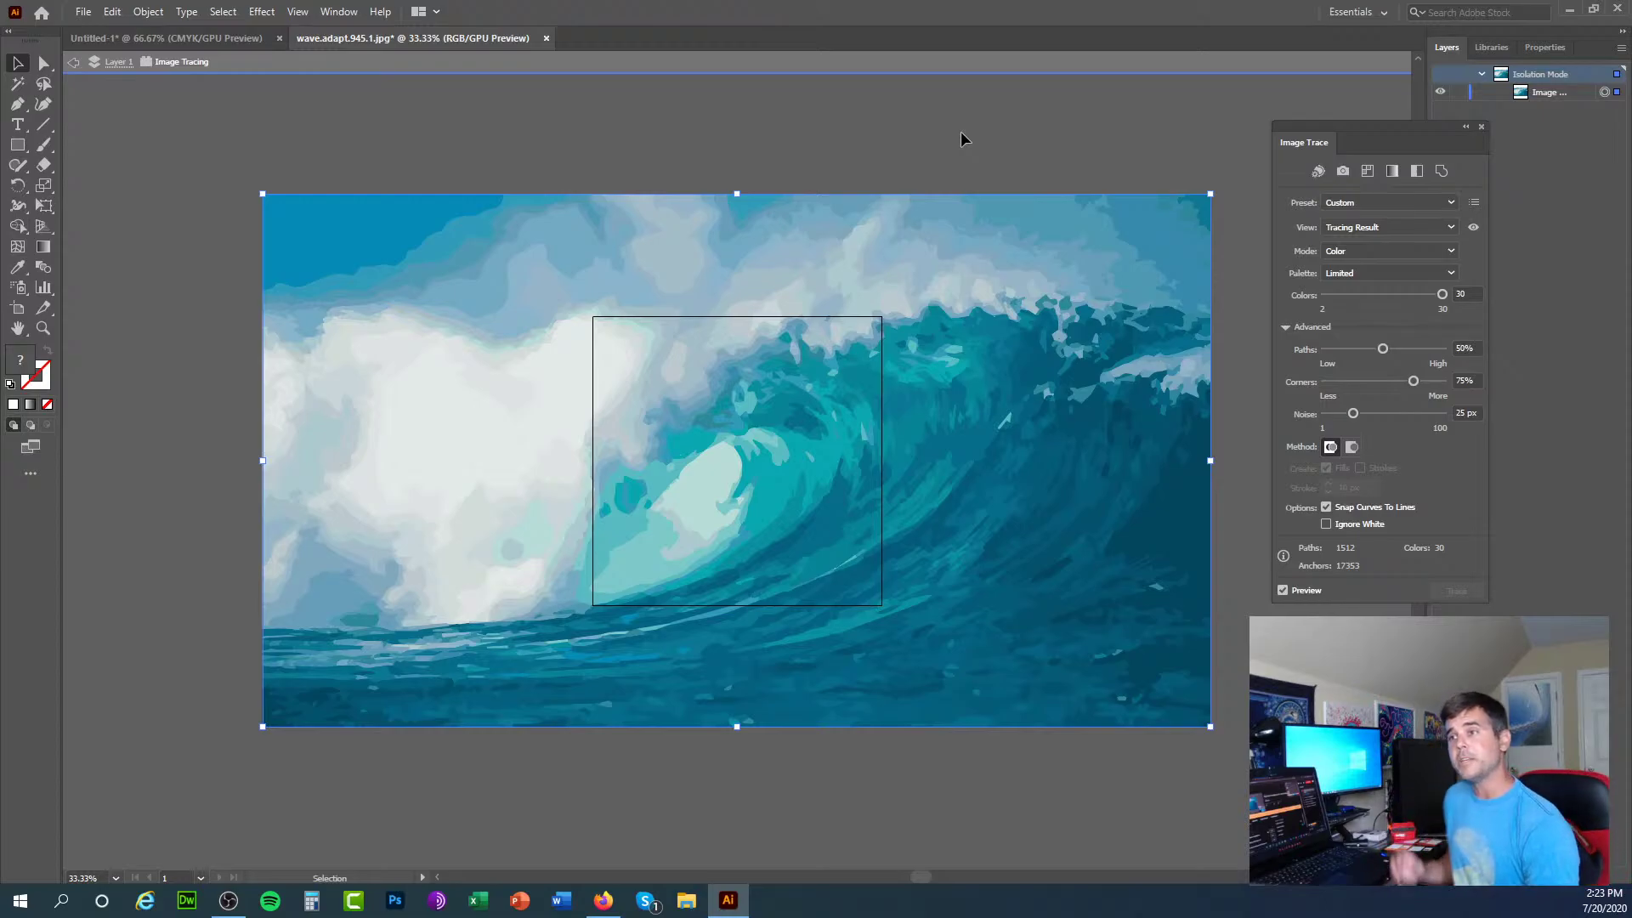
click(724, 134)
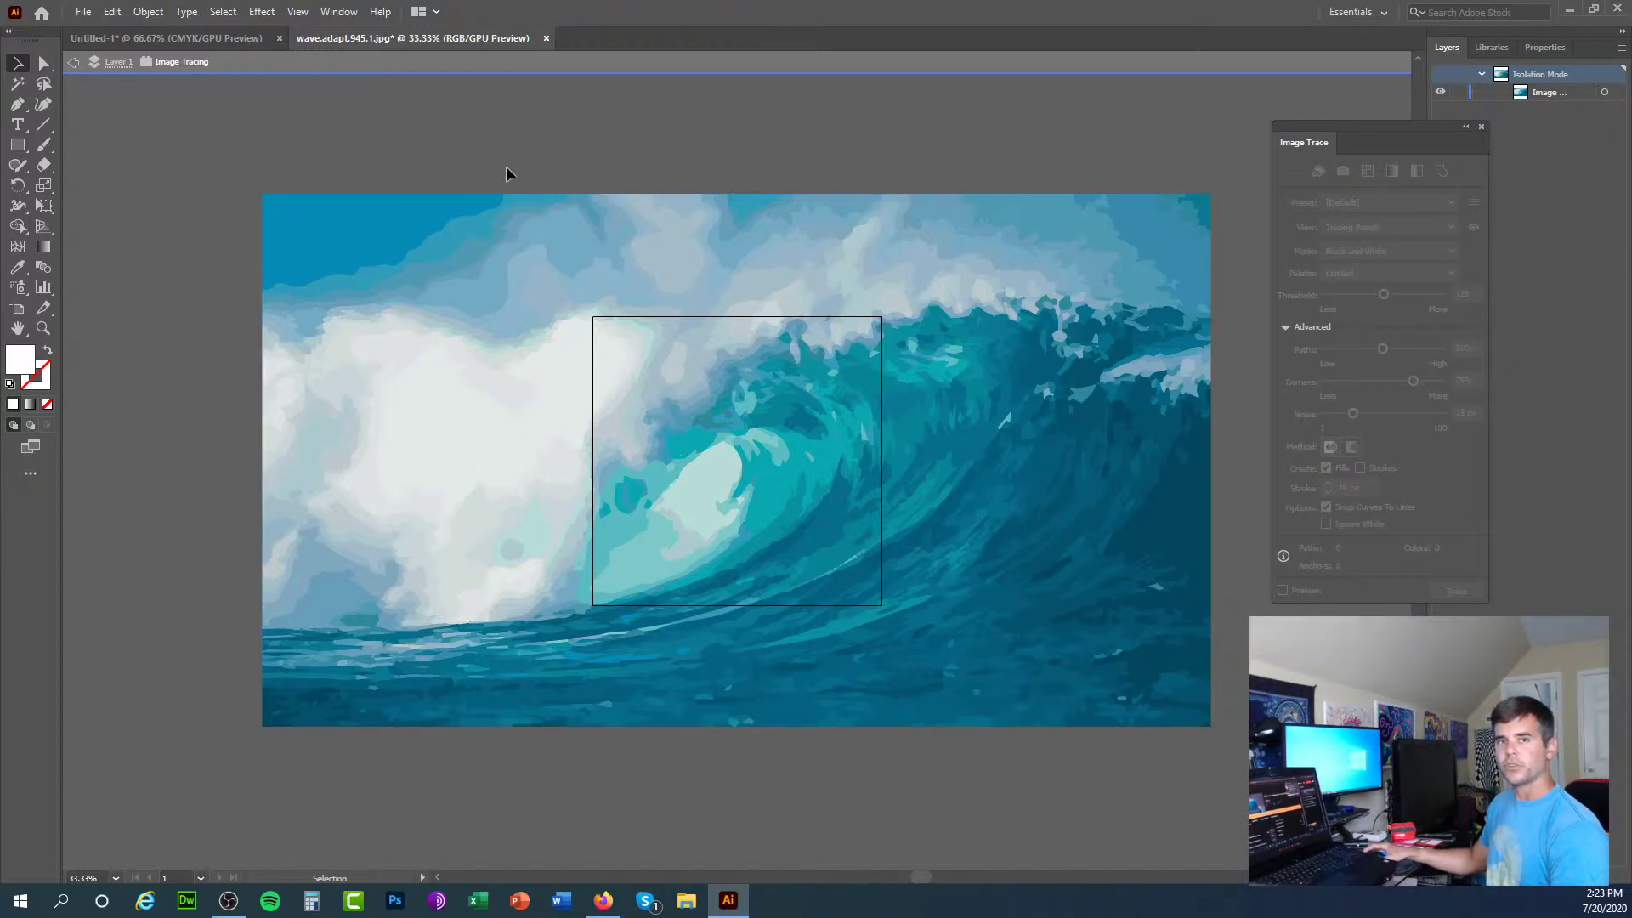
Step: Add the text "Hello" on the white foam of the traced wave
click(18, 125)
click(461, 362)
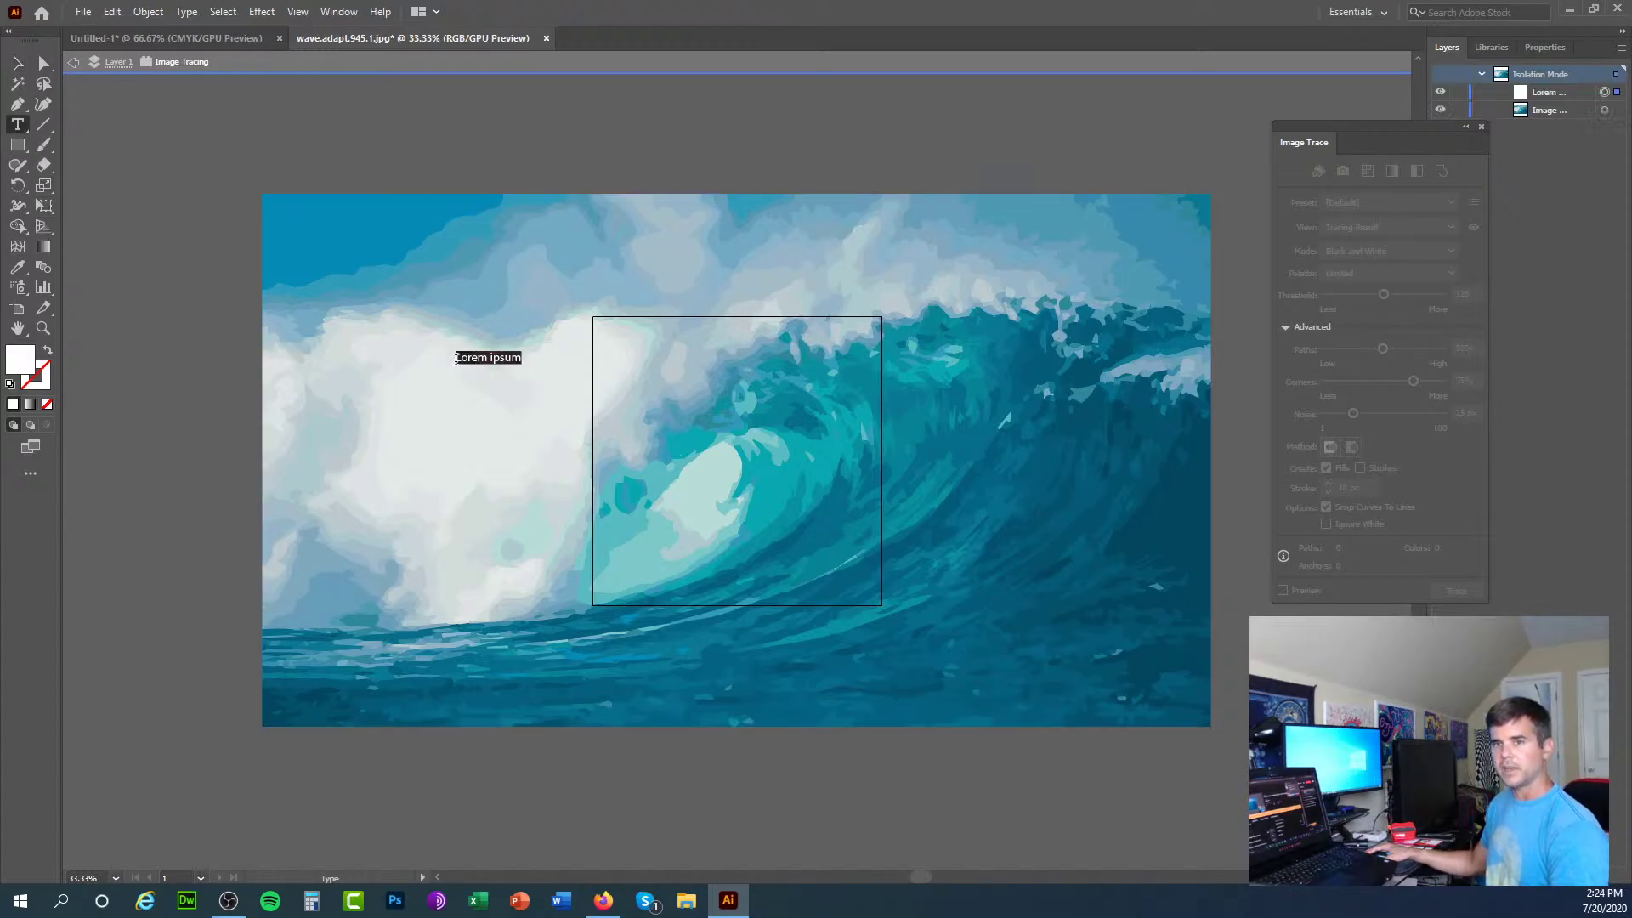
text(Hello)
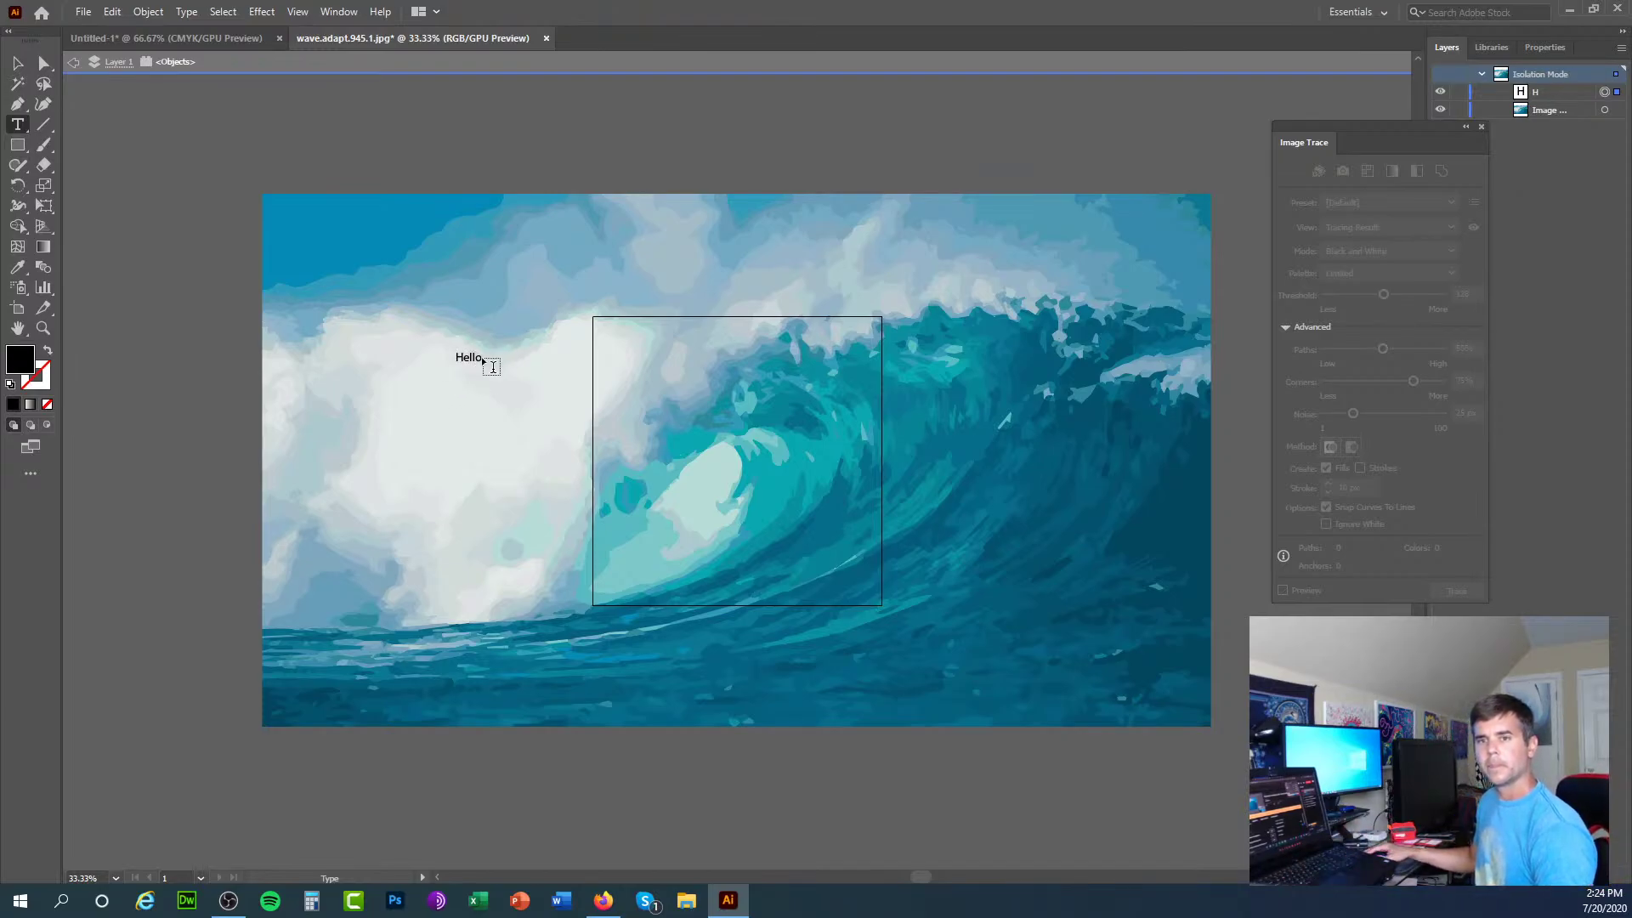
Step: Close the Image Trace settings and set the font size of the whole word "Hello" to 72 pt
click(466, 357)
drag(454, 359, 505, 374)
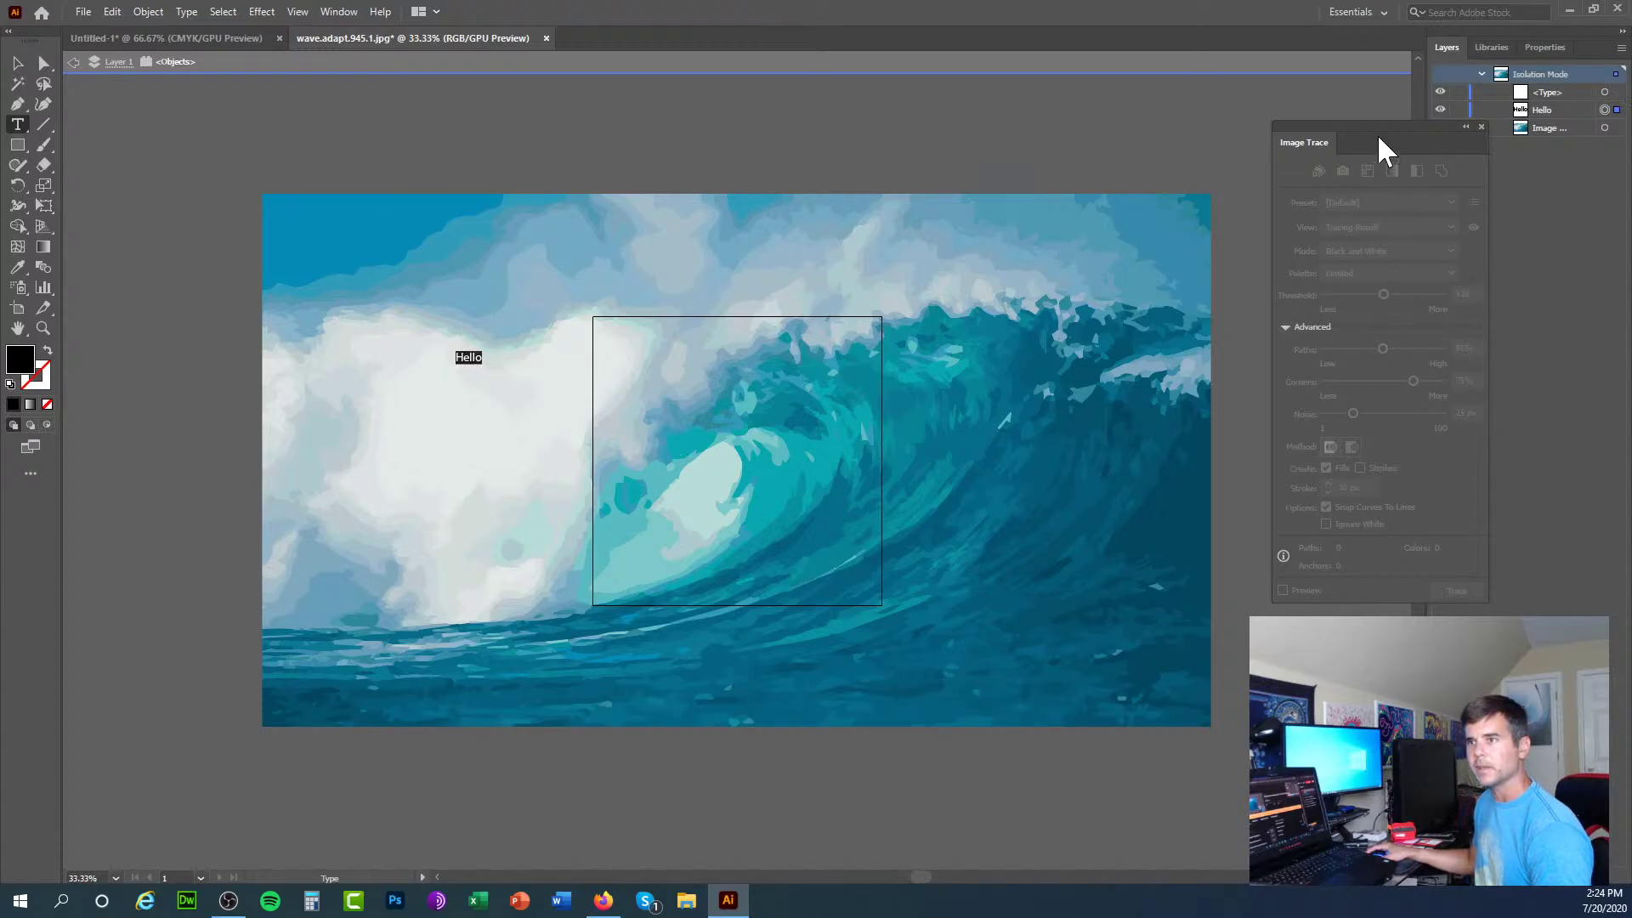
drag(1379, 136, 1448, 126)
click(1545, 48)
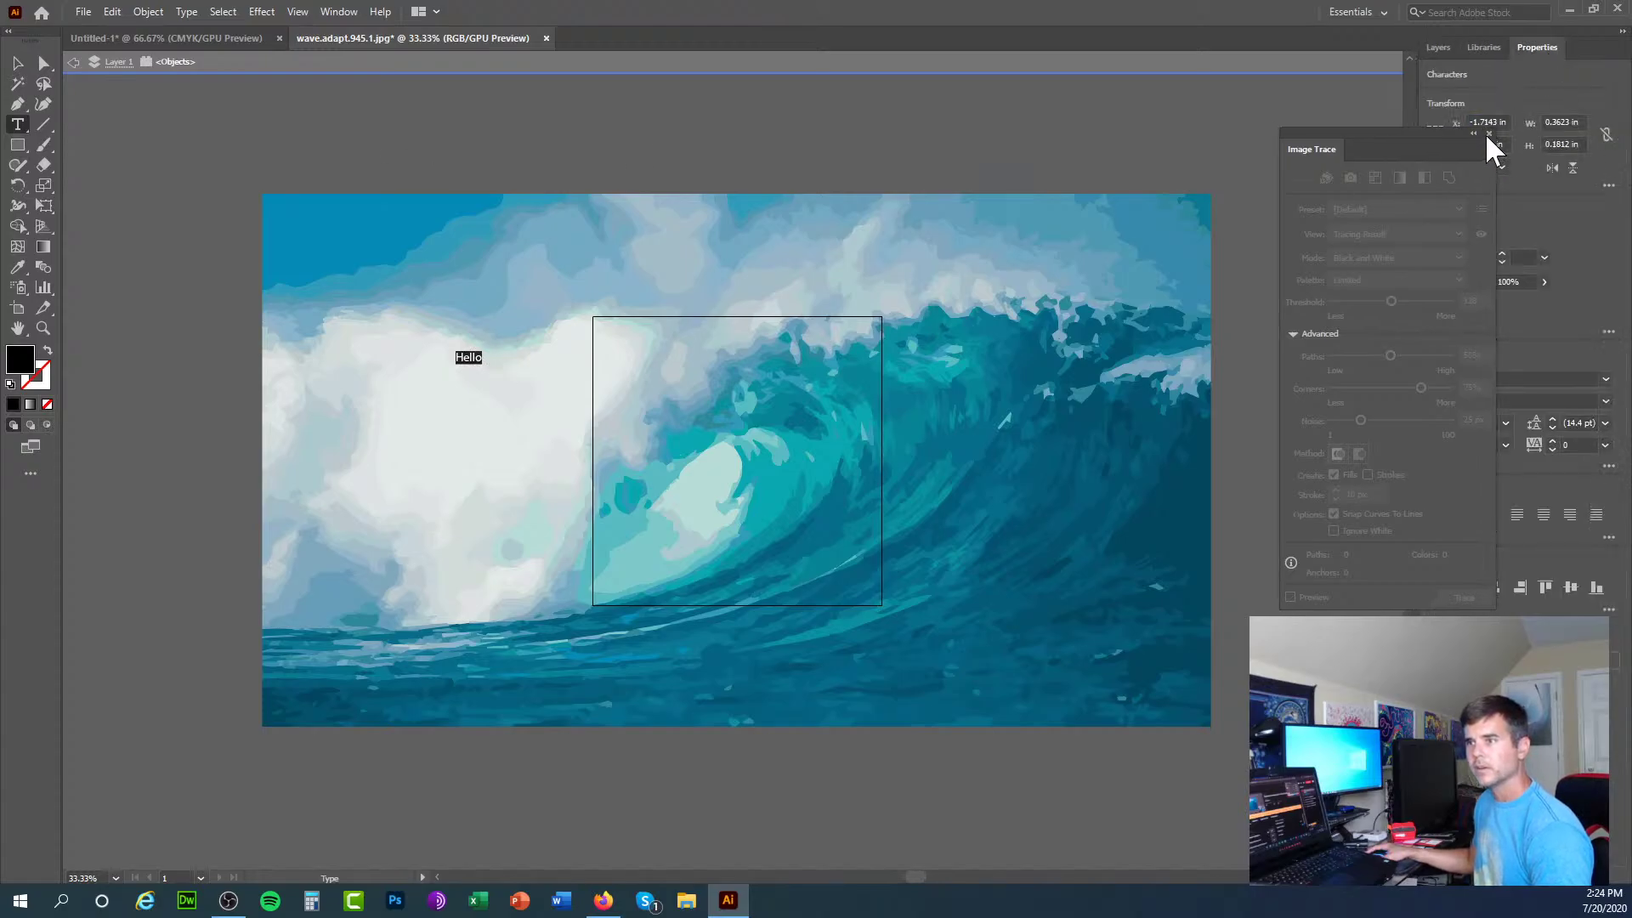
click(1488, 133)
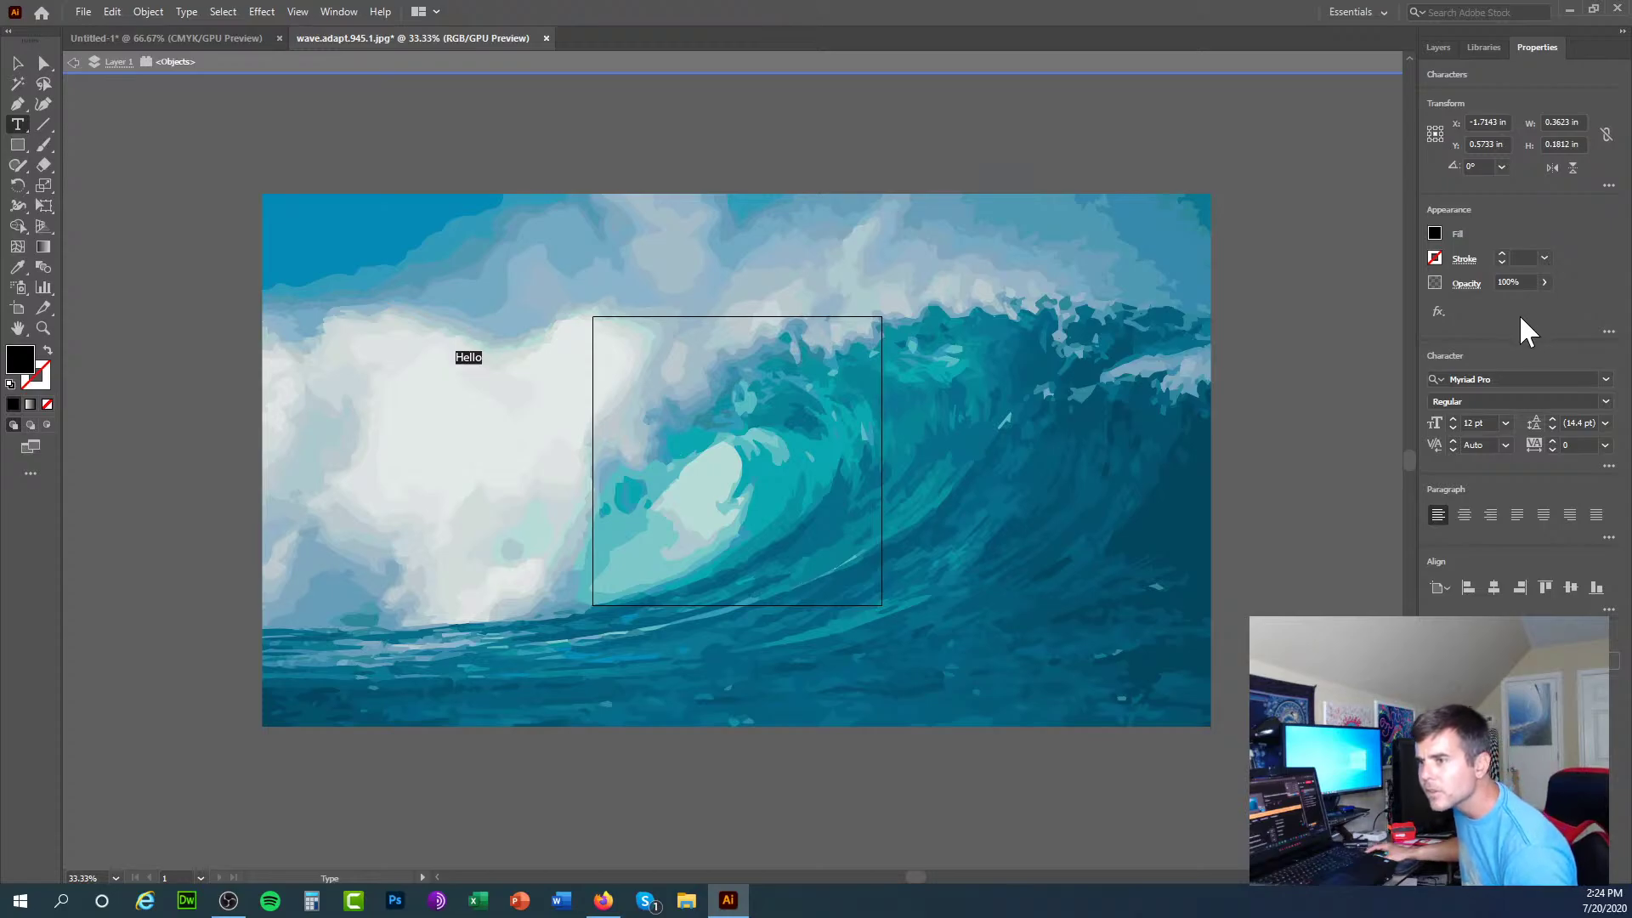
click(1505, 424)
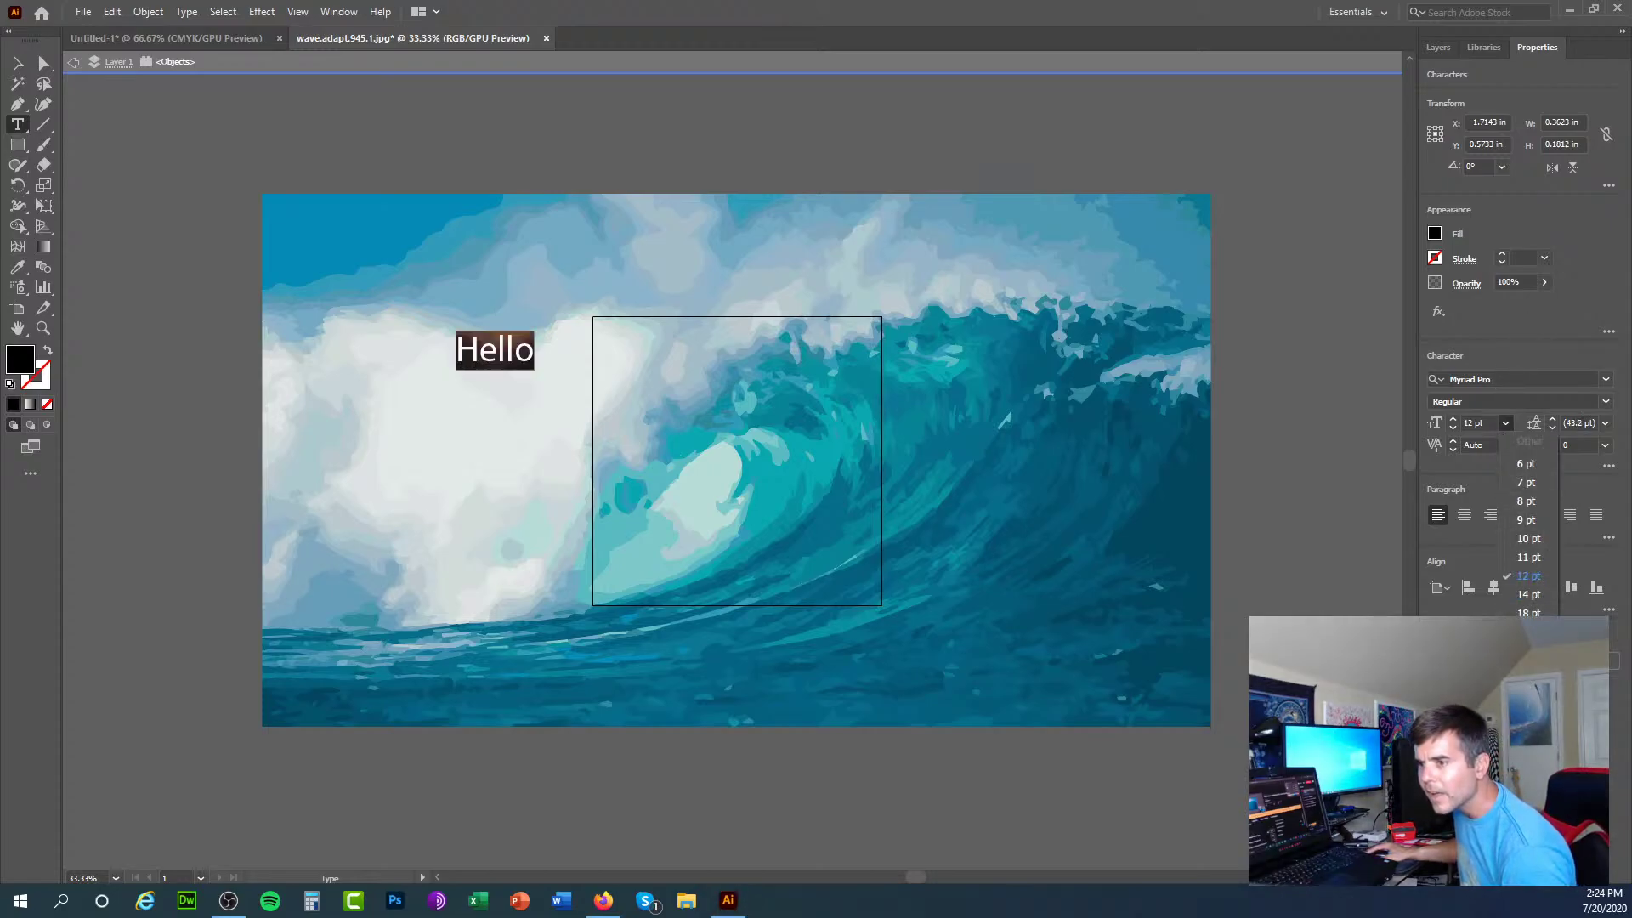
click(1528, 725)
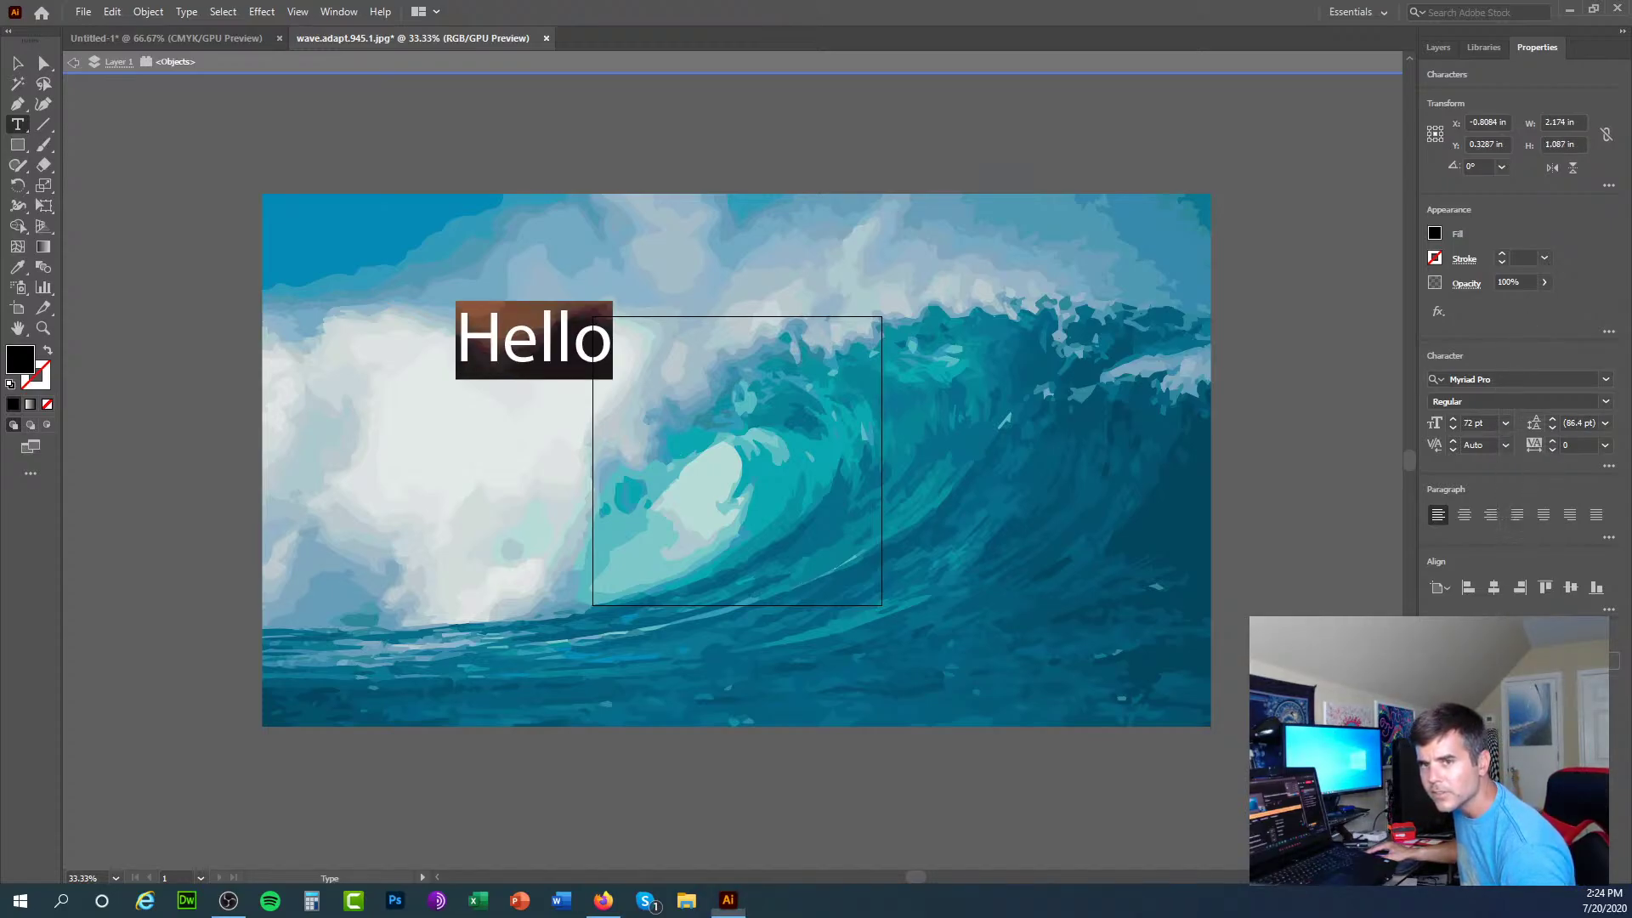
click(542, 333)
Step: Move the "Hello" text down and to the left within the white foam
click(17, 63)
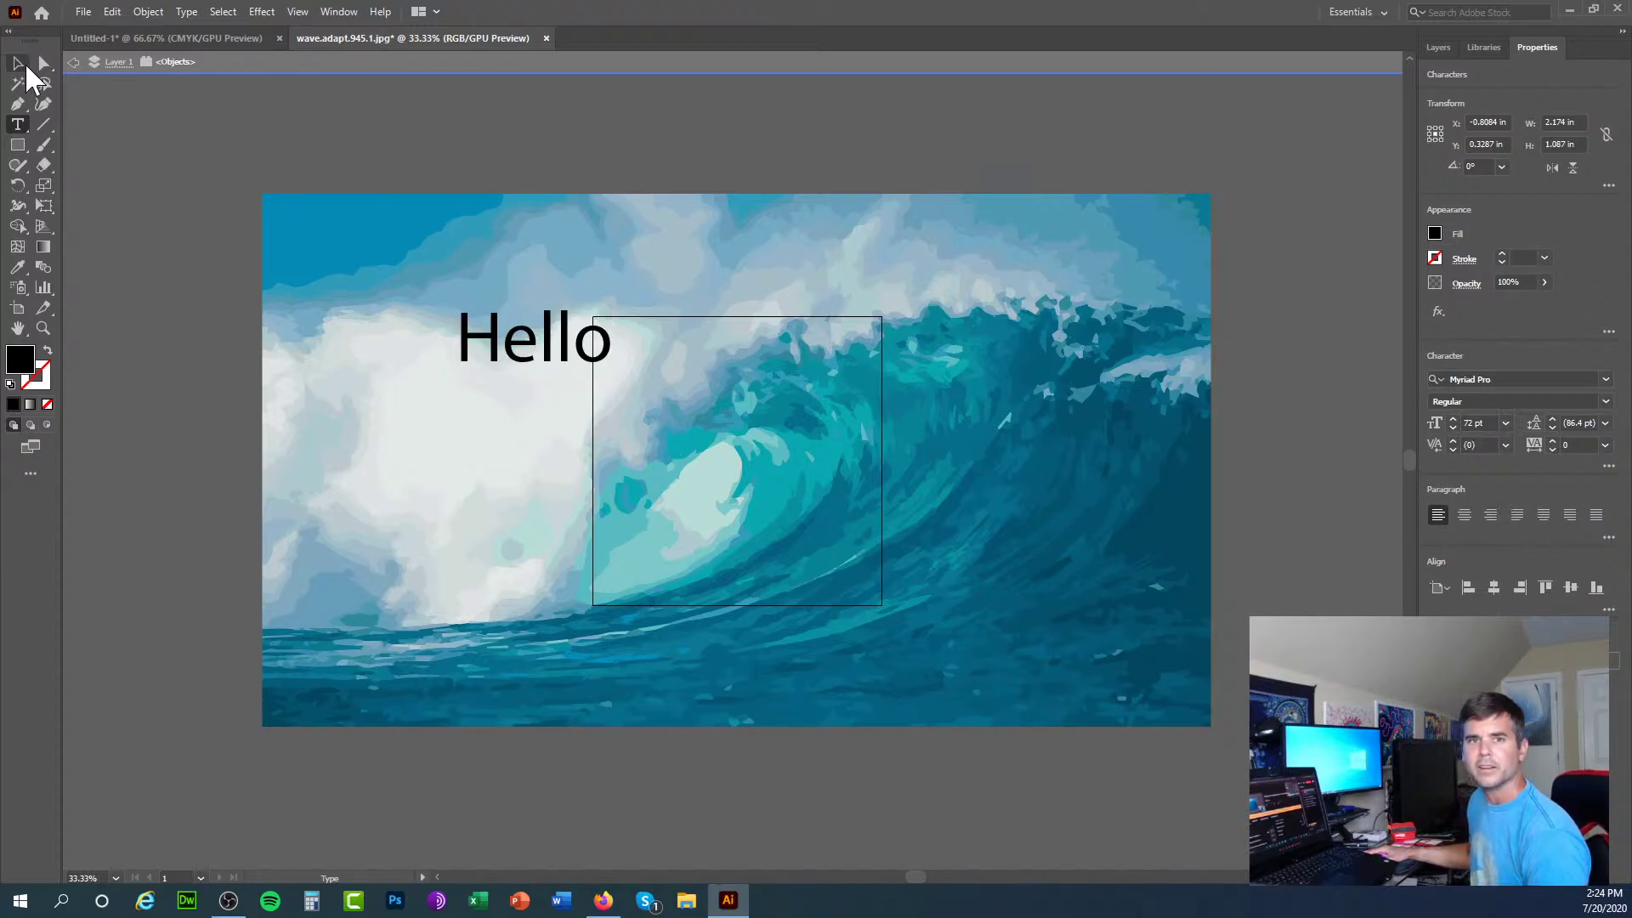
drag(505, 340, 442, 415)
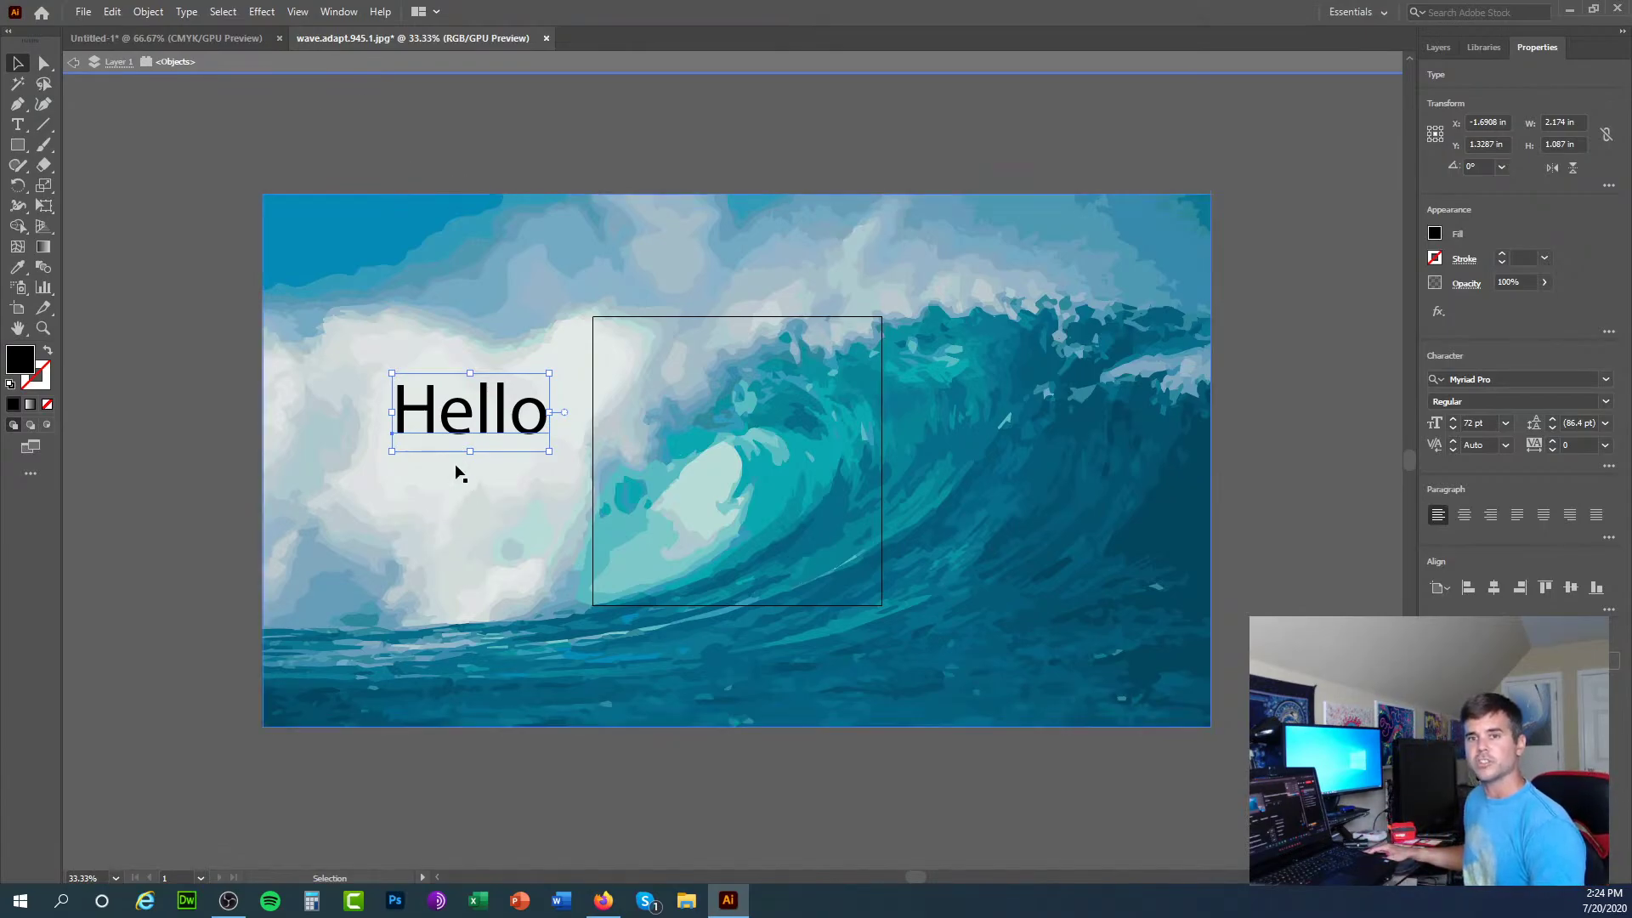
click(457, 314)
click(457, 425)
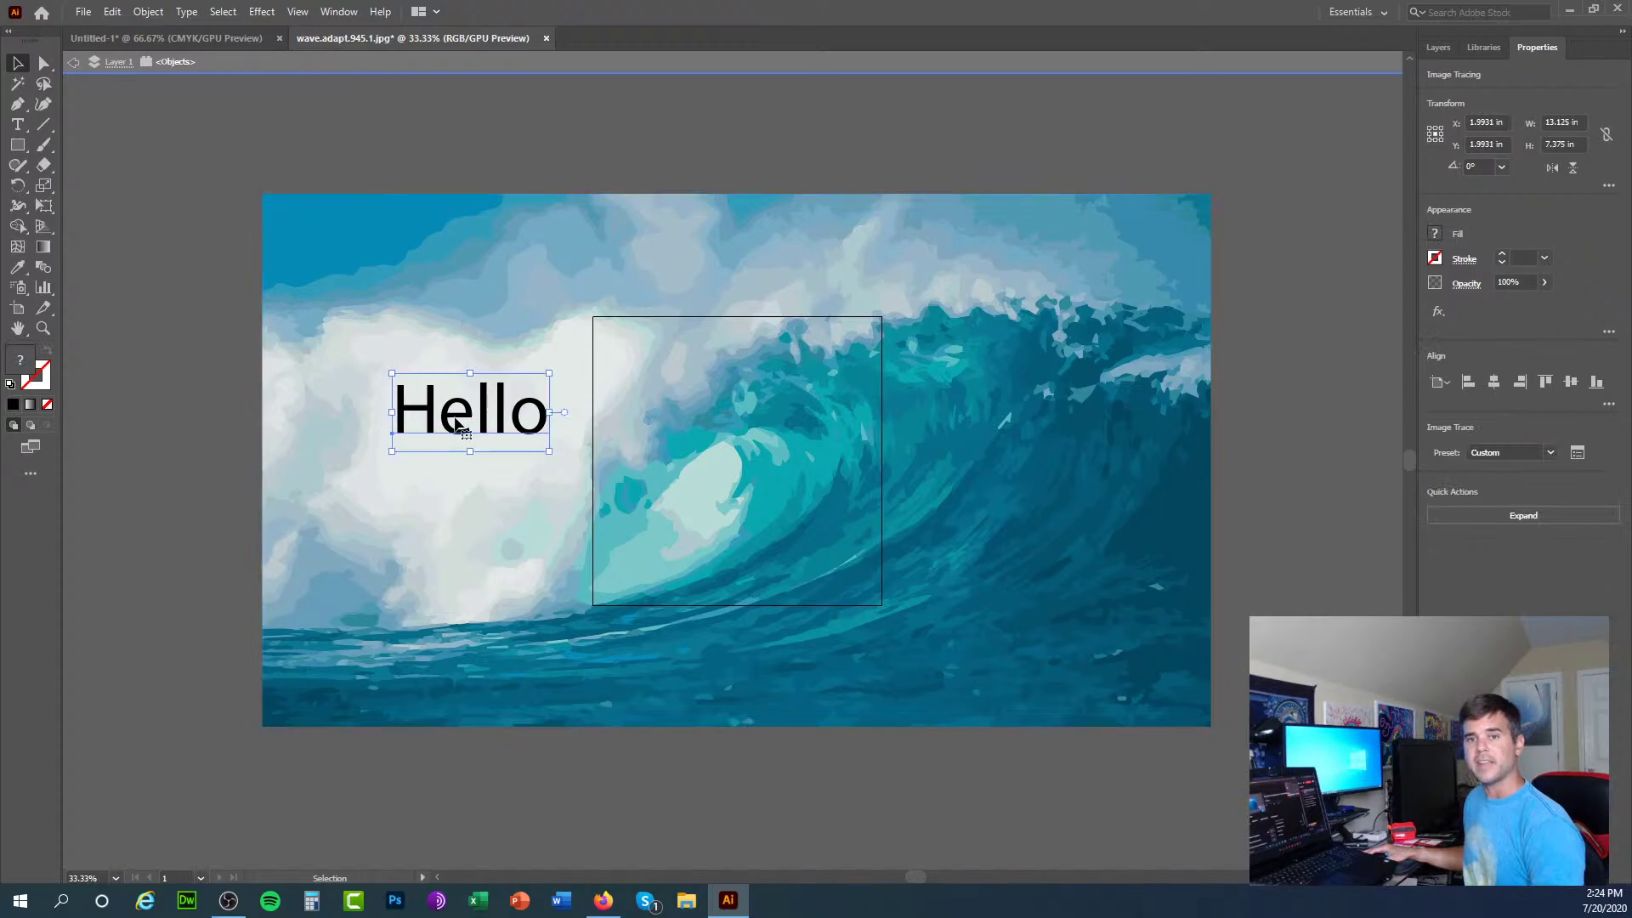
click(187, 12)
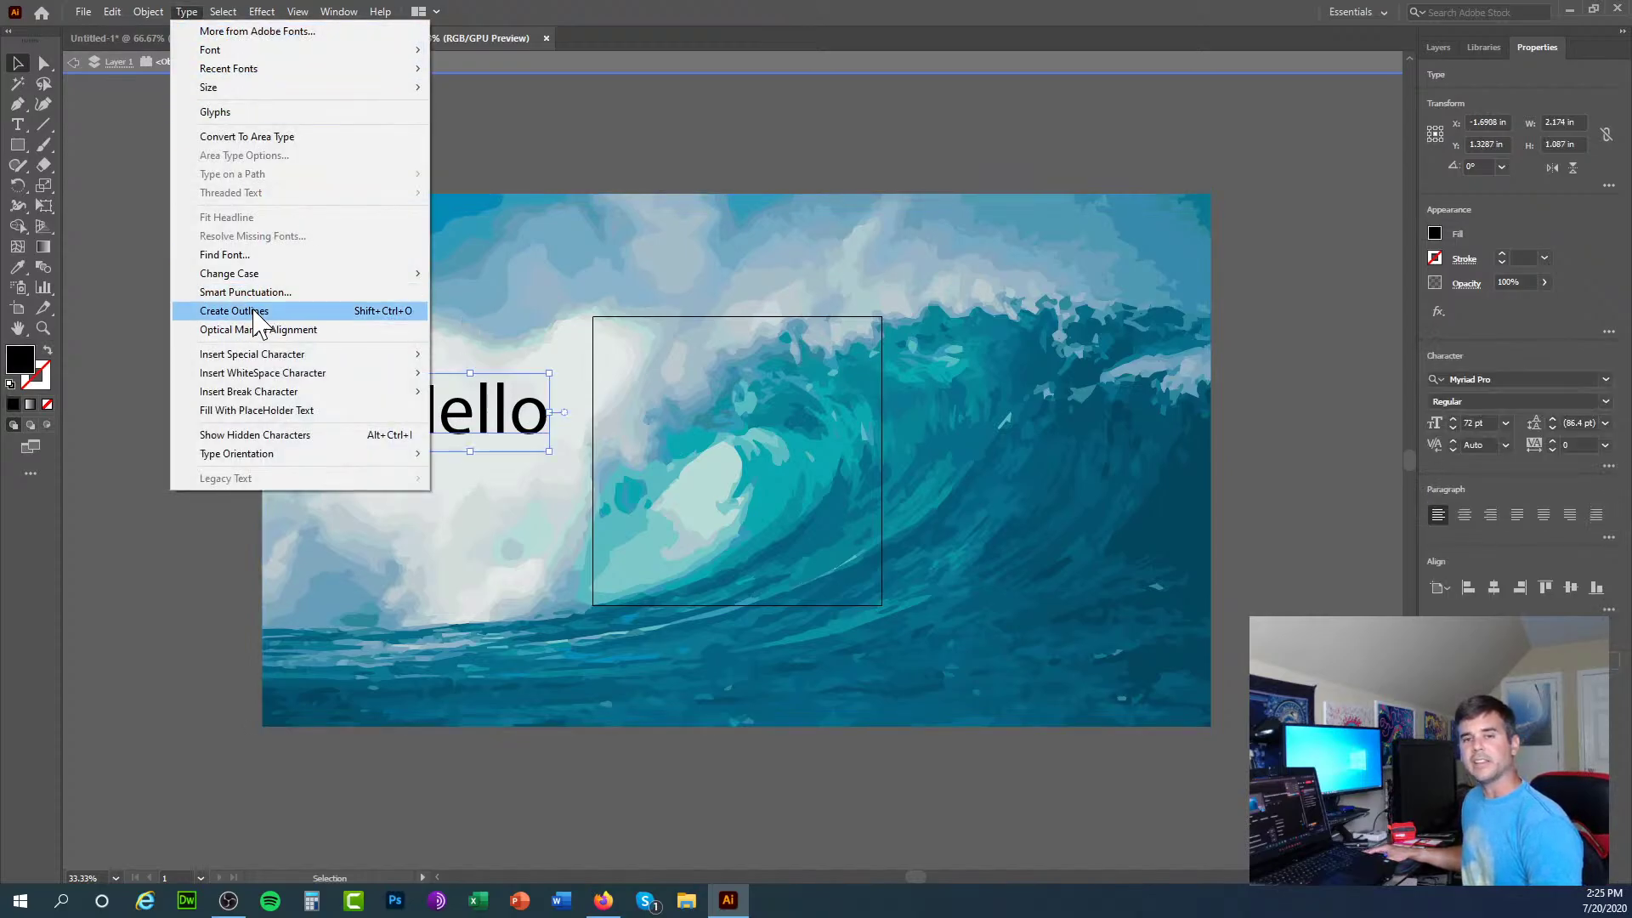
click(529, 127)
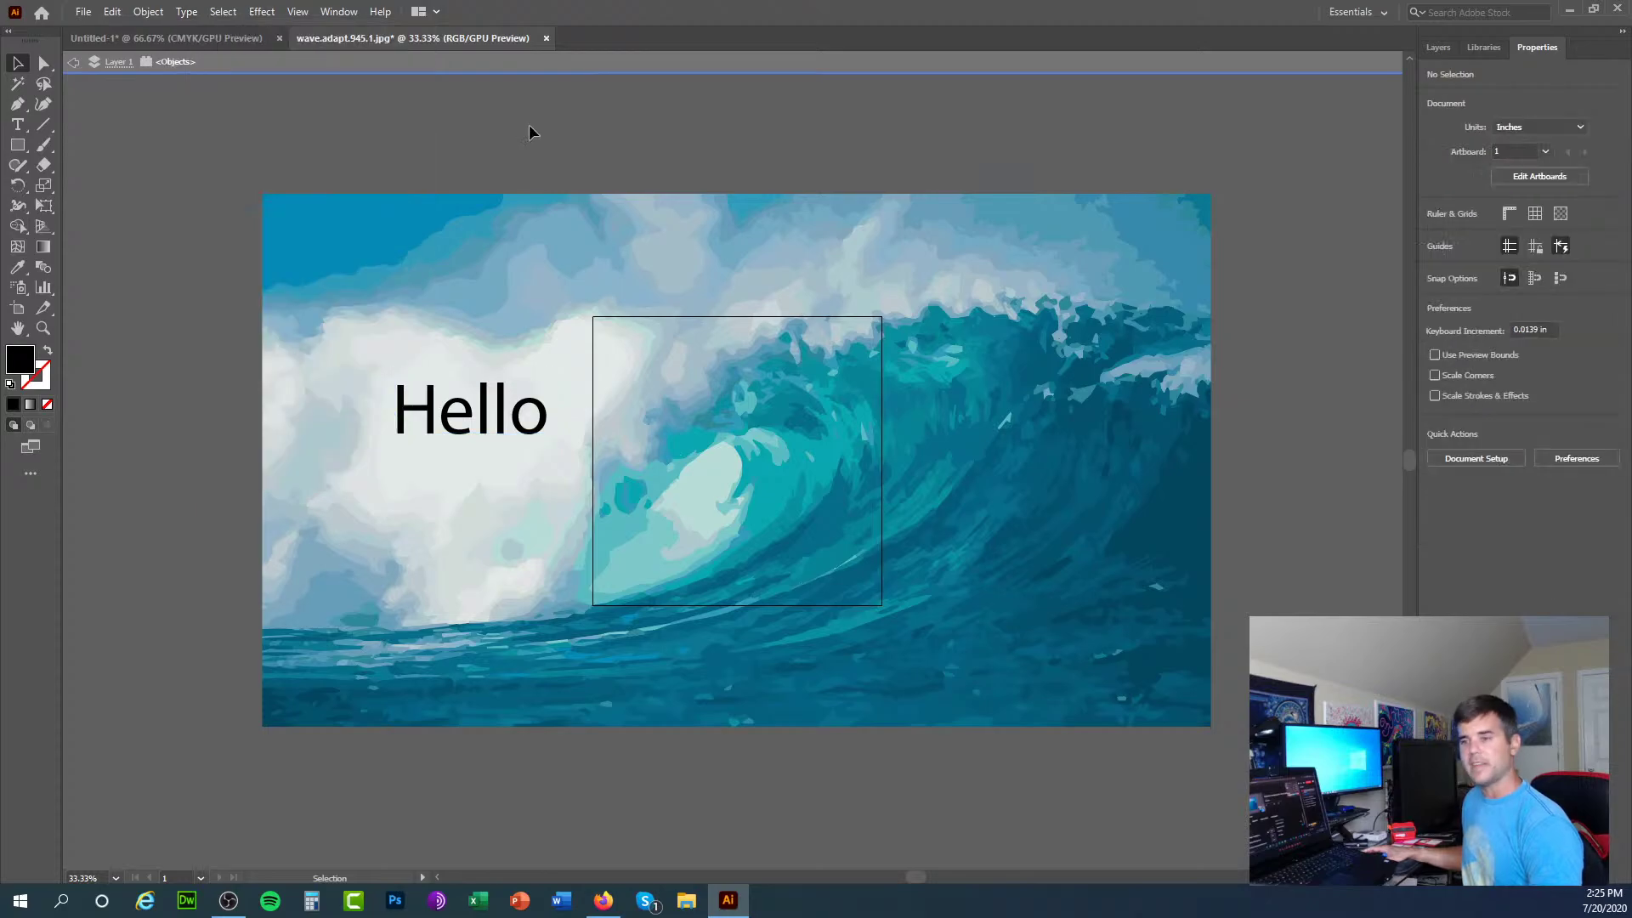
Step: Move the "Hello" text into the sky above the artboard frame and convert it to outlines
key(ctrl+plus)
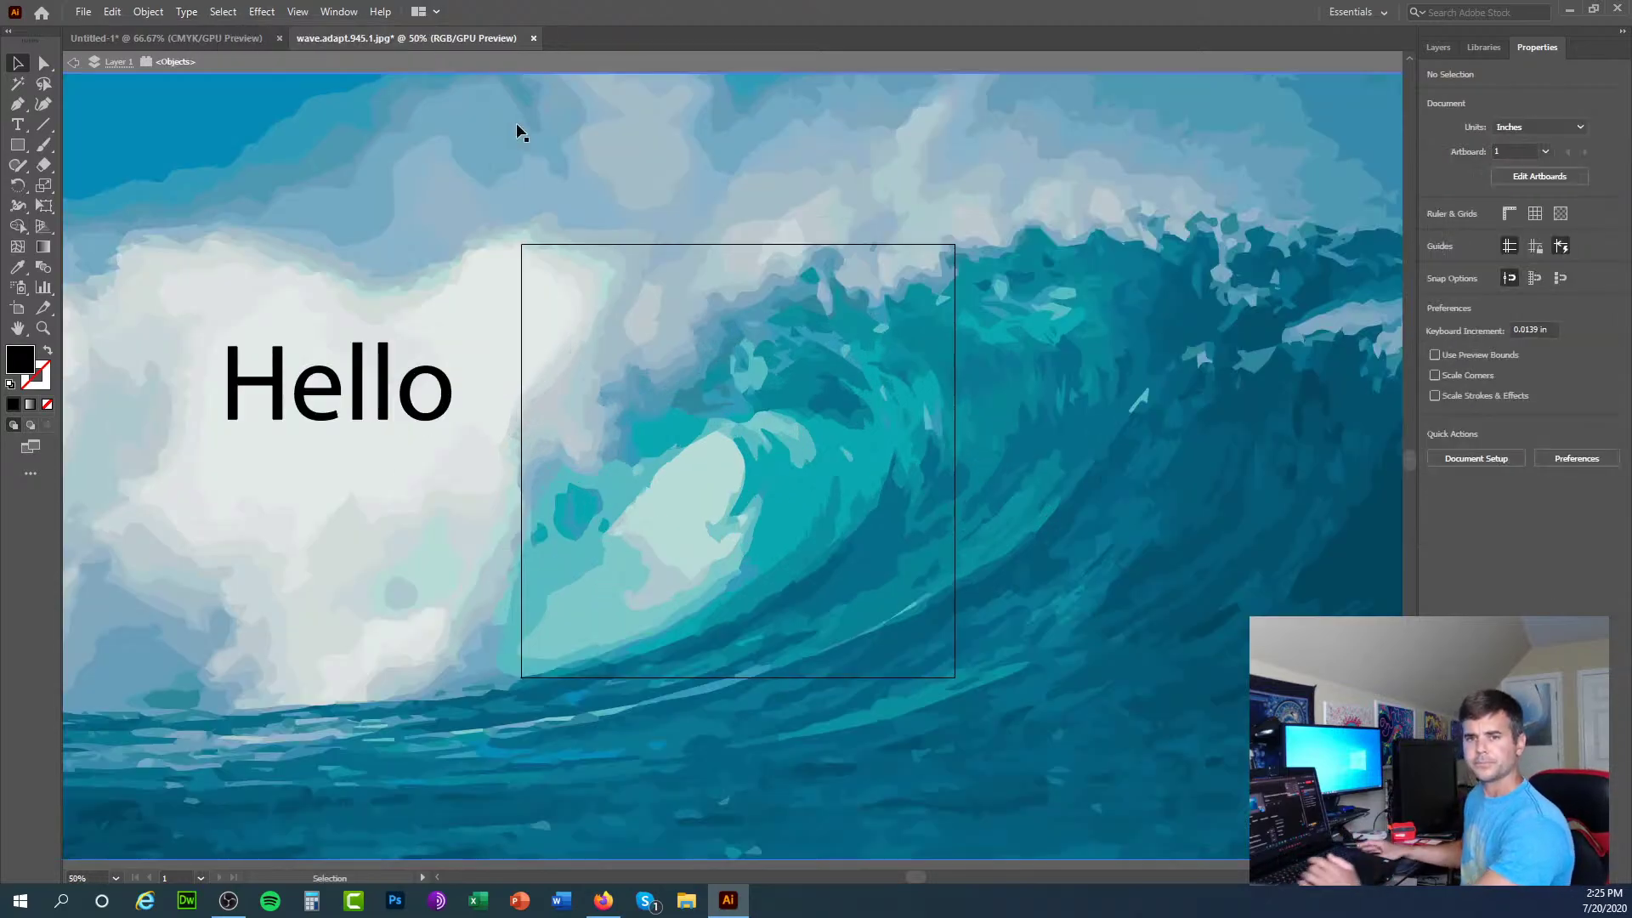
click(391, 414)
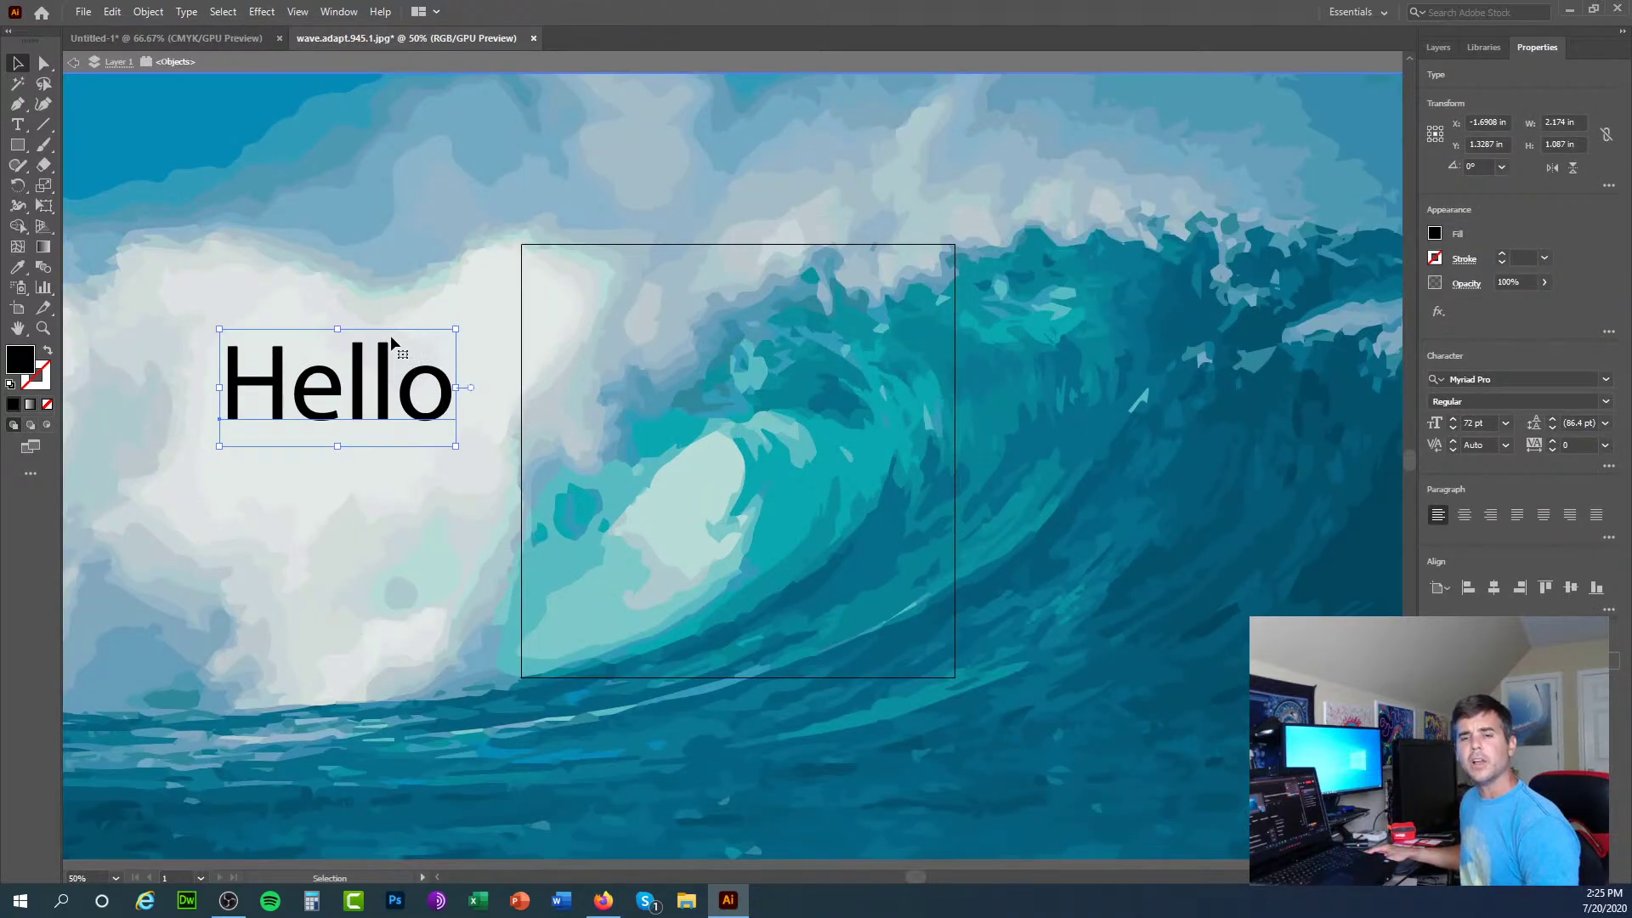
drag(279, 391, 725, 164)
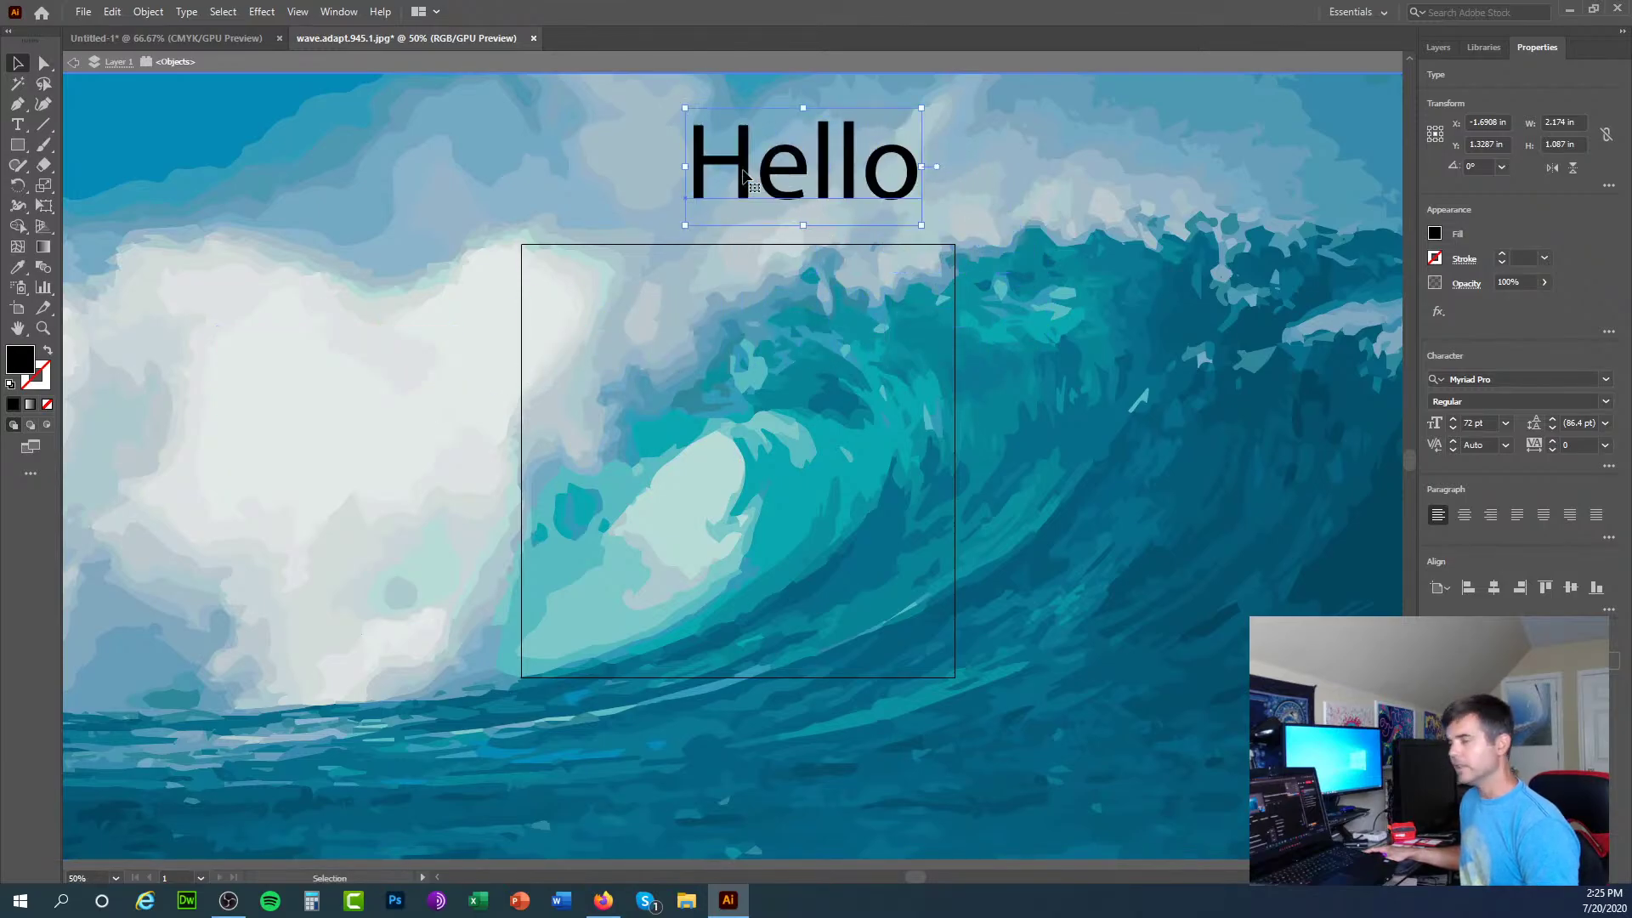
click(183, 12)
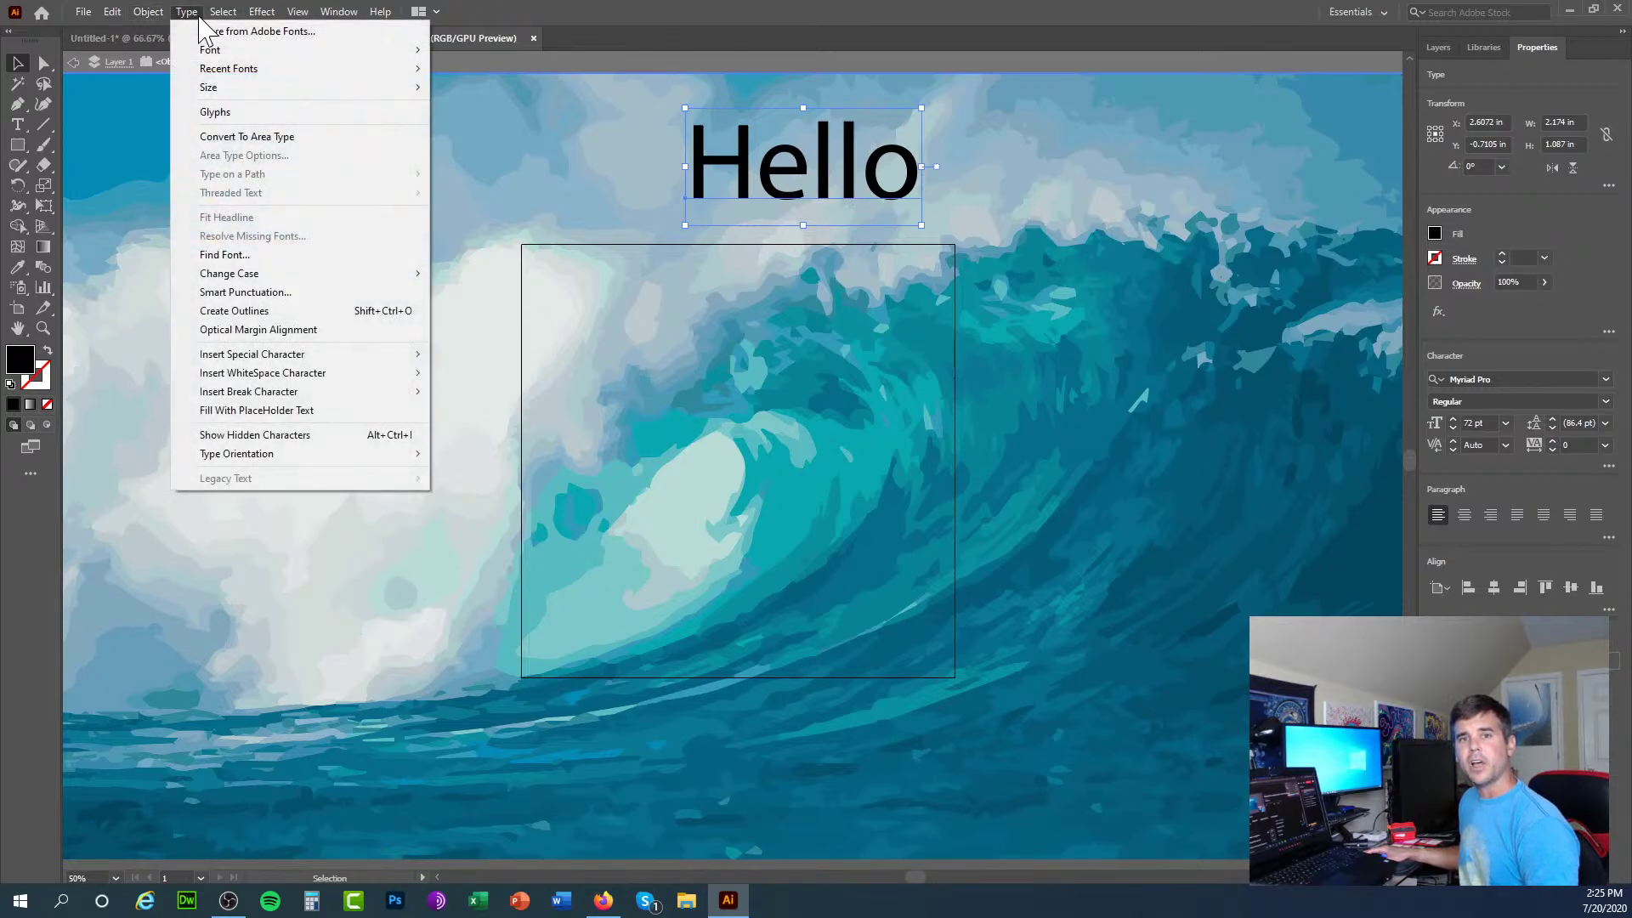
click(214, 311)
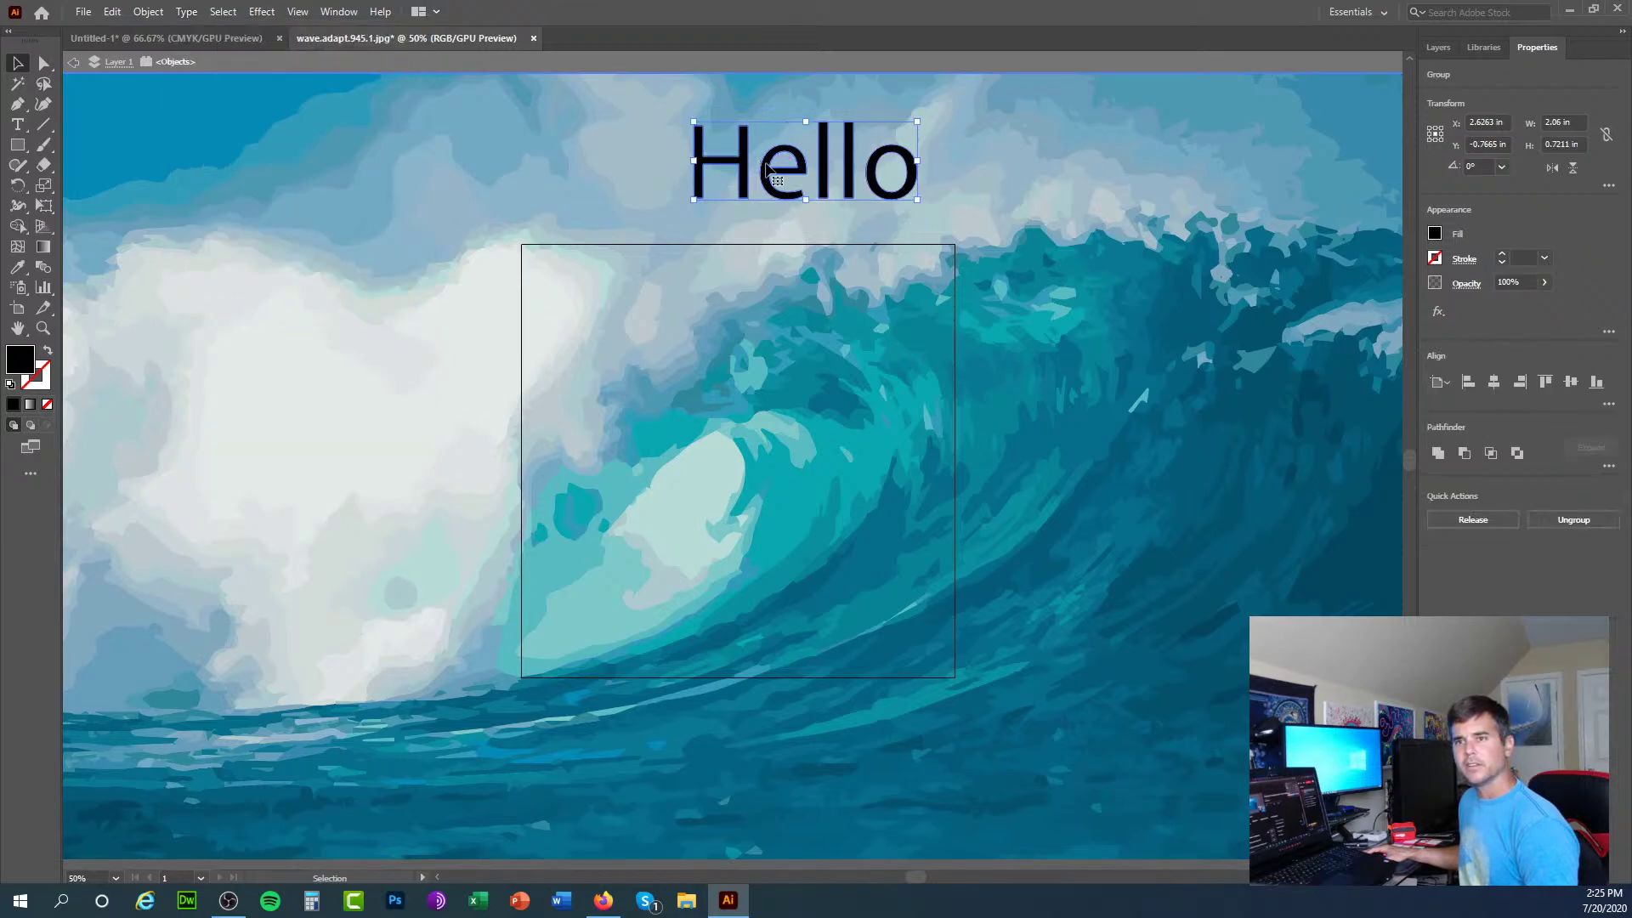
Step: Examine the outlined word's anchor points with the Direct Selection tool and compare them with its Selection tool bounding box
key(a)
key(ctrl+plus)
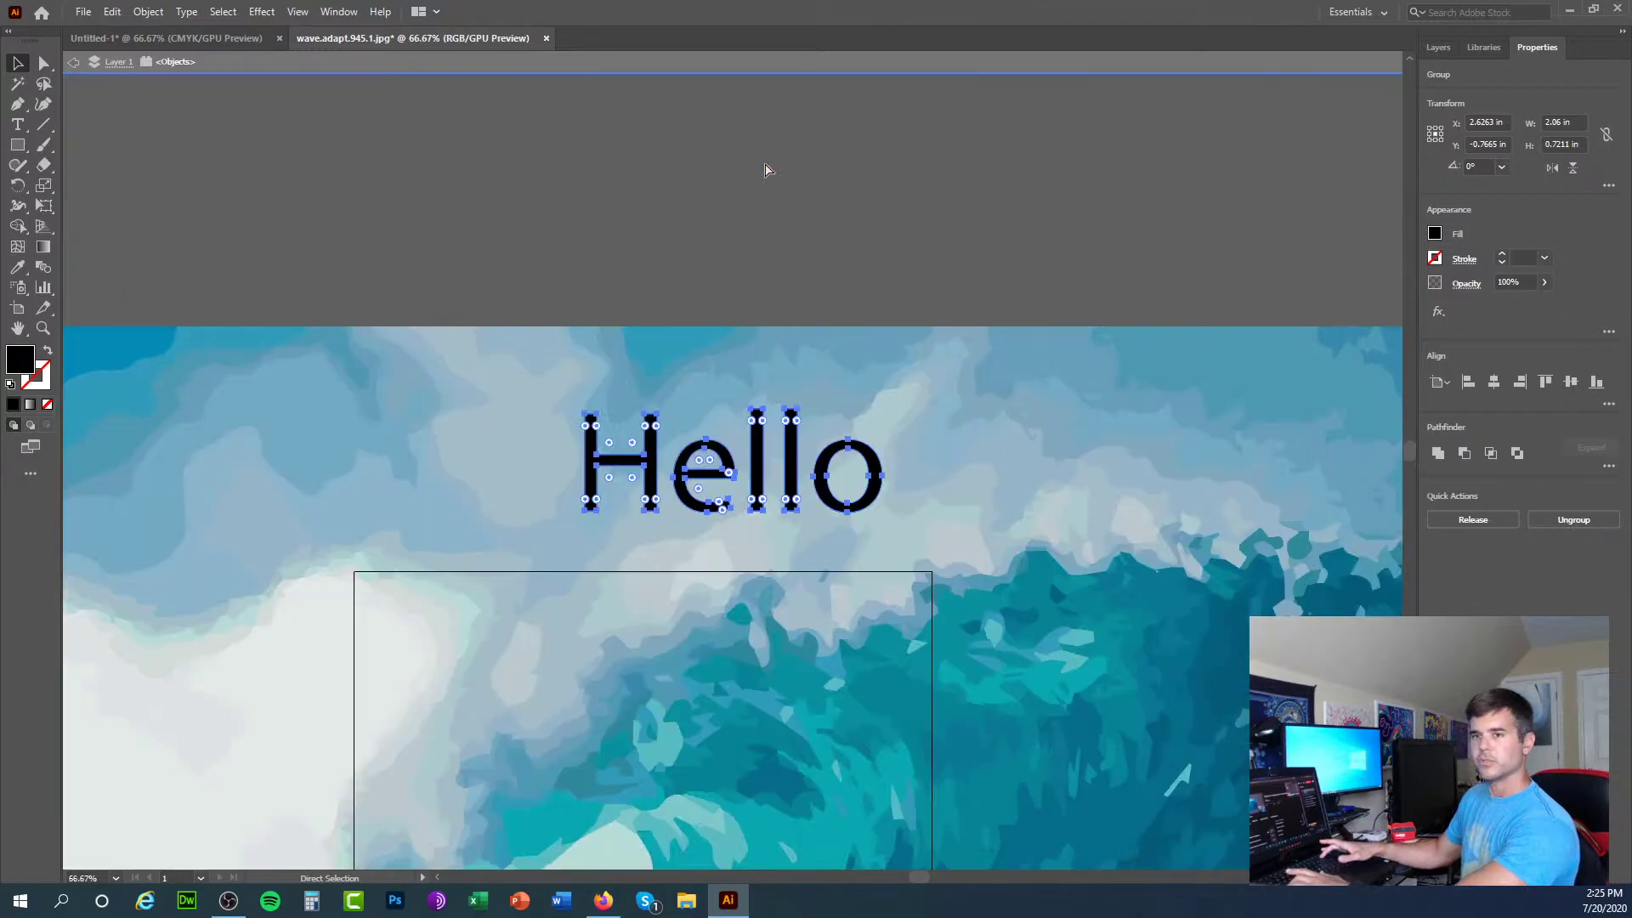
key(v)
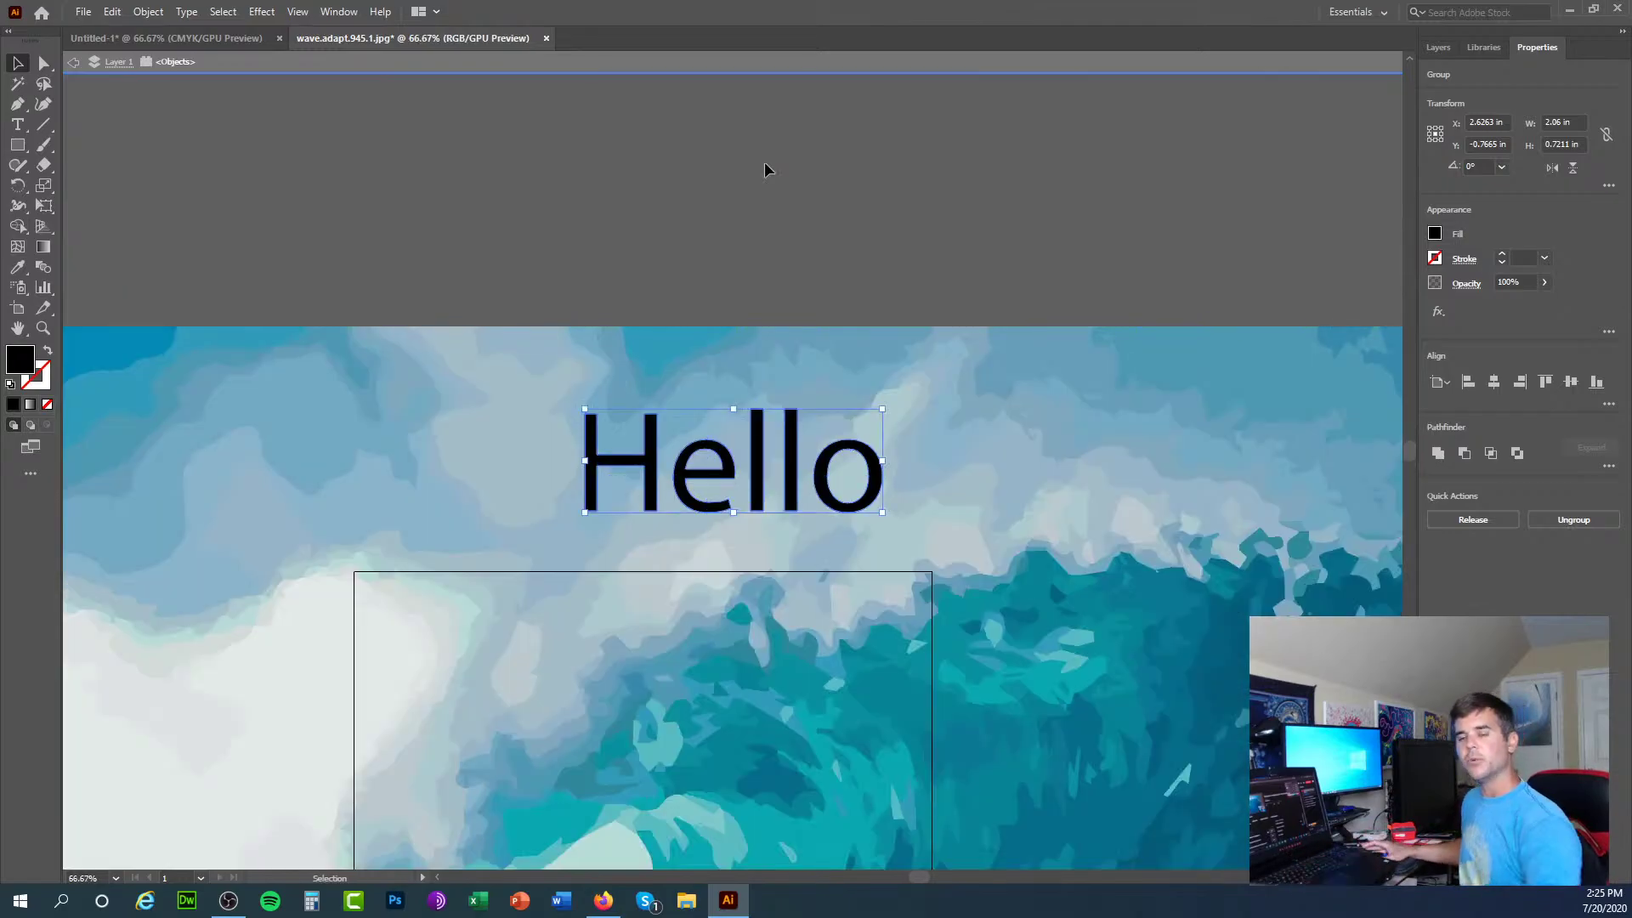
key(a)
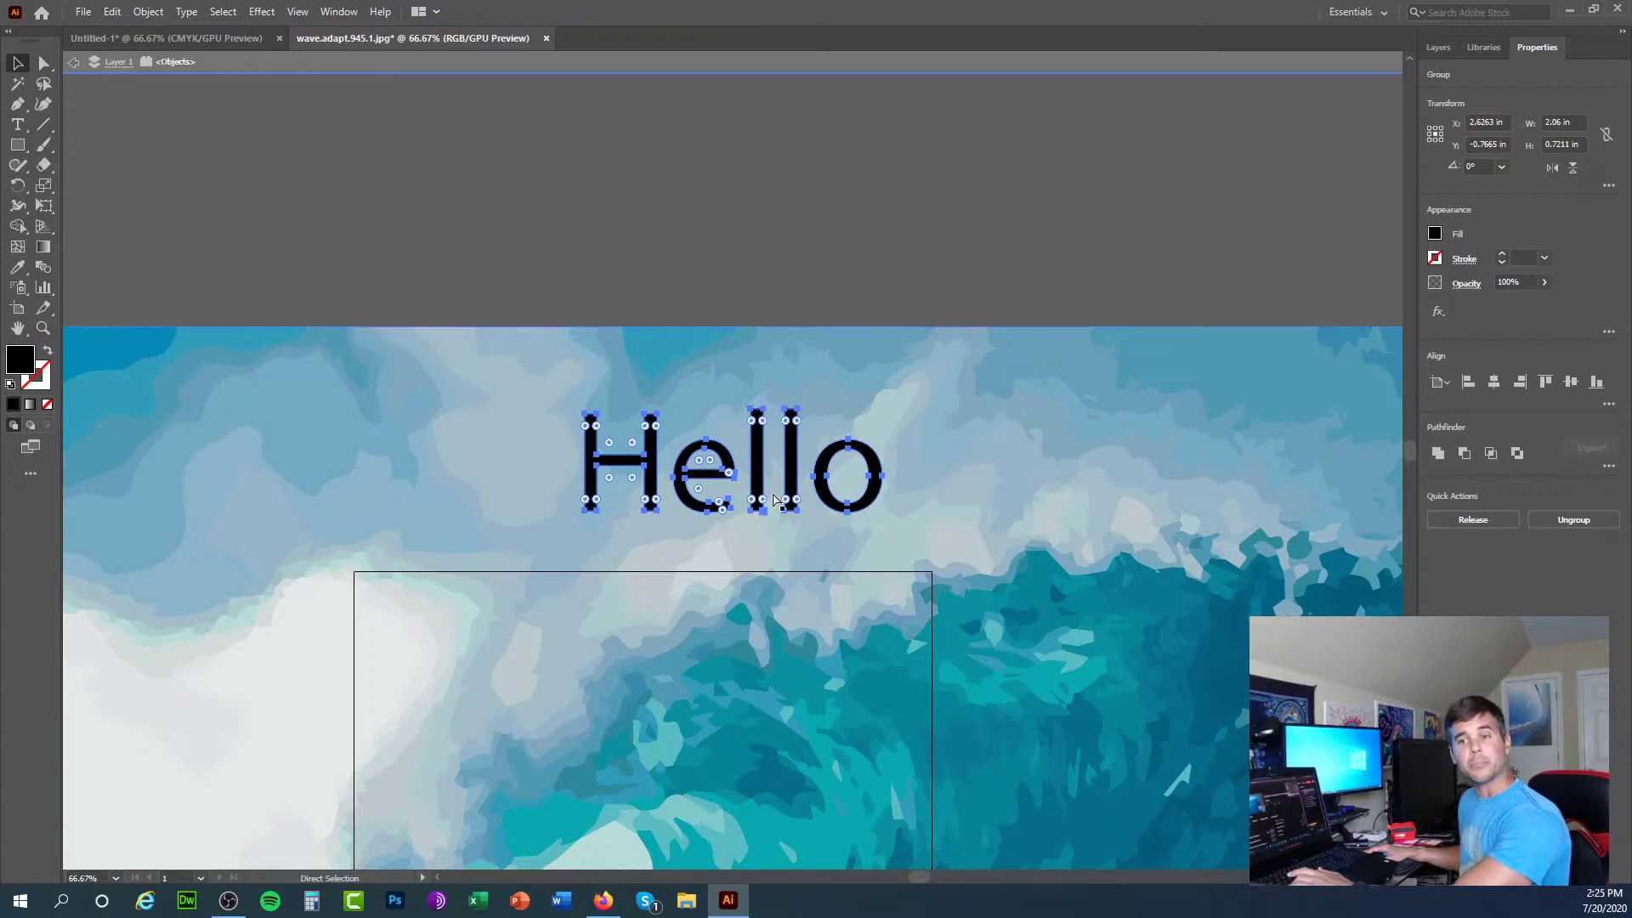
key(v)
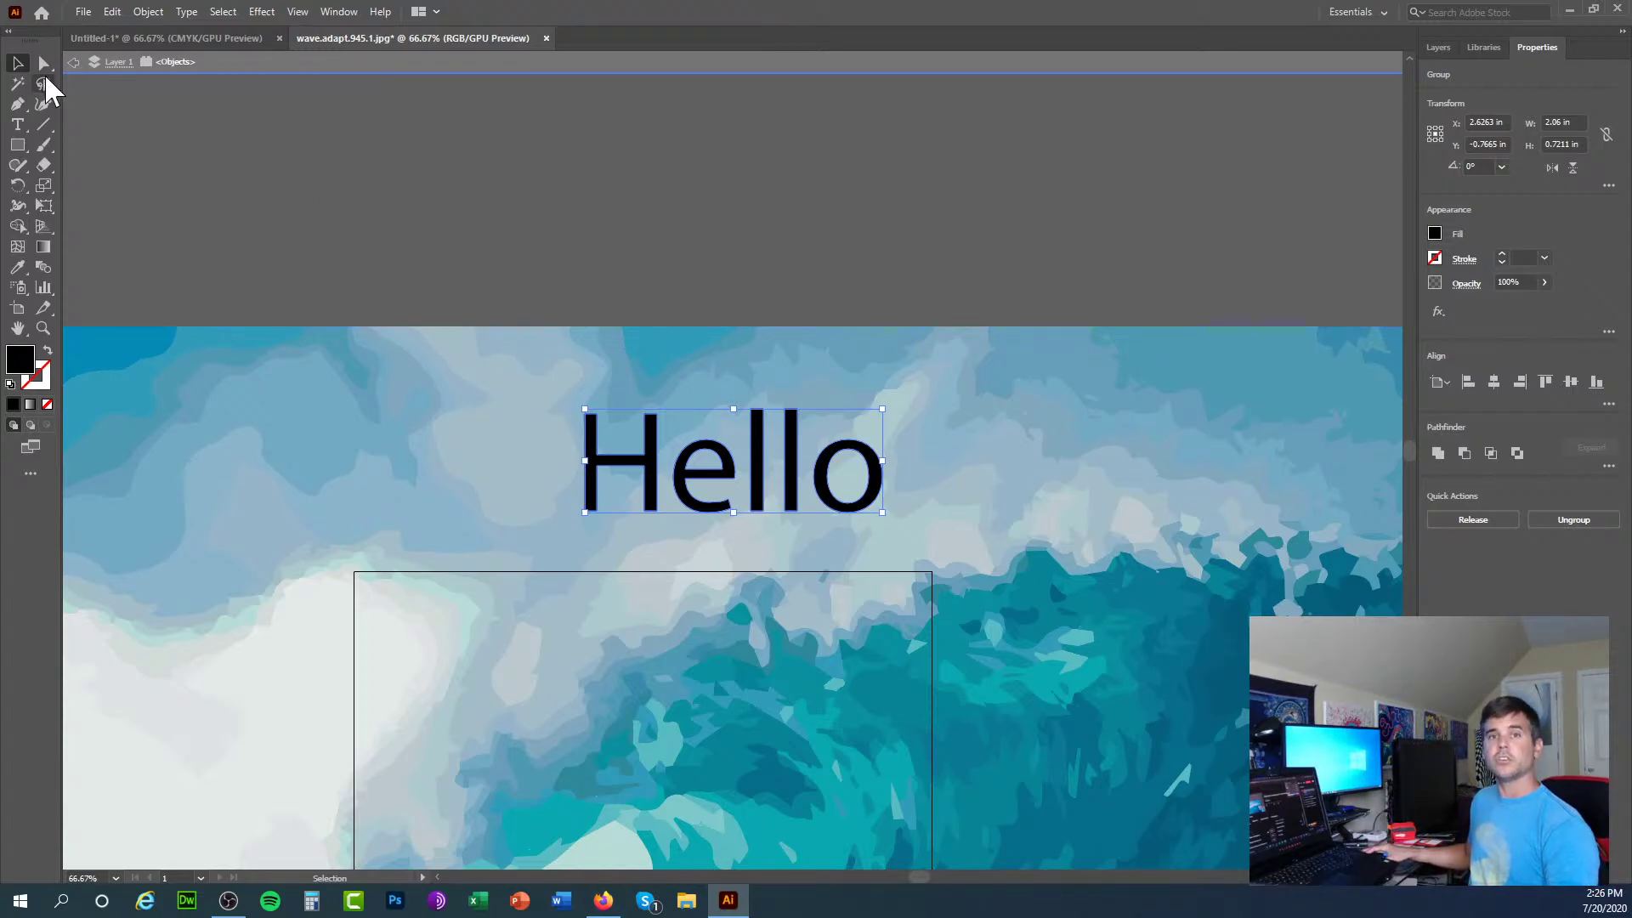
Step: Exit isolation mode and select the outlined "Hello" group
click(74, 68)
click(74, 69)
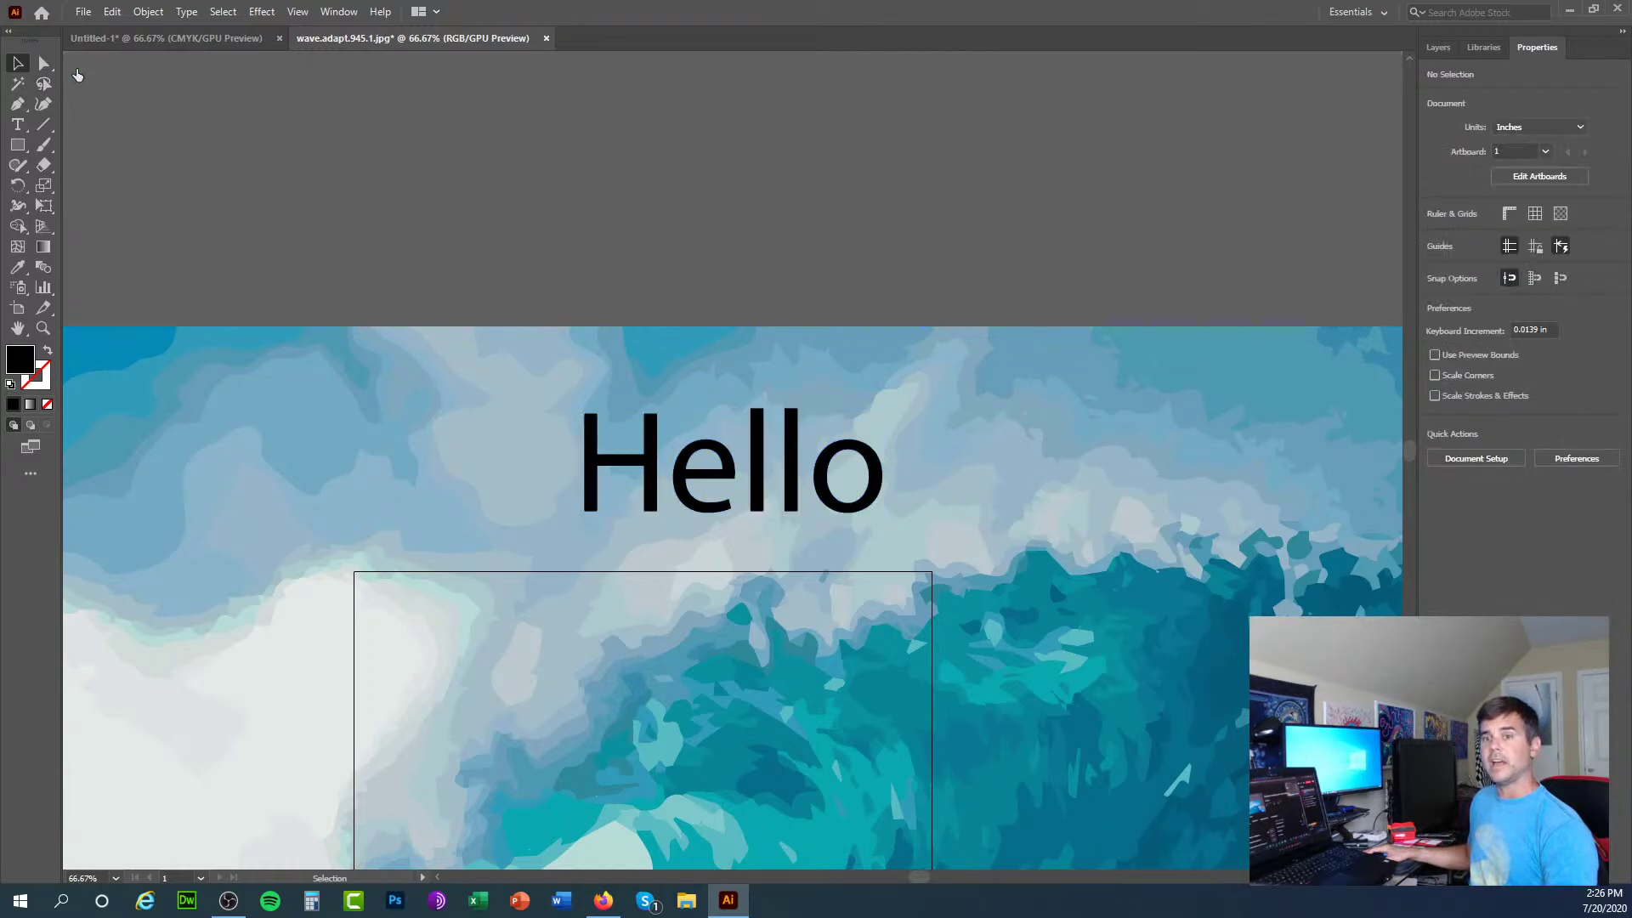
click(655, 471)
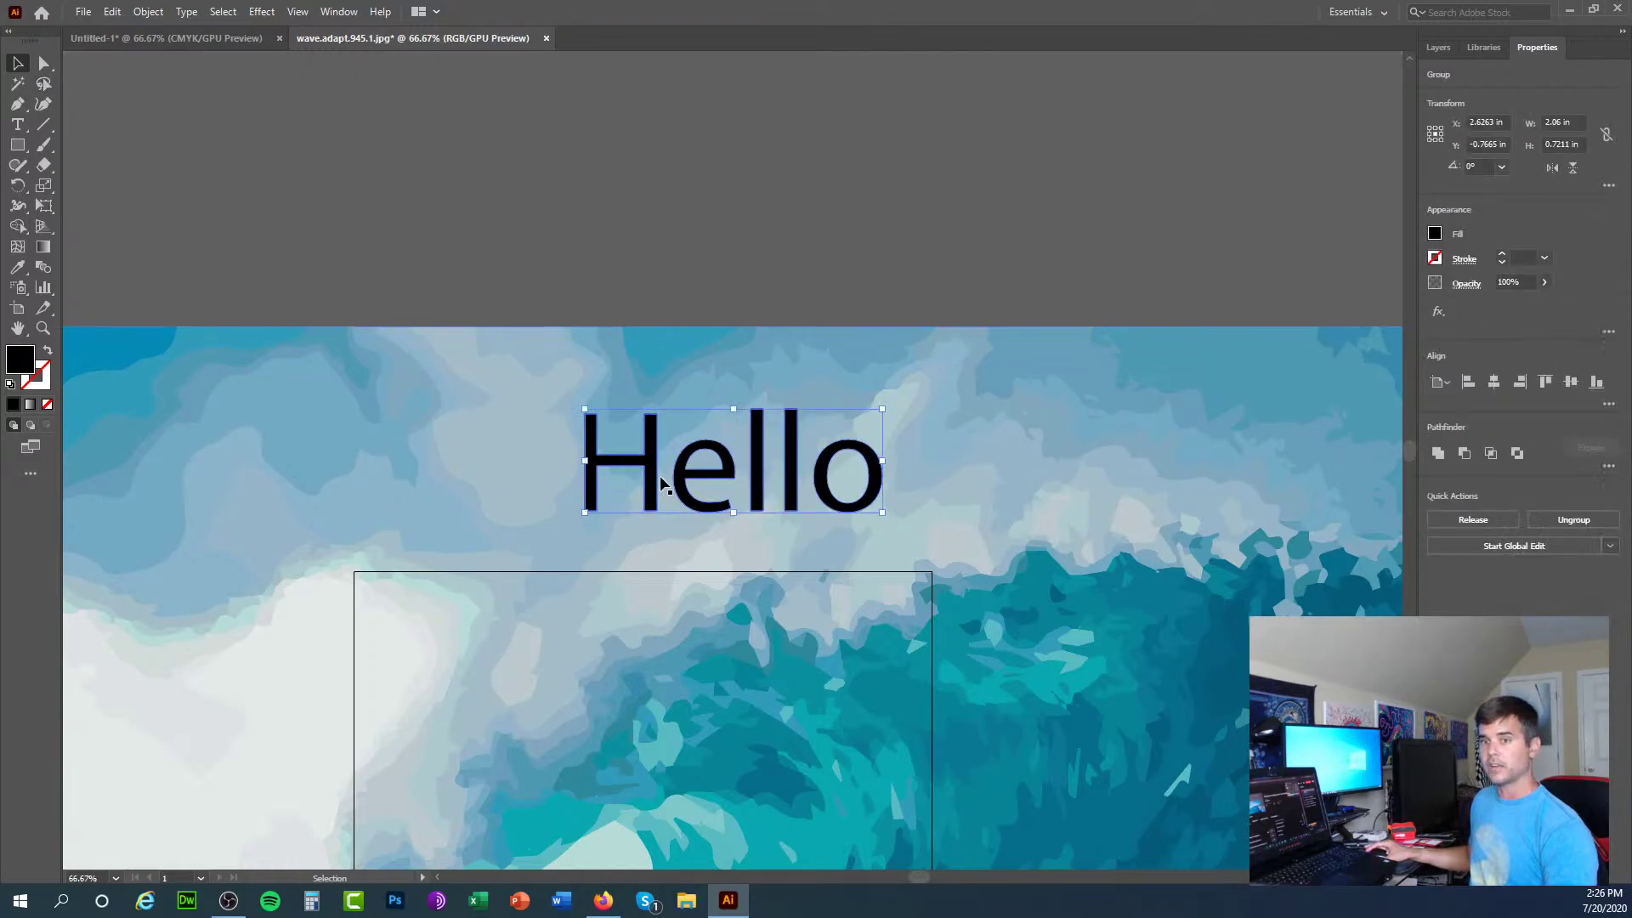
Step: Deselect the "Hello" group and start saving the document under a new format, trying Adobe Illustrator, Adobe PDF and Illustrator EPS
click(577, 251)
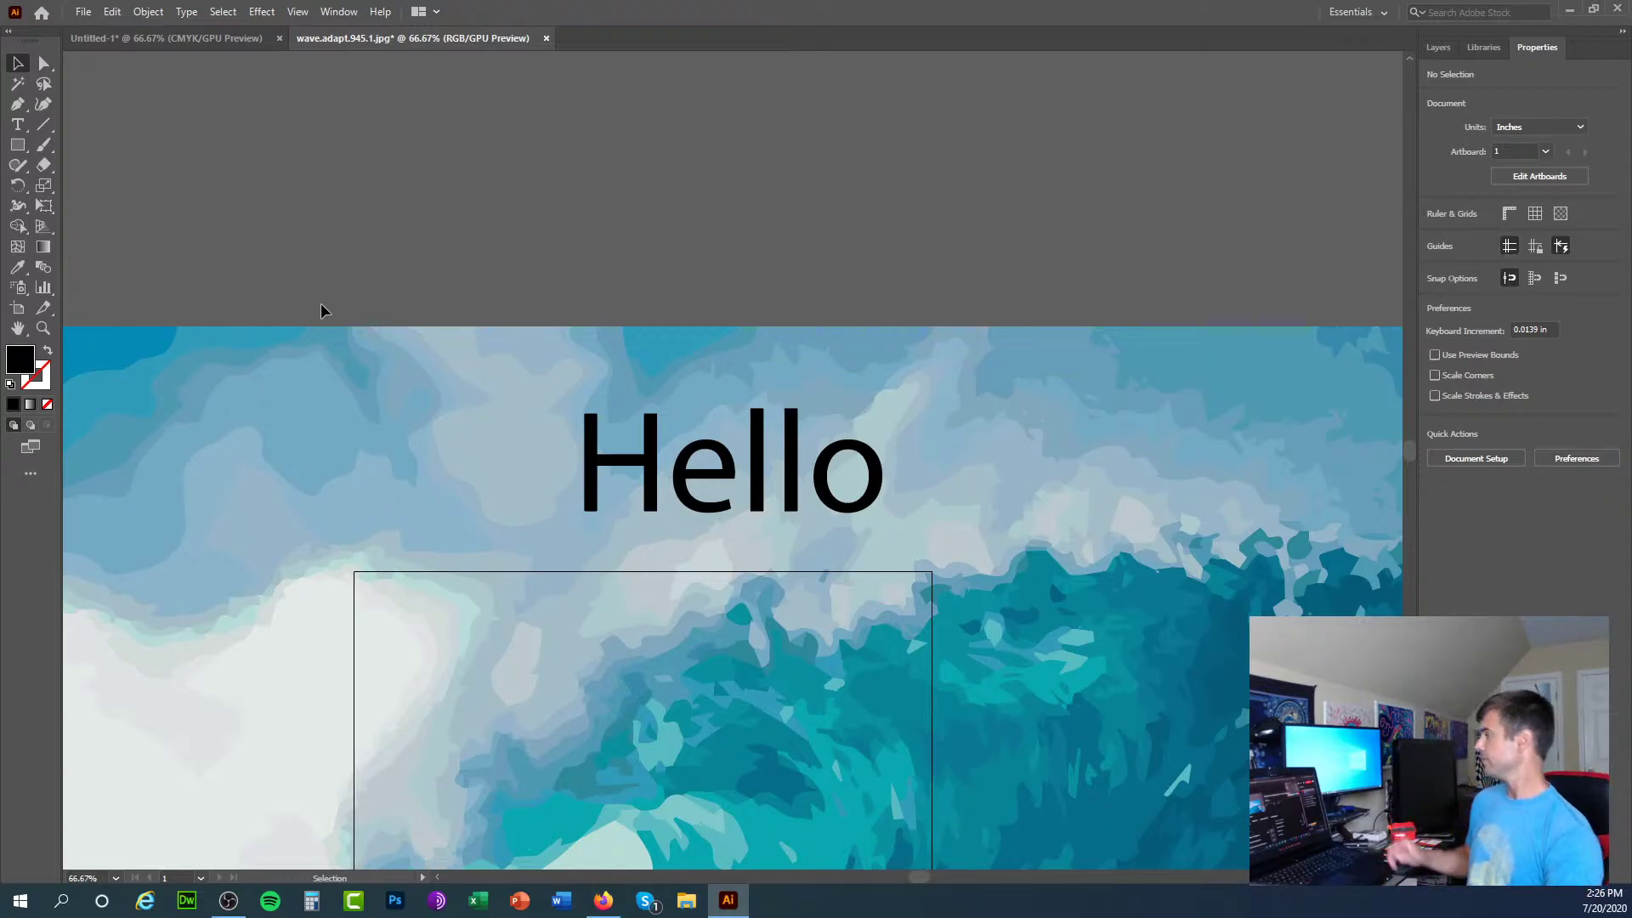
click(85, 10)
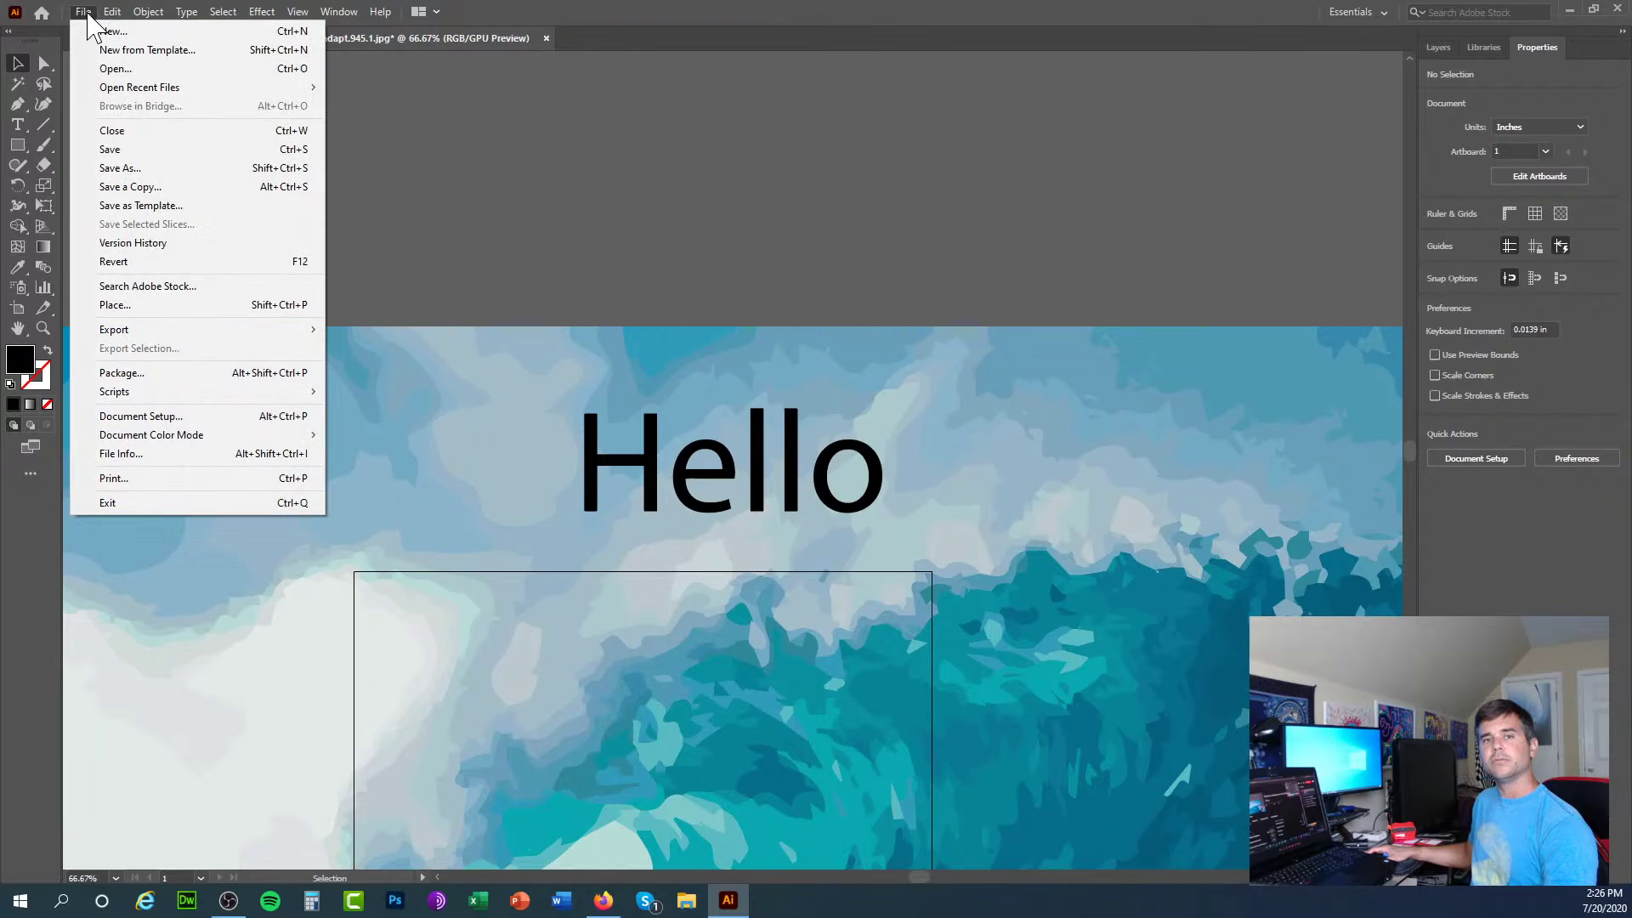
click(153, 167)
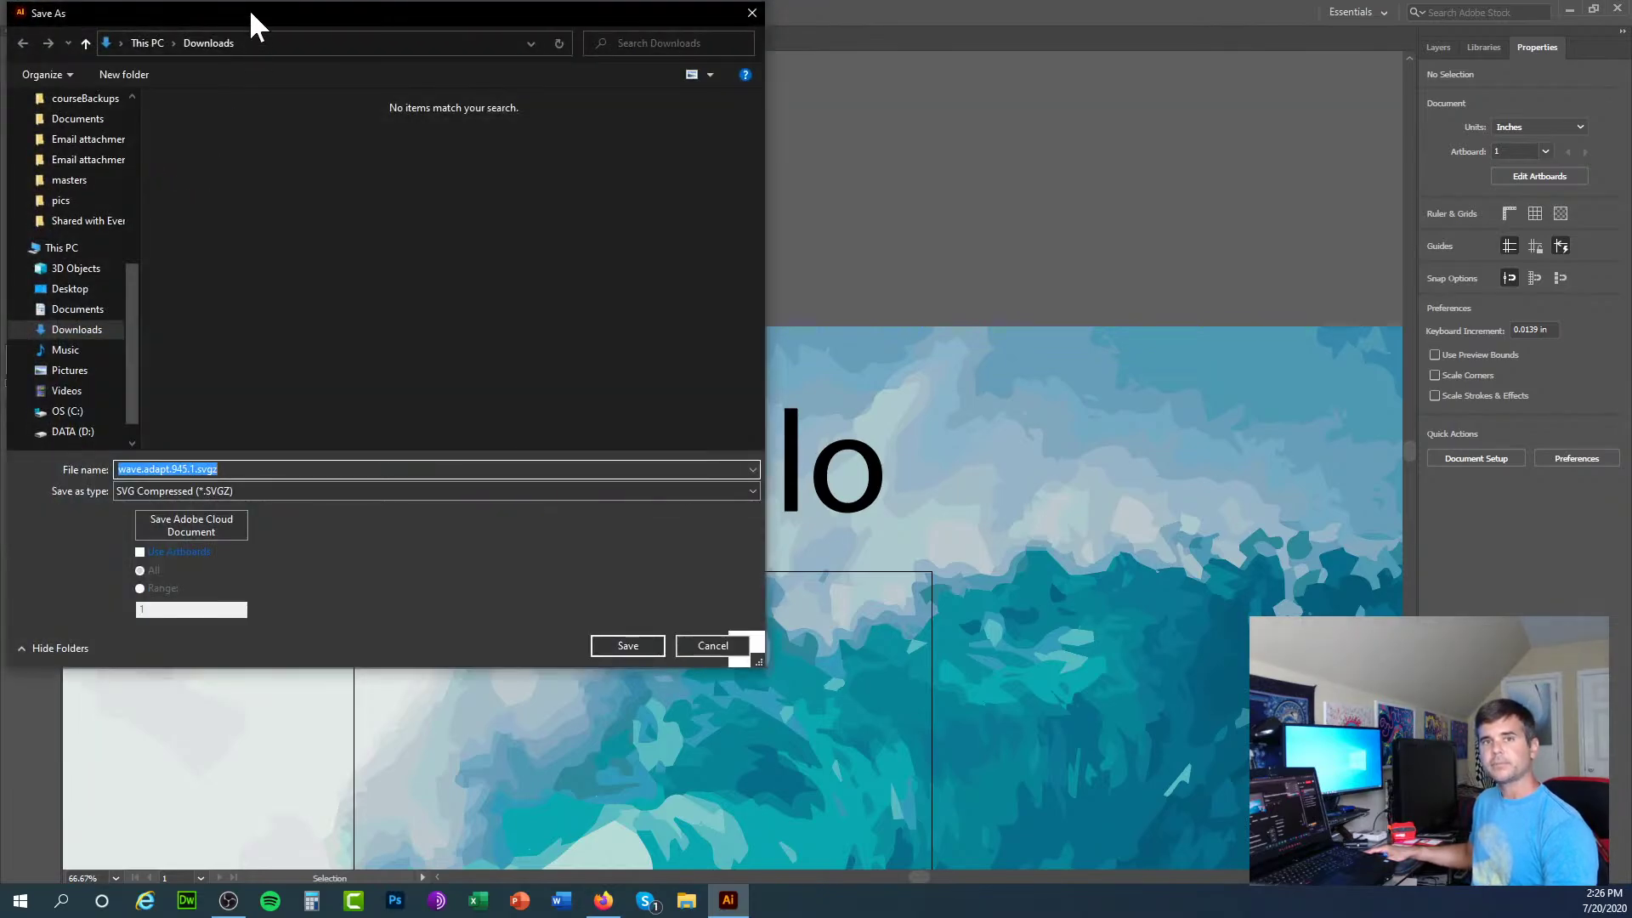
click(456, 555)
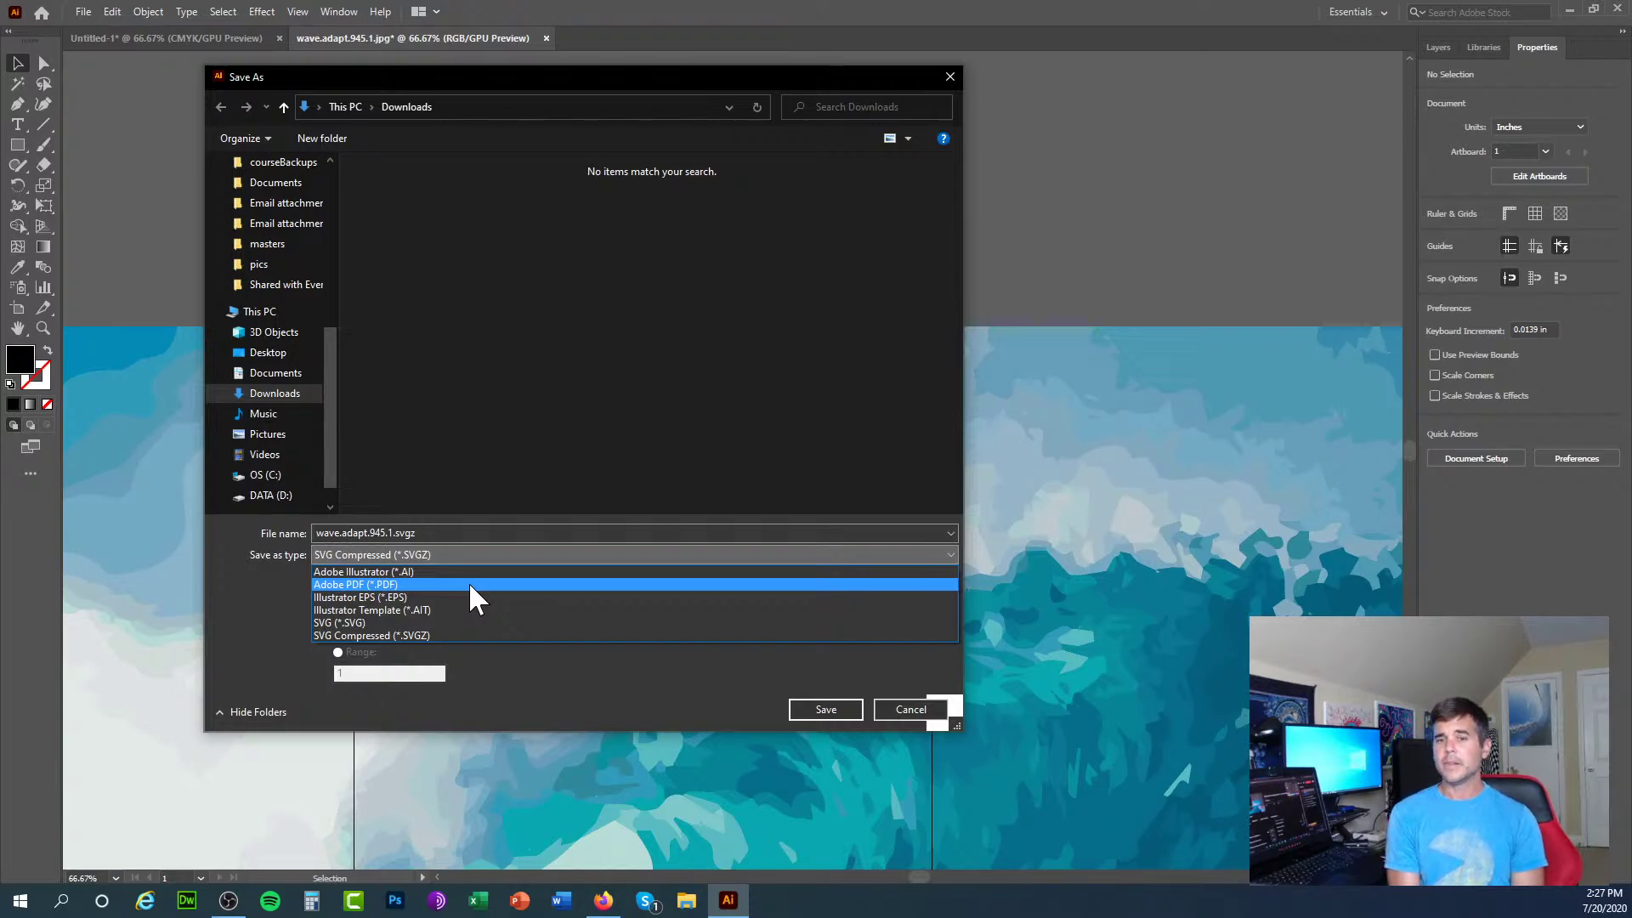
click(472, 585)
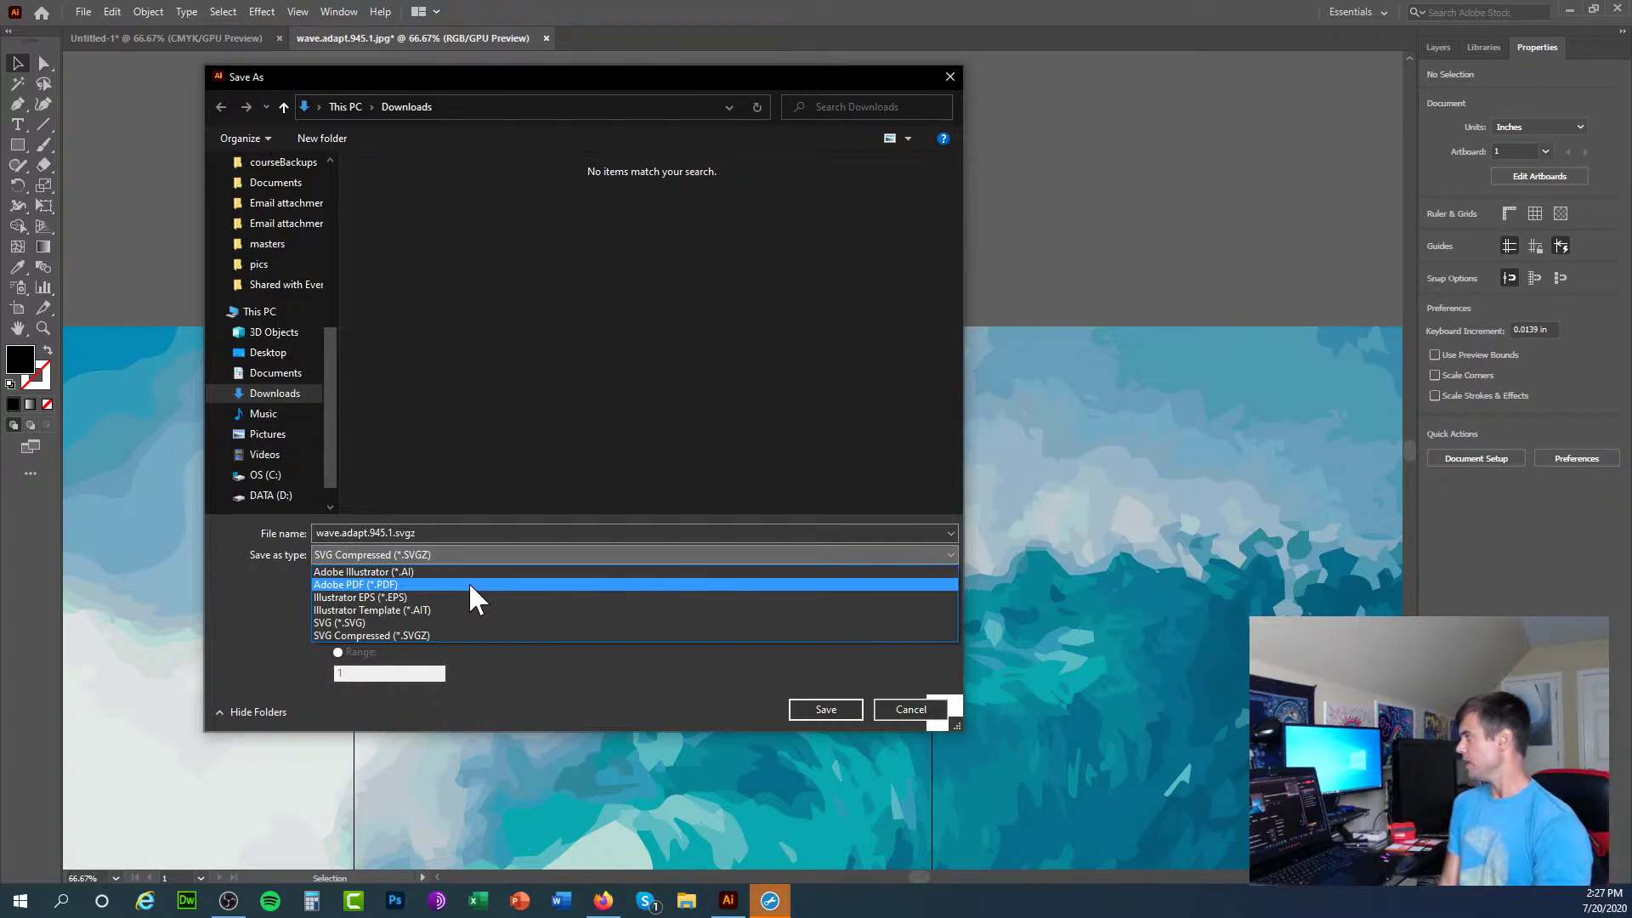
click(464, 572)
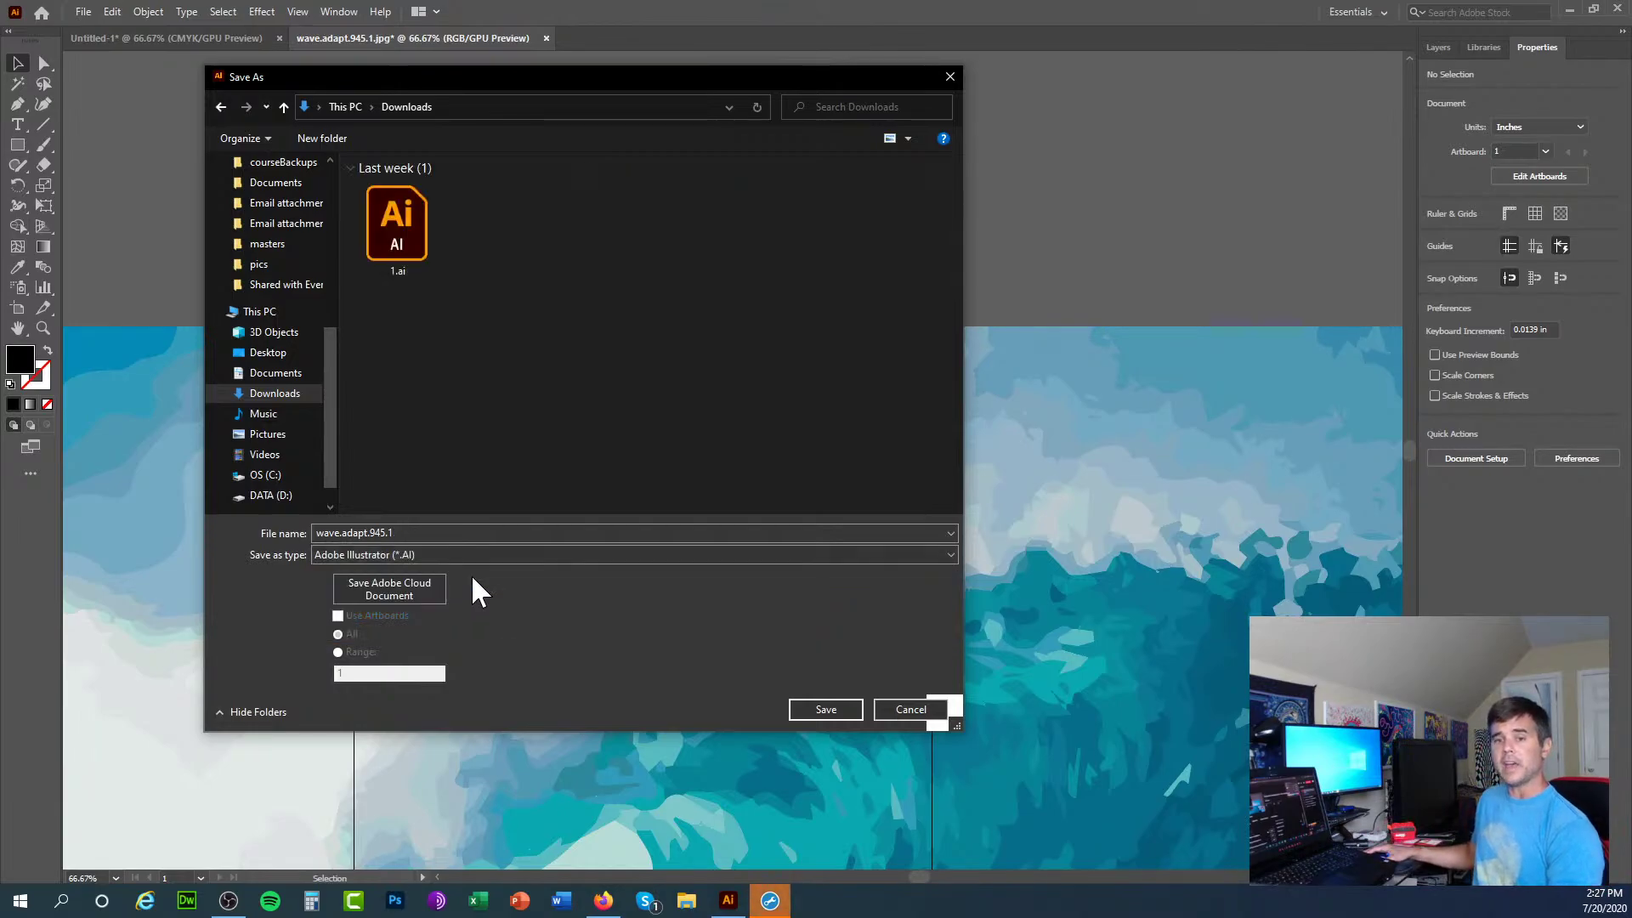
click(426, 557)
click(435, 585)
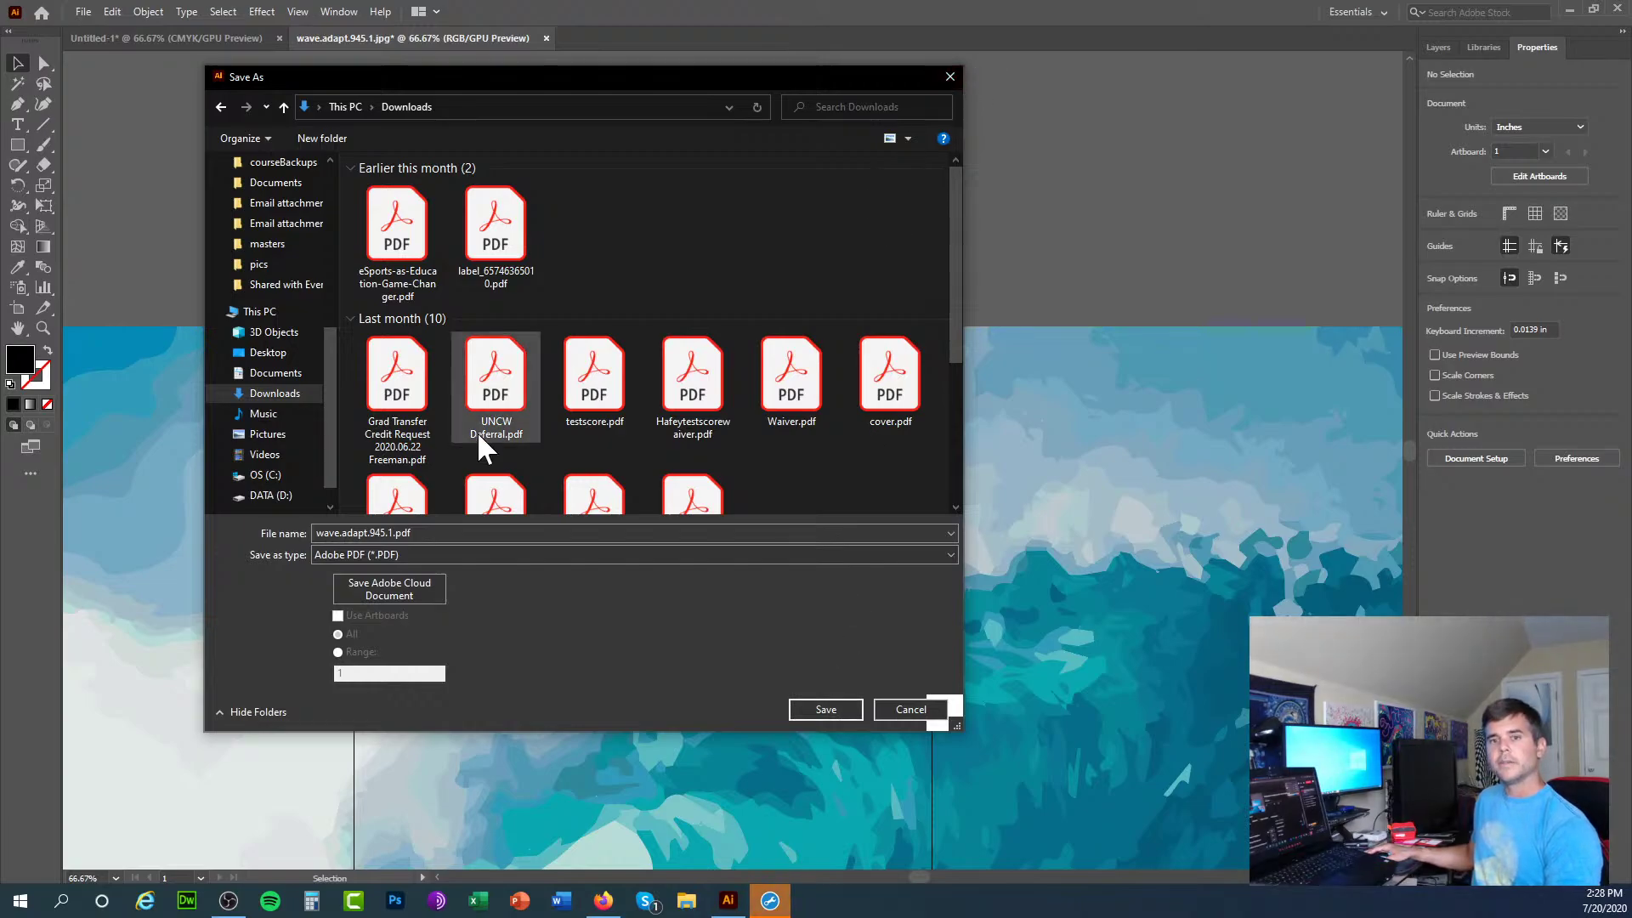
click(414, 557)
click(386, 599)
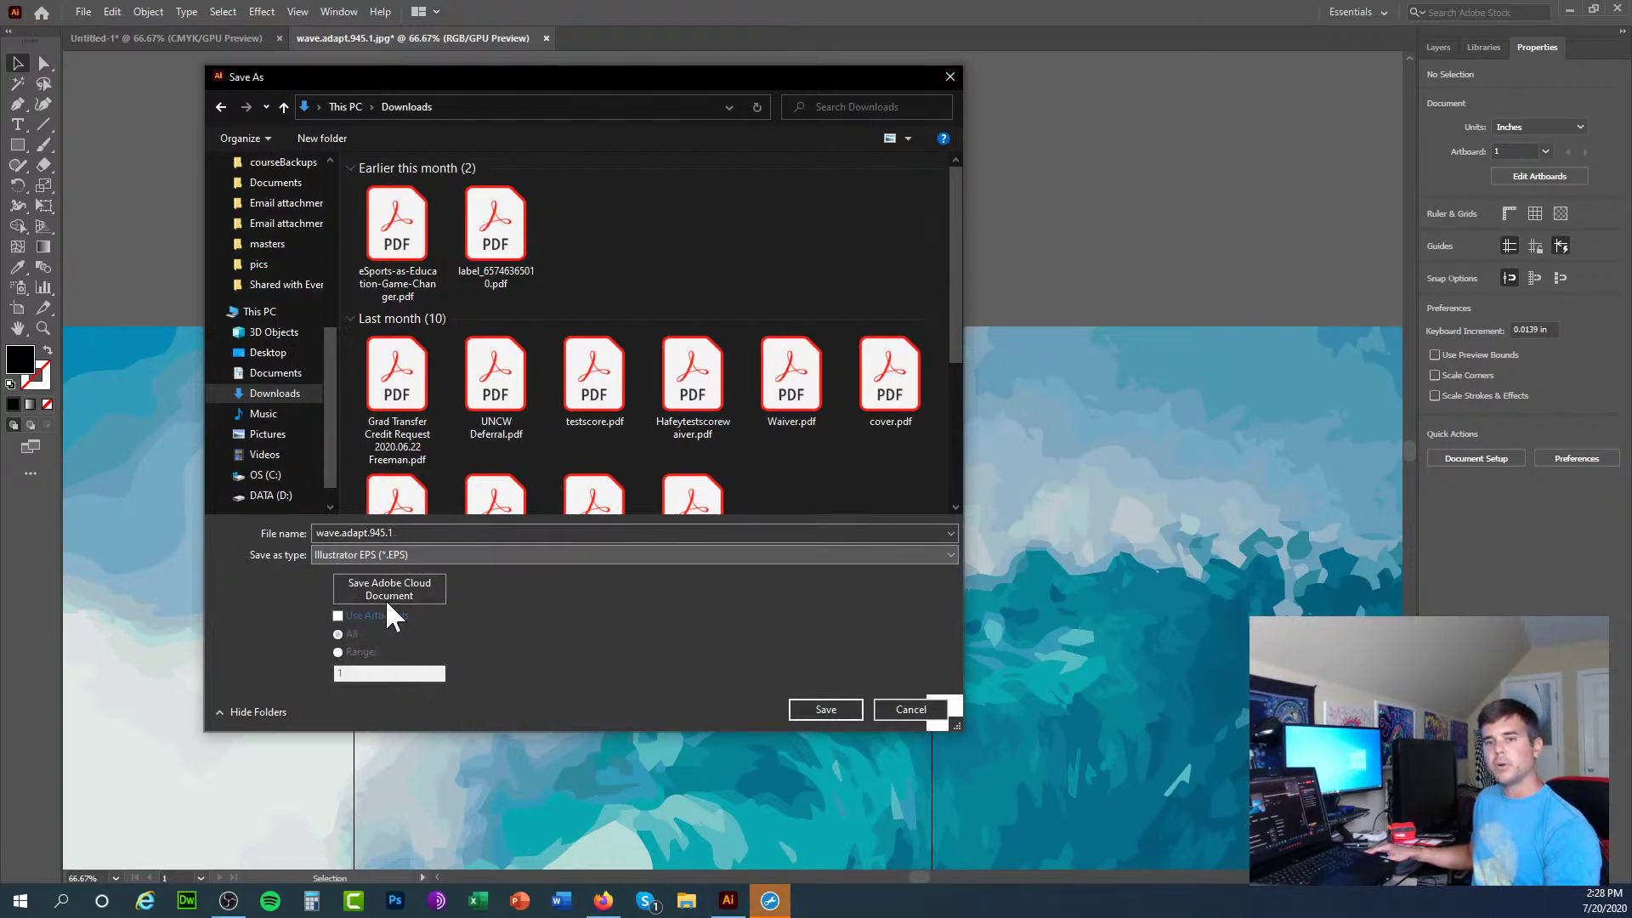
Step: Proceed to the EPS options, set the version to Illustrator CS5 EPS, and cancel the save
click(823, 713)
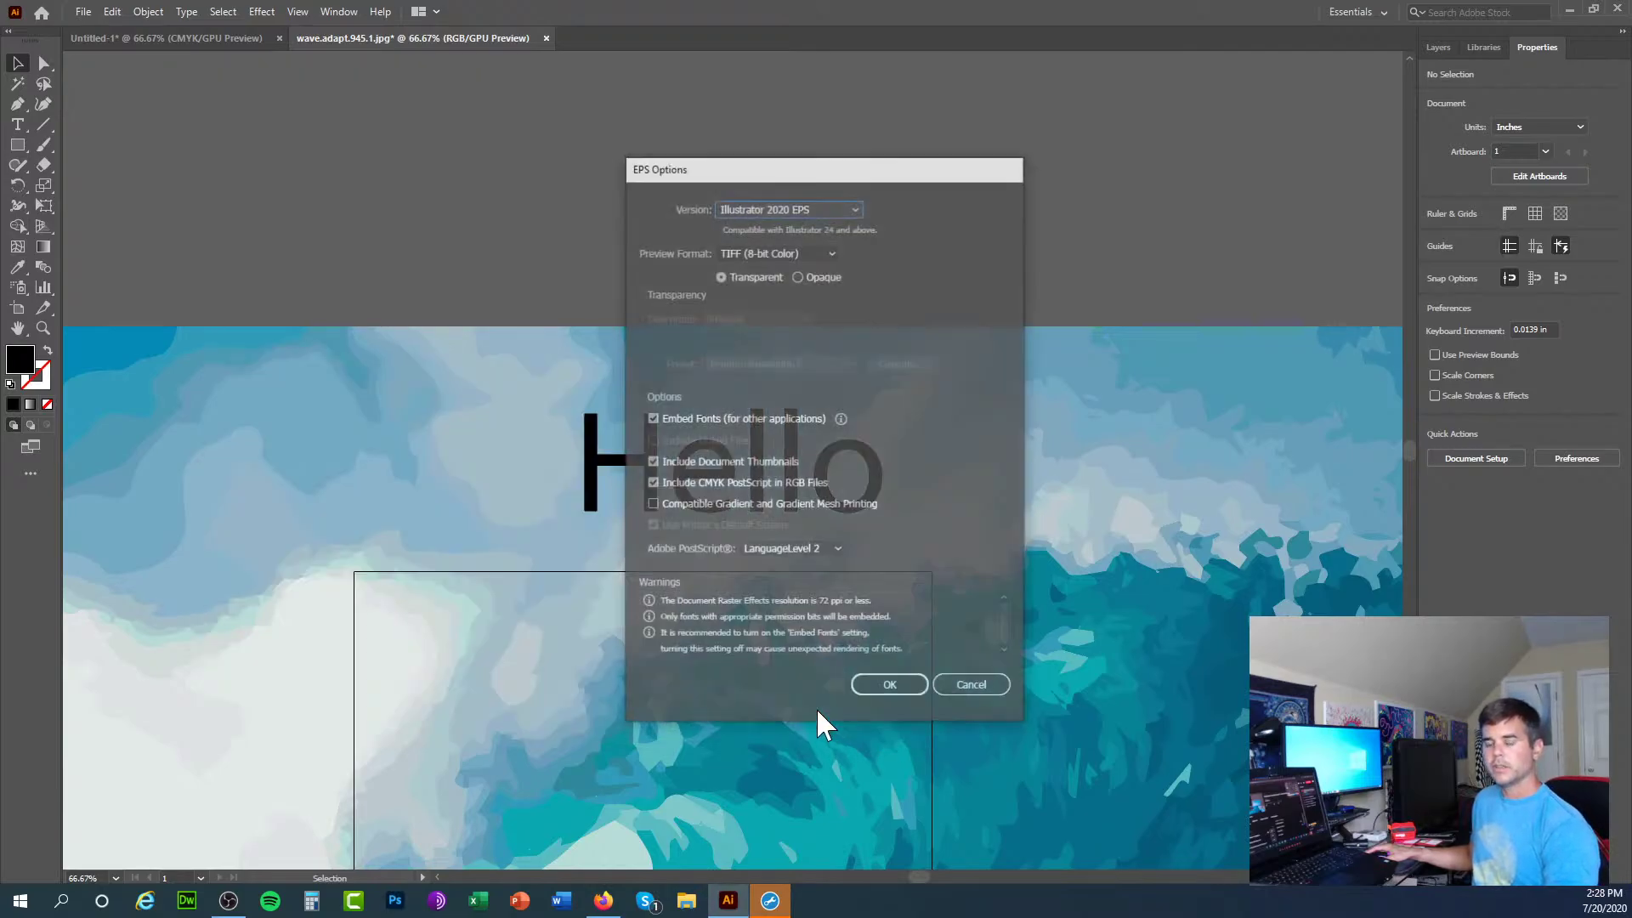
click(771, 905)
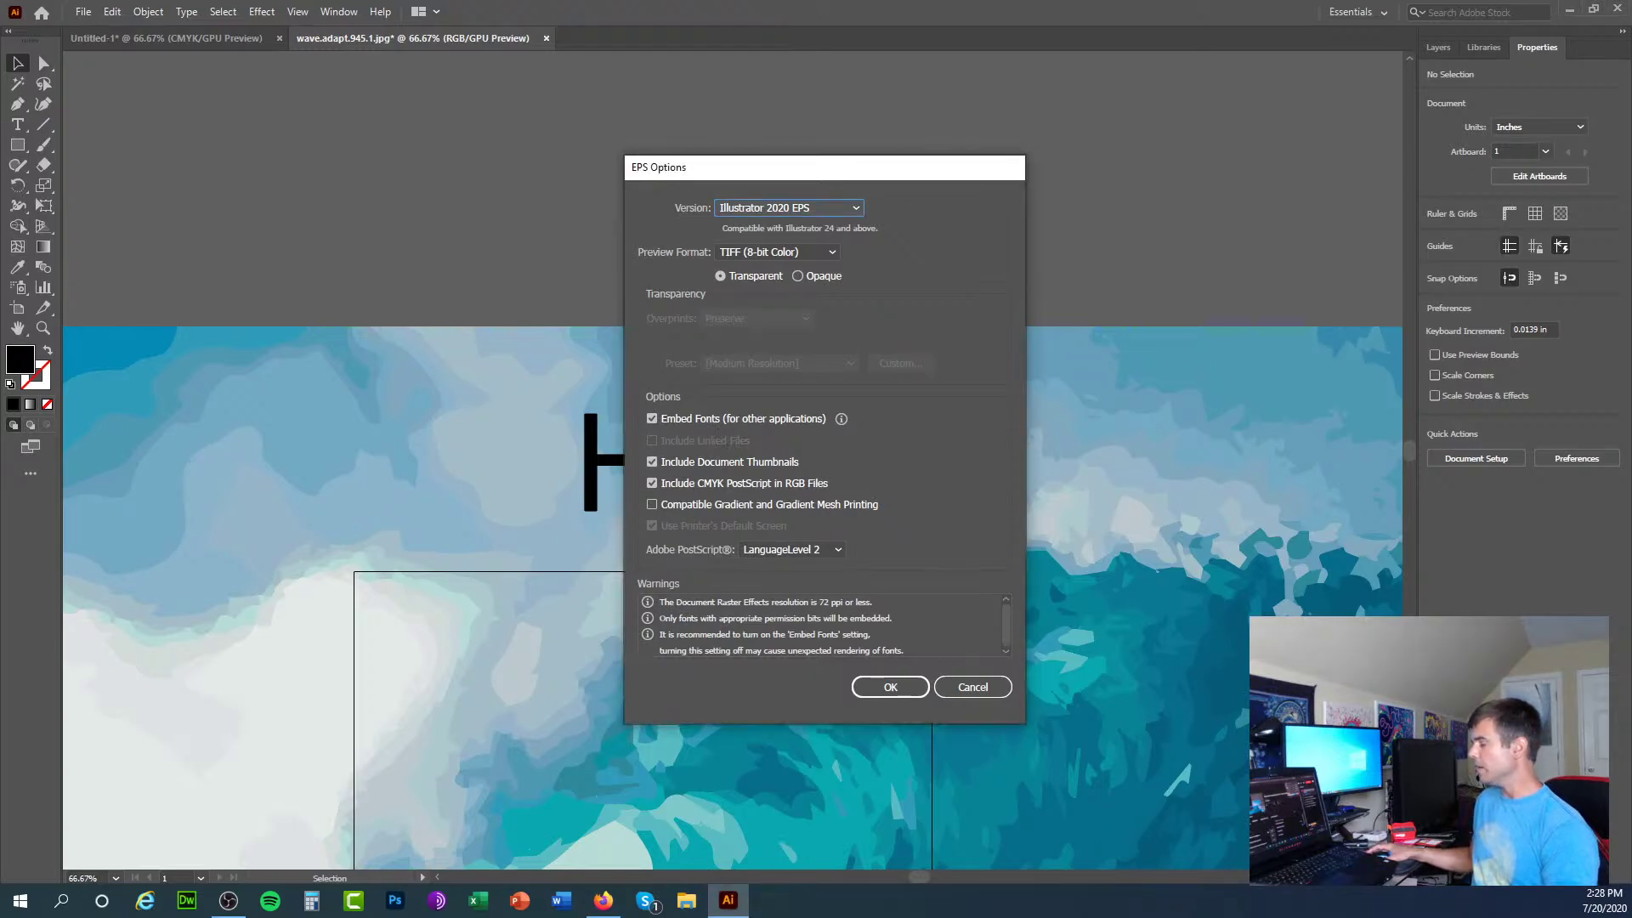
drag(831, 174, 926, 98)
click(885, 128)
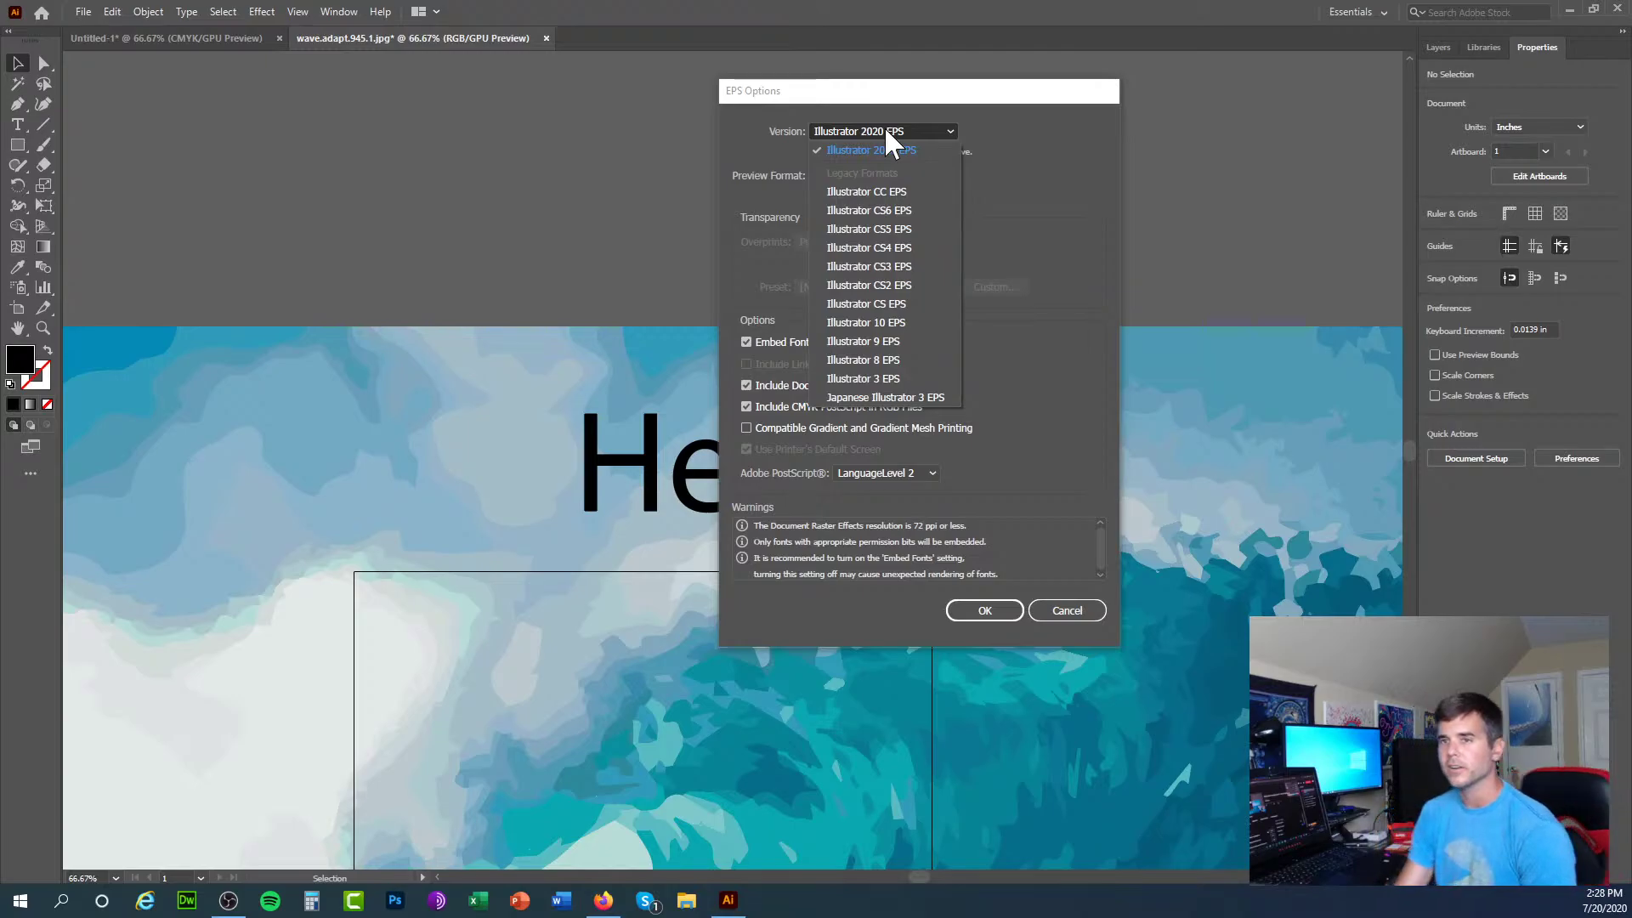
click(892, 230)
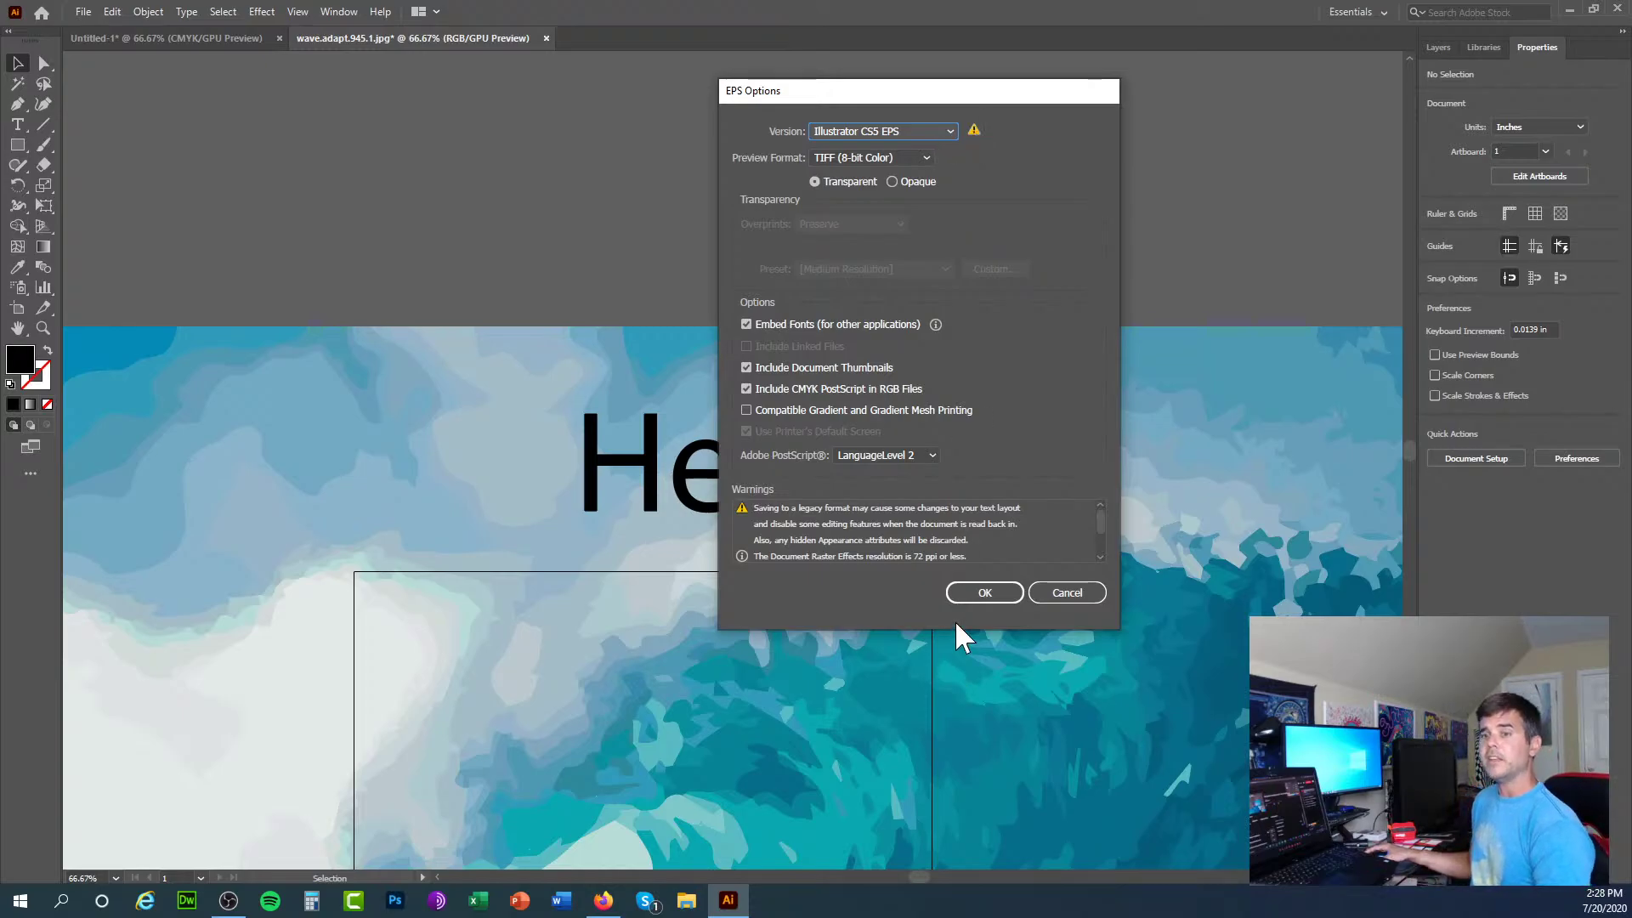
click(1098, 595)
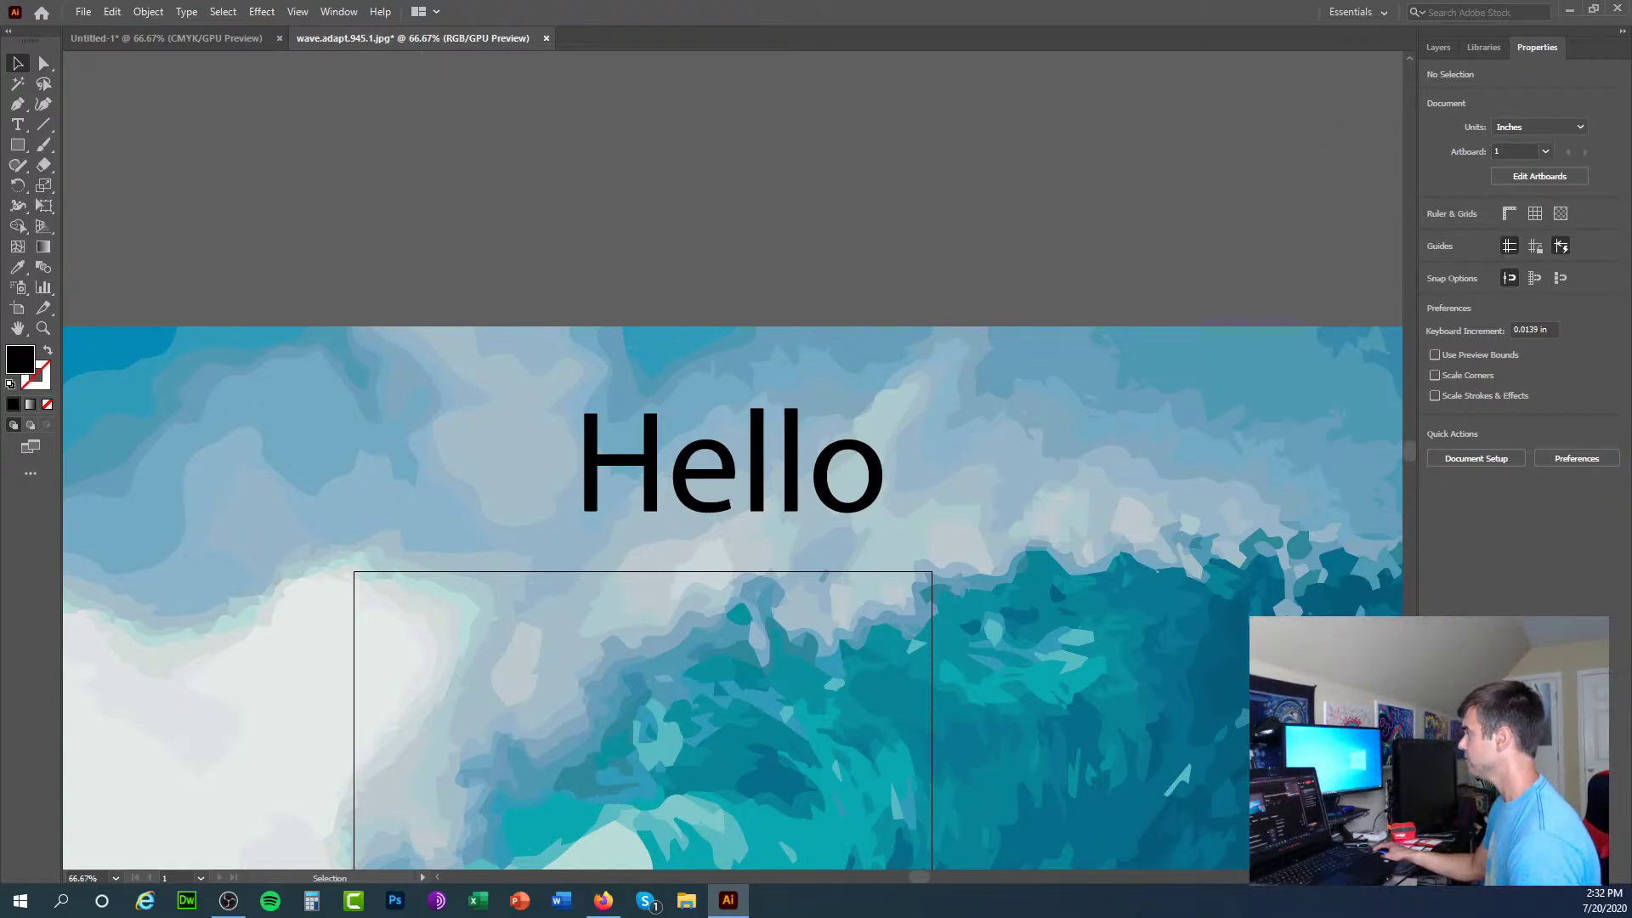
key(alt+Tab)
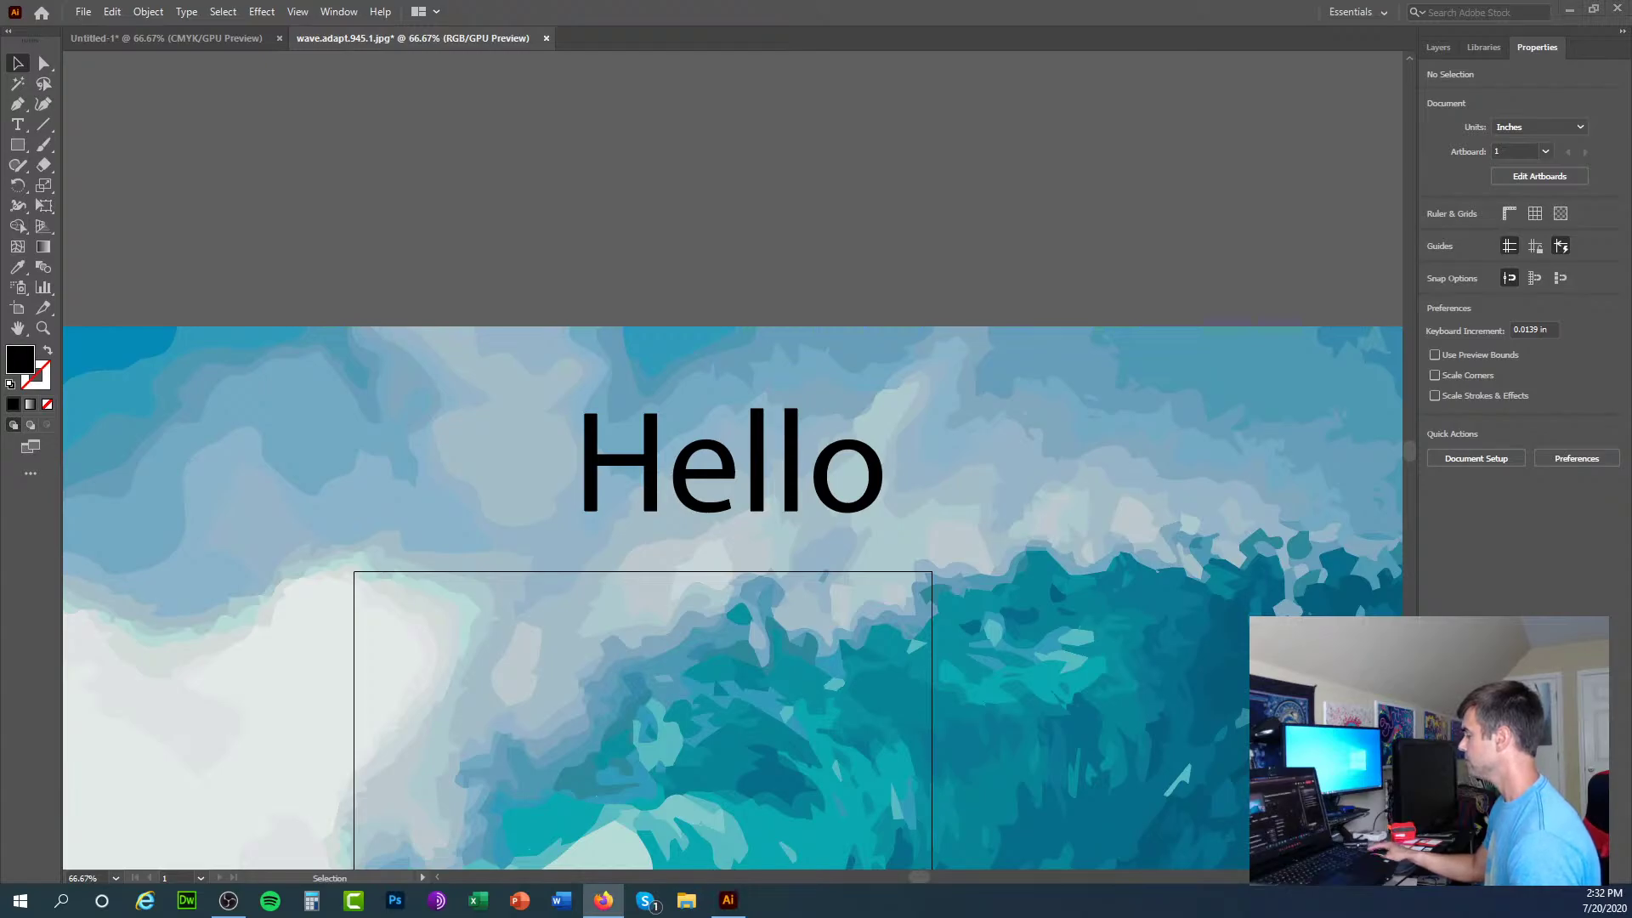